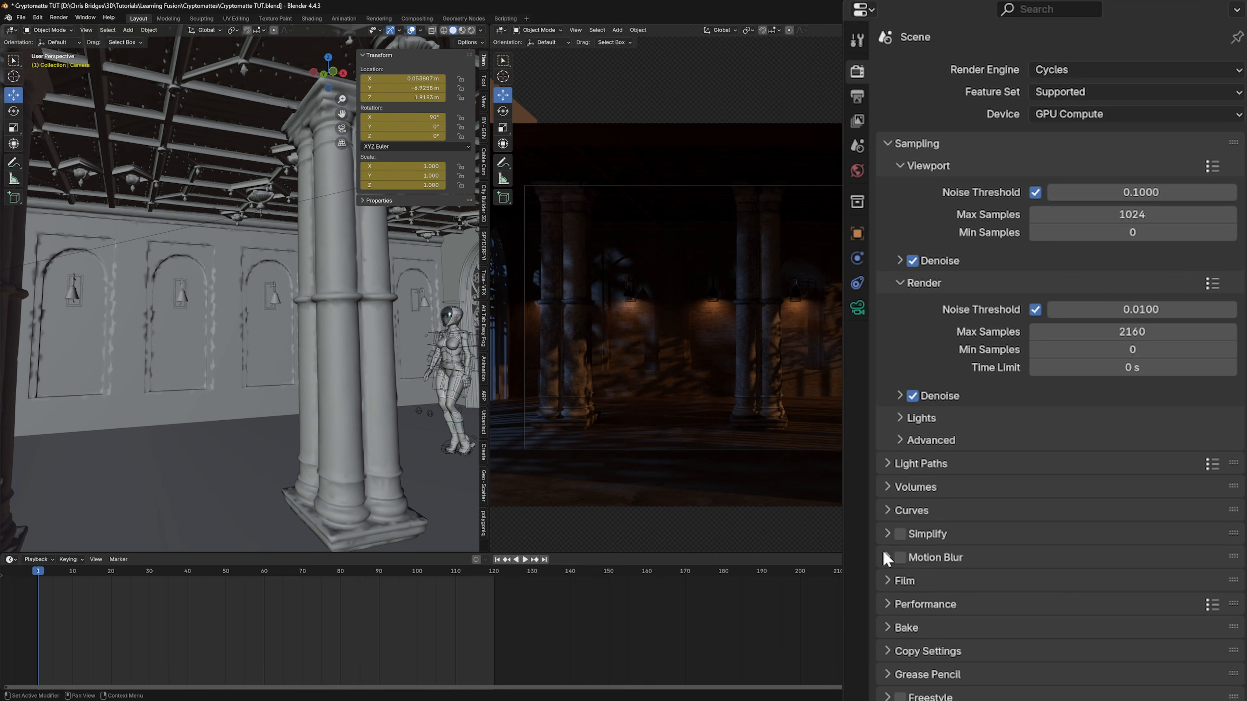
- Review the scene's Film and Color Management render settings
{"action": "scroll", "coordinate": [886, 558], "scroll_direction": "down", "scroll_amount": 6}
{"action": "left_click", "coordinate": [888, 459]}
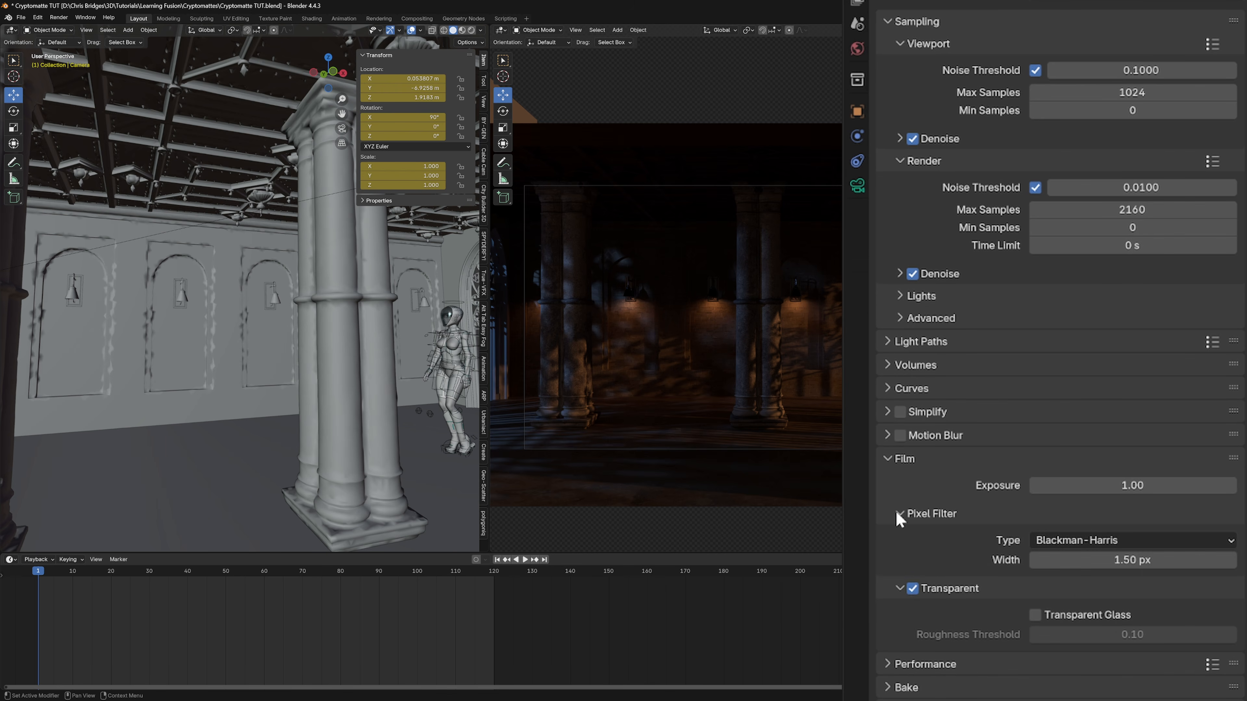
{"action": "left_click", "coordinate": [889, 462]}
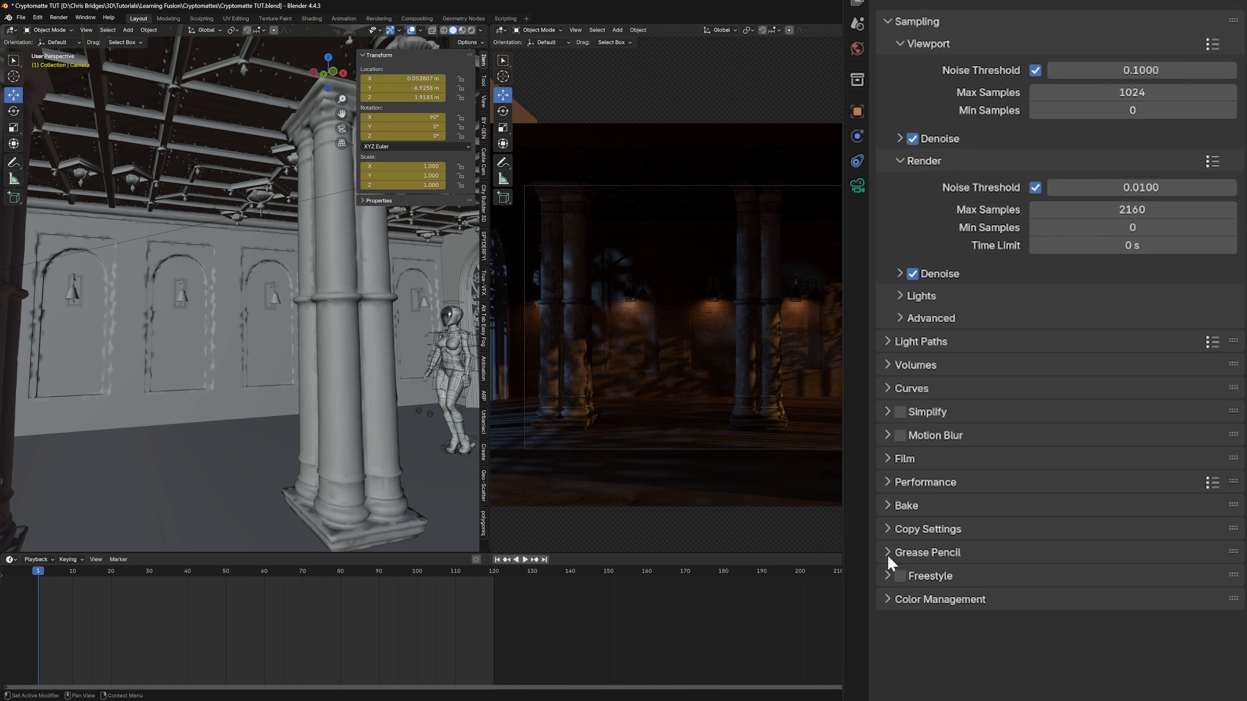
{"action": "left_click", "coordinate": [888, 598]}
{"action": "scroll", "coordinate": [963, 559], "scroll_direction": "down", "scroll_amount": 4}
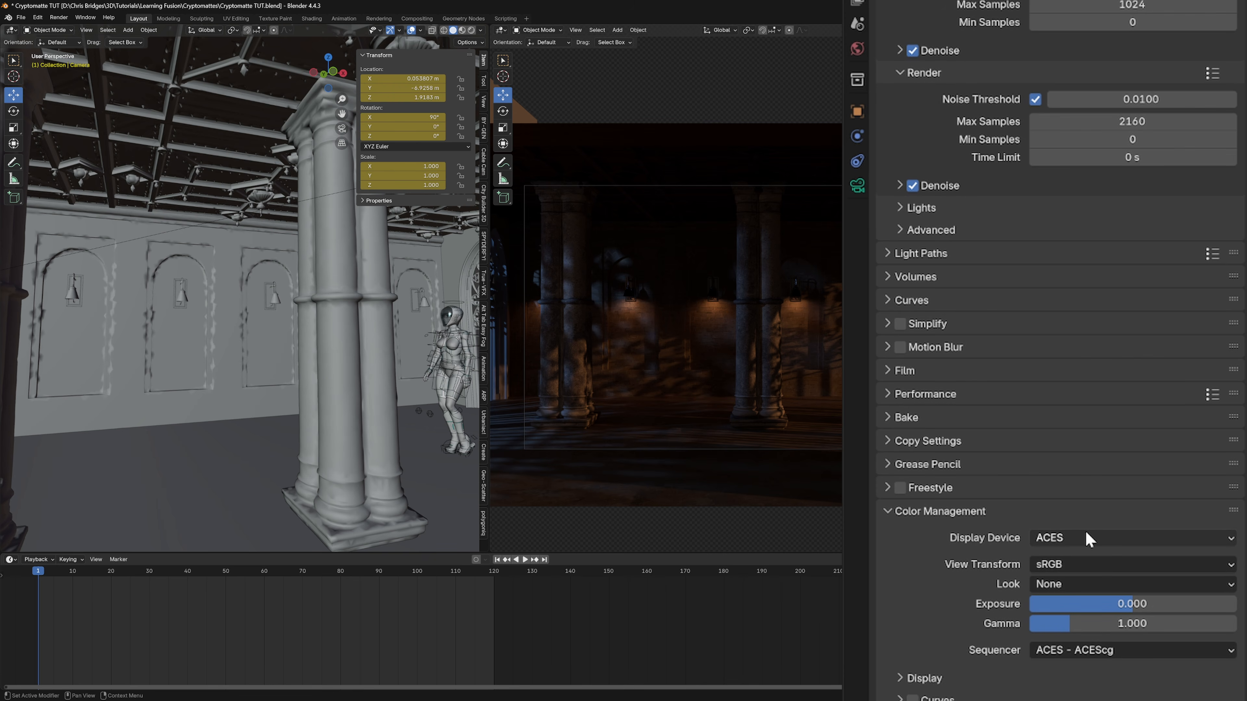
{"action": "scroll", "coordinate": [1026, 555], "scroll_direction": "up", "scroll_amount": 5}
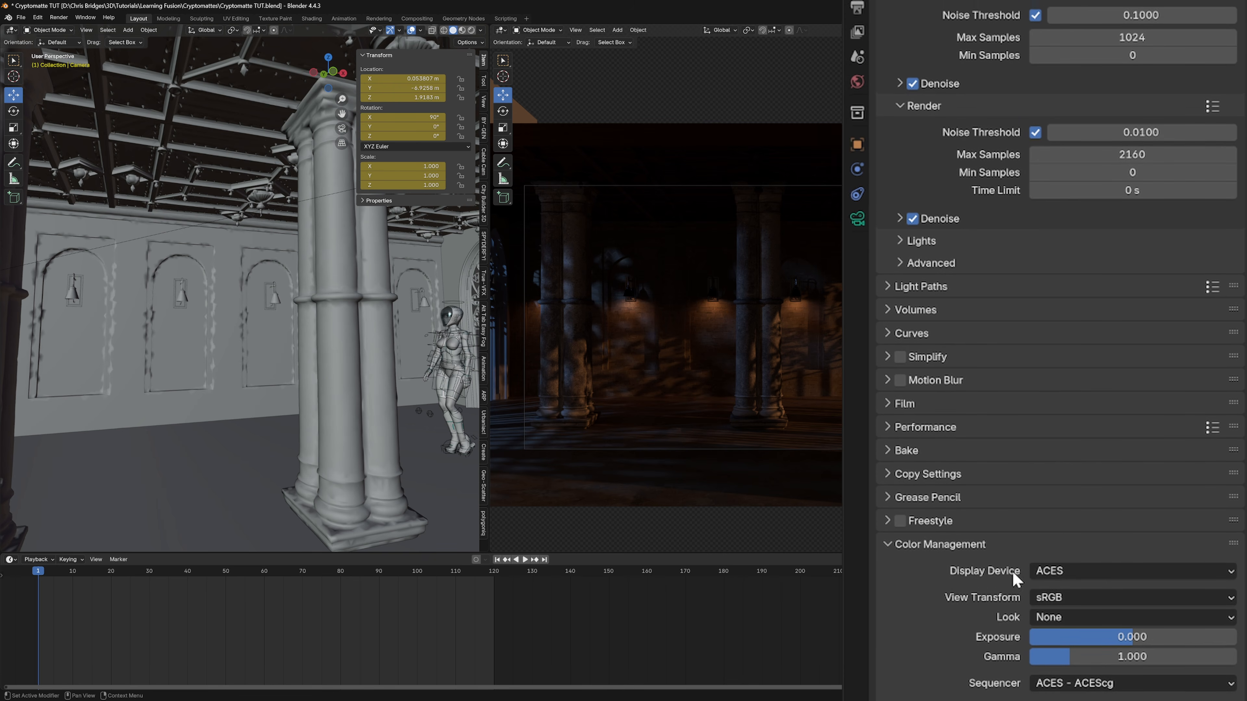
- Review the view layer's Data, Light and Cryptomatte passes, and collapse the Cryptomatte section
{"action": "left_click", "coordinate": [857, 123]}
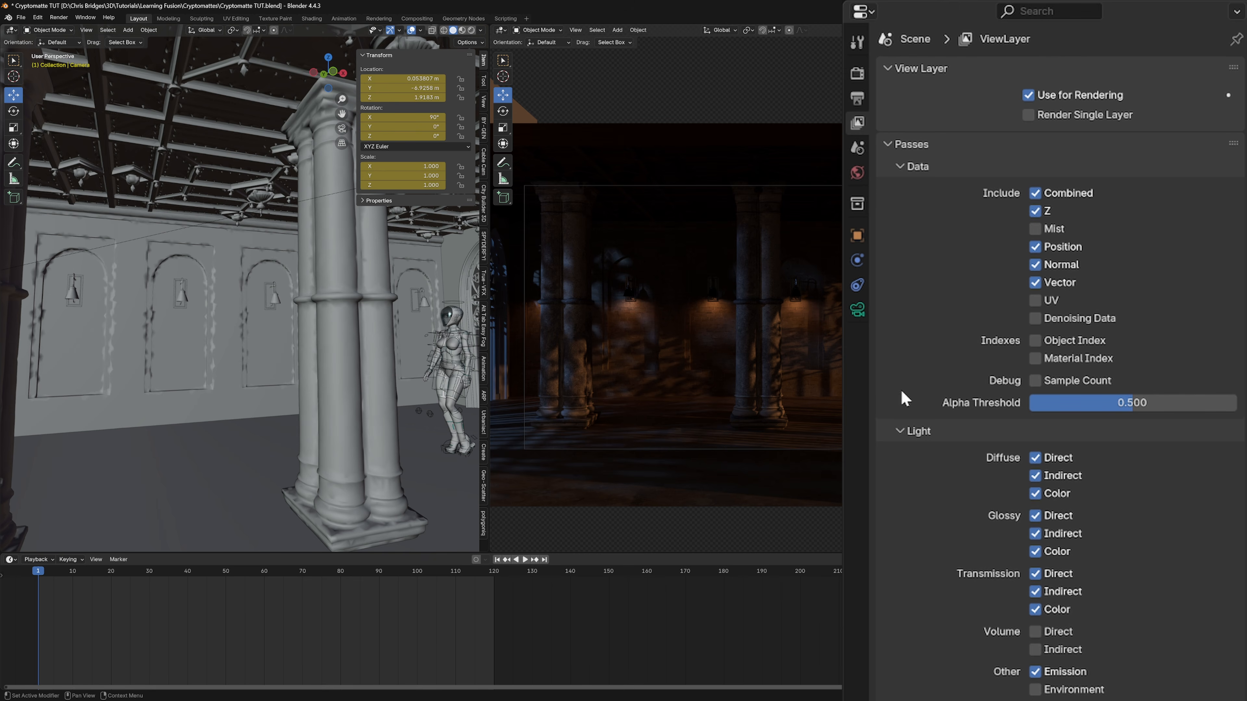
{"action": "scroll", "coordinate": [904, 638], "scroll_direction": "down", "scroll_amount": 6}
{"action": "scroll", "coordinate": [994, 497], "scroll_direction": "down", "scroll_amount": 6}
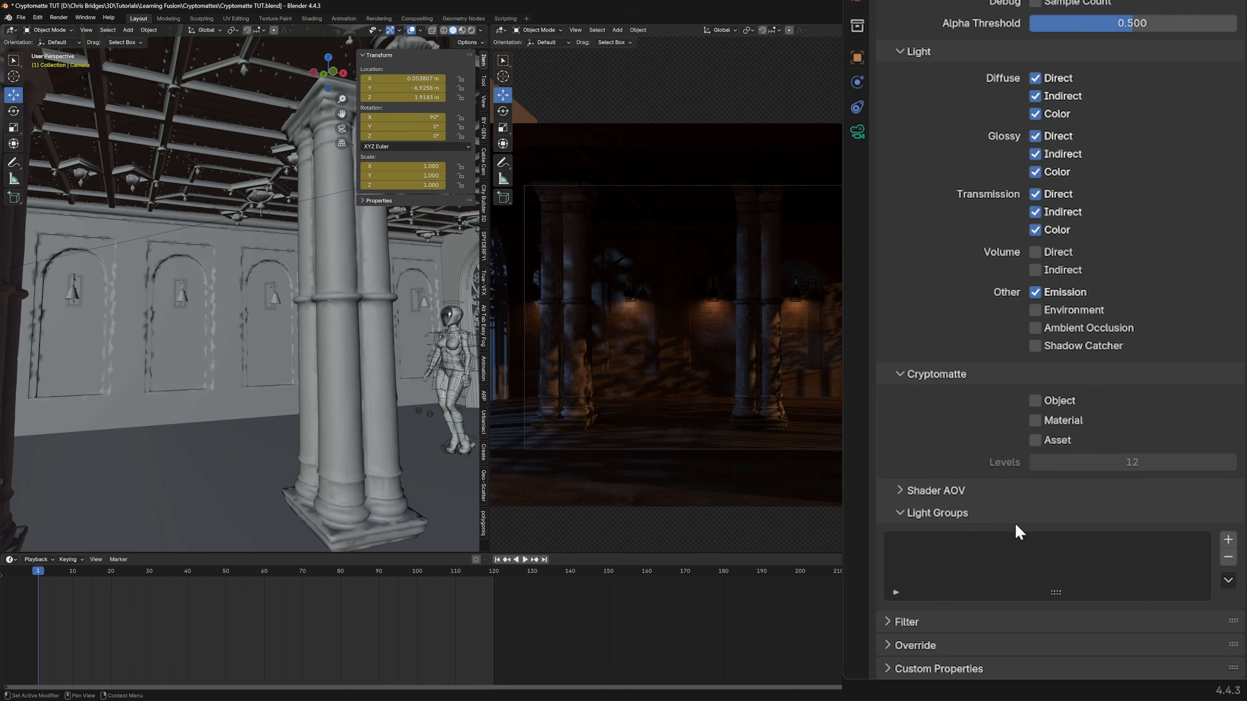
{"action": "left_click", "coordinate": [904, 375]}
{"action": "scroll", "coordinate": [996, 295], "scroll_direction": "up", "scroll_amount": 6}
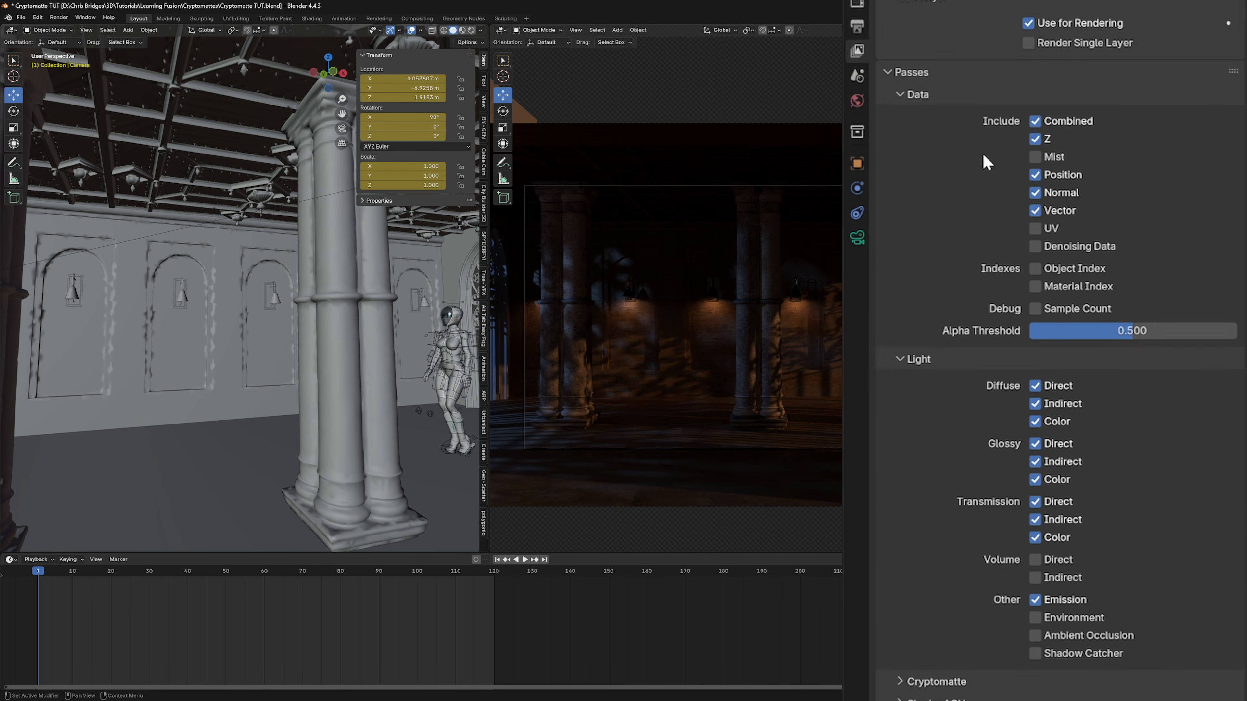
- Return to the render properties and check the available view layers and the outliner's filter options
{"action": "left_click", "coordinate": [857, 505]}
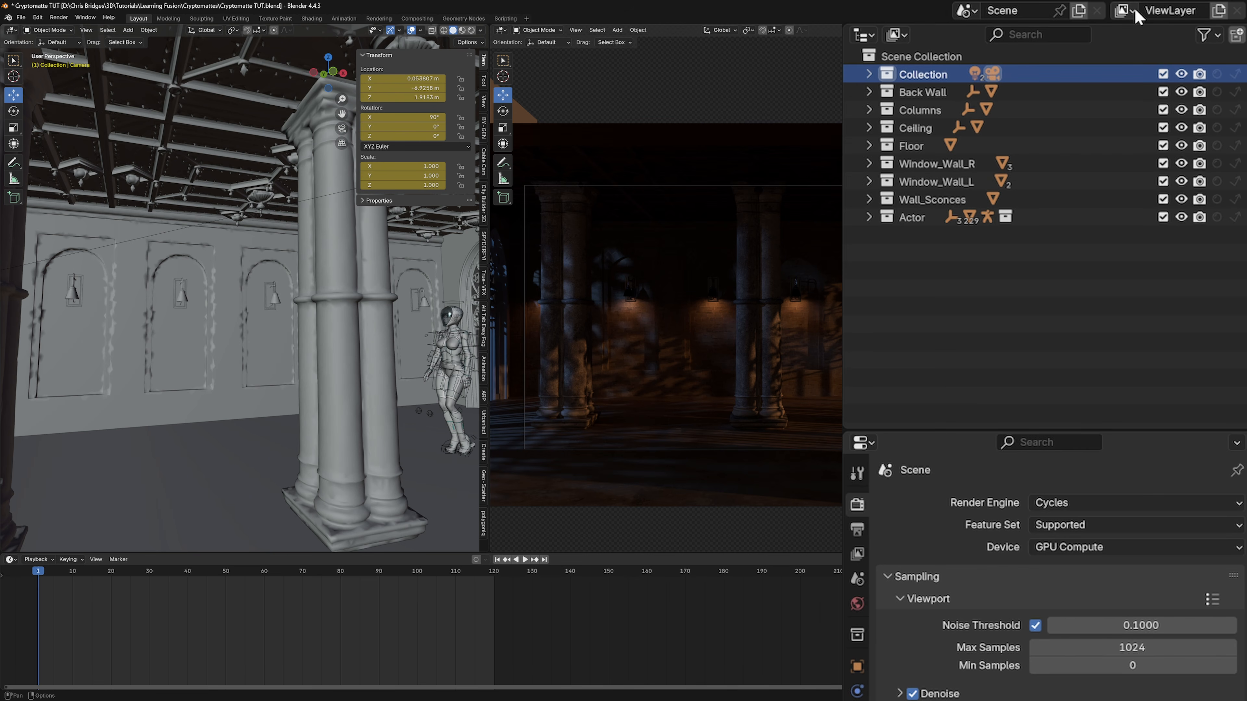
{"action": "left_click", "coordinate": [1125, 11]}
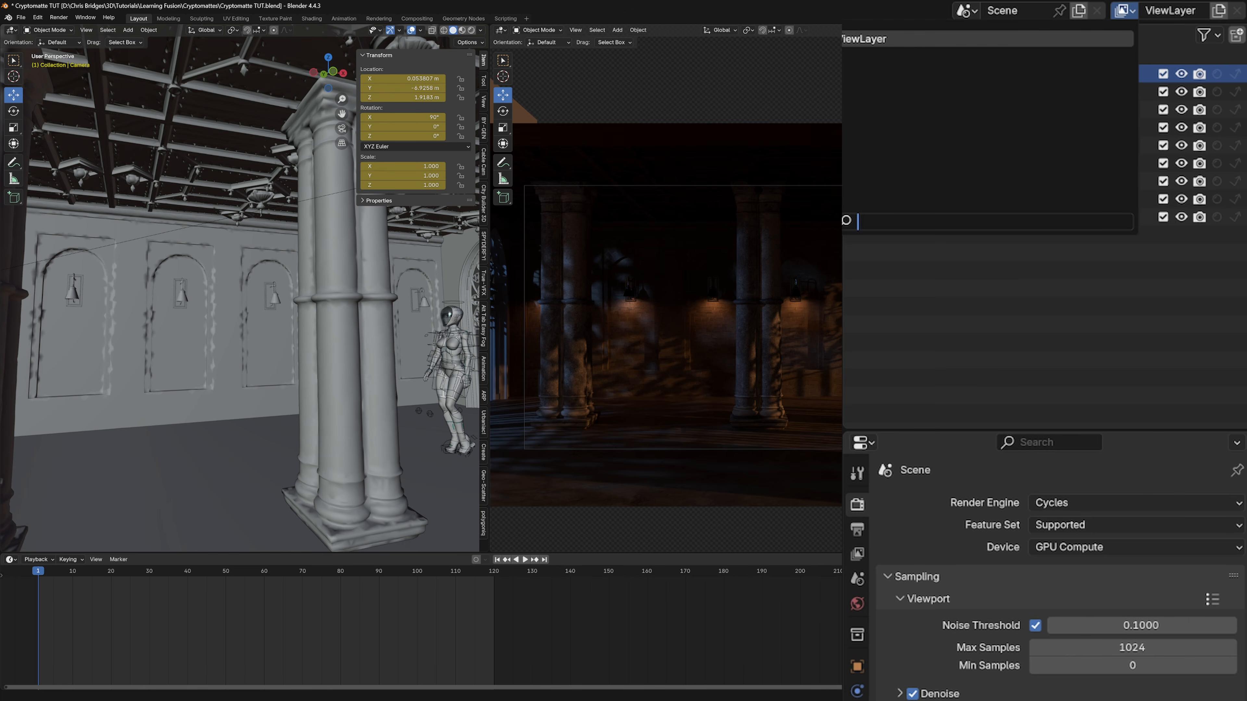
{"action": "left_click", "coordinate": [975, 310]}
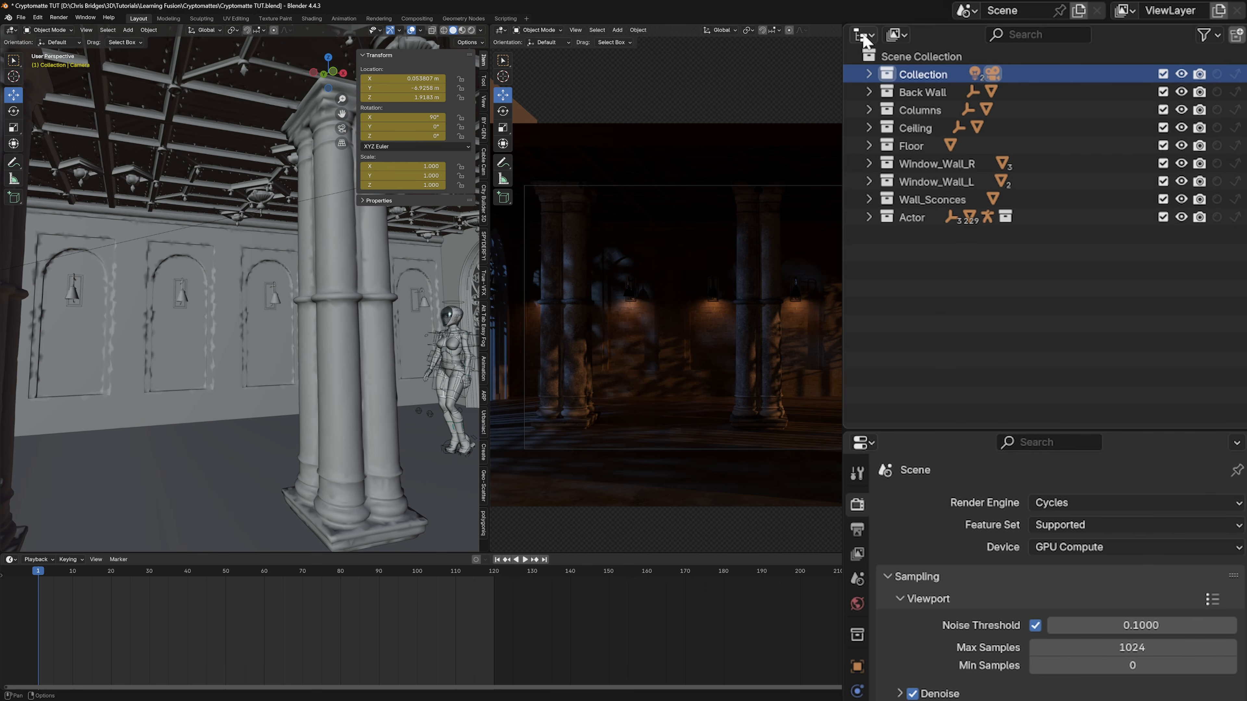
{"action": "left_click", "coordinate": [1206, 35]}
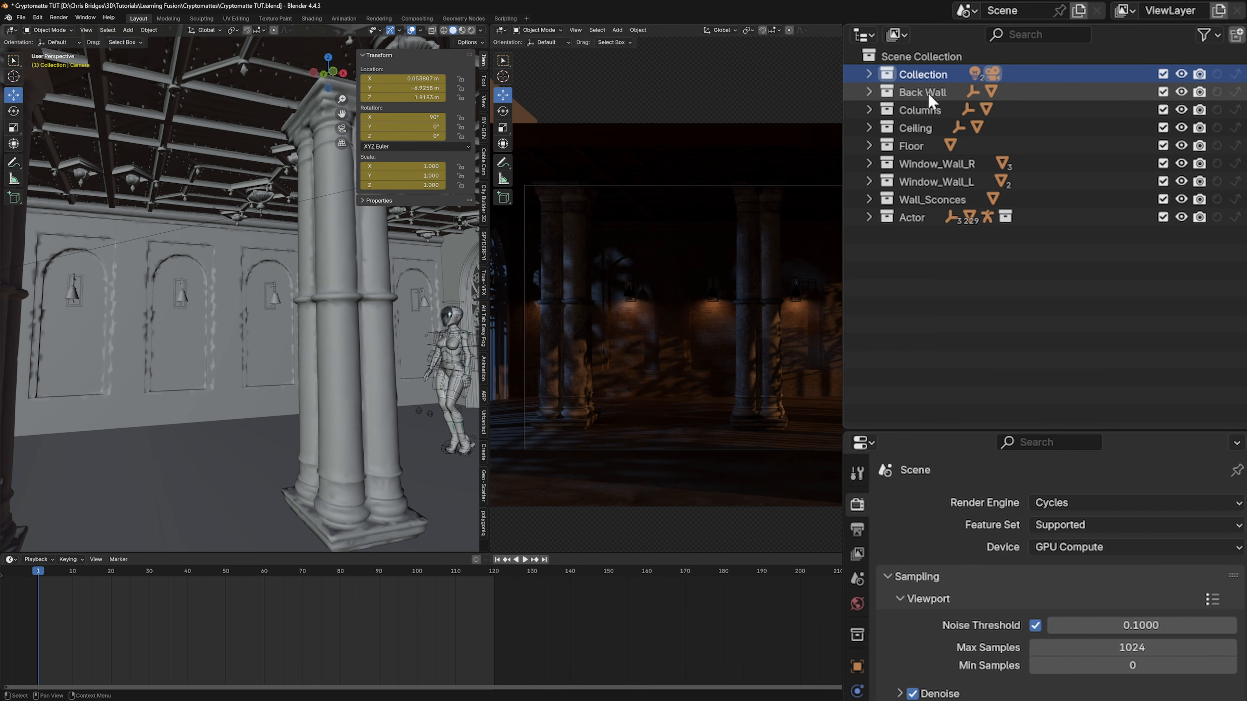
- Hide and reshow the Back Wall, Columns, Ceiling, Floor, Wall_Sconces and Actor collections one by one to identify their contents
{"action": "left_click", "coordinate": [1181, 92]}
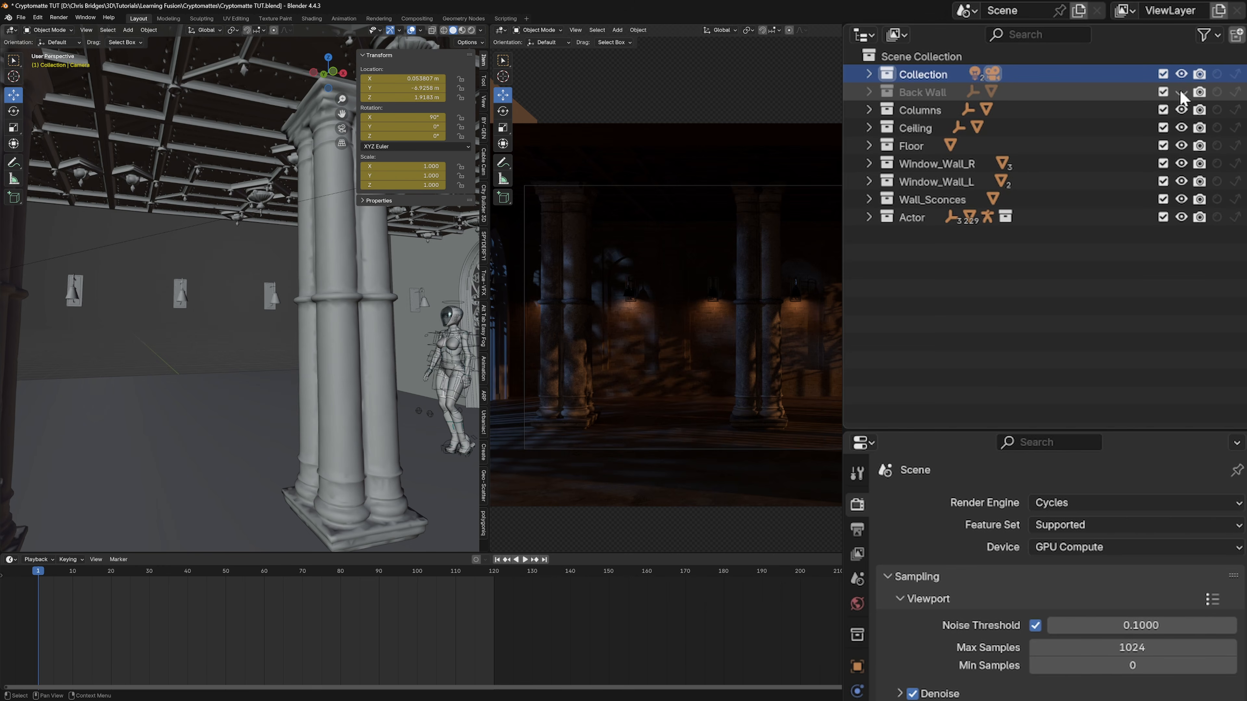
{"action": "left_click", "coordinate": [1181, 92]}
{"action": "left_click", "coordinate": [1181, 91]}
{"action": "left_click", "coordinate": [1181, 92]}
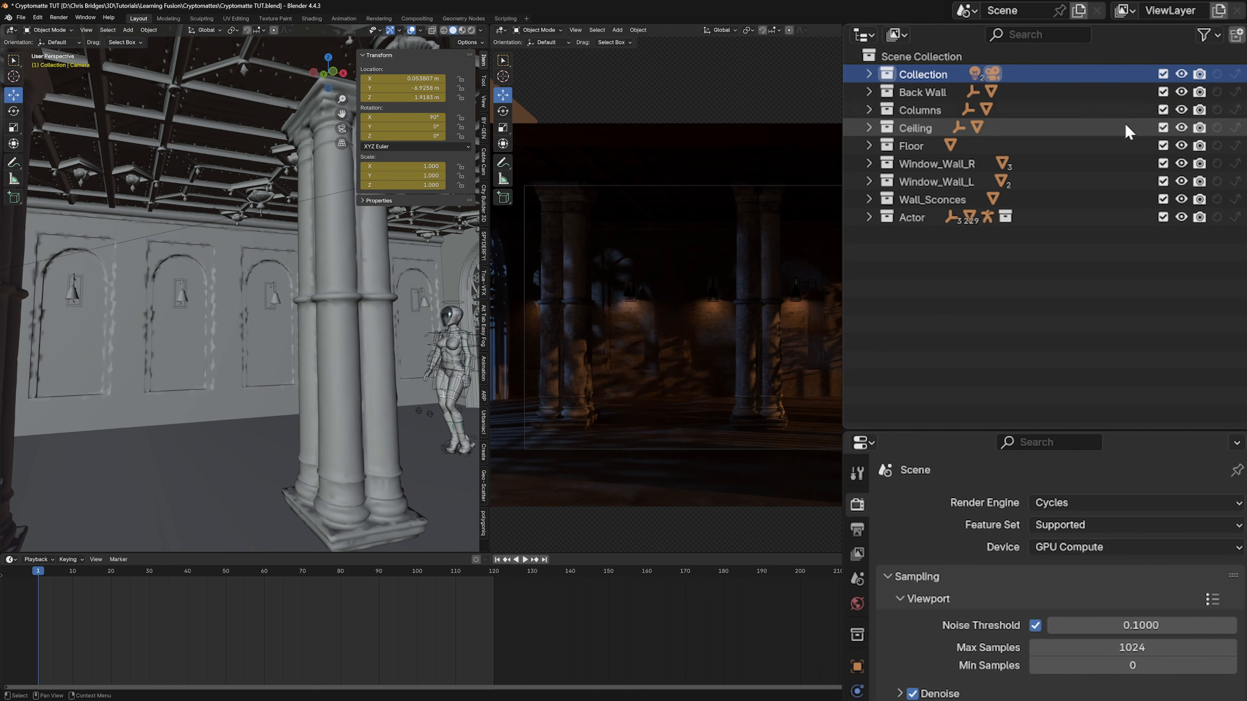
{"action": "left_click", "coordinate": [1181, 109]}
{"action": "left_click", "coordinate": [1182, 109]}
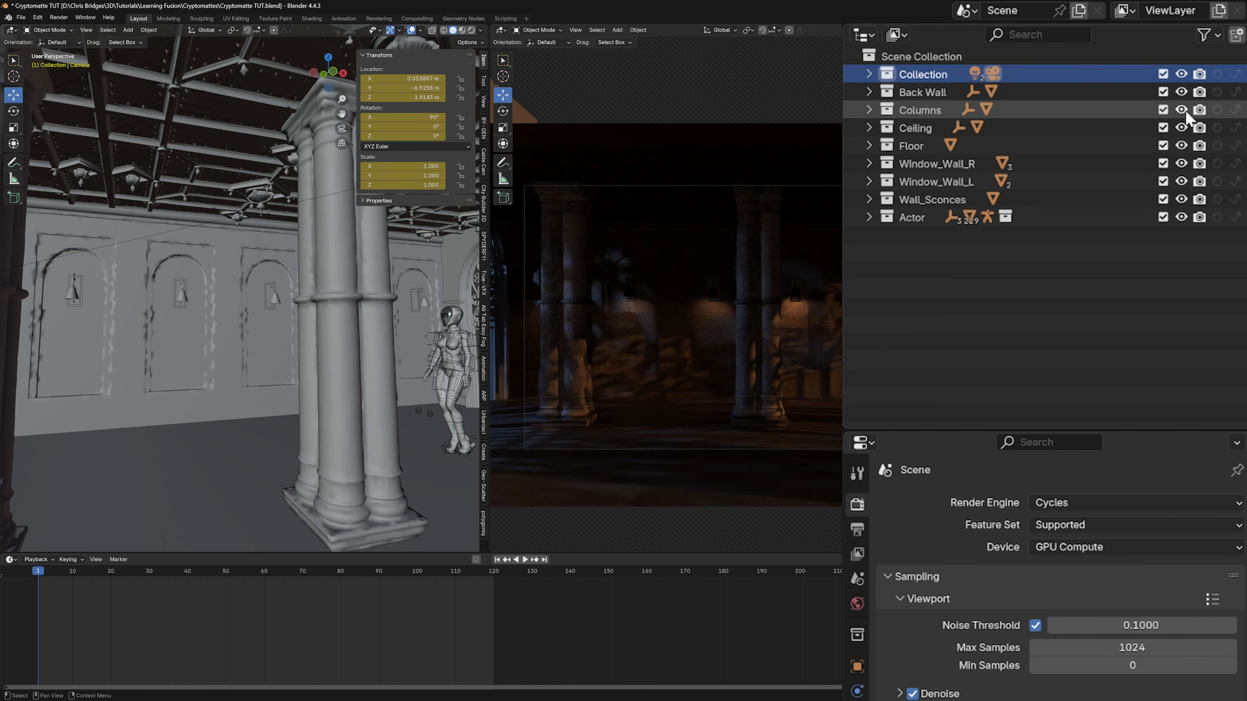
{"action": "left_click", "coordinate": [1181, 128]}
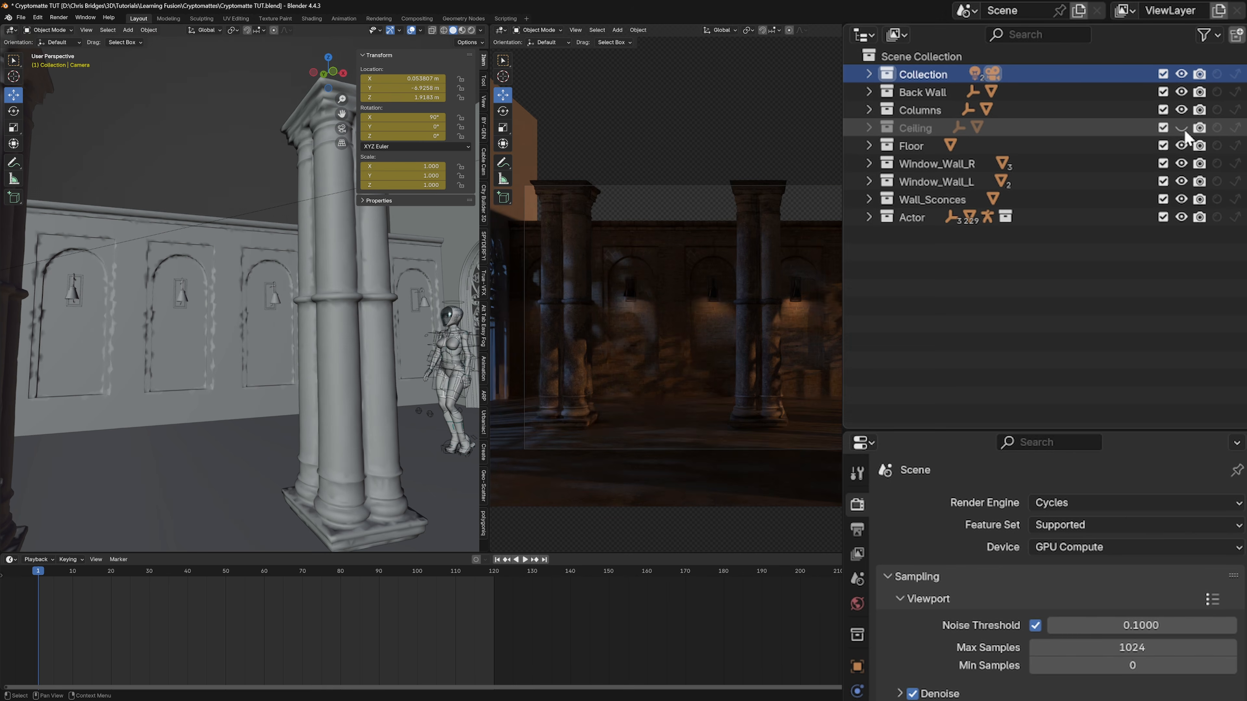
{"action": "left_click", "coordinate": [1181, 128]}
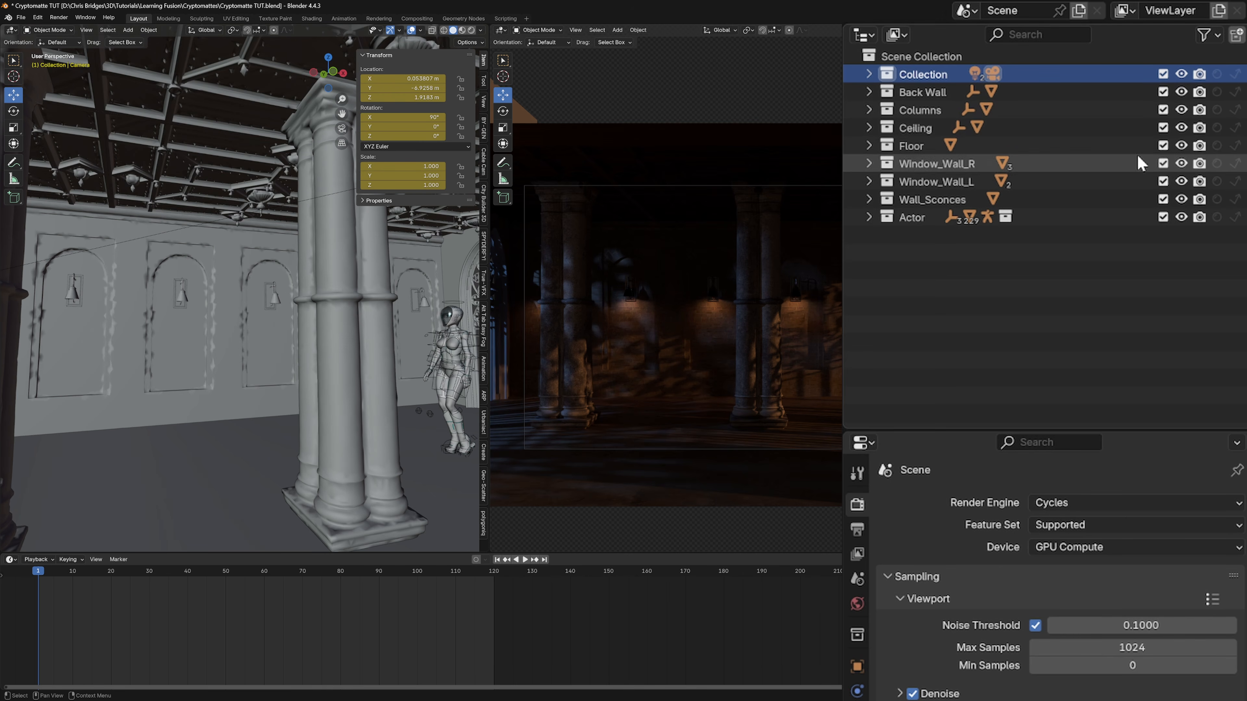
{"action": "left_click", "coordinate": [1182, 146]}
{"action": "left_click", "coordinate": [1182, 146]}
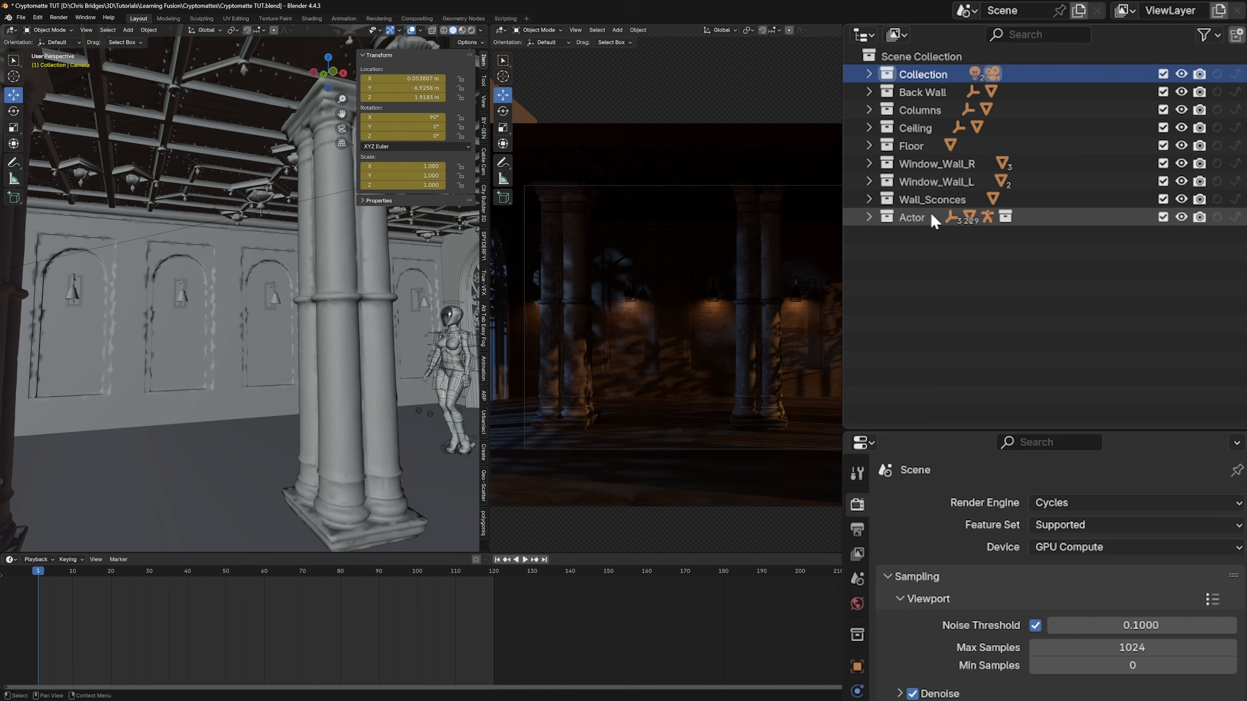
{"action": "left_click", "coordinate": [1181, 199]}
{"action": "left_click", "coordinate": [1181, 199]}
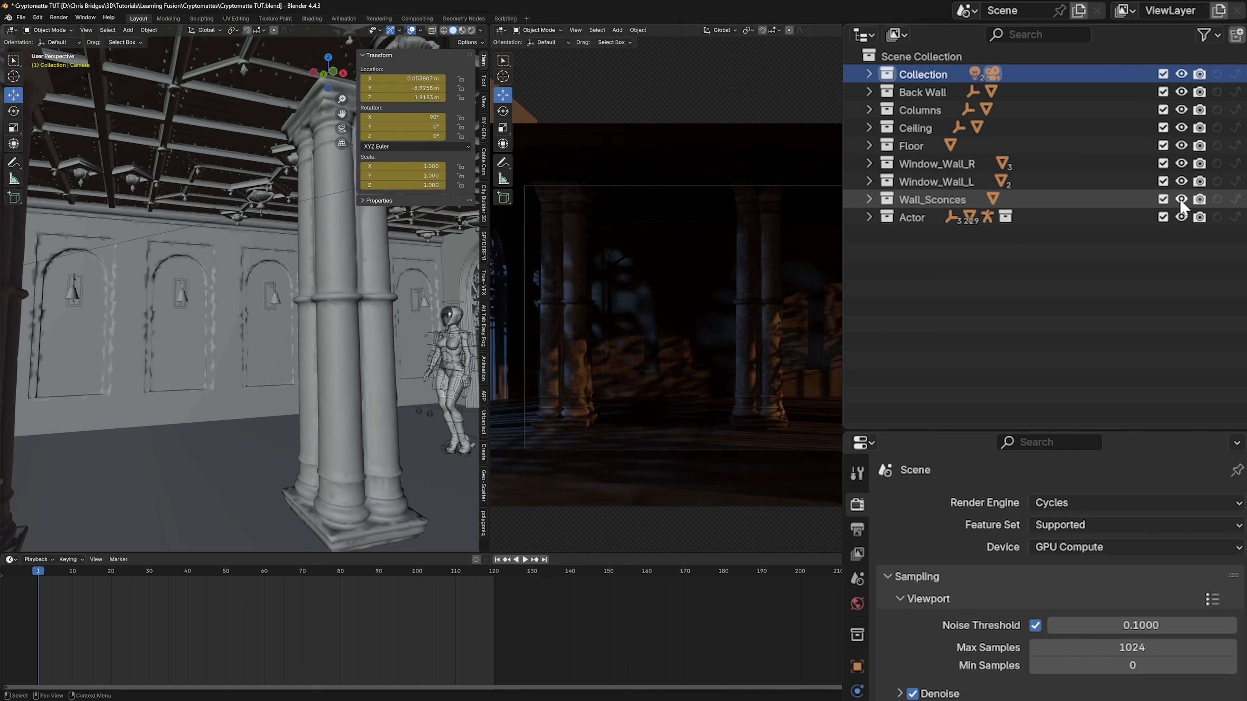
{"action": "left_click", "coordinate": [1181, 218]}
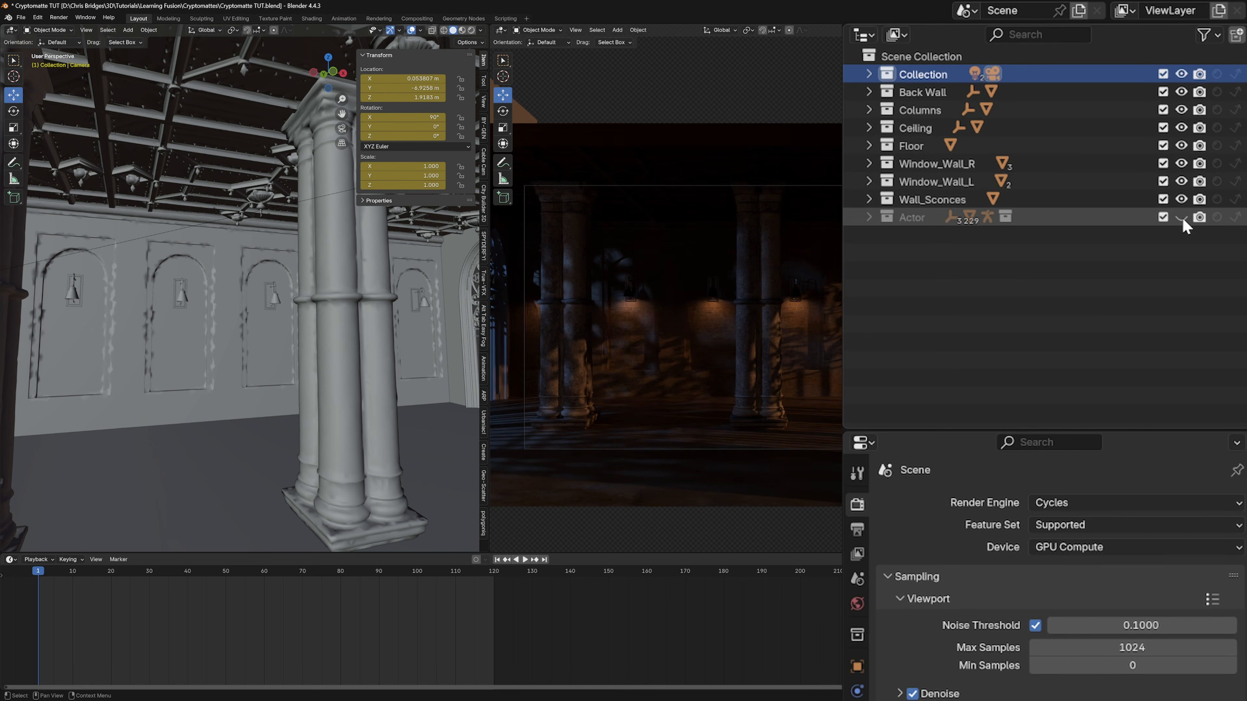
{"action": "left_click", "coordinate": [1181, 218]}
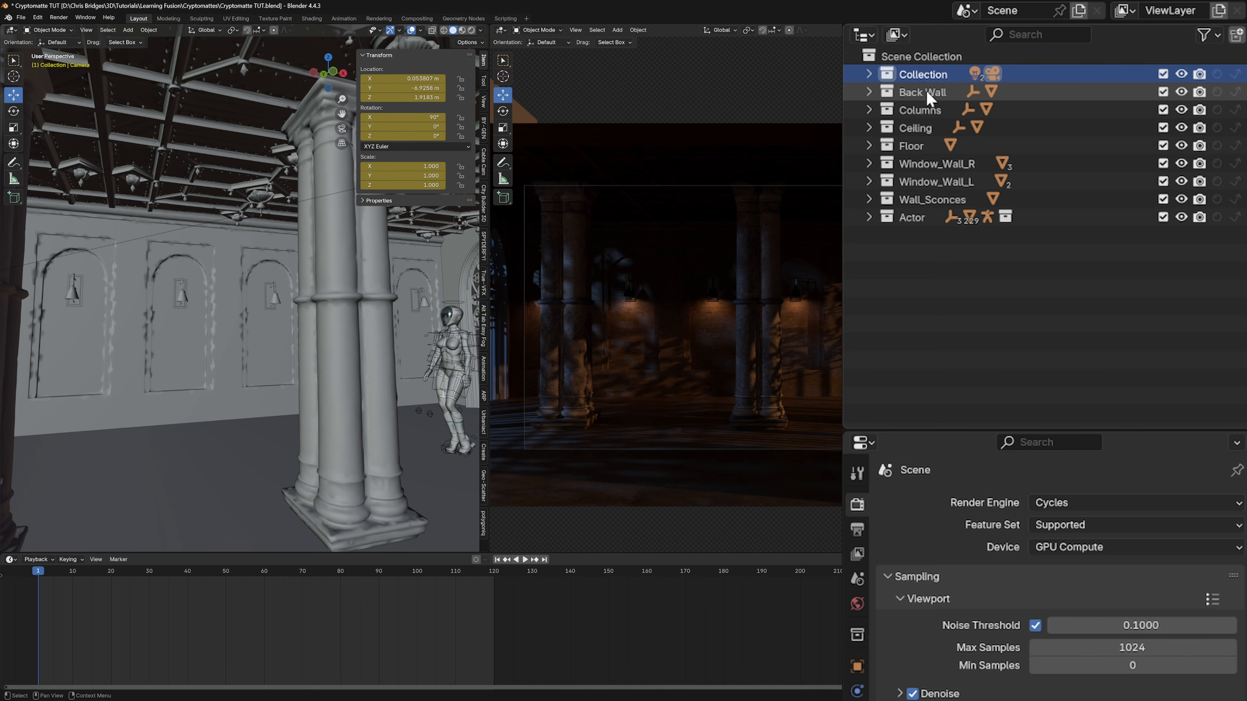
- Set the Back Wall collection to Indirect Only and inspect the objects it contains
{"action": "left_click", "coordinate": [1236, 93]}
{"action": "left_click", "coordinate": [1235, 93]}
{"action": "left_click", "coordinate": [1236, 93]}
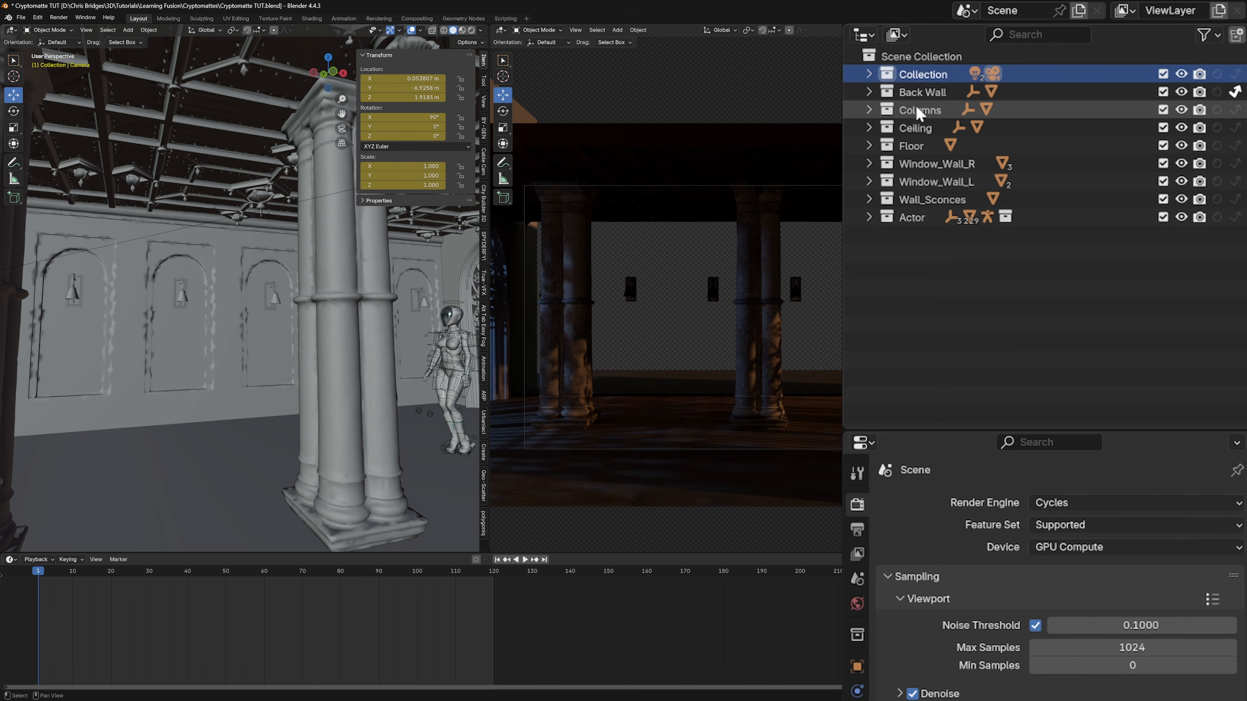
{"action": "left_click", "coordinate": [869, 92]}
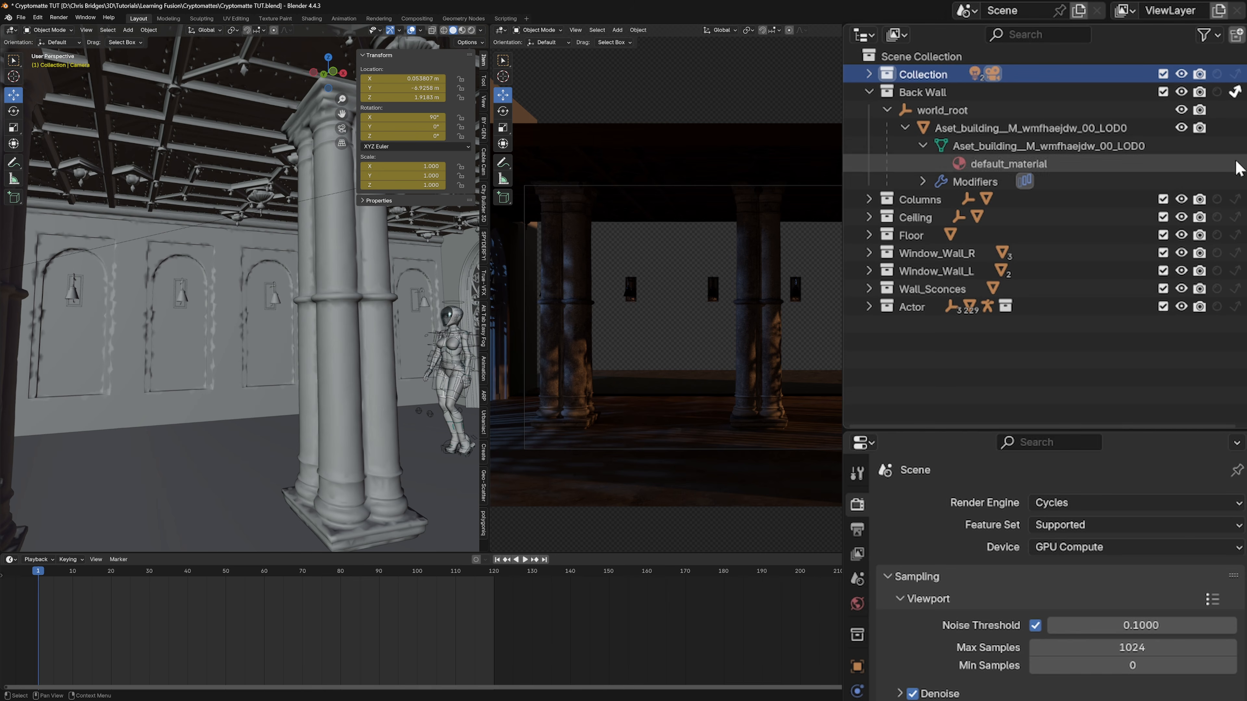
{"action": "left_click", "coordinate": [870, 92]}
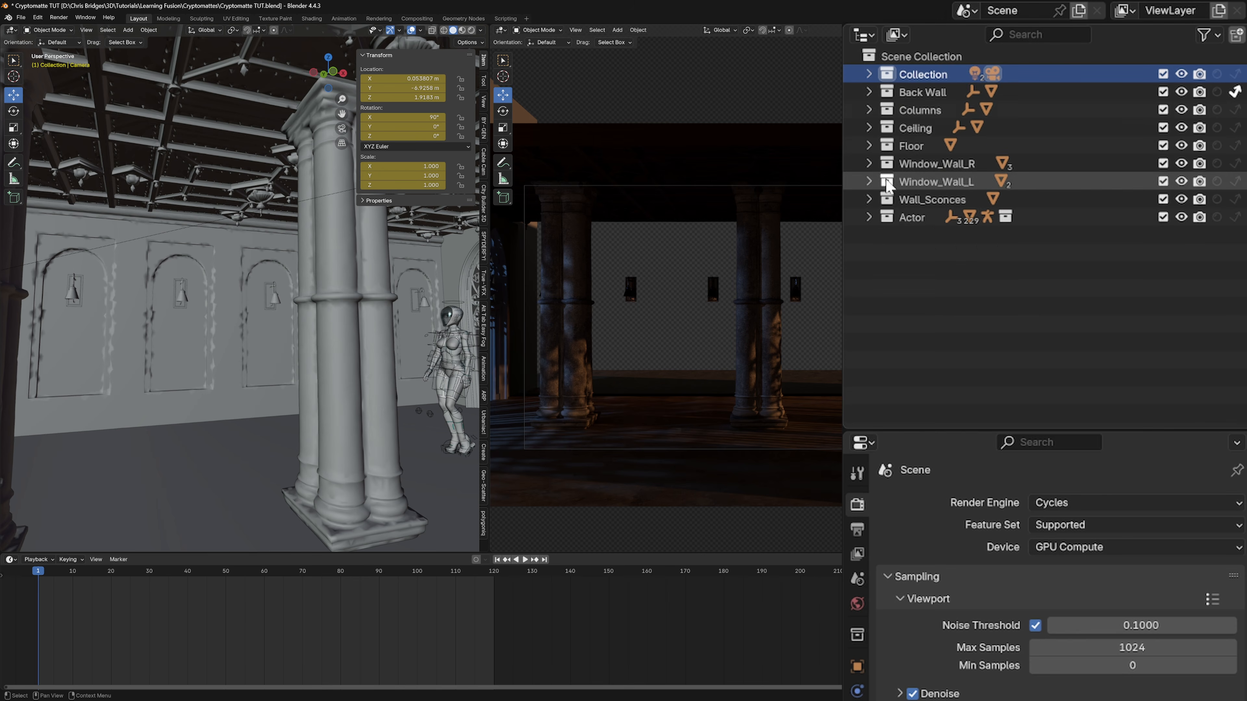
- Set the Actor collection to Indirect Only, including its nested character1 collections
{"action": "left_click", "coordinate": [869, 218]}
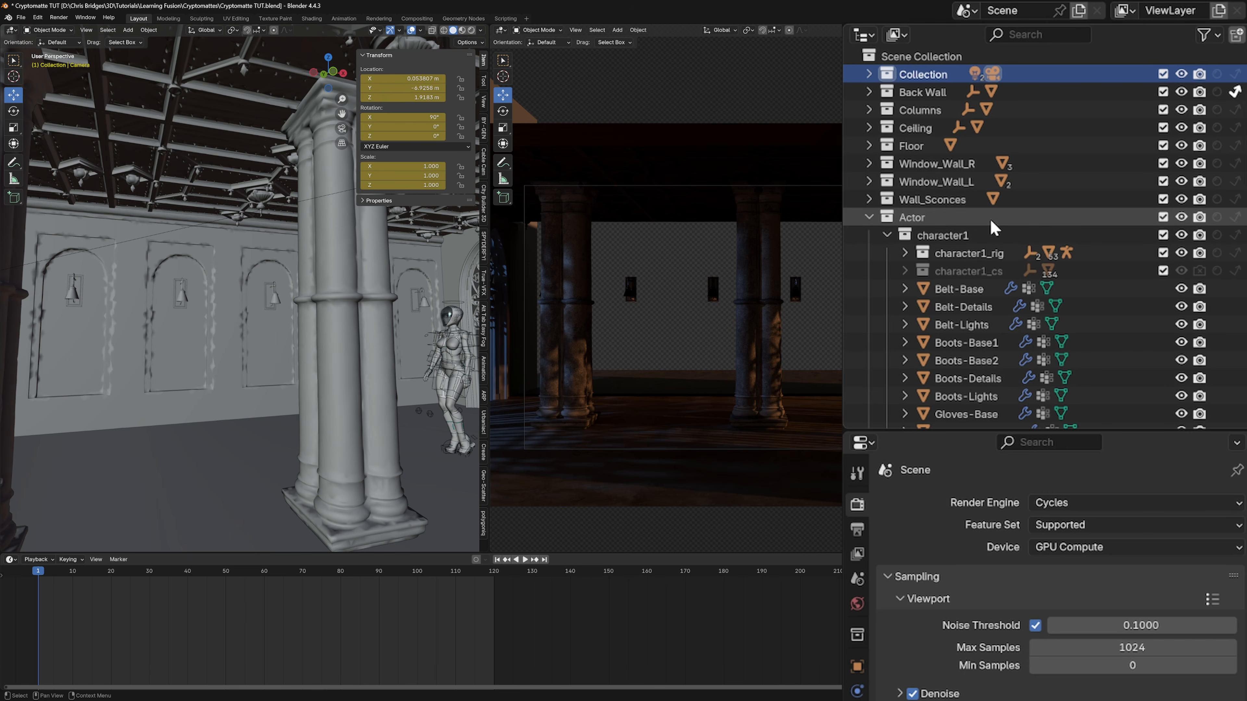
{"action": "left_click", "coordinate": [1235, 217]}
{"action": "left_click", "coordinate": [1235, 217]}
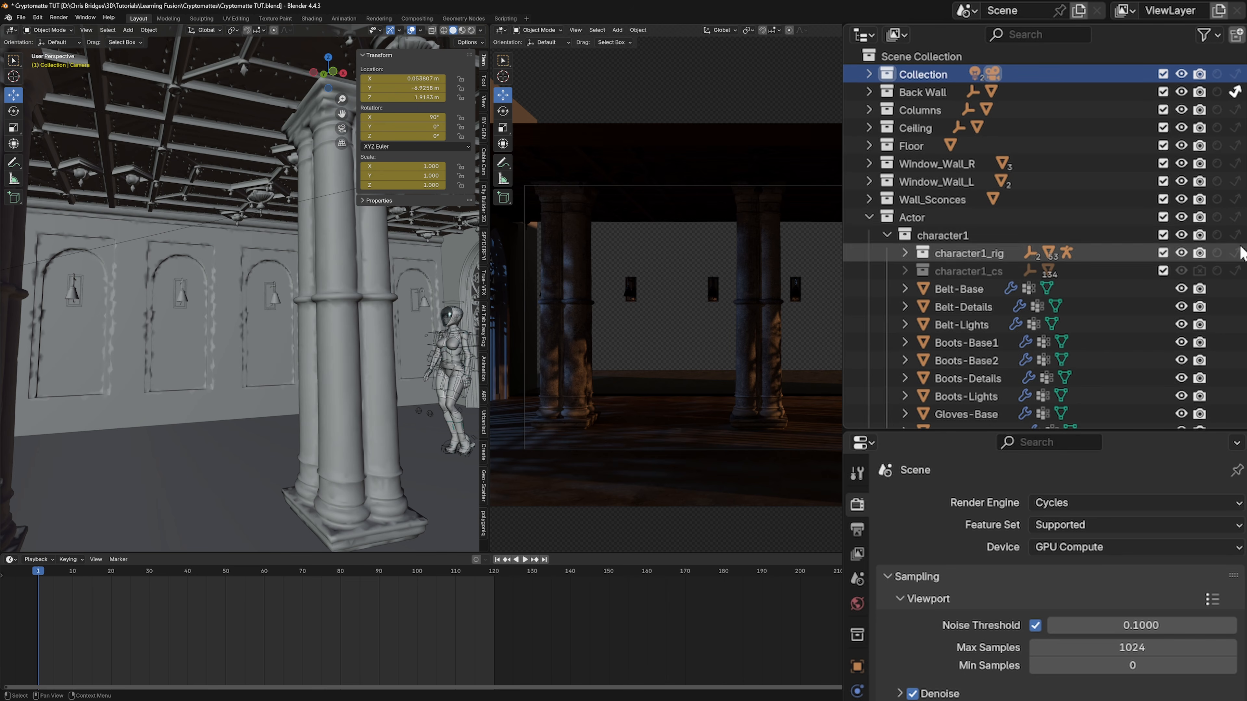
{"action": "left_click", "coordinate": [1235, 218]}
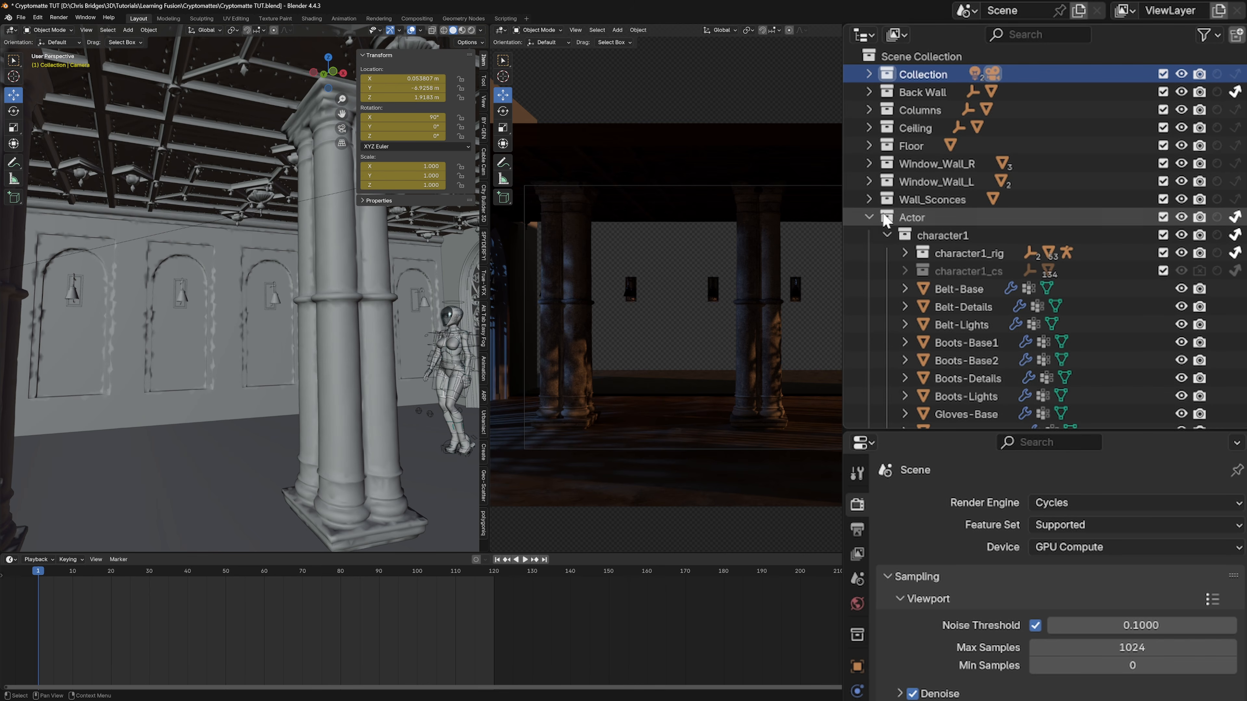
{"action": "left_click", "coordinate": [868, 217]}
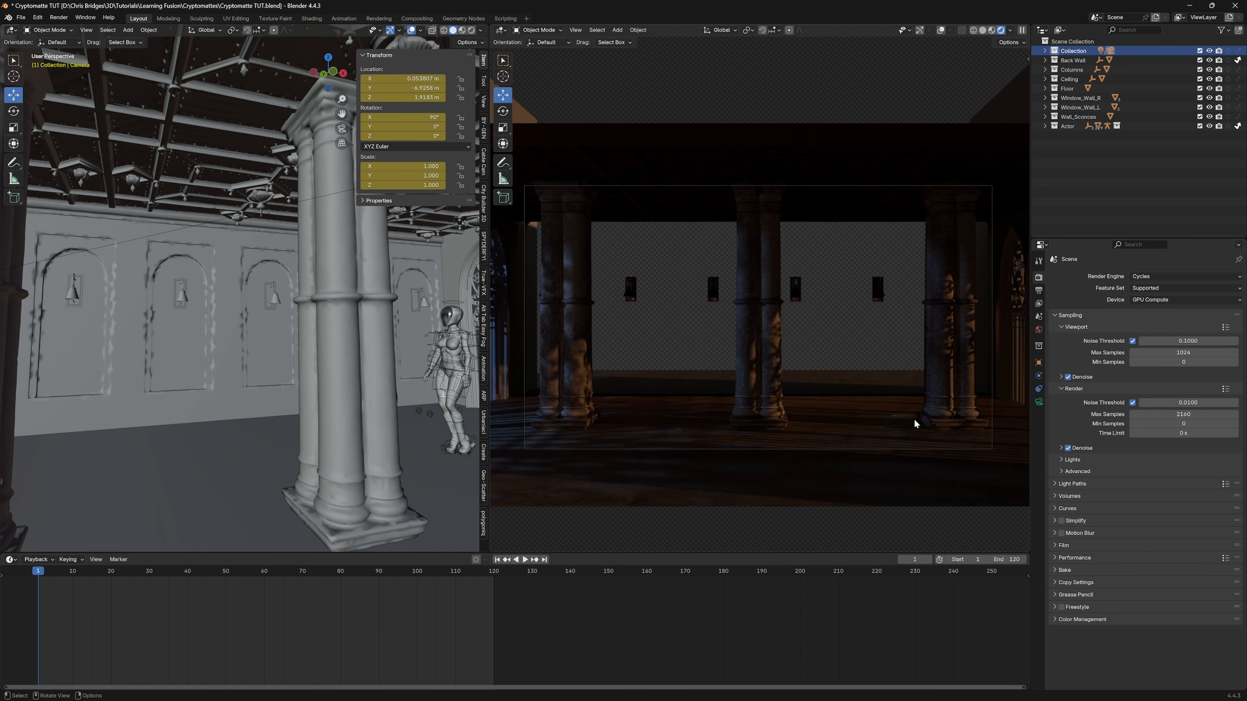
- Try Indirect Only on the Columns collection, and make it a Holdout instead
{"action": "scroll", "coordinate": [901, 422], "scroll_direction": "up", "scroll_amount": 1}
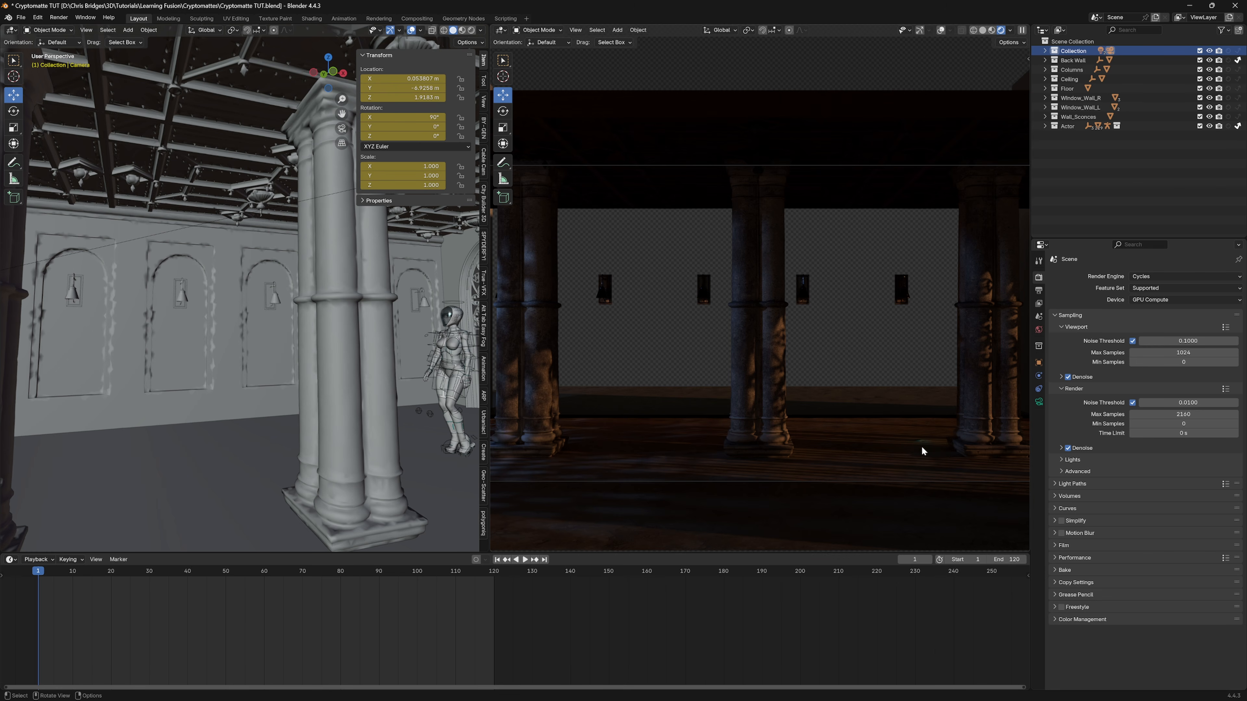
{"action": "scroll", "coordinate": [896, 394], "scroll_direction": "down", "scroll_amount": 2}
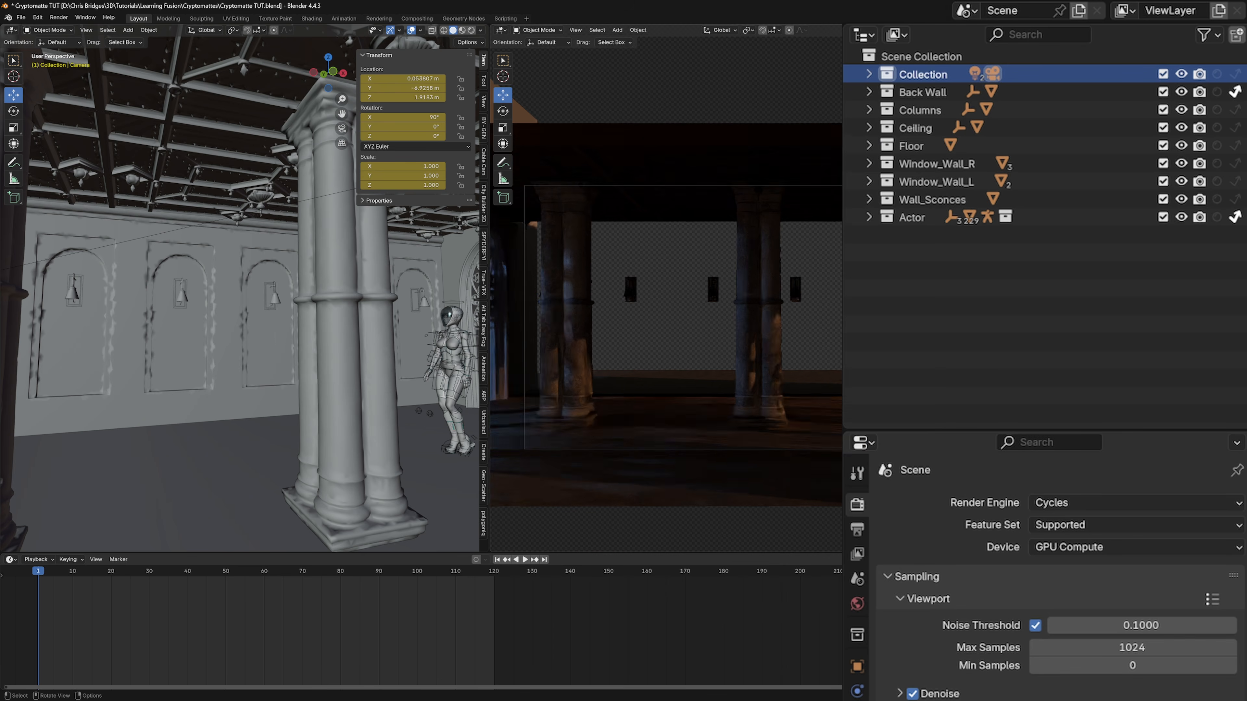
{"action": "scroll", "coordinate": [772, 289], "scroll_direction": "down", "scroll_amount": 2}
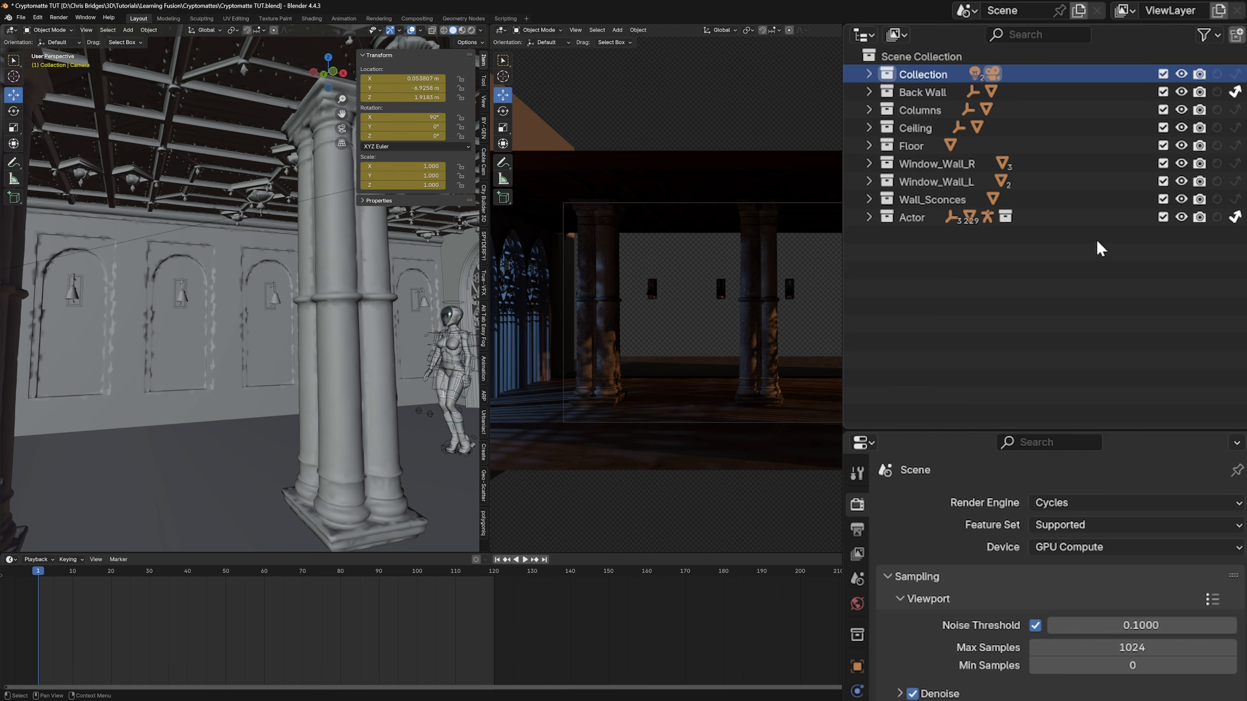
{"action": "left_click", "coordinate": [1237, 114]}
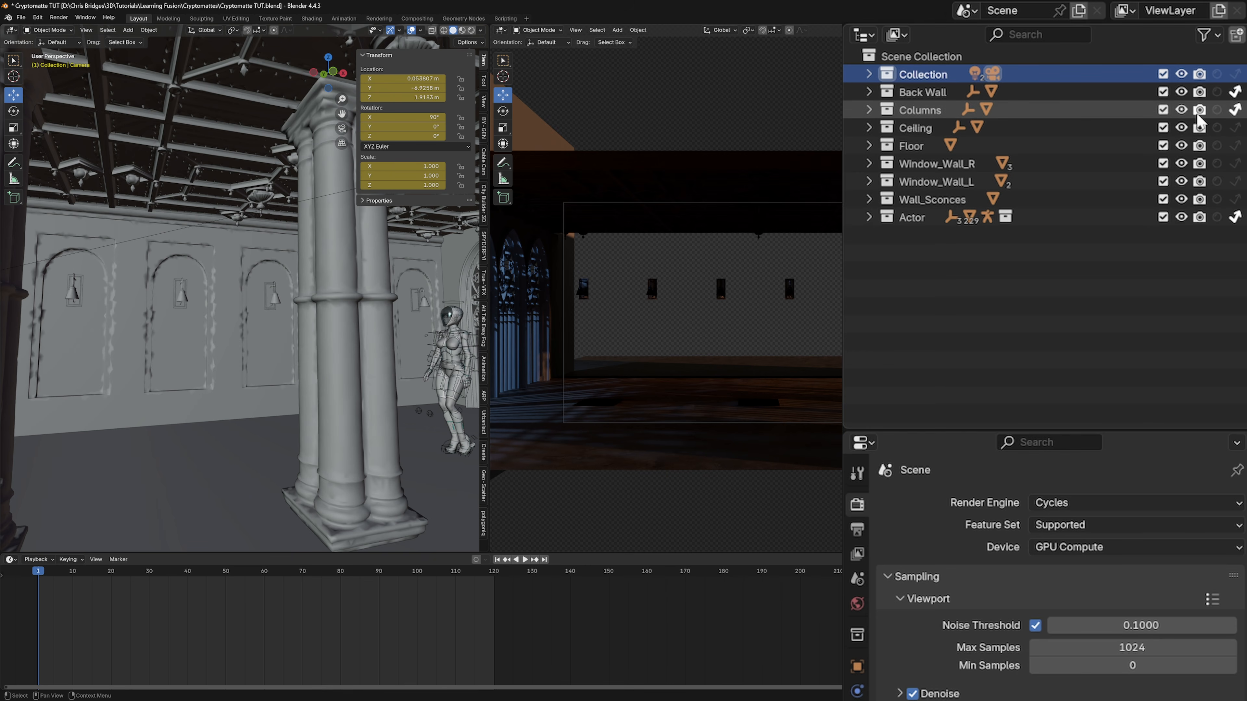
{"action": "left_click", "coordinate": [1218, 110]}
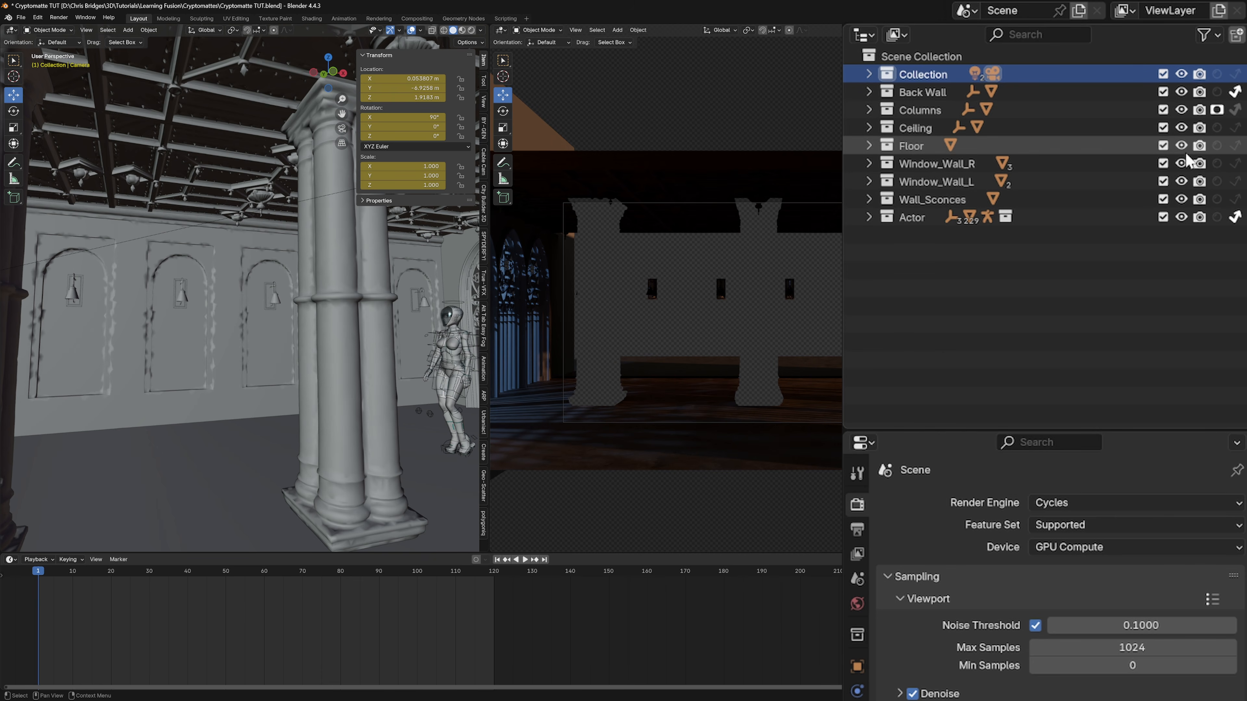
- Set the Floor, Window_Wall_R and Window_Wall_L collections to Indirect Only
{"action": "left_click", "coordinate": [1235, 146]}
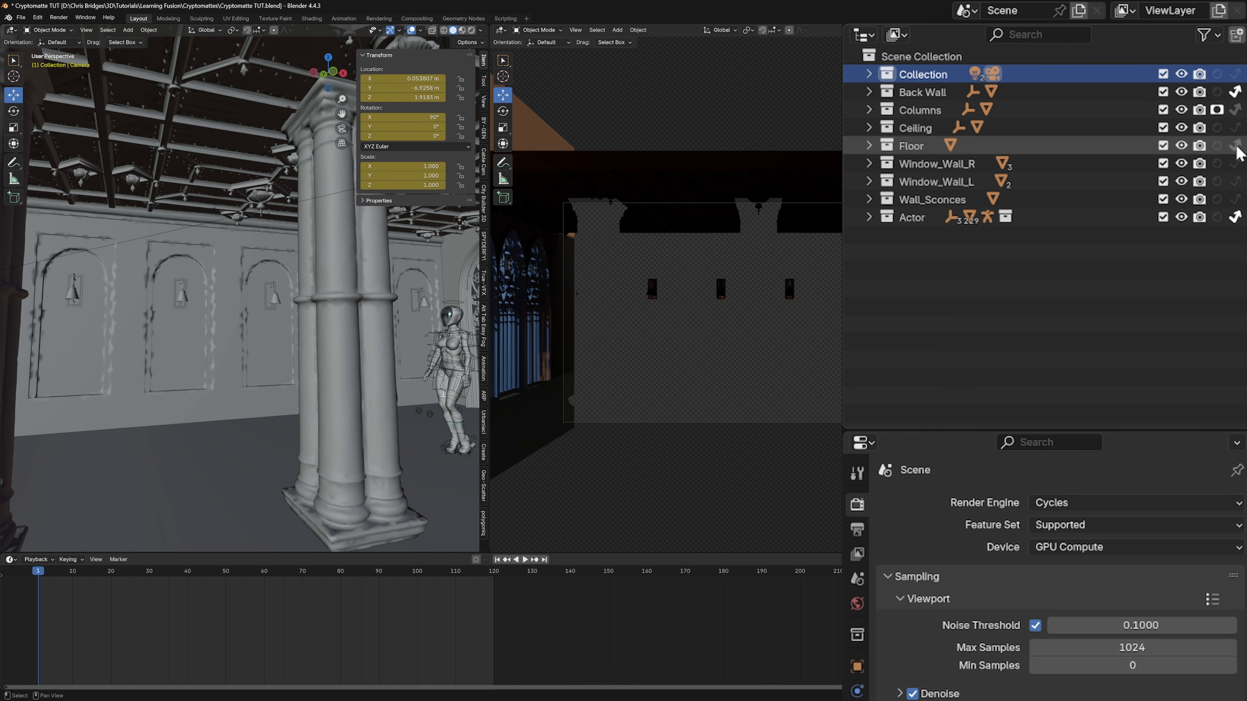
{"action": "left_click", "coordinate": [1235, 164]}
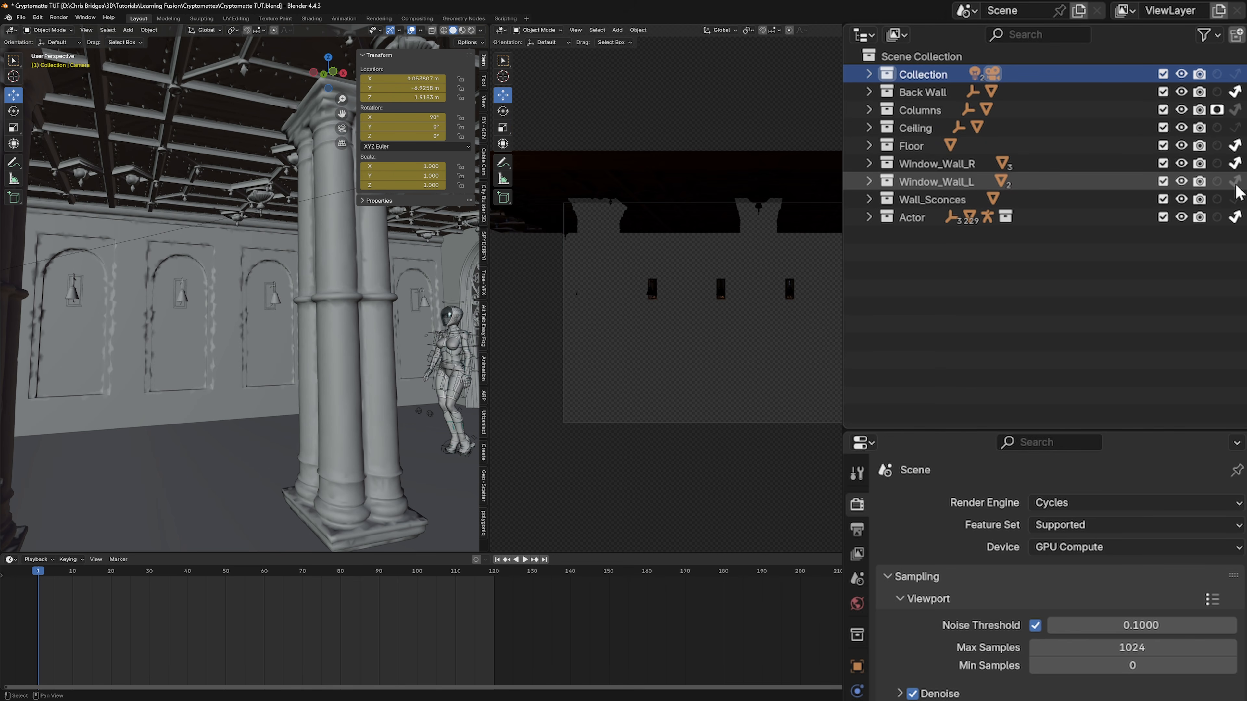
{"action": "left_click", "coordinate": [1235, 181]}
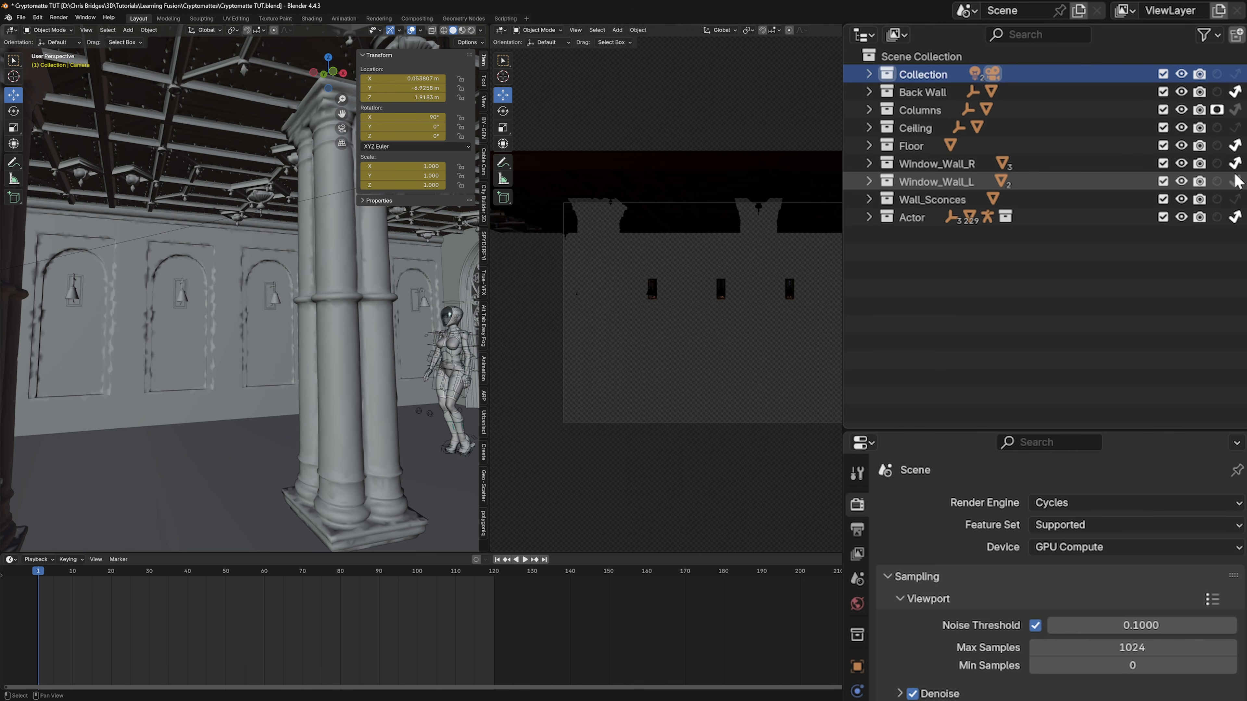
- Make the Window_Wall_R and Window_Wall_L collections Holdouts, and set Wall_Sconces to Indirect Only
{"action": "left_click", "coordinate": [1217, 165]}
{"action": "left_click", "coordinate": [1218, 182]}
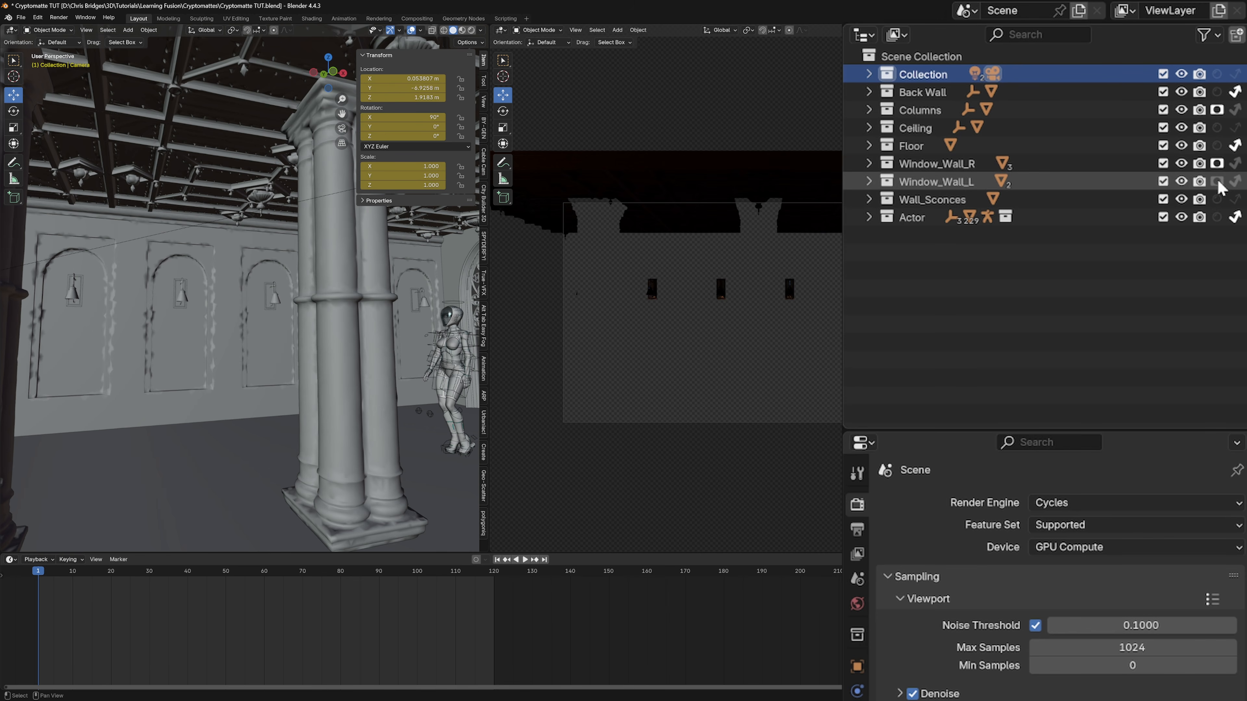
{"action": "left_click", "coordinate": [1218, 181]}
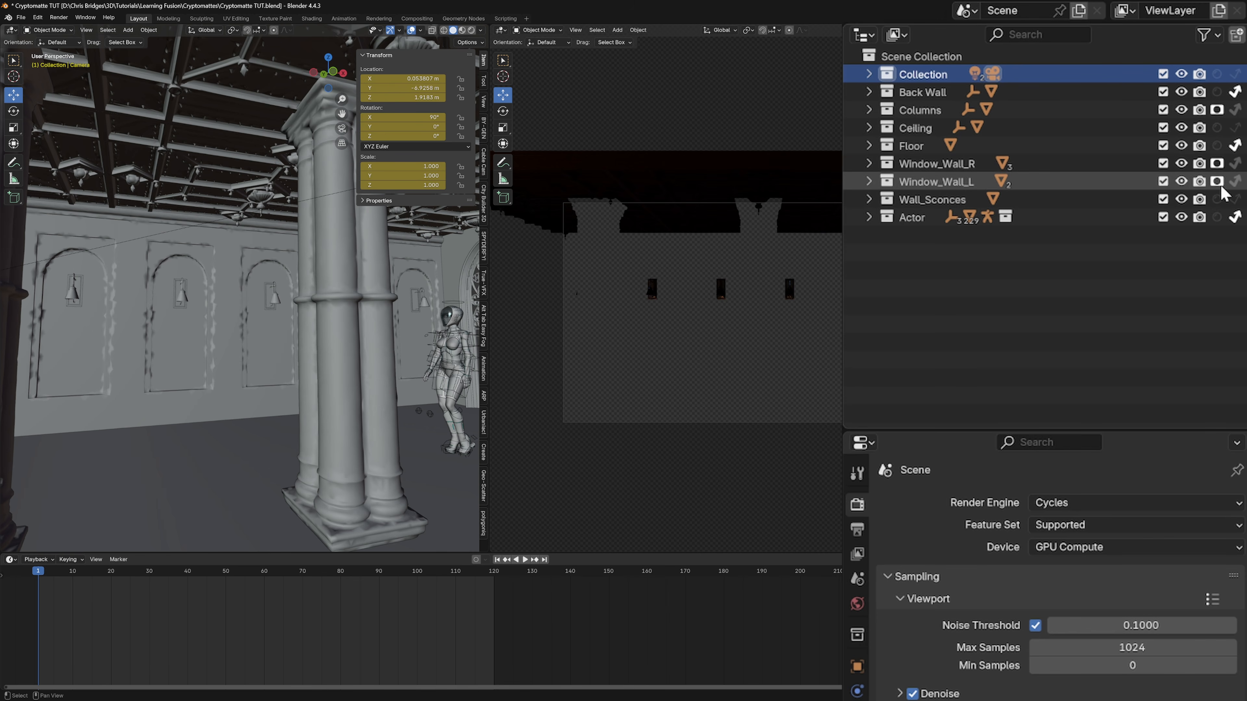
{"action": "left_click", "coordinate": [1235, 199]}
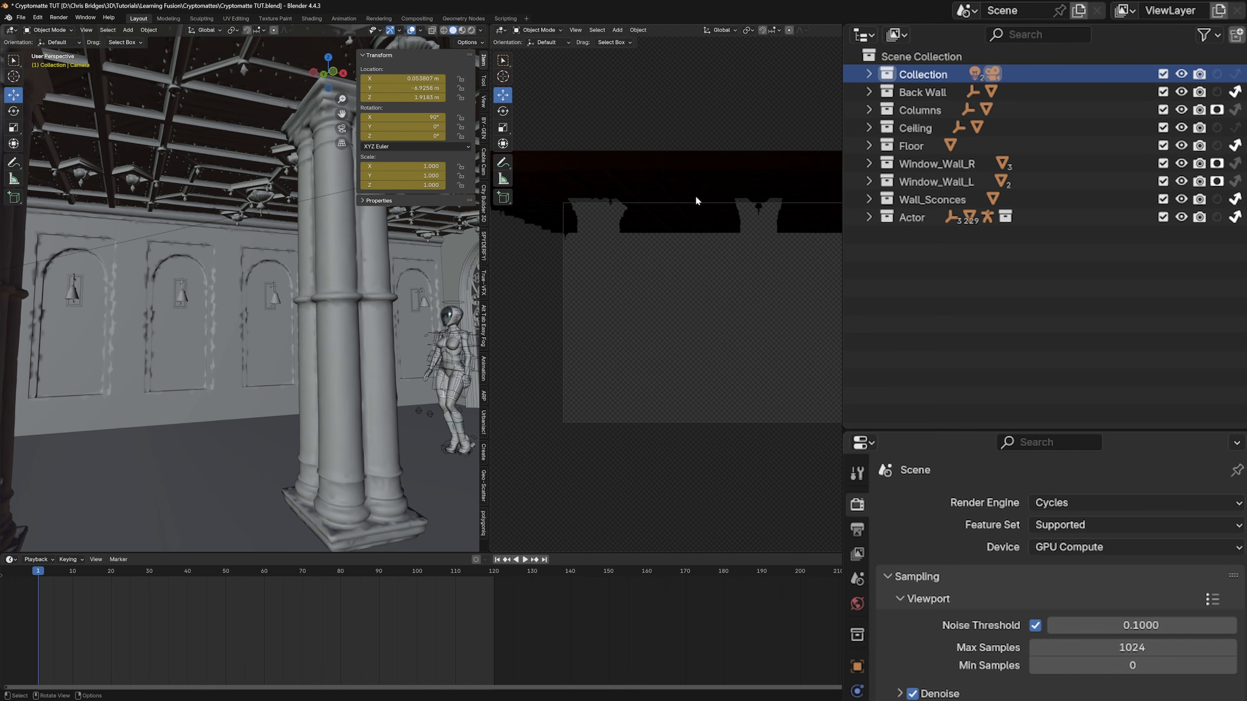
- Rename the current view layer to Ceiling
{"action": "double_click", "coordinate": [1171, 11]}
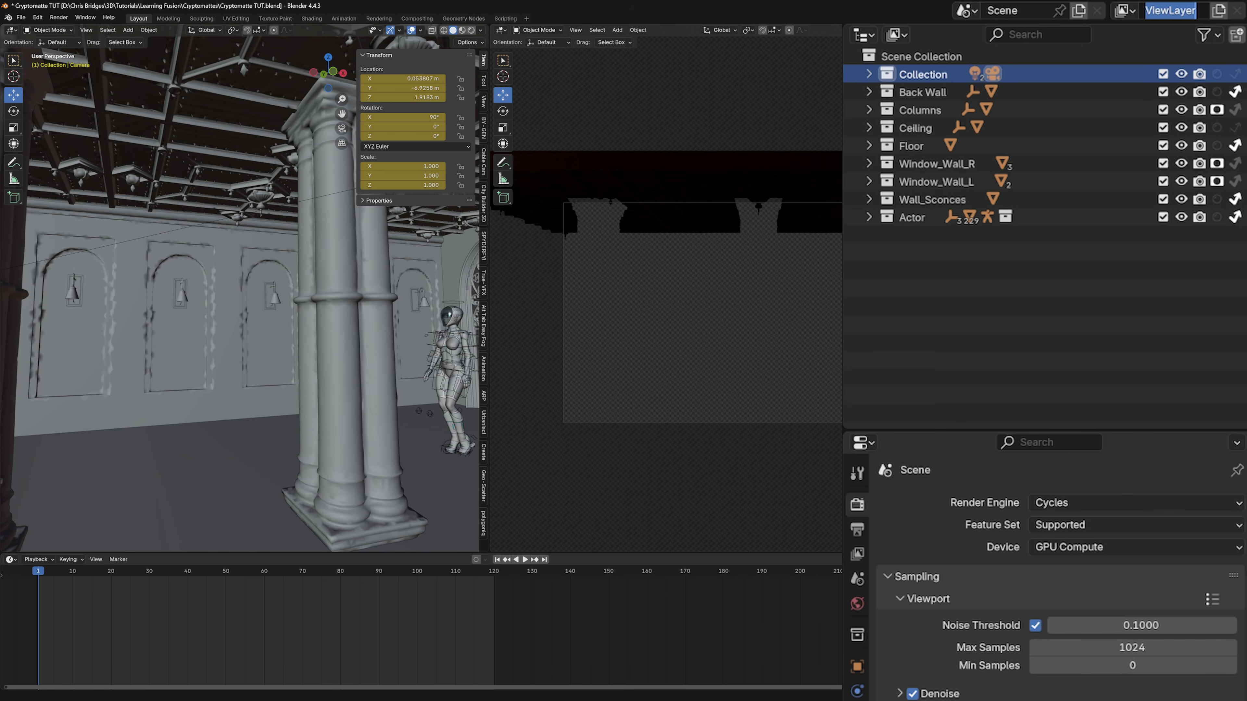
{"action": "type", "text": "Ceil"}
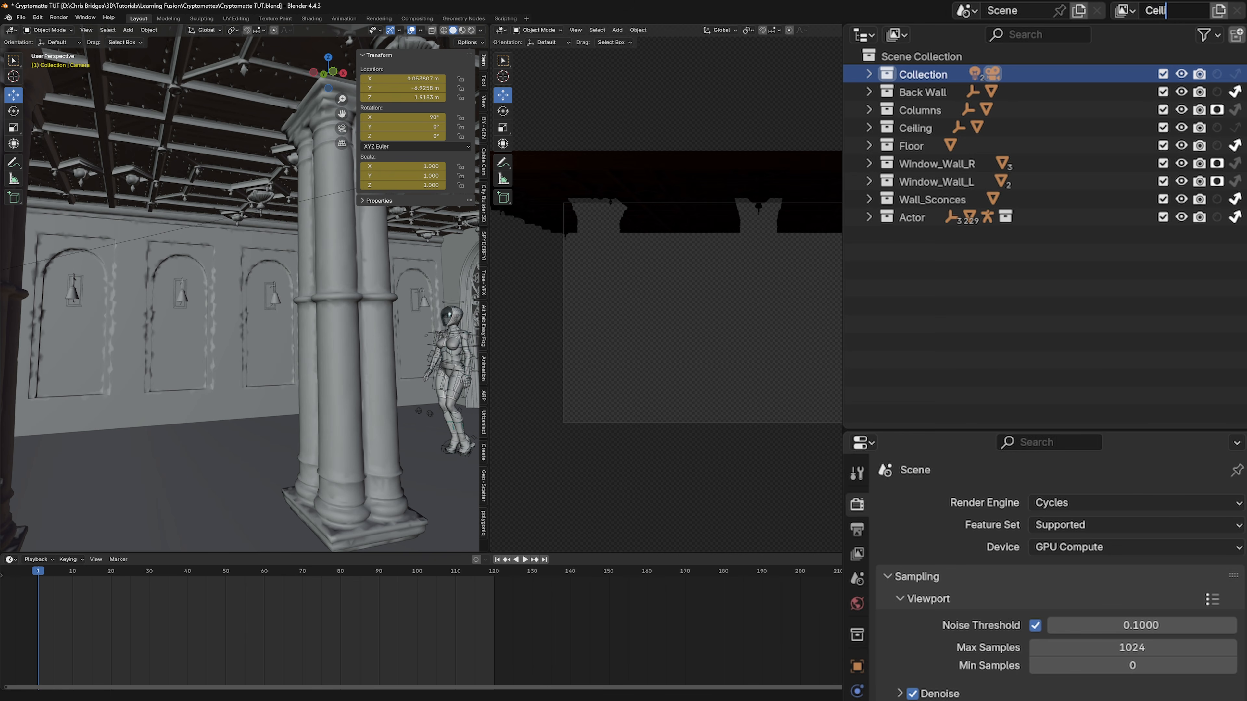
{"action": "type", "text": "ing"}
{"action": "key", "text": "Return"}
- Add a view layer that copies the Ceiling layer's settings and name it BackWall
{"action": "left_click", "coordinate": [1221, 10]}
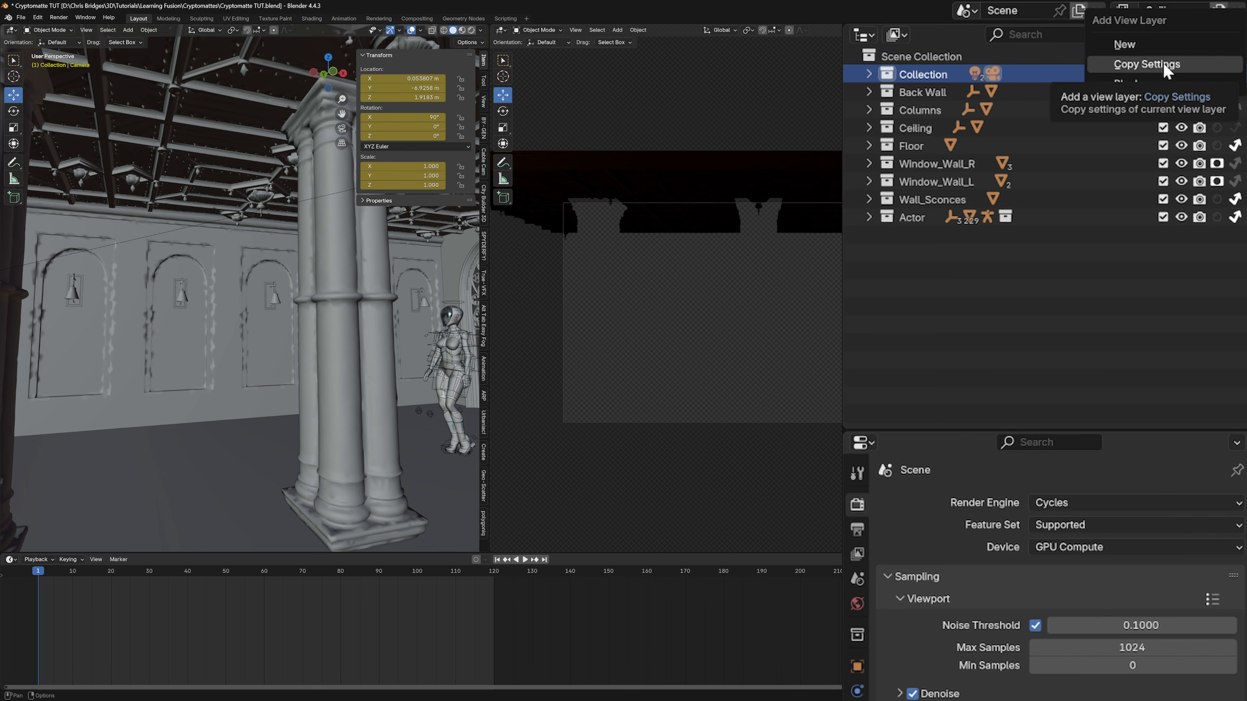
{"action": "left_click", "coordinate": [1164, 65]}
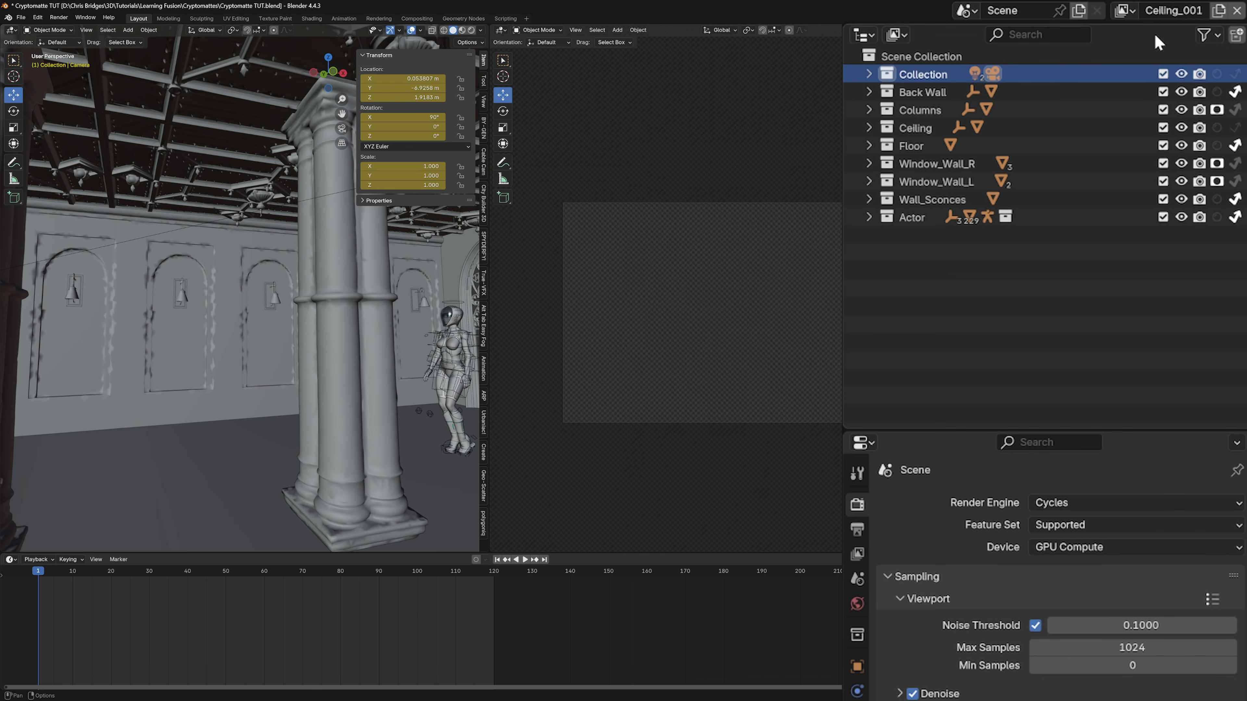
{"action": "left_click", "coordinate": [1172, 12]}
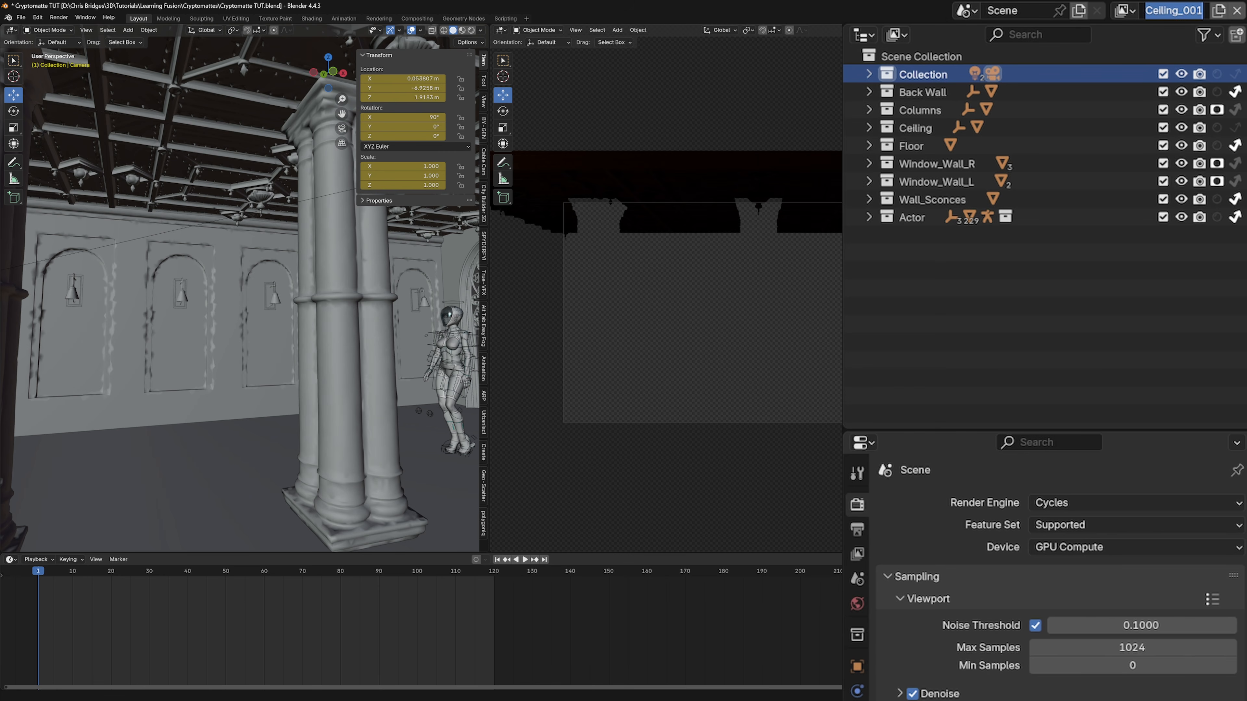
{"action": "type", "text": "Back"}
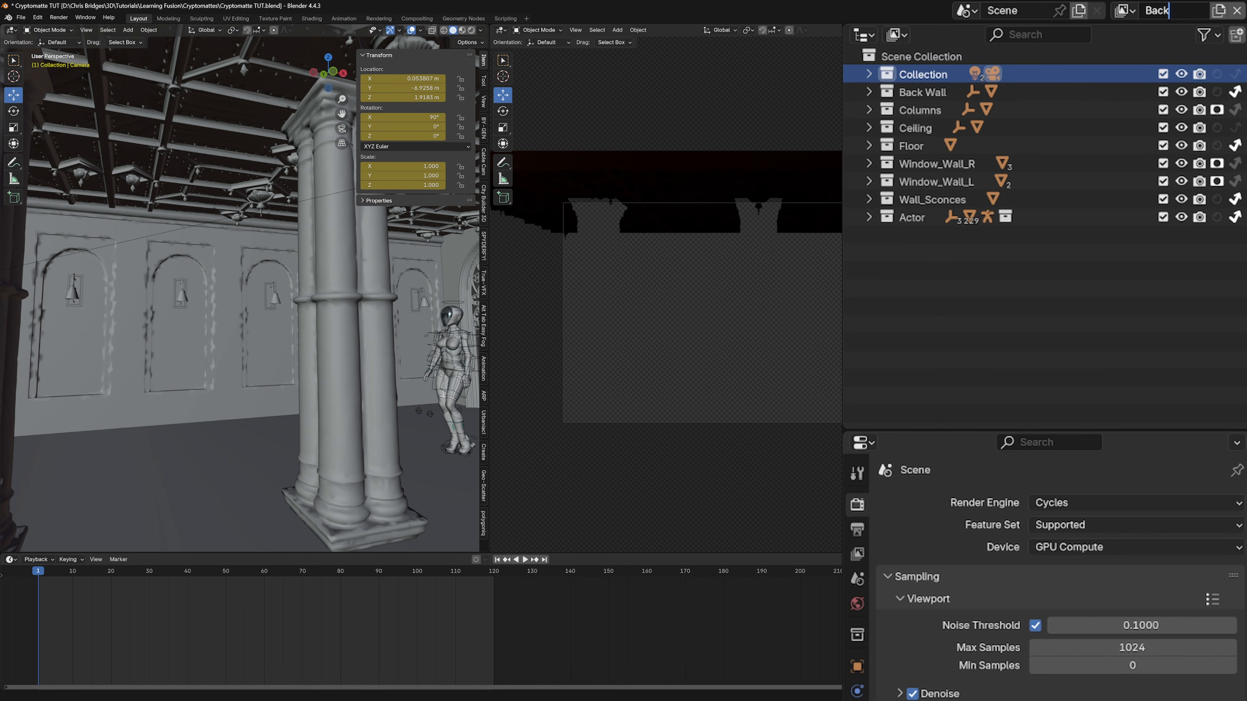
{"action": "type", "text": "Wall"}
{"action": "key", "text": "Return"}
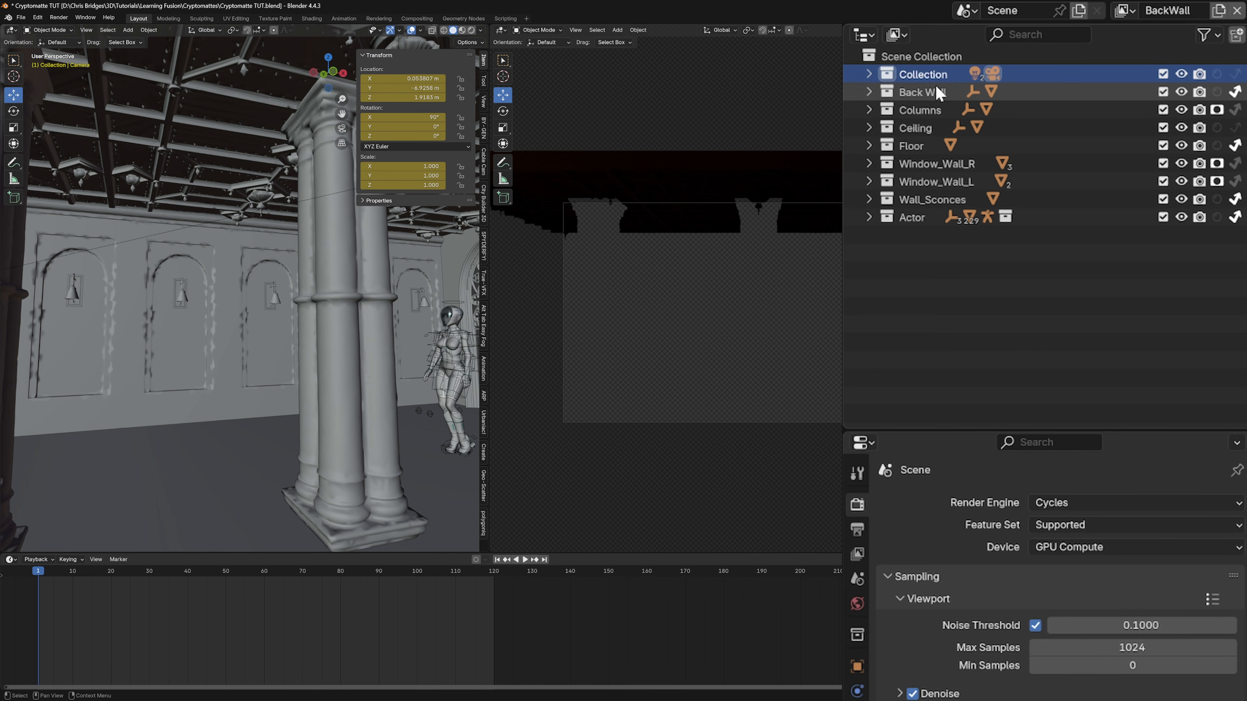
- In the BackWall layer, clear Indirect Only from the Back Wall collection and make Ceiling a Holdout
{"action": "left_click", "coordinate": [1235, 92]}
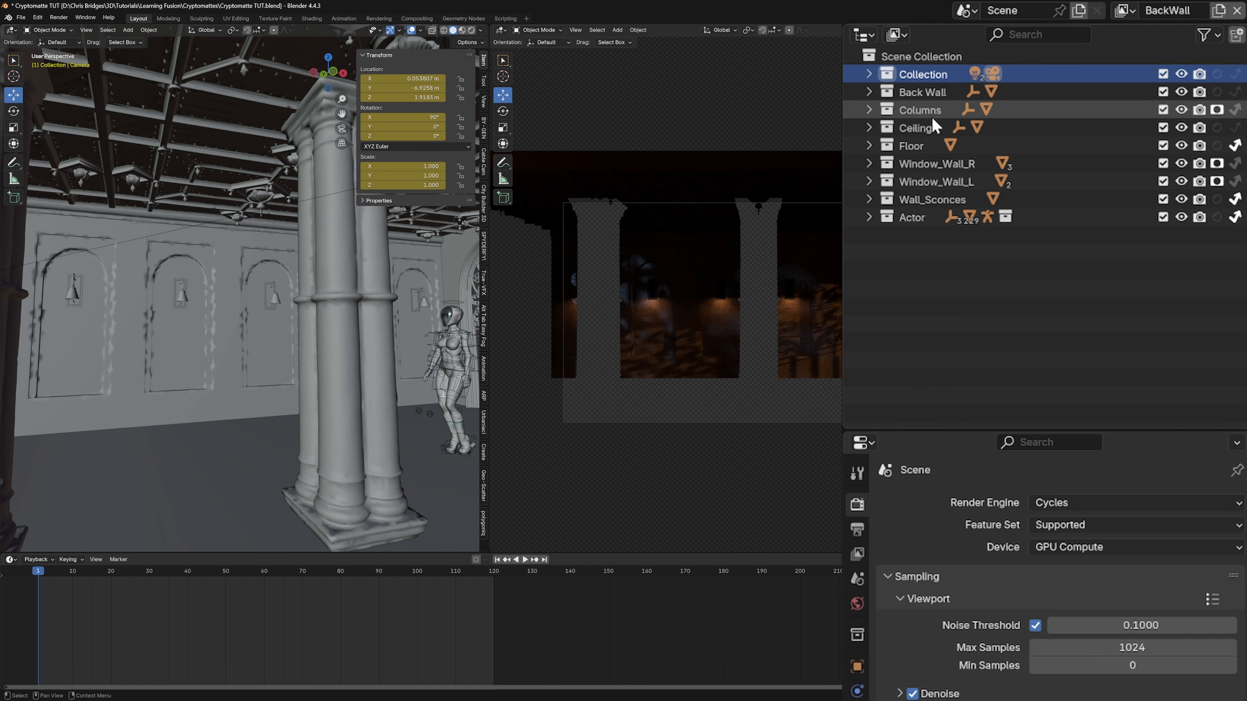
{"action": "left_click", "coordinate": [1235, 129]}
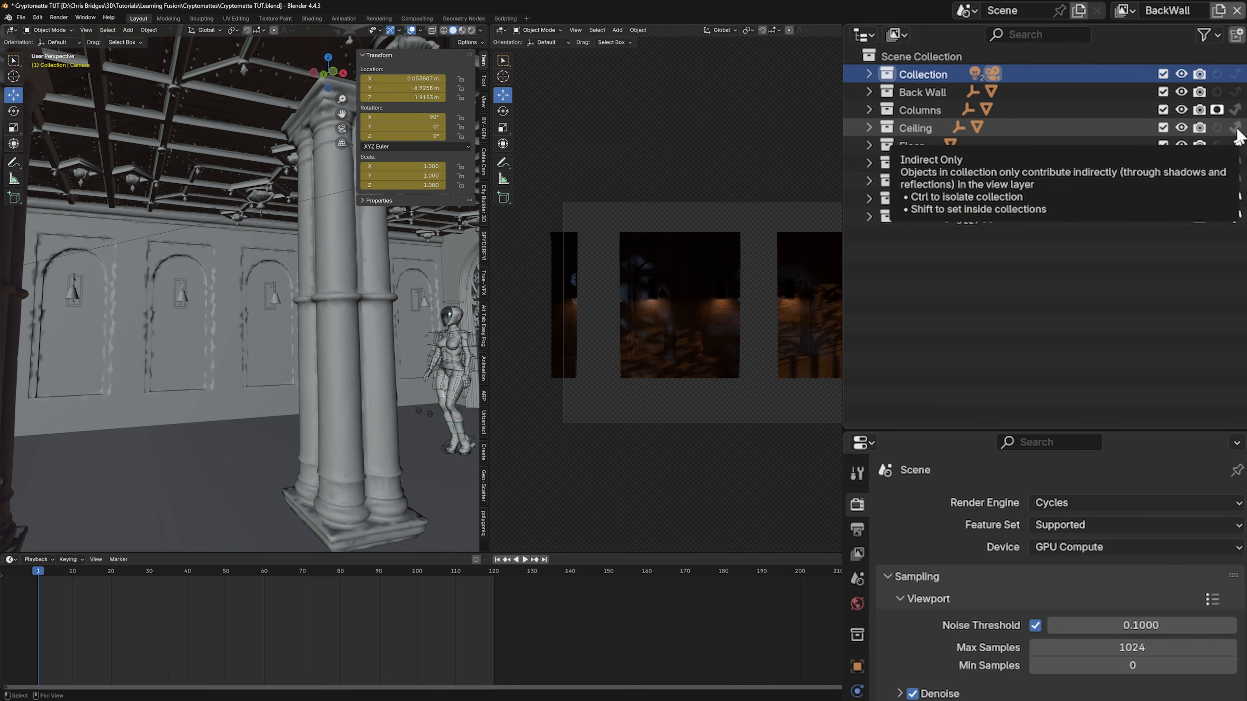
{"action": "left_click", "coordinate": [1217, 127]}
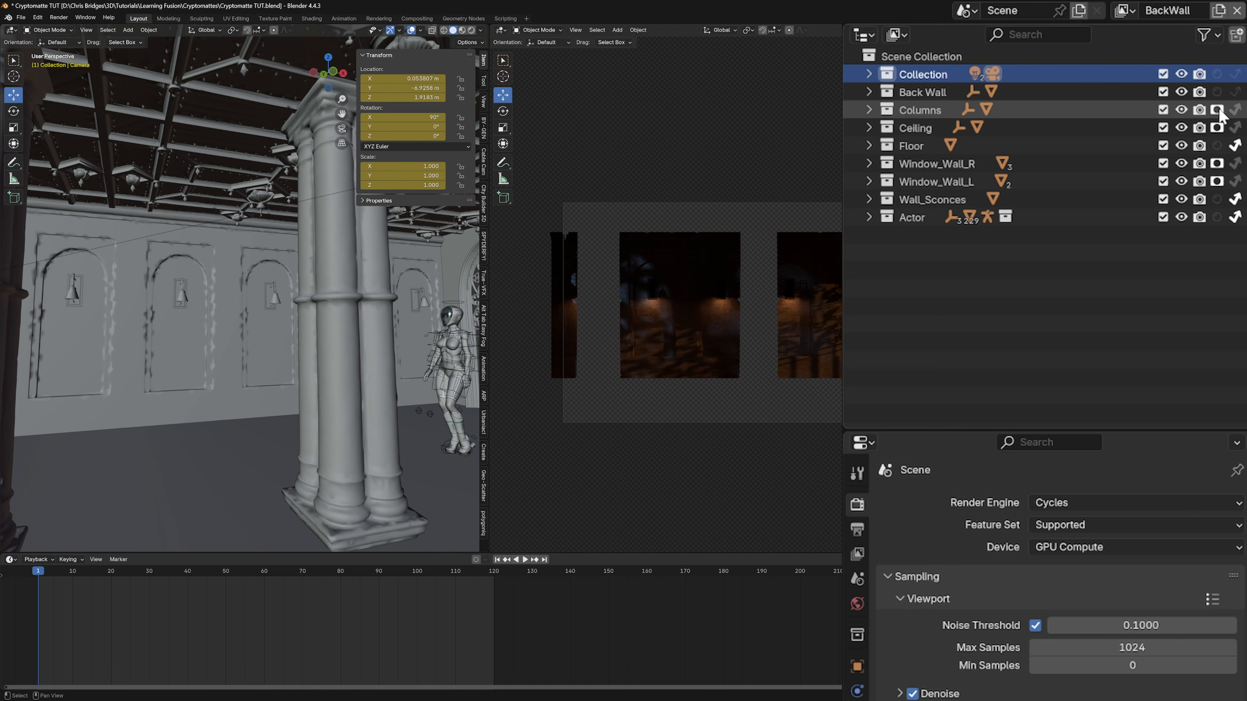
- Try Indirect Only on the Columns collection in the BackWall layer, and return it to Holdout
{"action": "left_click", "coordinate": [1235, 109]}
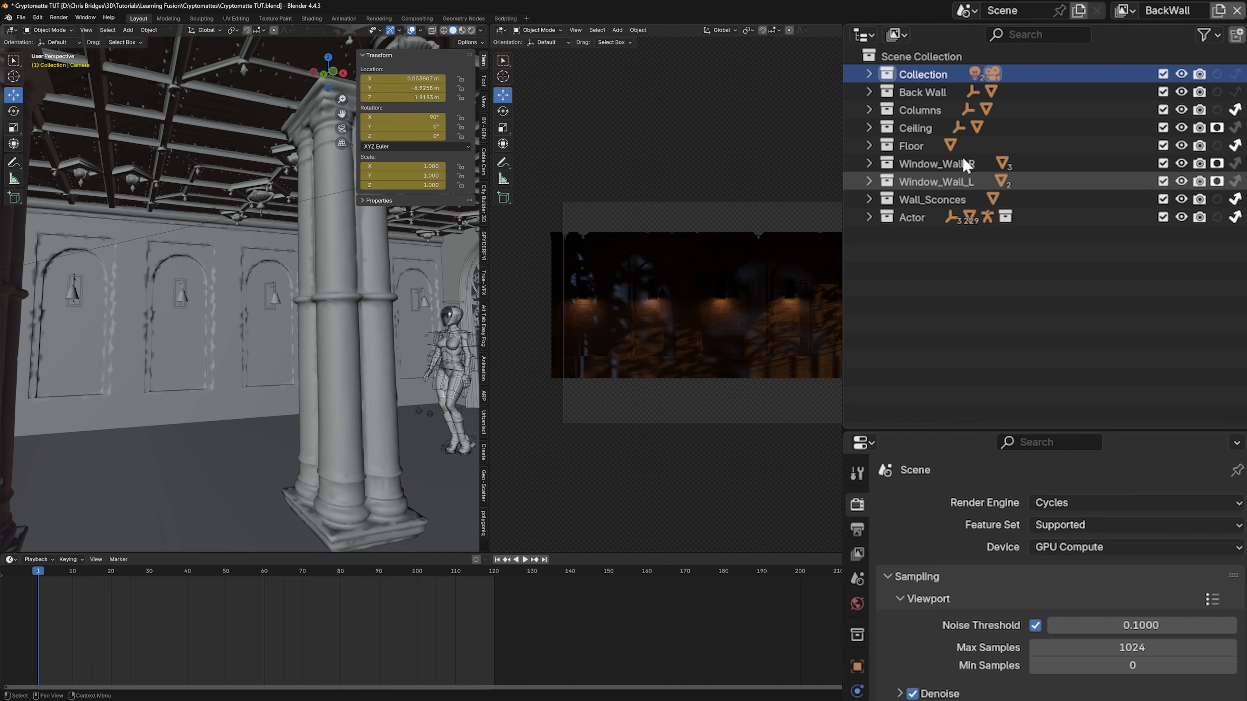
{"action": "left_click", "coordinate": [1217, 111]}
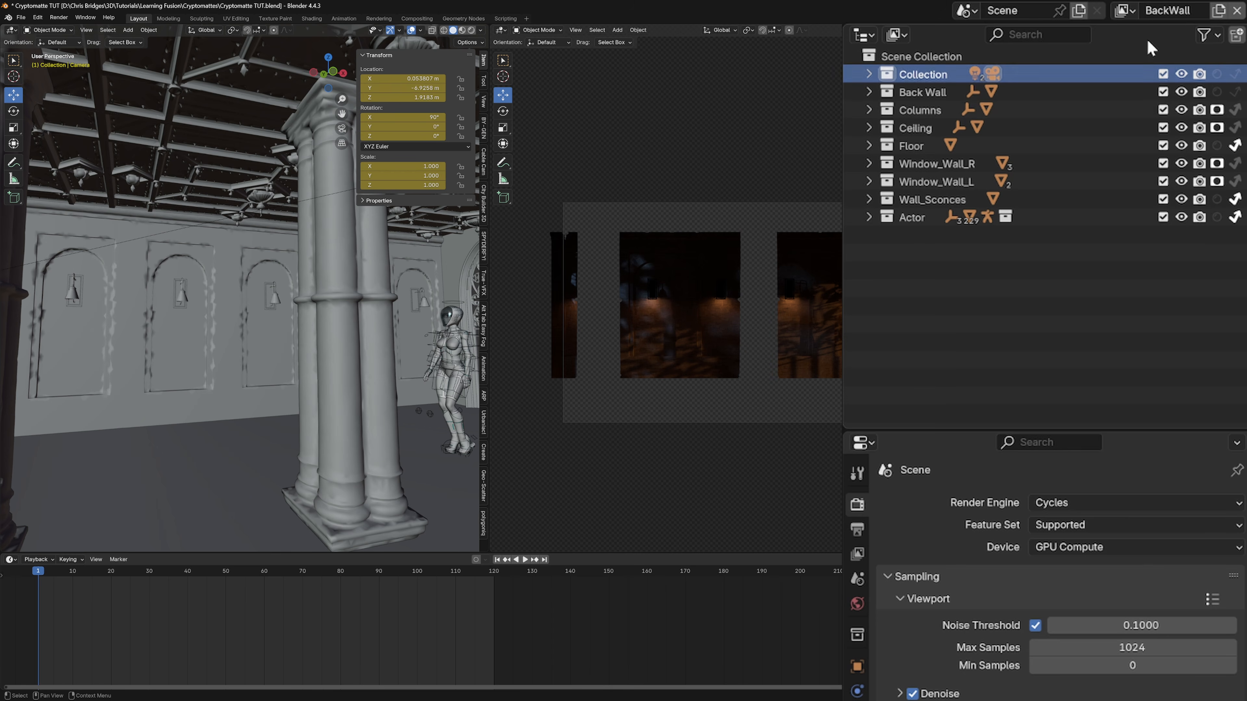
- Add a view layer that copies the BackWall layer's settings and name it Columns
{"action": "left_click", "coordinate": [1219, 10]}
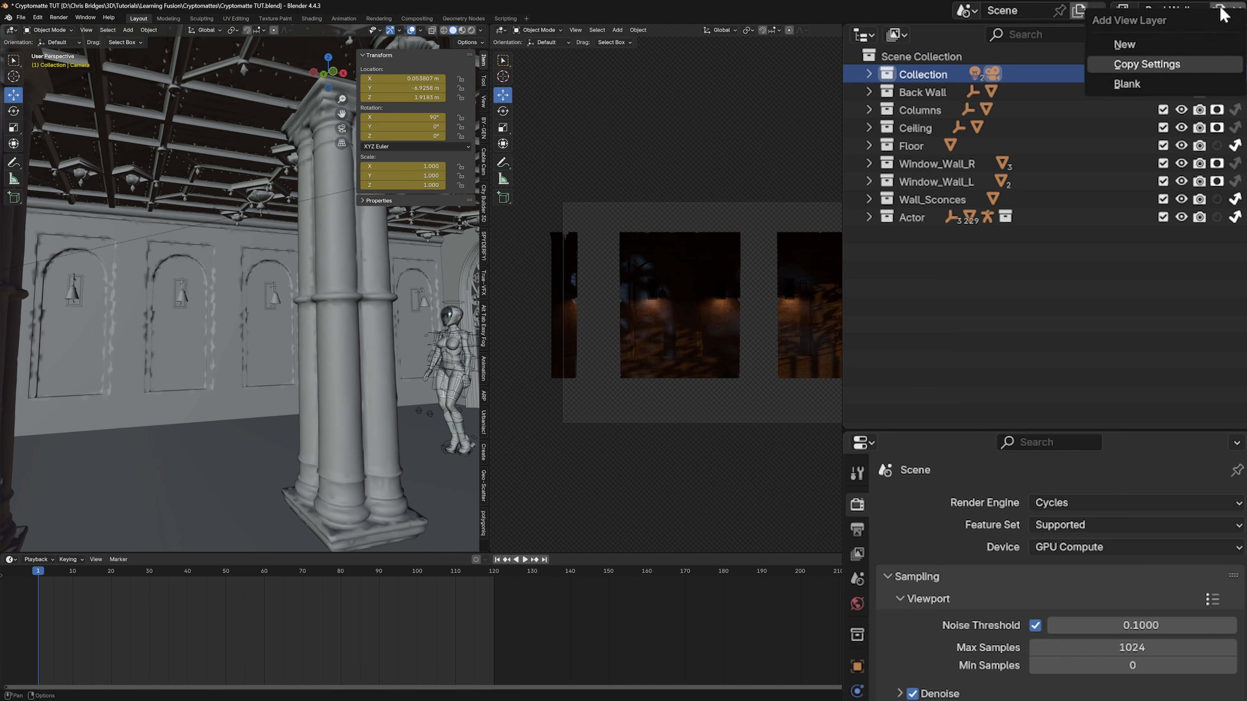
{"action": "left_click", "coordinate": [1168, 69]}
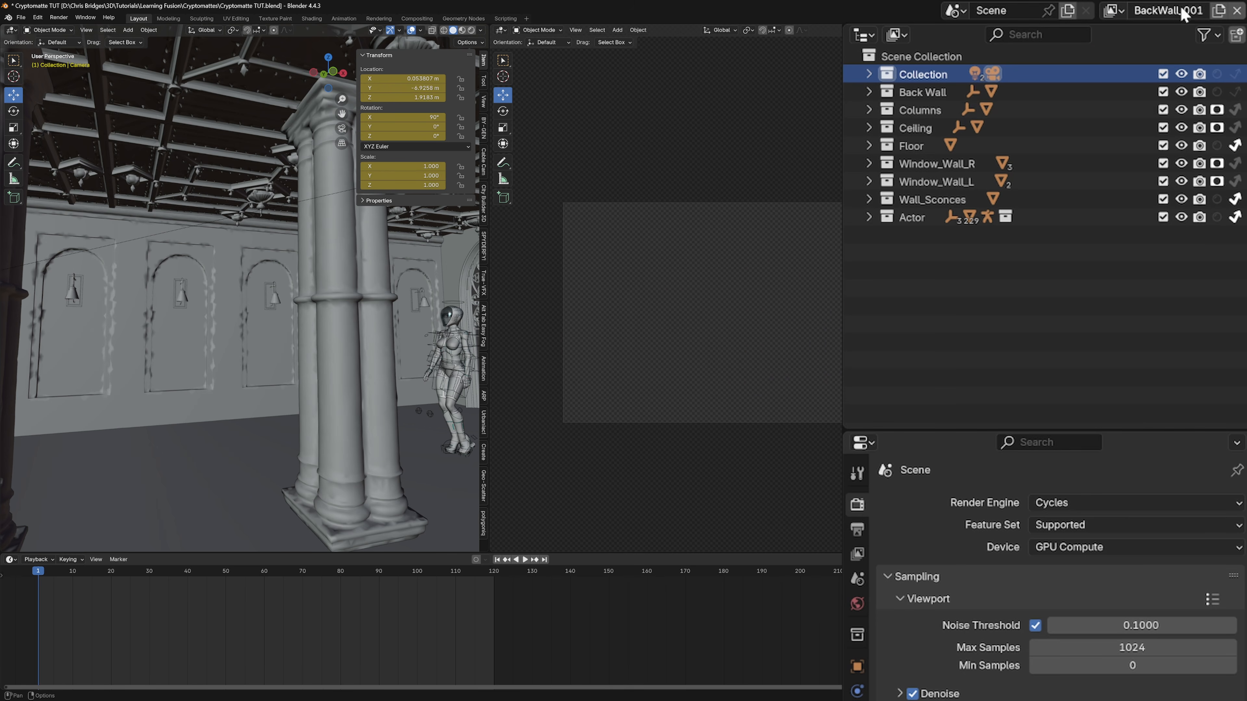
{"action": "double_click", "coordinate": [1168, 11]}
{"action": "type", "text": "C"}
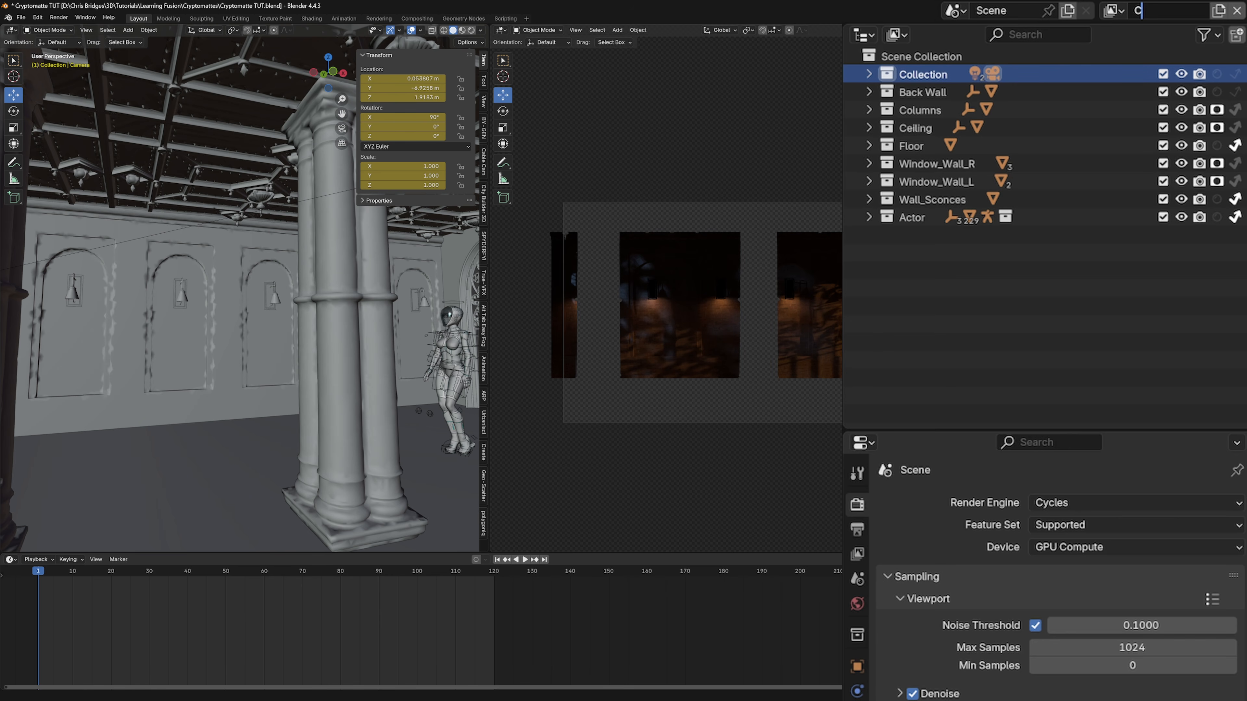
{"action": "type", "text": "olumns"}
{"action": "key", "text": "Return"}
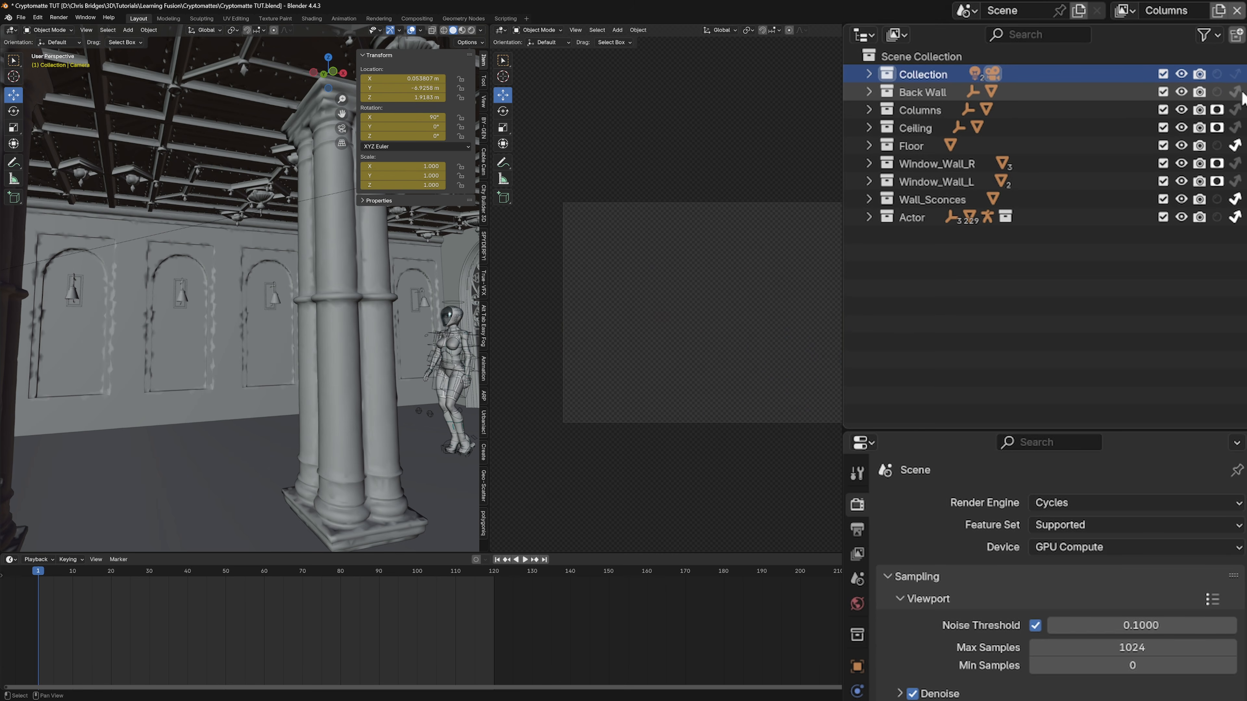
- In the Columns layer, make Back Wall and Floor Holdouts and clear both Holdout and Indirect Only from the Columns collection
{"action": "left_click", "coordinate": [1218, 93]}
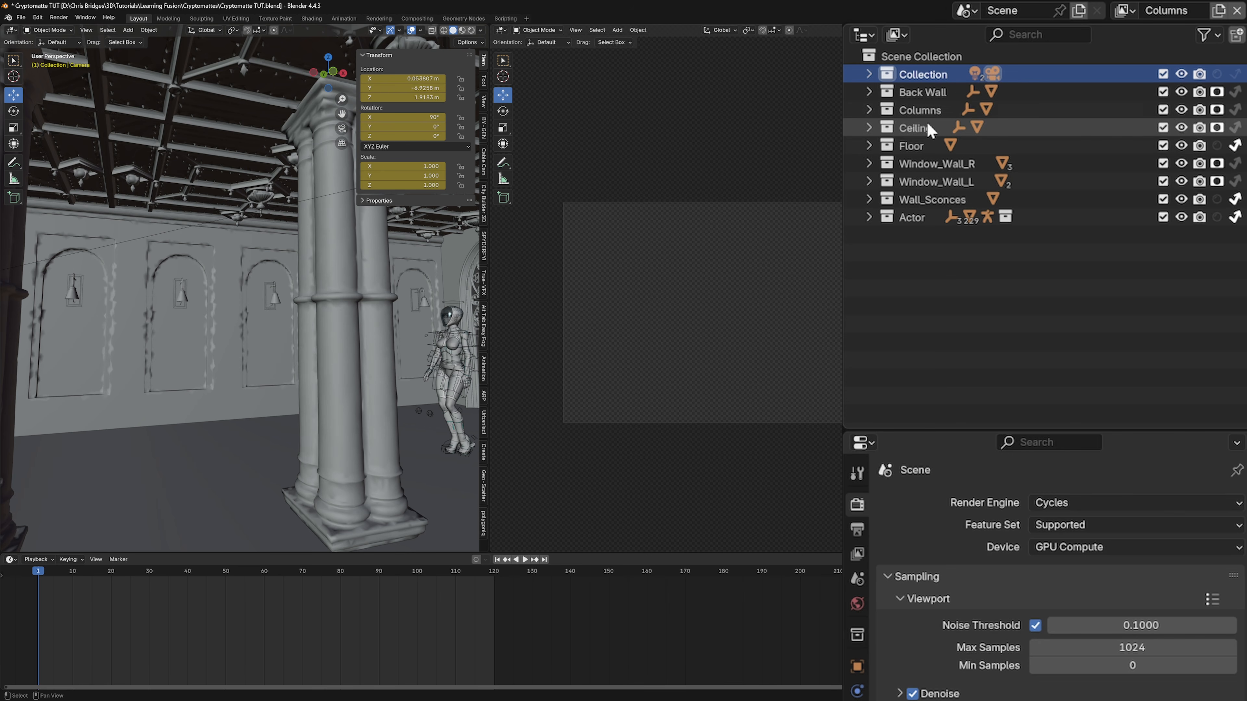
{"action": "left_click", "coordinate": [1235, 109]}
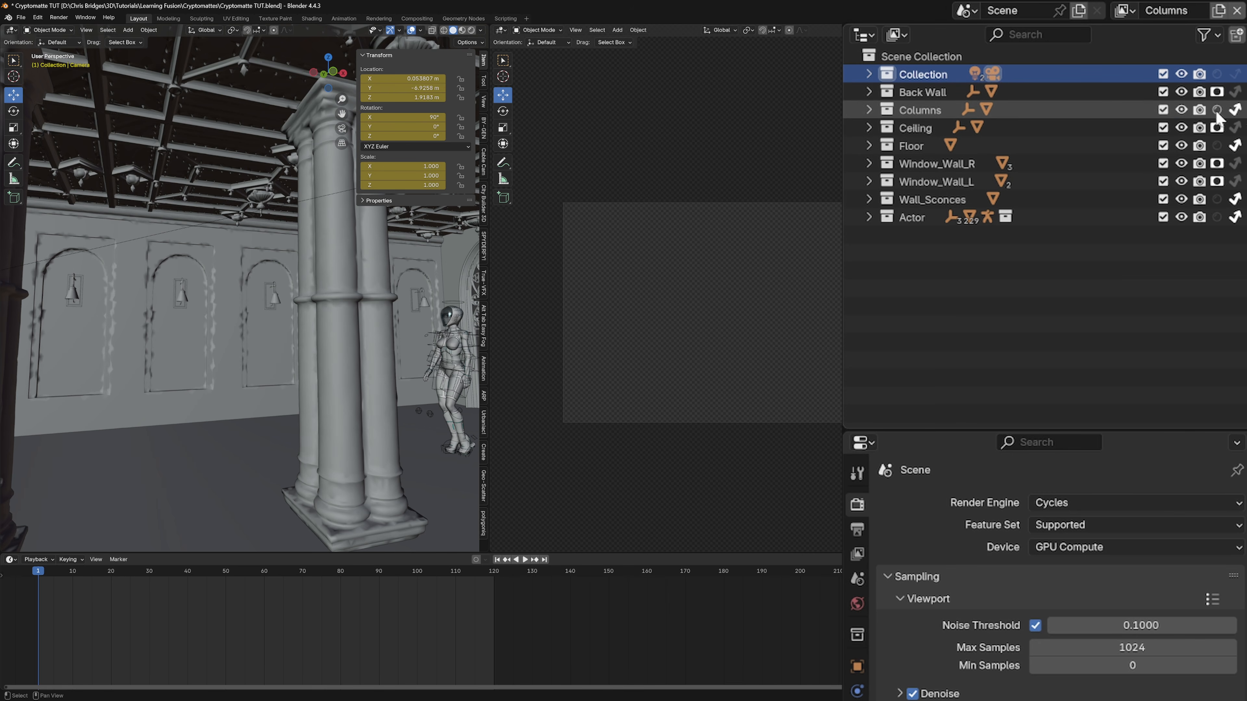
{"action": "left_click", "coordinate": [1235, 110]}
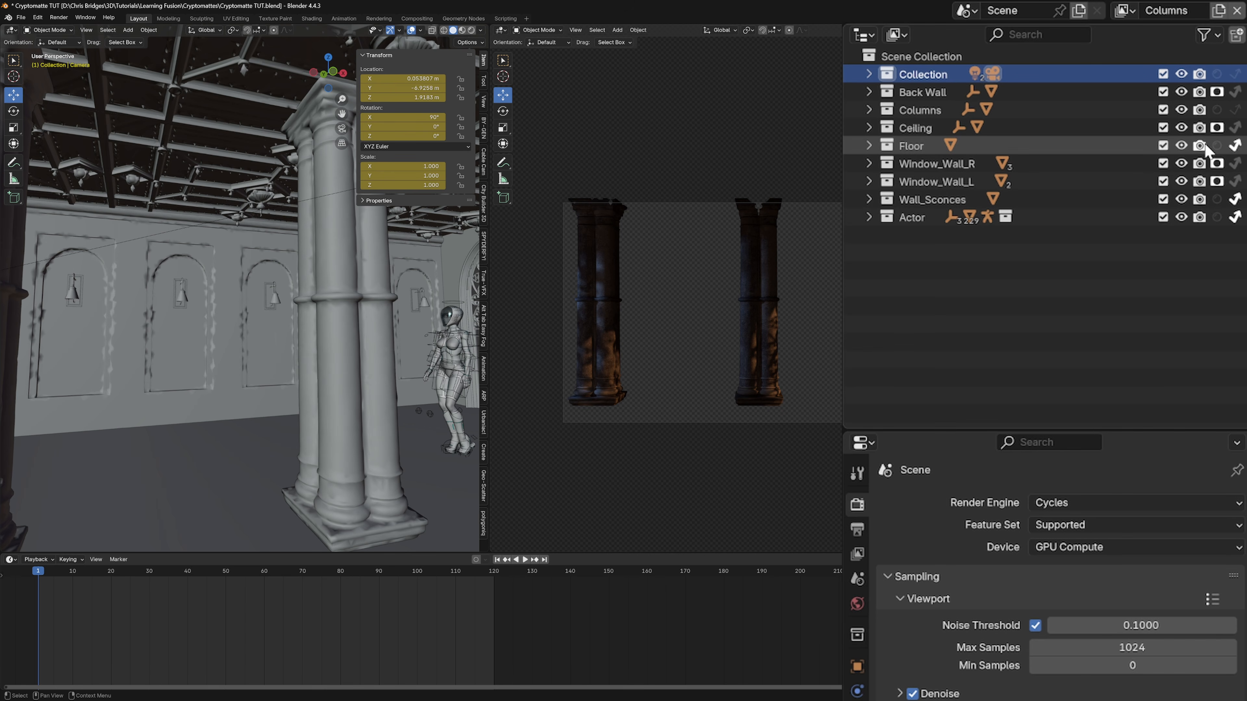
{"action": "left_click", "coordinate": [1218, 145]}
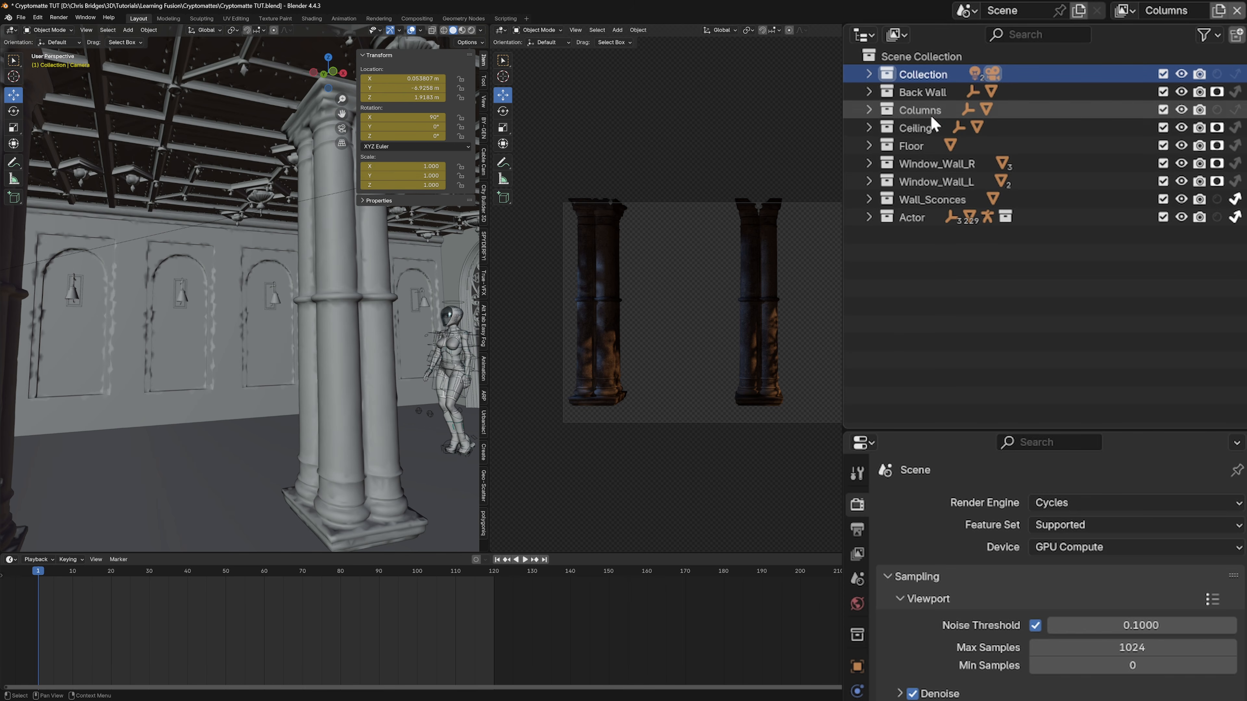
- Add a view layer that copies the Columns layer's settings and name it Floor
{"action": "left_click", "coordinate": [1217, 10]}
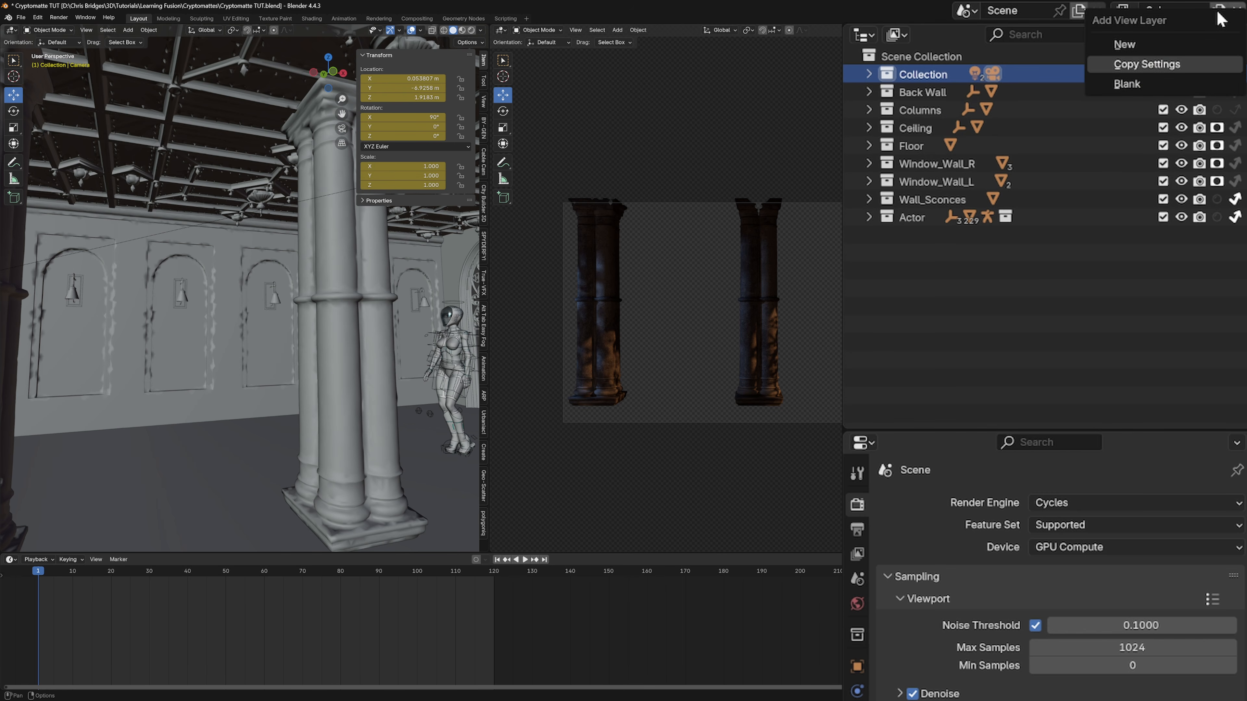
{"action": "left_click", "coordinate": [1162, 73]}
{"action": "double_click", "coordinate": [1170, 10]}
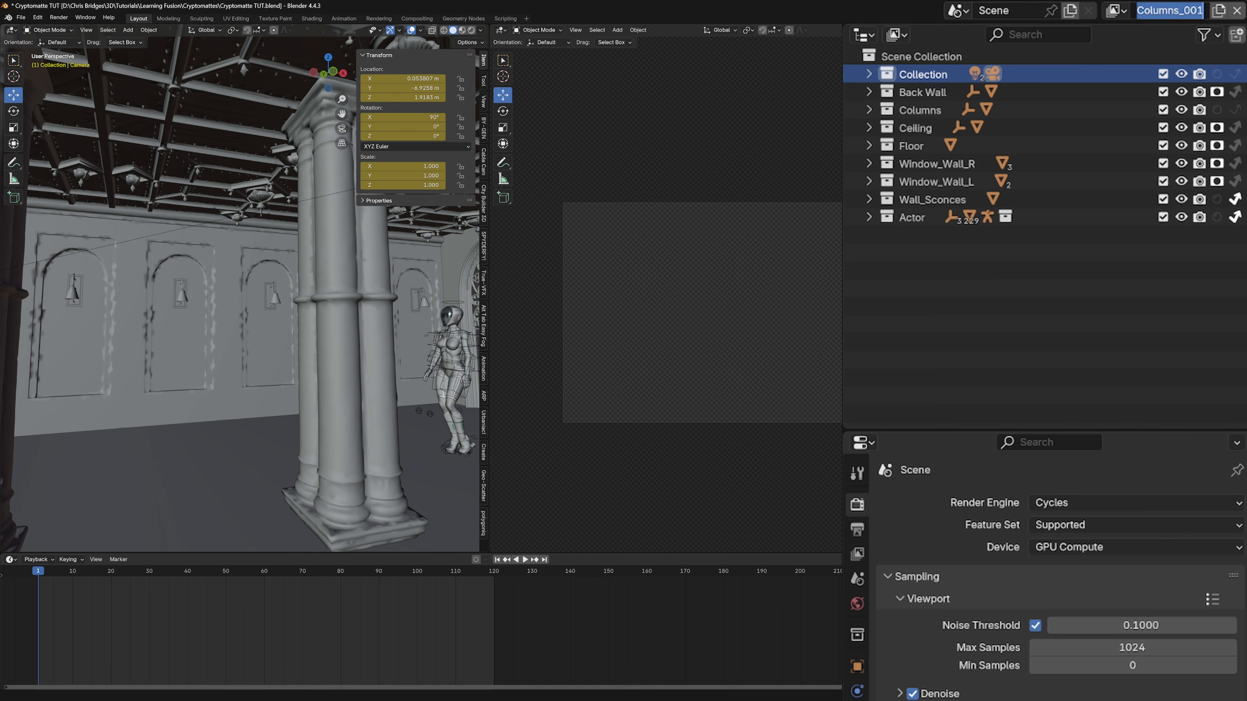
{"action": "type", "text": "Floo"}
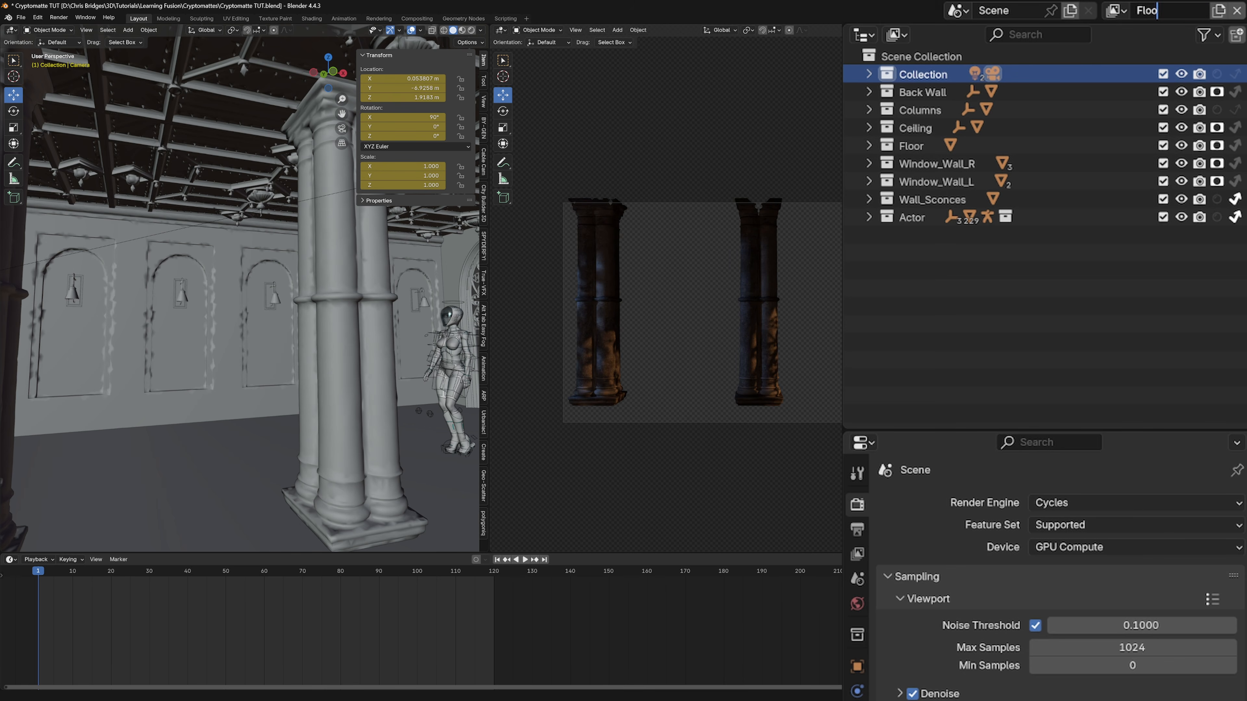
{"action": "type", "text": "r"}
{"action": "key", "text": "Return"}
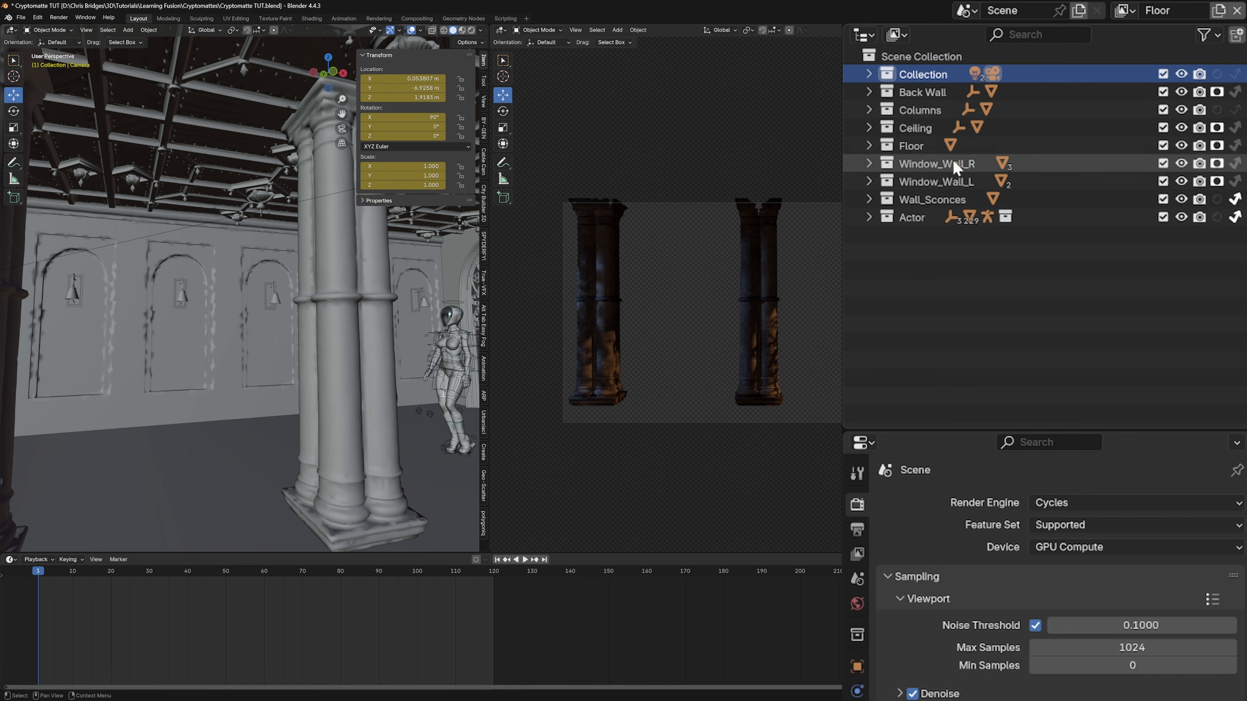
- In the Floor layer, clear both Holdout and Indirect Only from the Floor collection and make Columns a Holdout
{"action": "left_click", "coordinate": [1217, 146]}
{"action": "left_click", "coordinate": [1233, 145]}
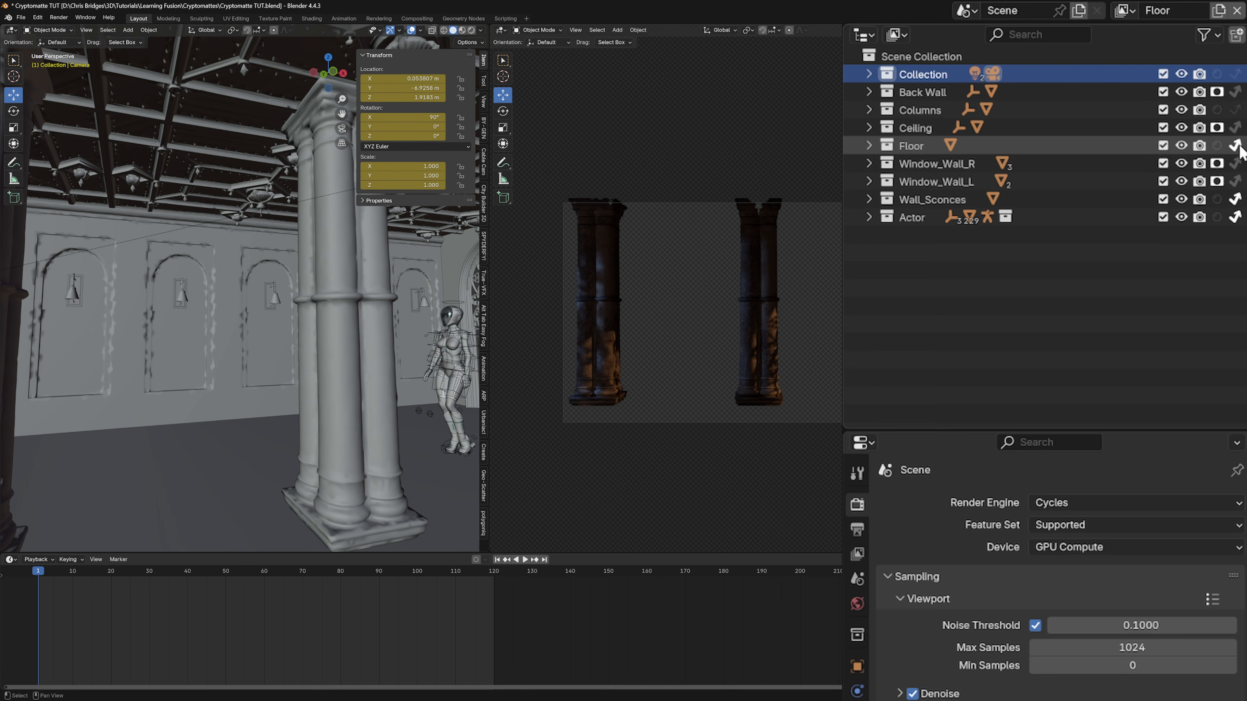
{"action": "left_click", "coordinate": [1235, 146]}
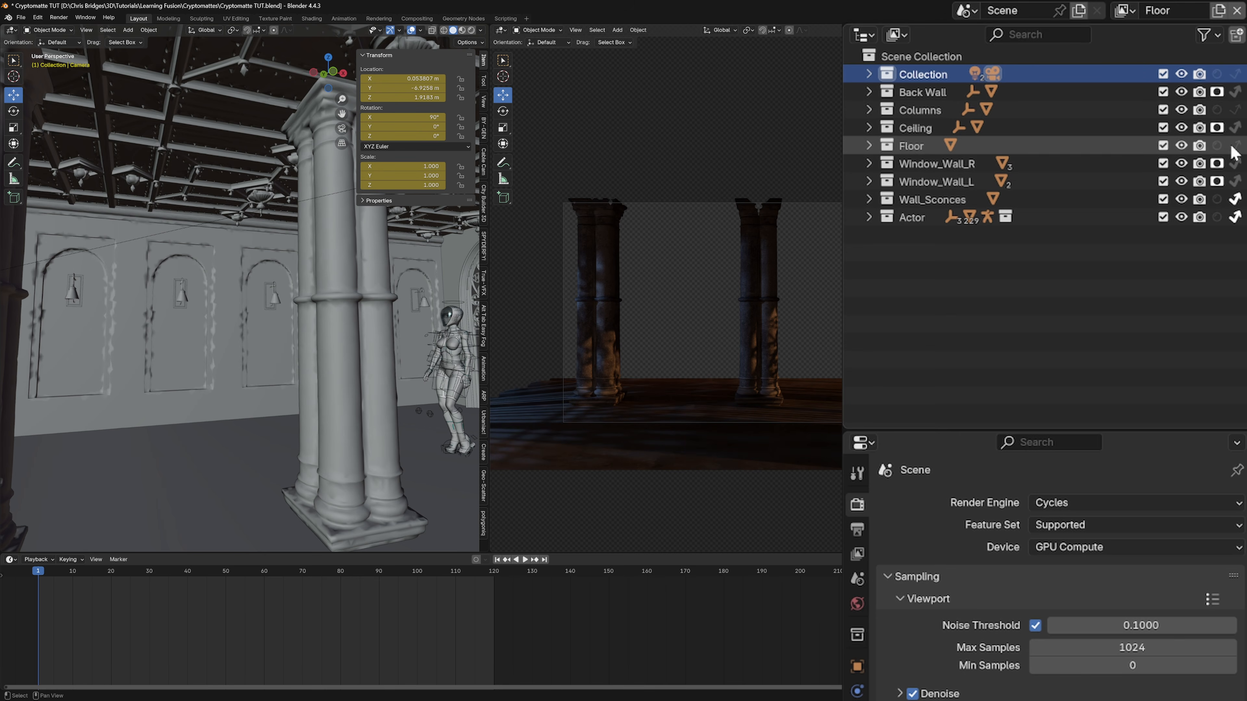
{"action": "left_click", "coordinate": [1217, 110]}
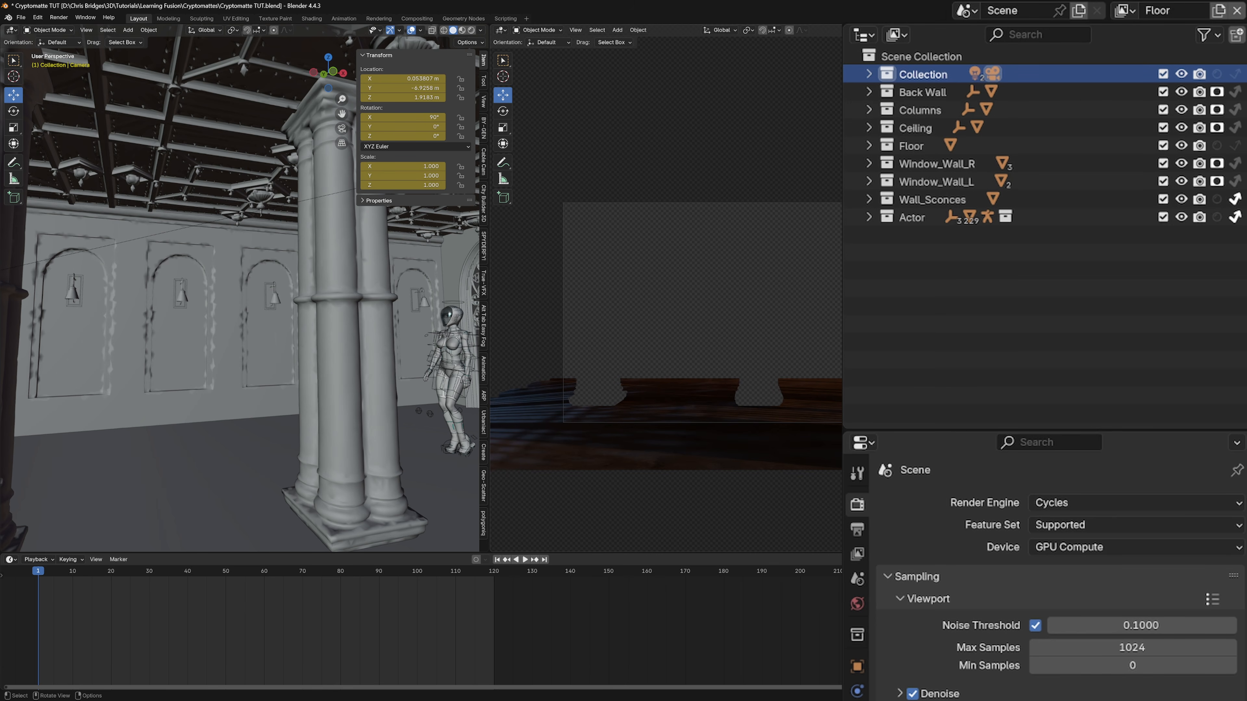
- Add a view layer that copies the Floor layer's settings and name it Sconces
{"action": "left_click", "coordinate": [1219, 11]}
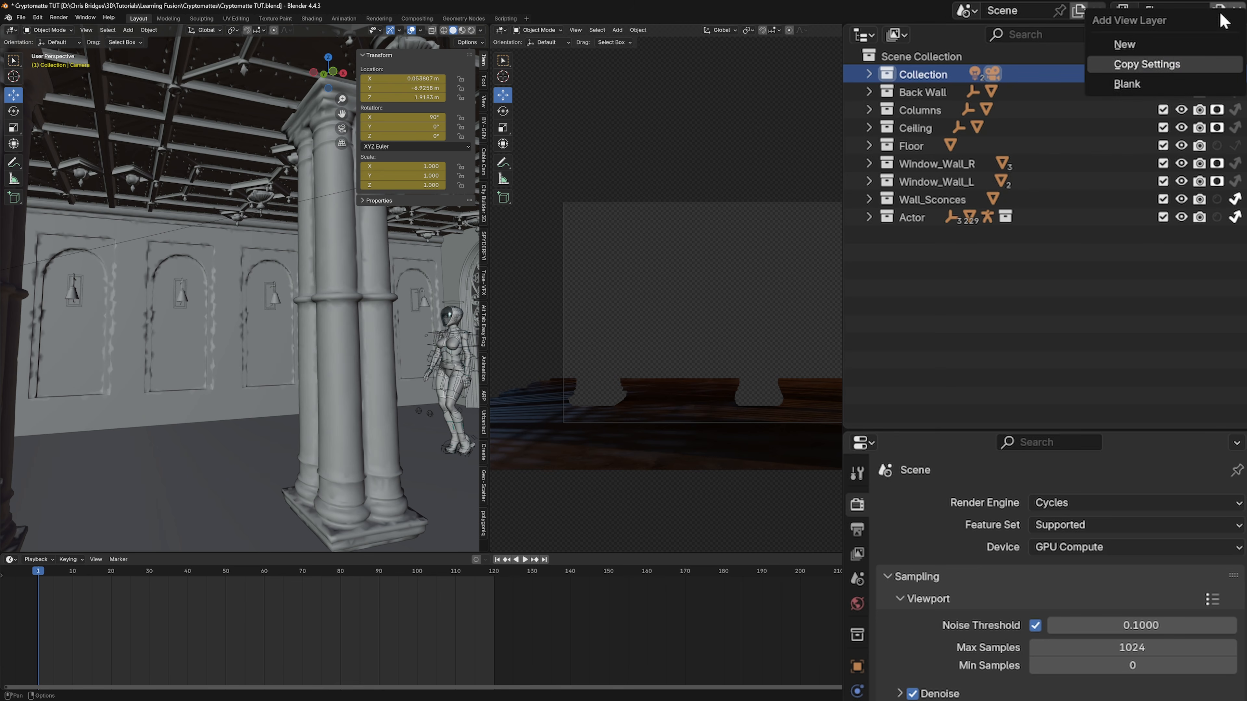
{"action": "left_click", "coordinate": [1170, 70]}
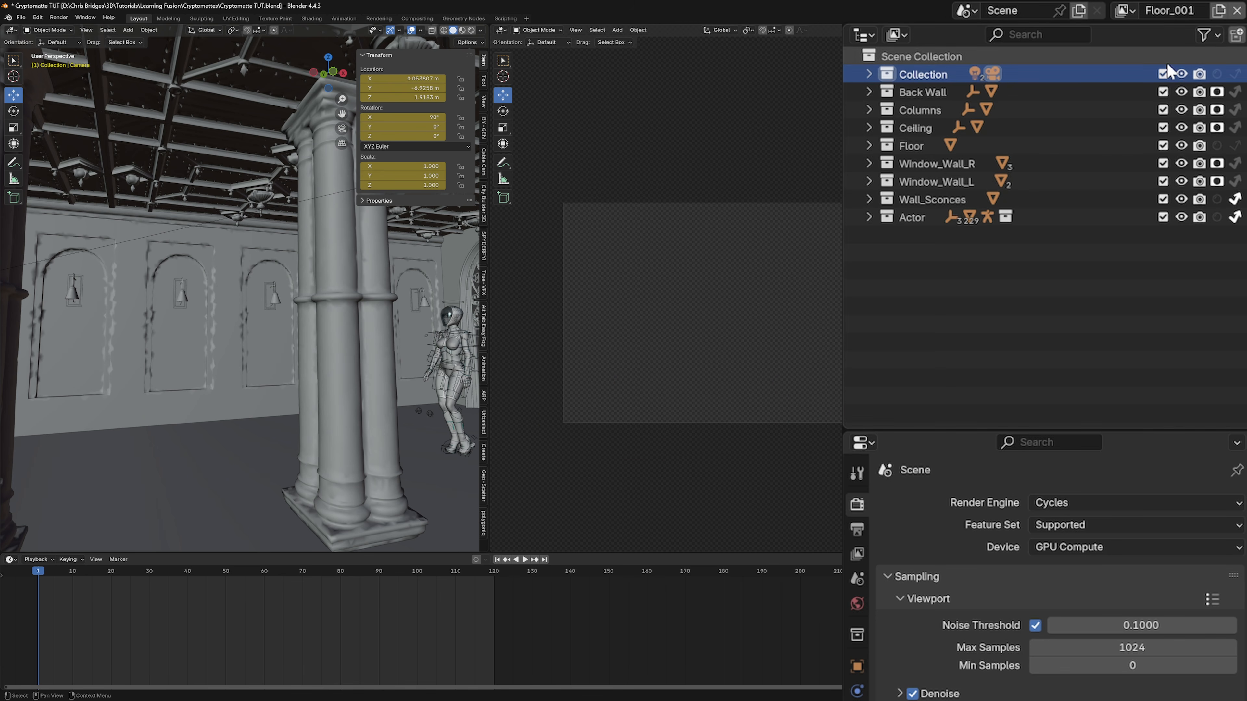
{"action": "left_click", "coordinate": [1185, 17]}
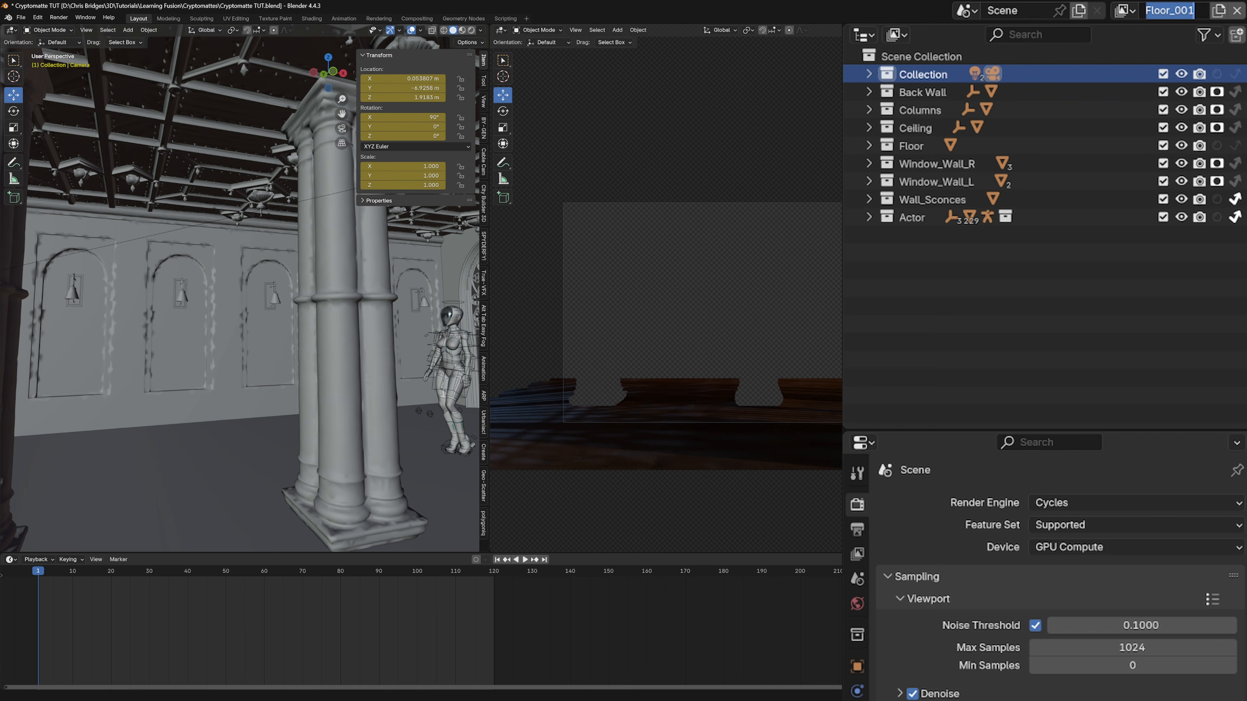
{"action": "type", "text": "Sconces"}
{"action": "key", "text": "Return"}
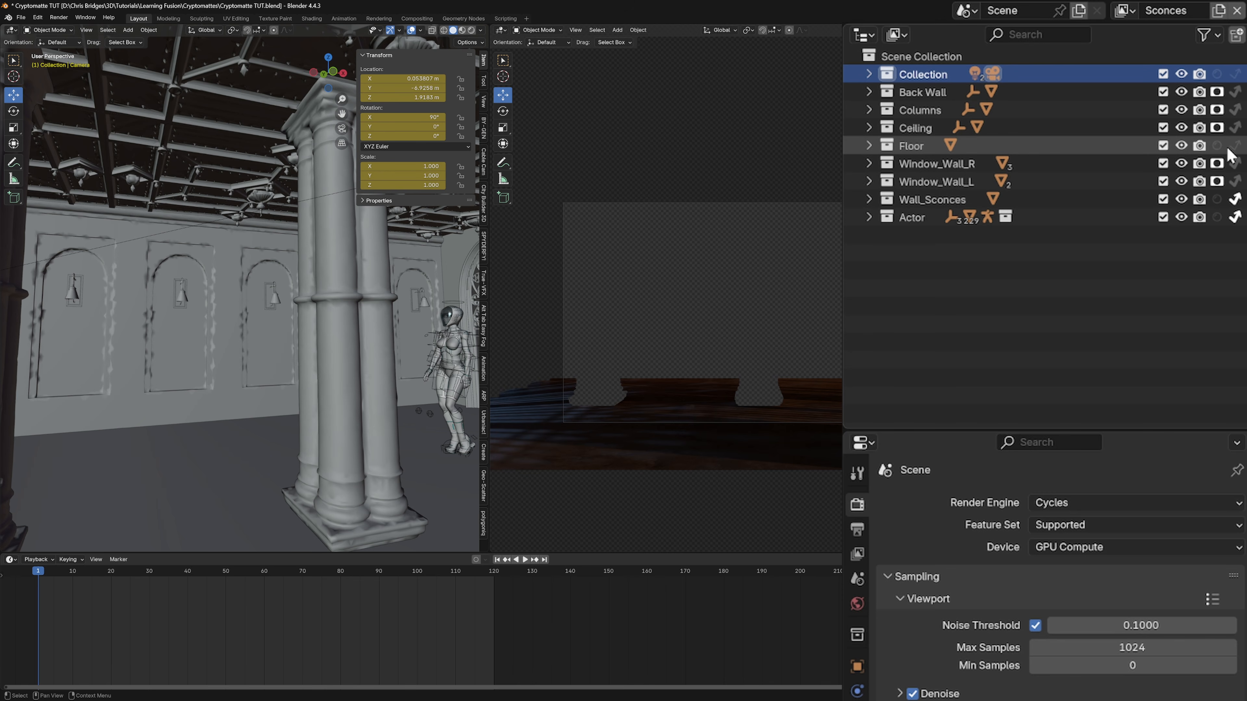
- In the Sconces layer, make Floor a Holdout and clear Indirect Only from the Wall_Sconces collection
{"action": "left_click", "coordinate": [1217, 146]}
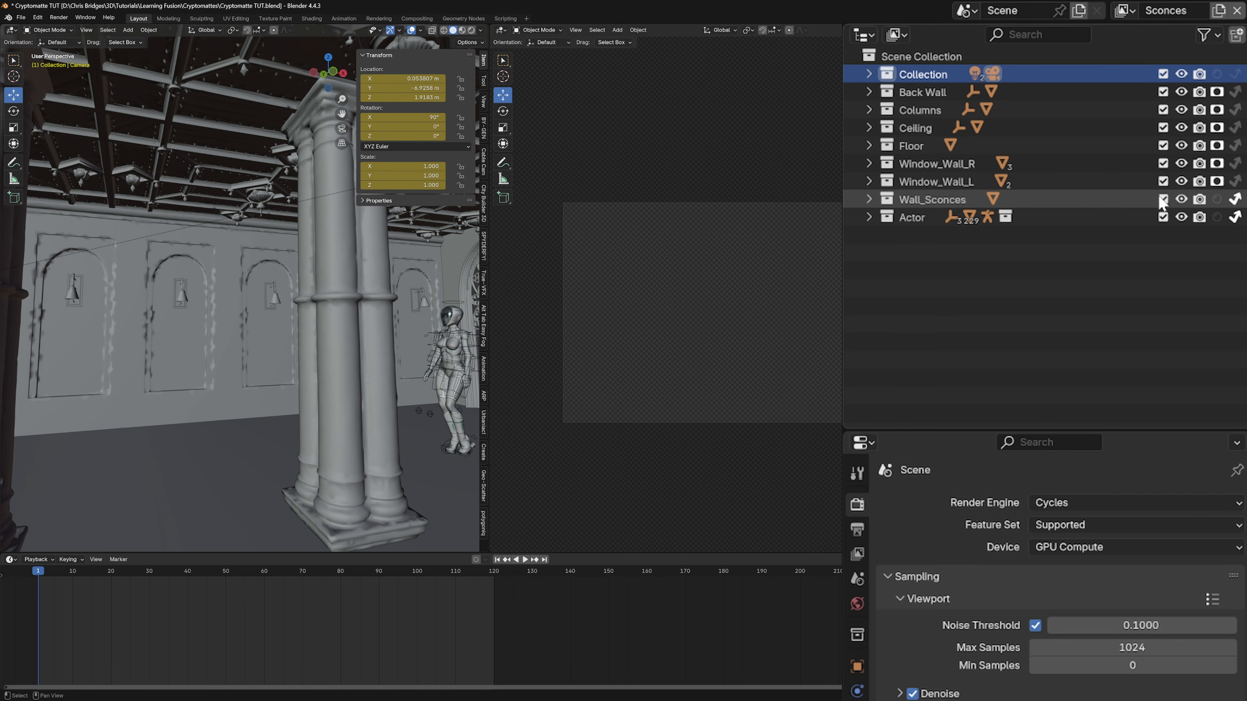
{"action": "left_click", "coordinate": [1236, 200]}
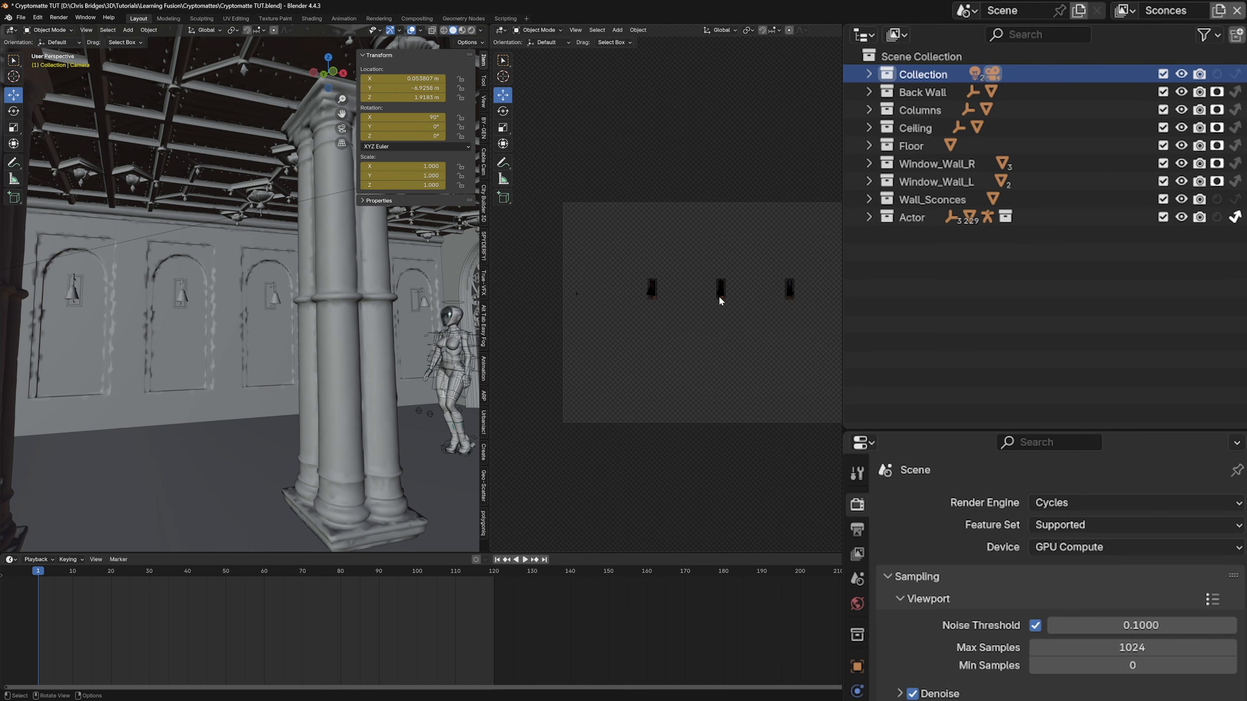
- Add a view layer named Actor copying the Sconces layer's settings, making Wall_Sconces a Holdout and clearing Indirect Only from the Actor collection
{"action": "left_click", "coordinate": [1220, 11]}
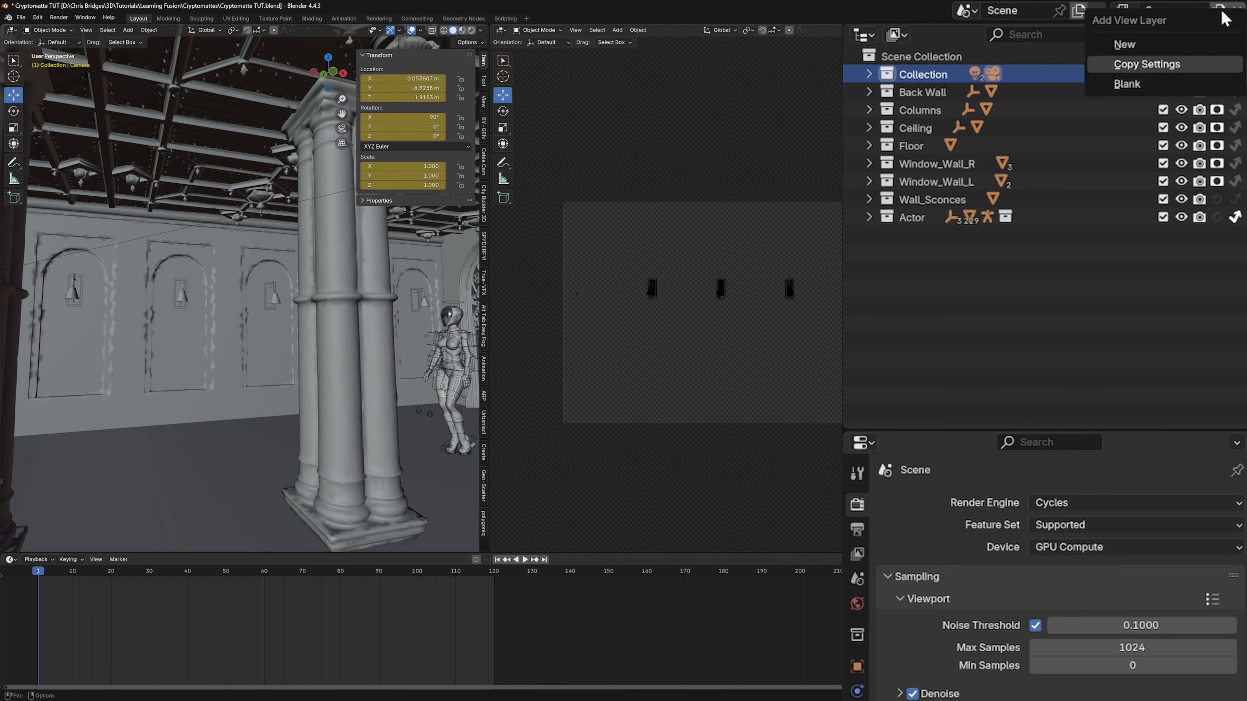
{"action": "left_click", "coordinate": [1174, 70]}
{"action": "double_click", "coordinate": [1170, 10]}
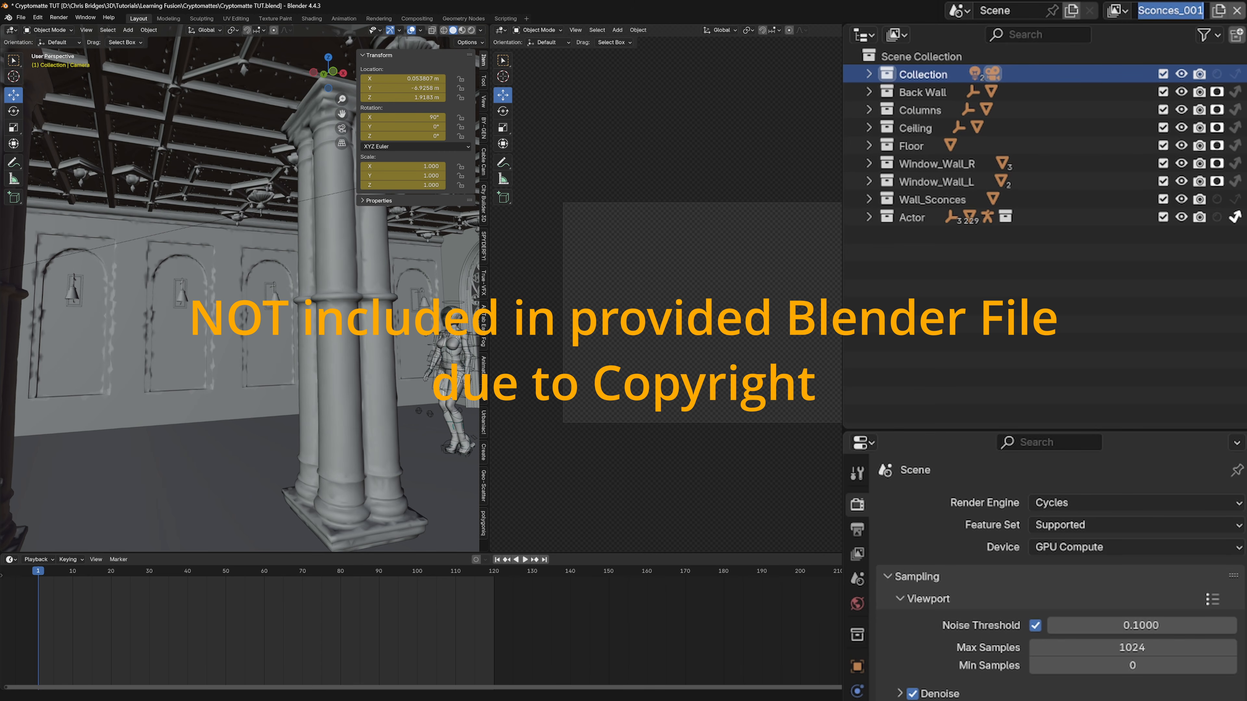
{"action": "type", "text": "Actor"}
{"action": "key", "text": "Return"}
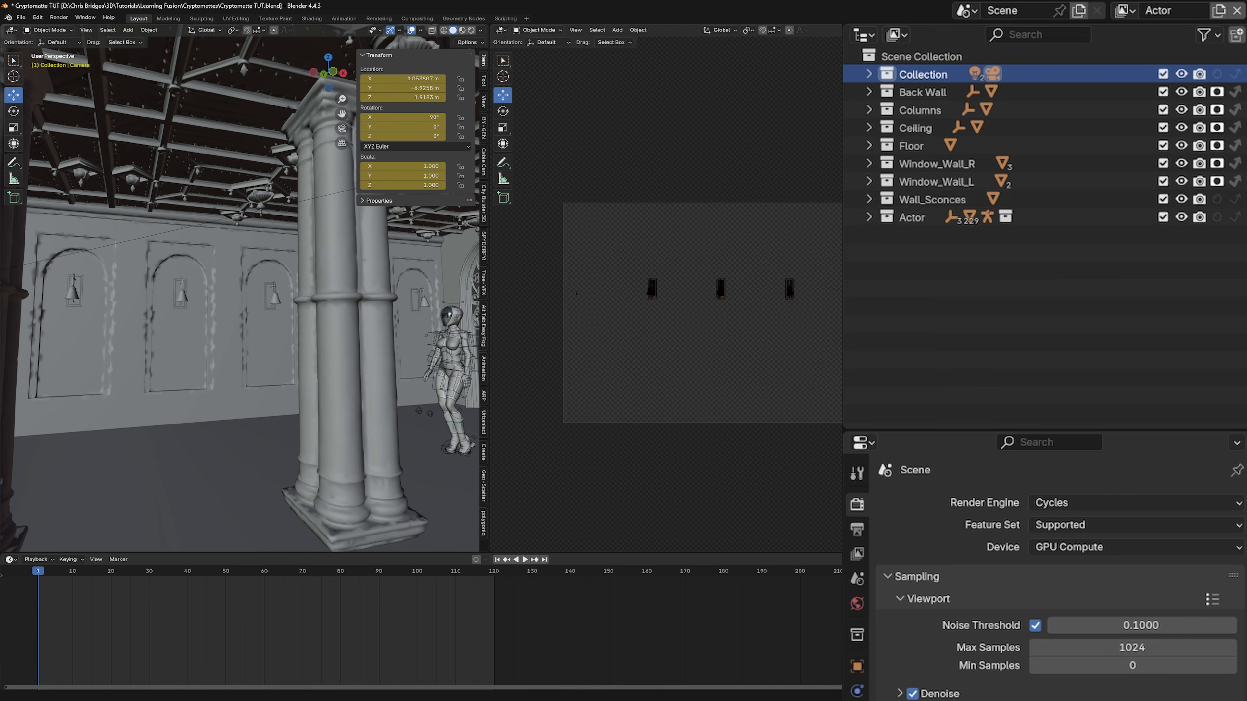
{"action": "left_click", "coordinate": [1217, 199]}
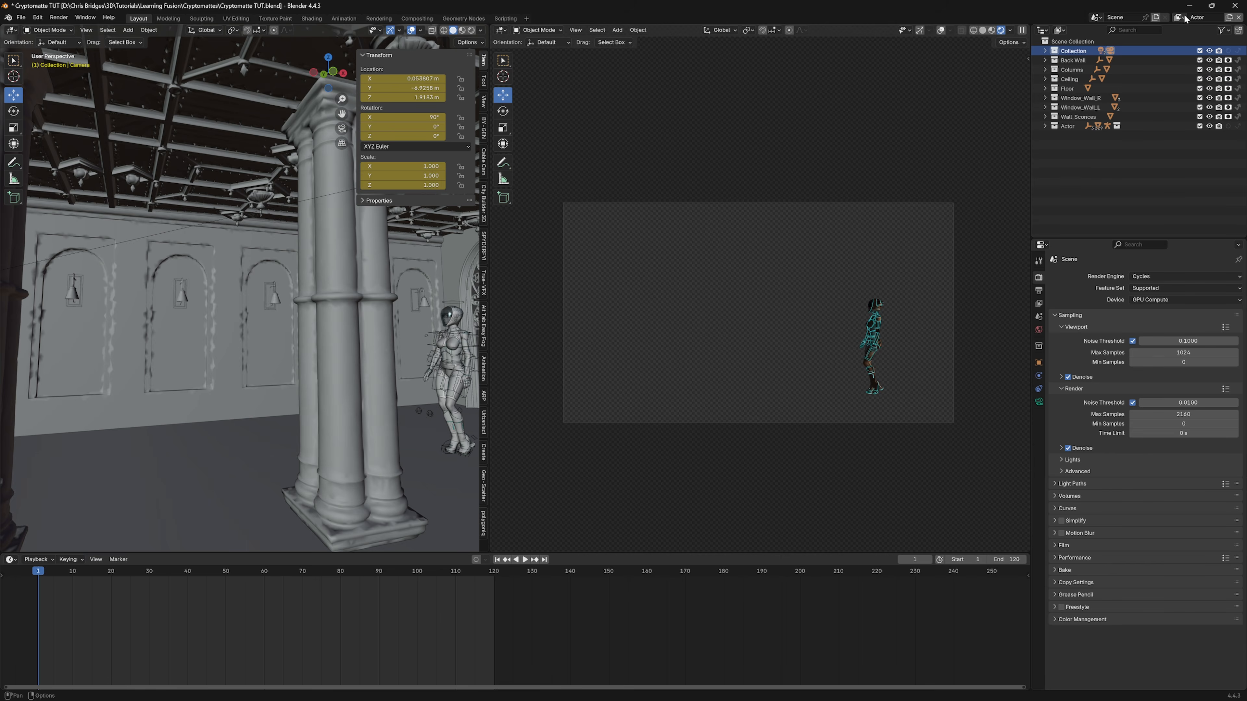
- Check the BackWall view layer, make Ceiling the active view layer and show the scene's output settings
{"action": "left_click", "coordinate": [1179, 17]}
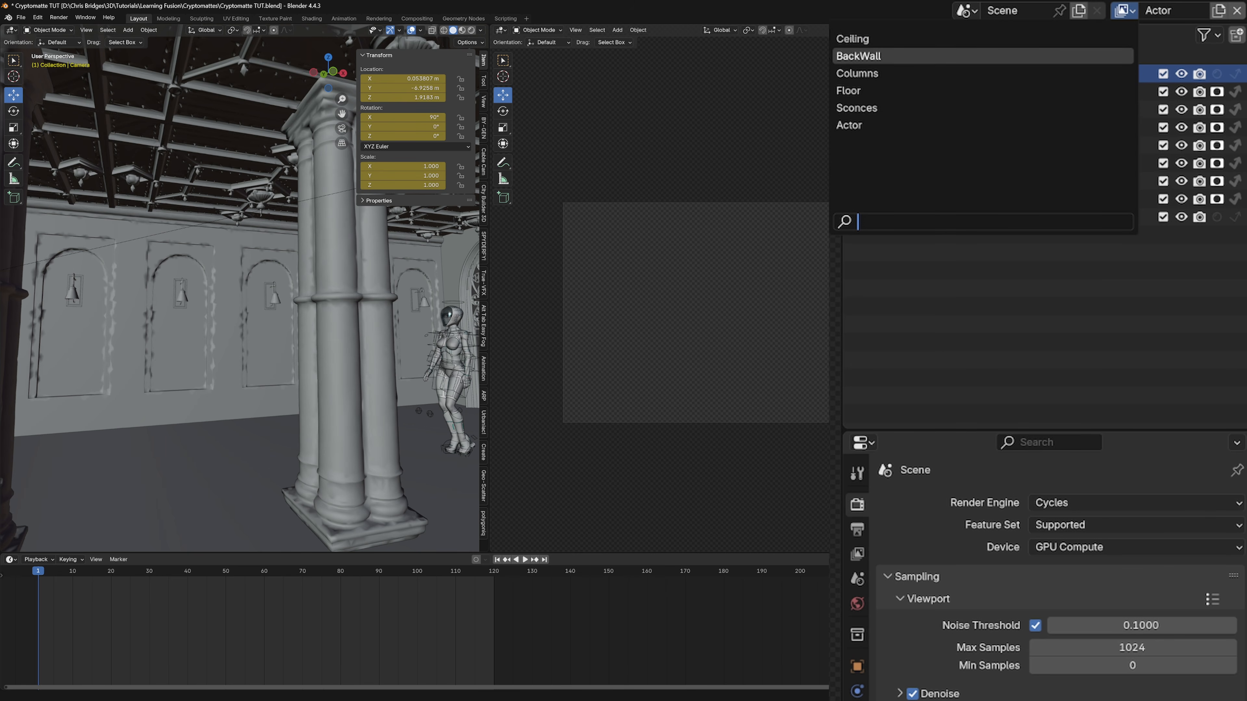
{"action": "left_click", "coordinate": [878, 57]}
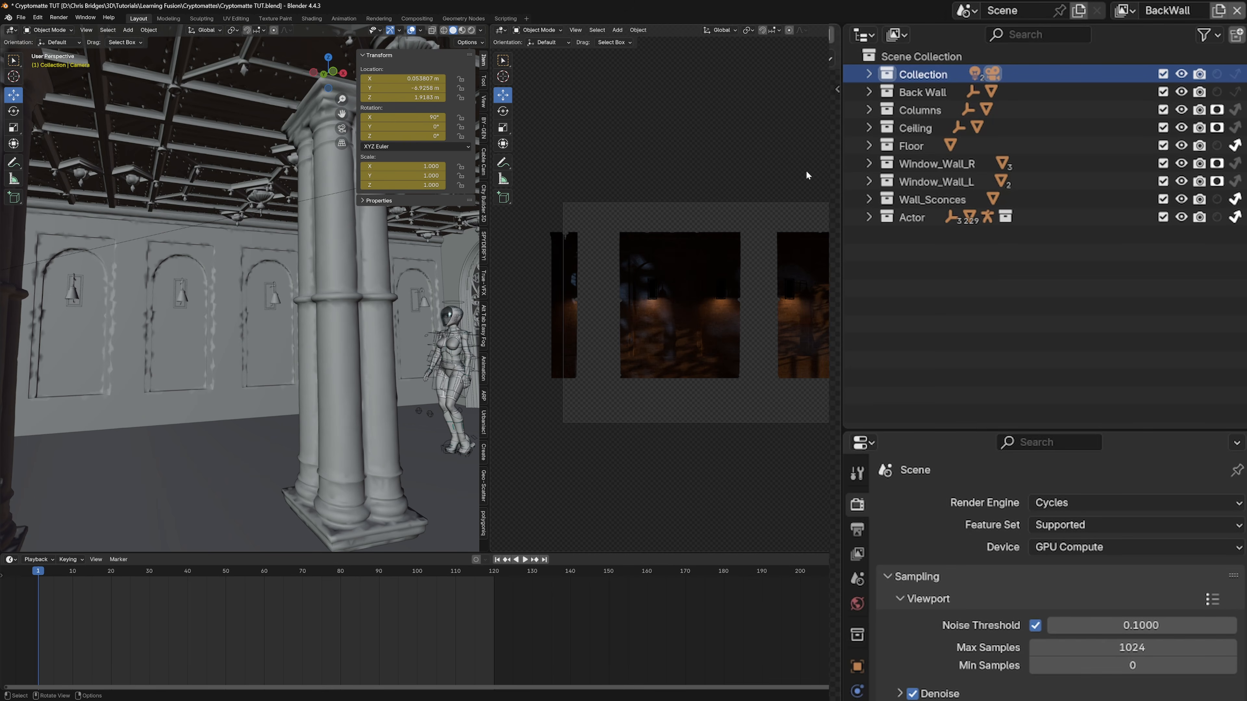
{"action": "left_click", "coordinate": [1123, 11]}
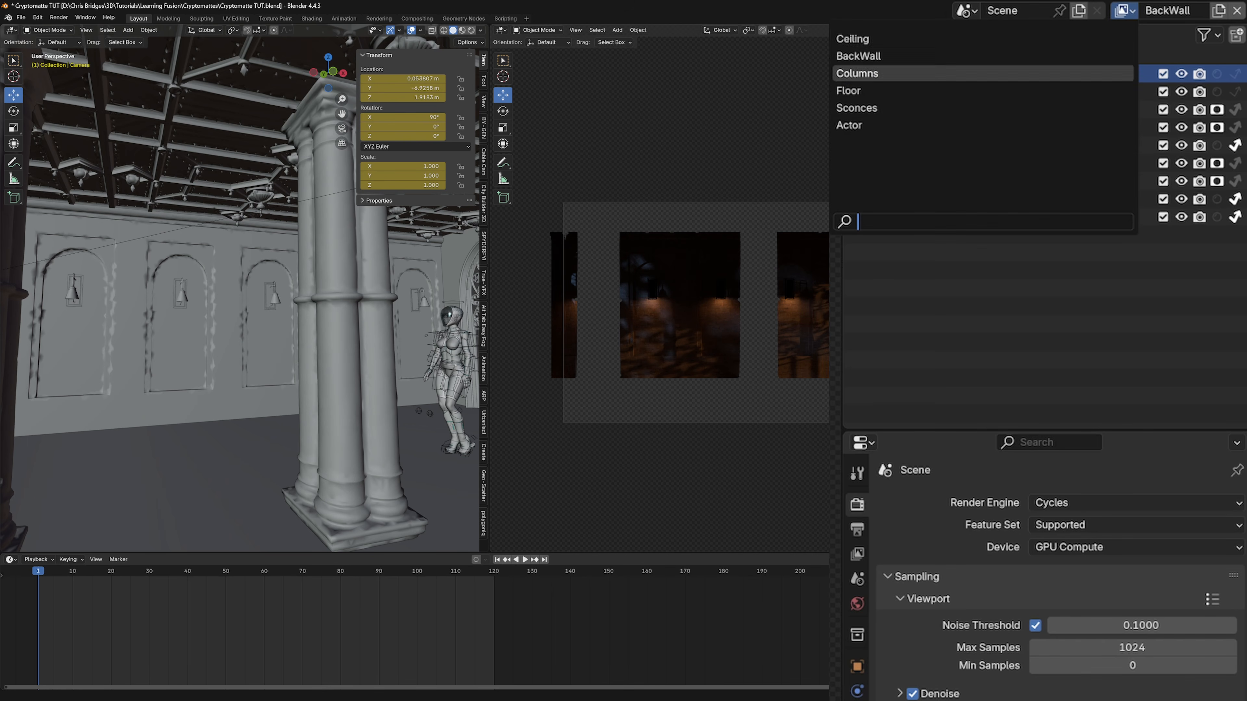
{"action": "left_click", "coordinate": [882, 38]}
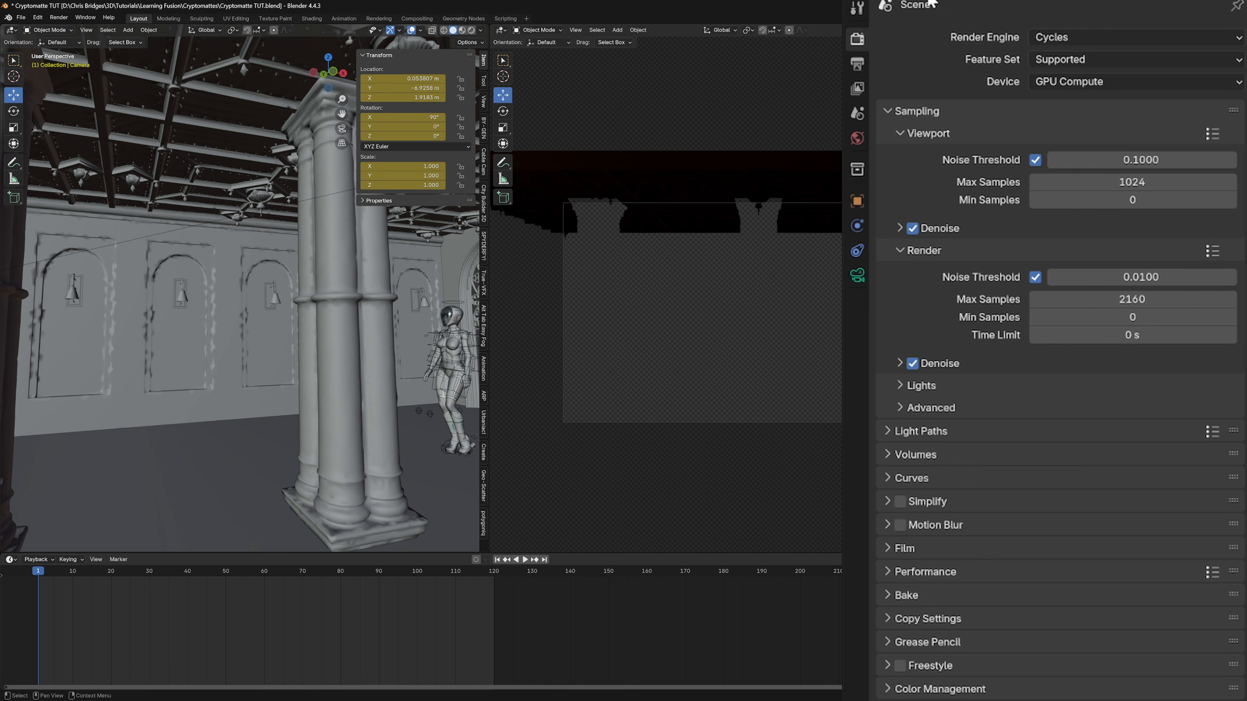
{"action": "left_click", "coordinate": [858, 64]}
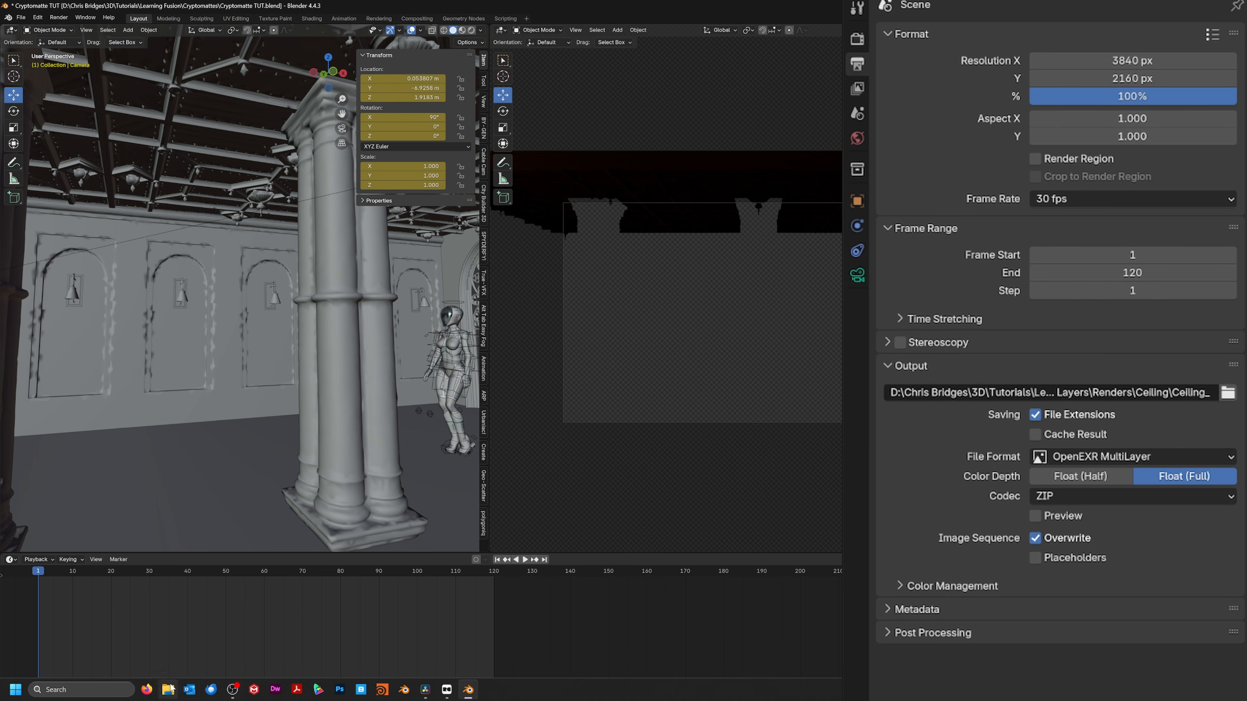
- Switch to File Explorer and create a folder named TutRenders inside the 3D folder
{"action": "left_click", "coordinate": [168, 689]}
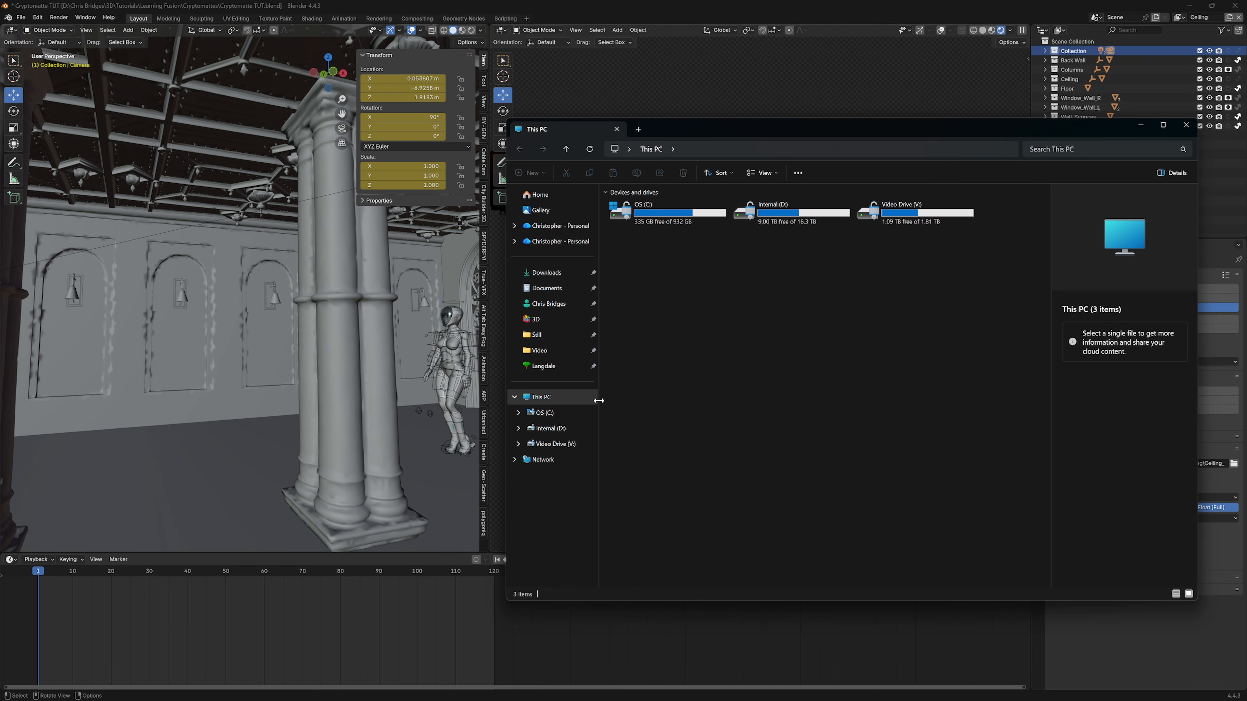
{"action": "left_click_drag", "start_coordinate": [598, 395], "coordinate": [532, 405]}
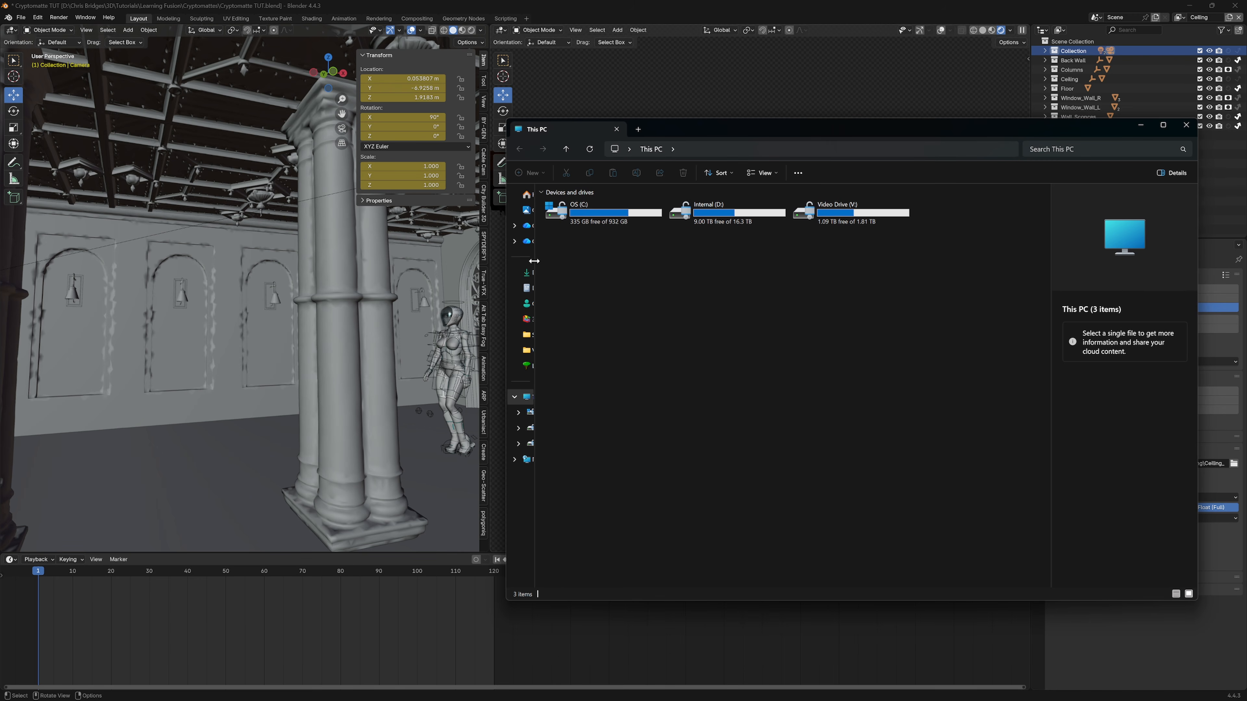
{"action": "left_click_drag", "start_coordinate": [534, 261], "coordinate": [553, 261]}
{"action": "left_click", "coordinate": [532, 319]}
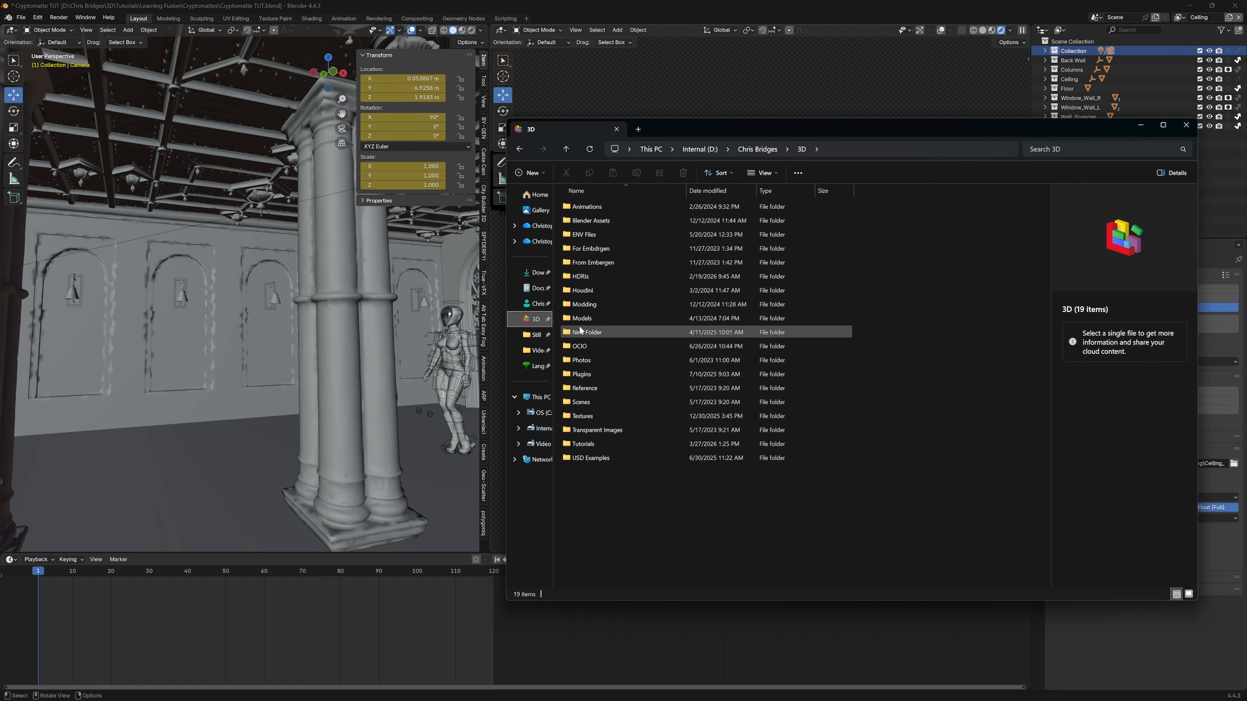
{"action": "left_click_drag", "start_coordinate": [554, 290], "coordinate": [538, 291]}
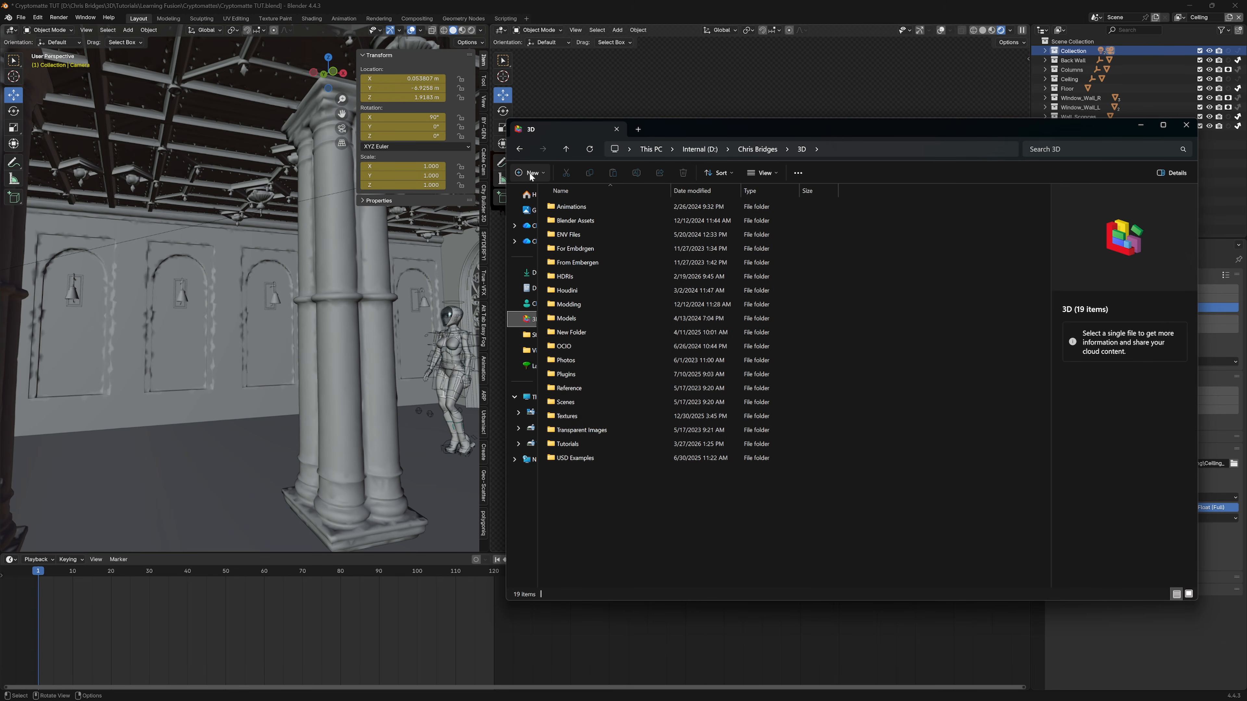
{"action": "left_click", "coordinate": [530, 177]}
{"action": "left_click", "coordinate": [549, 199]}
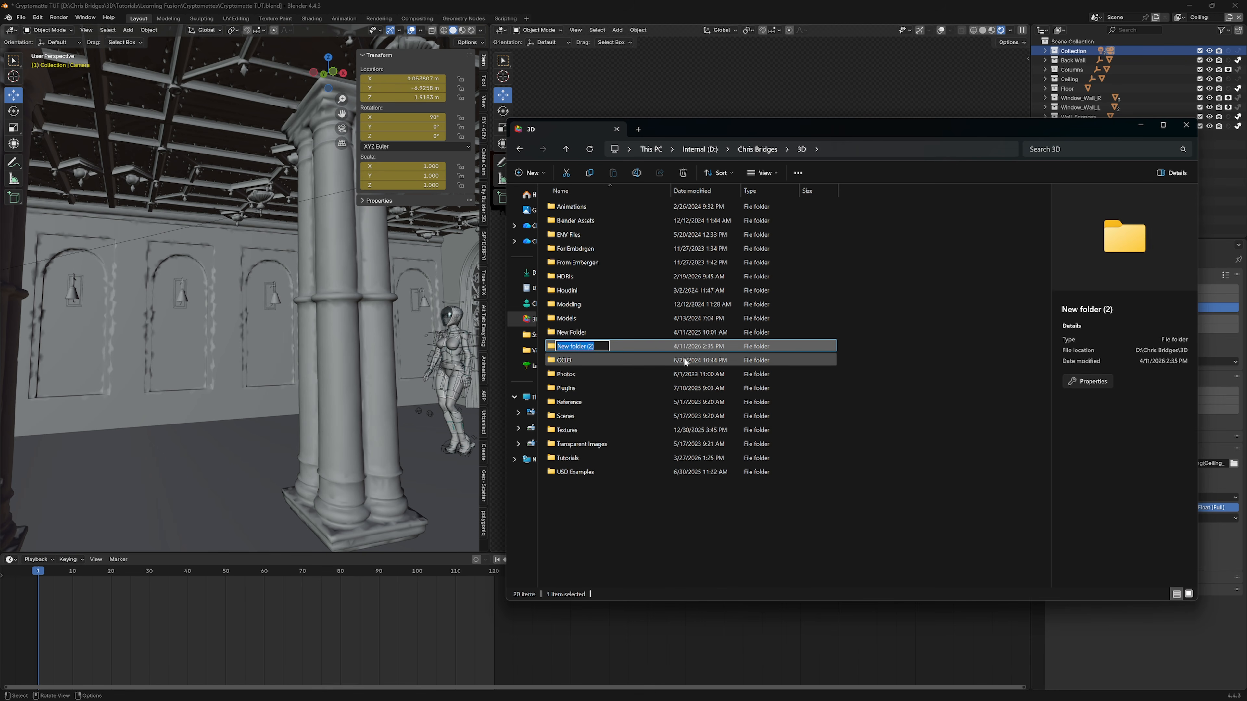
{"action": "type", "text": "TutRenders"}
{"action": "key", "text": "Return"}
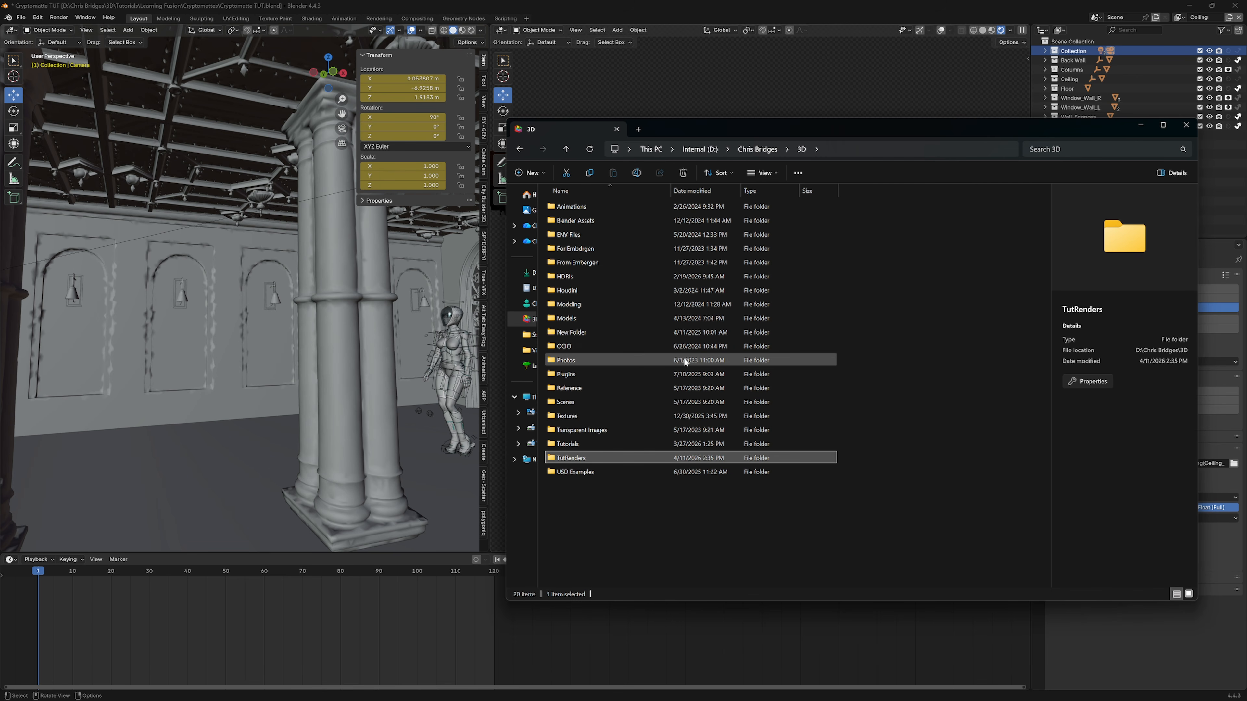
- Inside the TutRenders folder, create the subfolders Ceiling and BackWall
{"action": "double_click", "coordinate": [570, 457]}
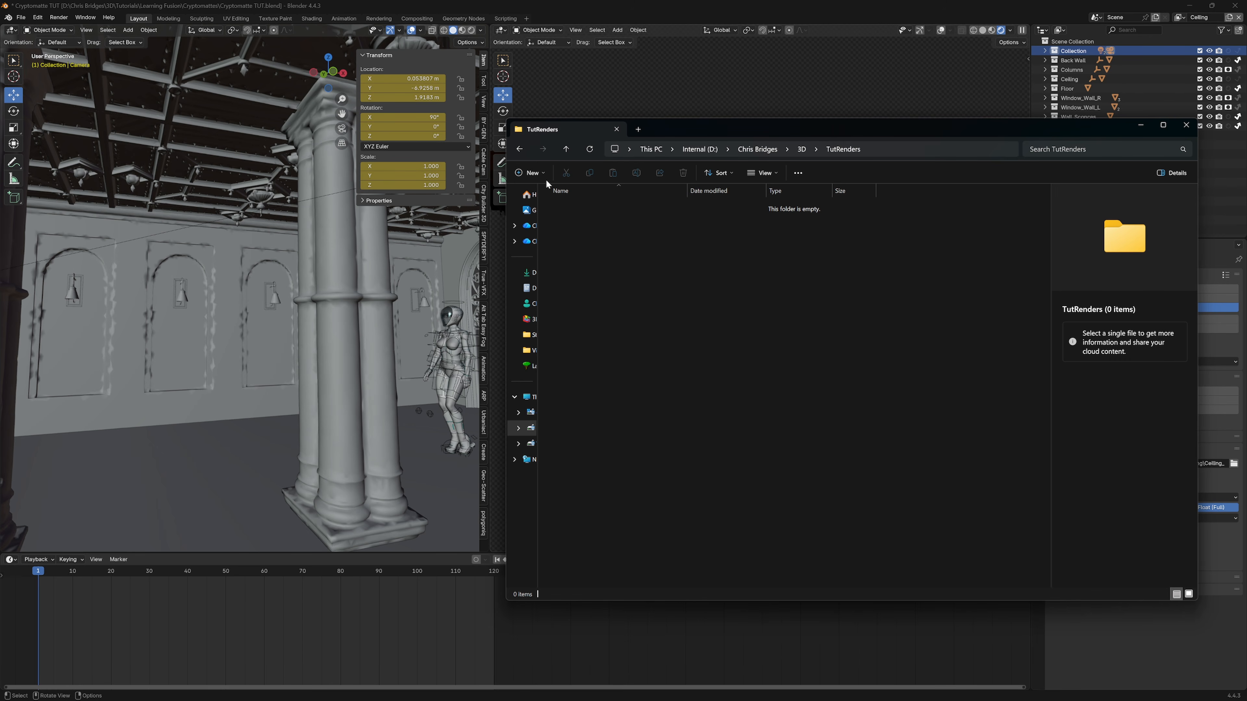
{"action": "left_click", "coordinate": [528, 173]}
{"action": "left_click", "coordinate": [542, 196]}
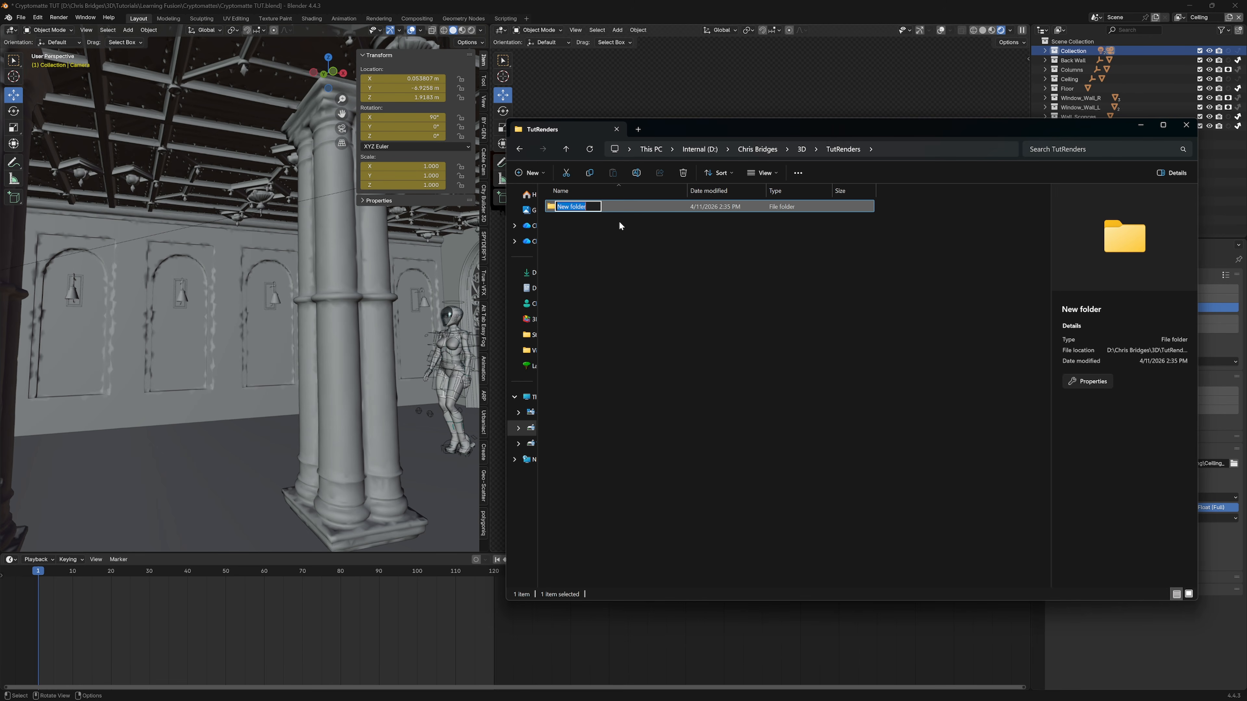
{"action": "type", "text": "Ceiling"}
{"action": "key", "text": "Return"}
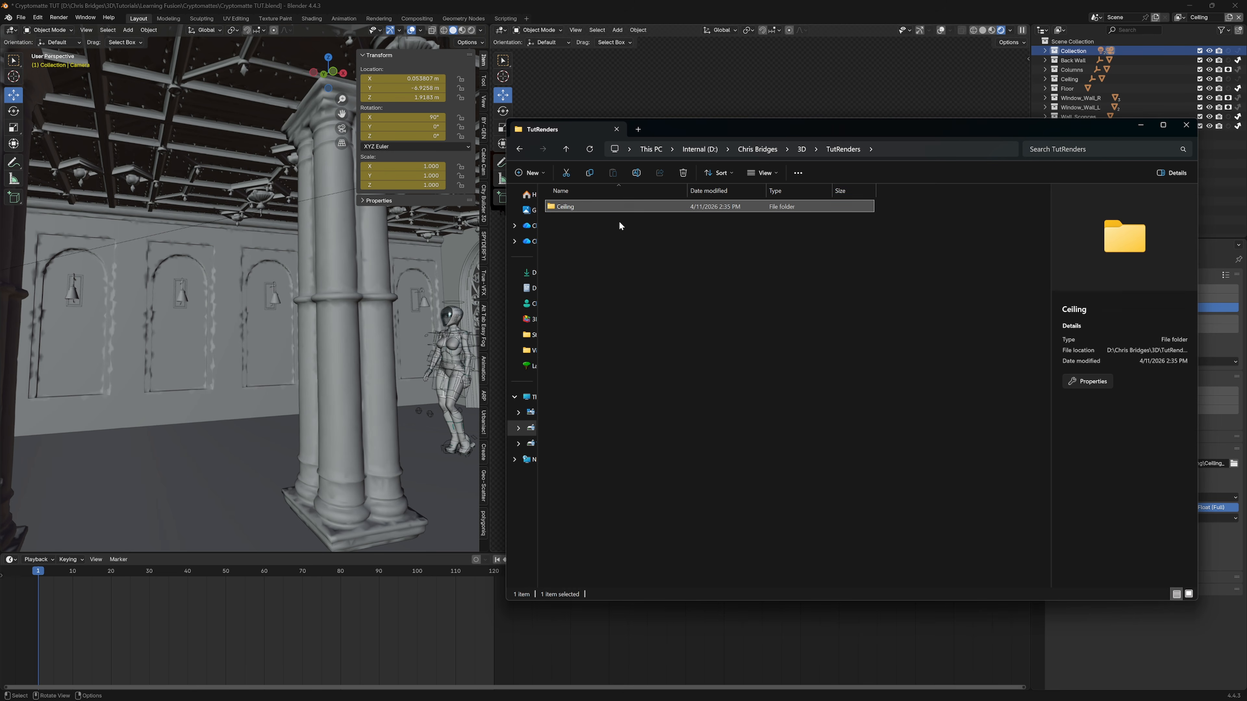
{"action": "left_click", "coordinate": [530, 173]}
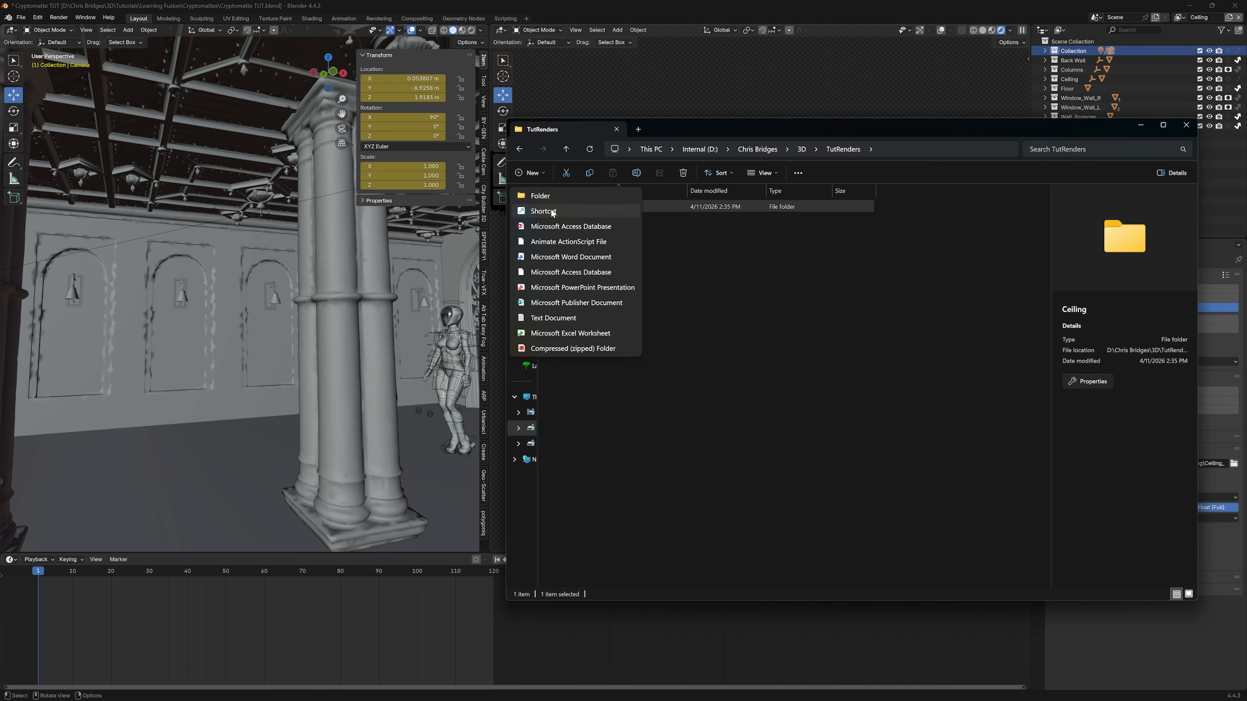
{"action": "left_click", "coordinate": [551, 196]}
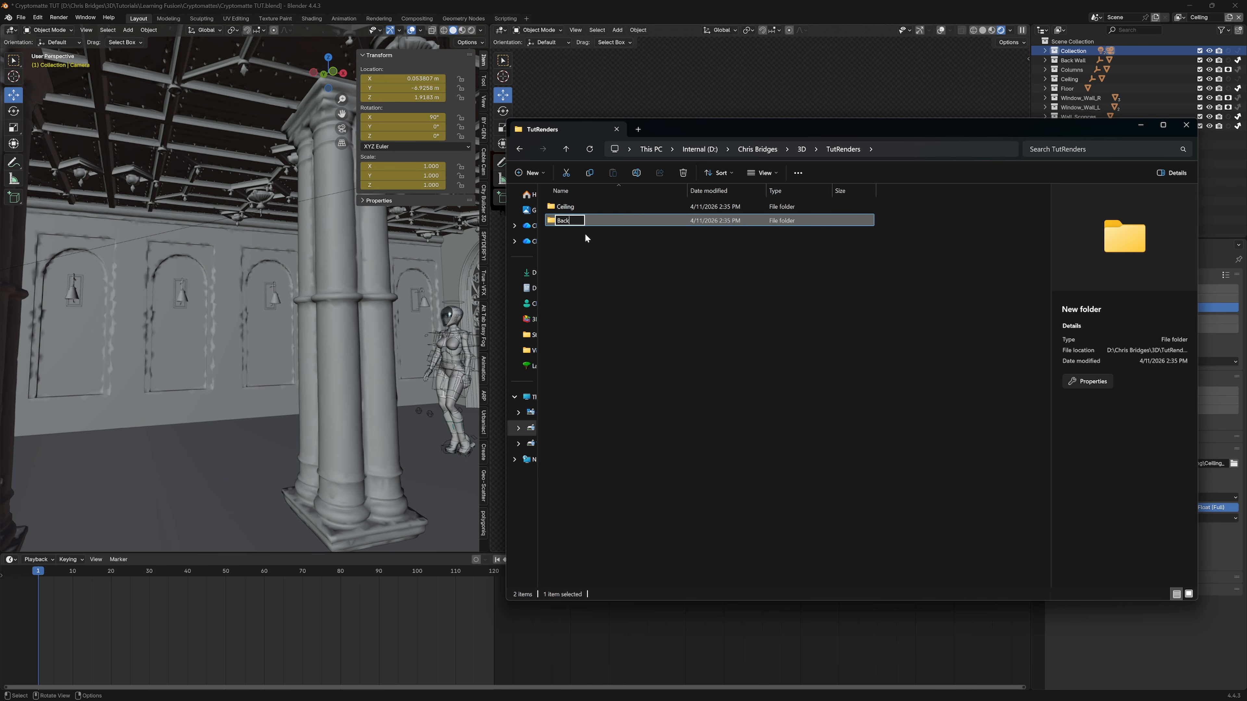
{"action": "type", "text": "BackWall"}
{"action": "key", "text": "Return"}
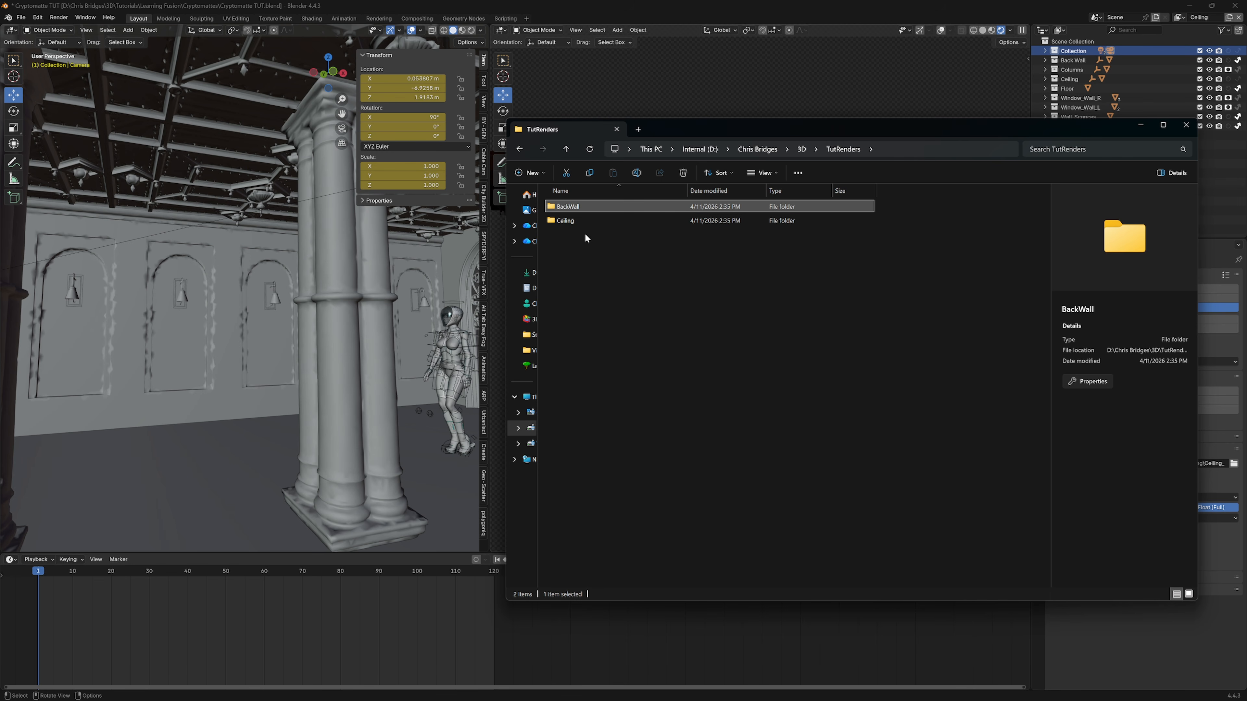
- Add the subfolders Floor and Sconces to the TutRenders folder
{"action": "left_click", "coordinate": [528, 174]}
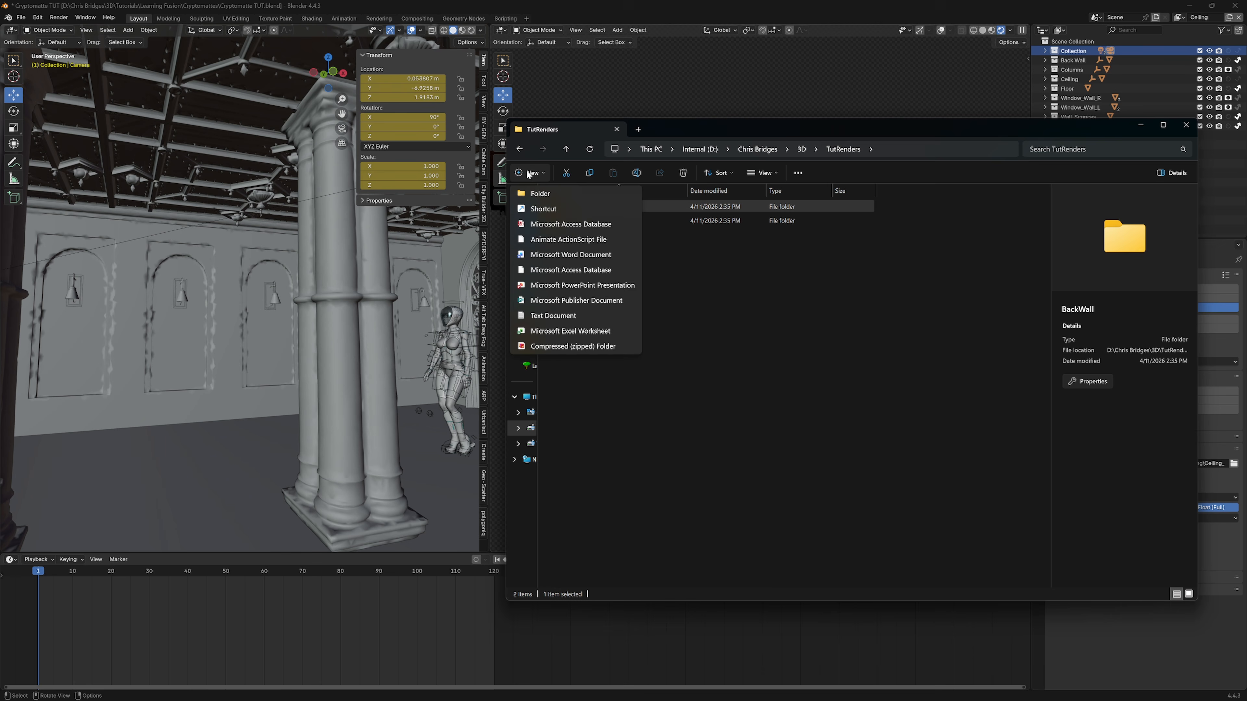
{"action": "left_click", "coordinate": [543, 193]}
{"action": "type", "text": "Floor"}
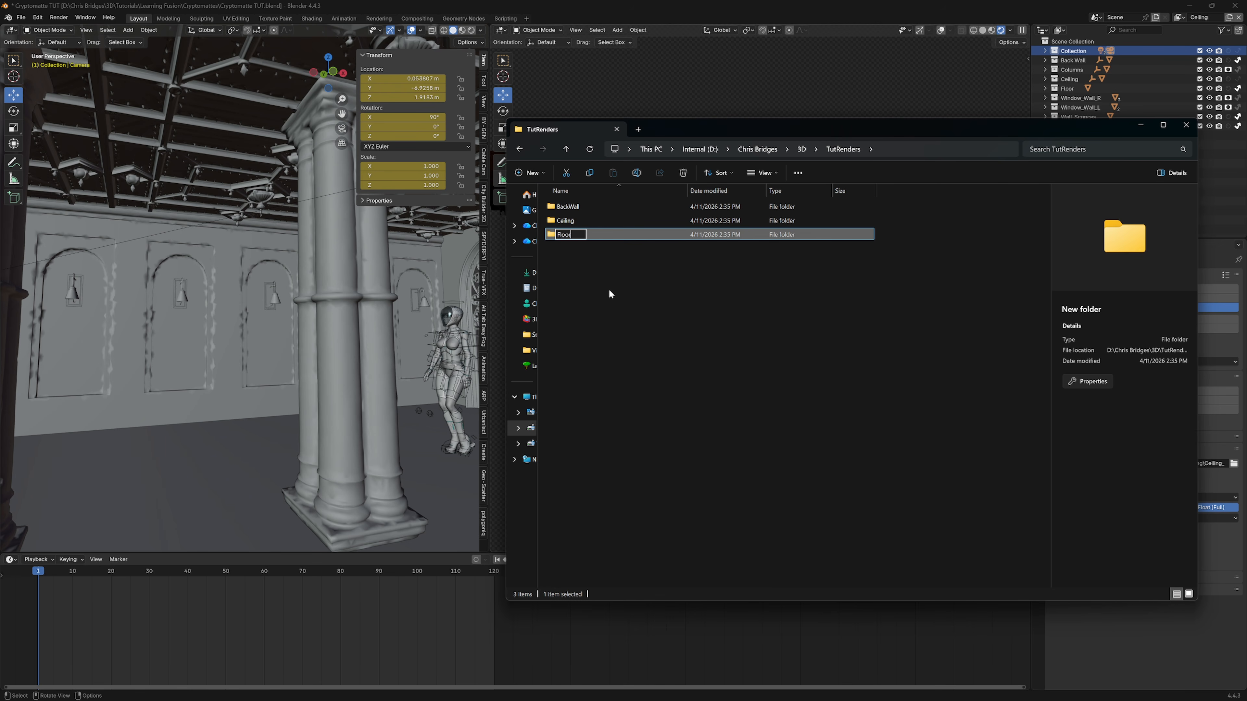
{"action": "key", "text": "Return"}
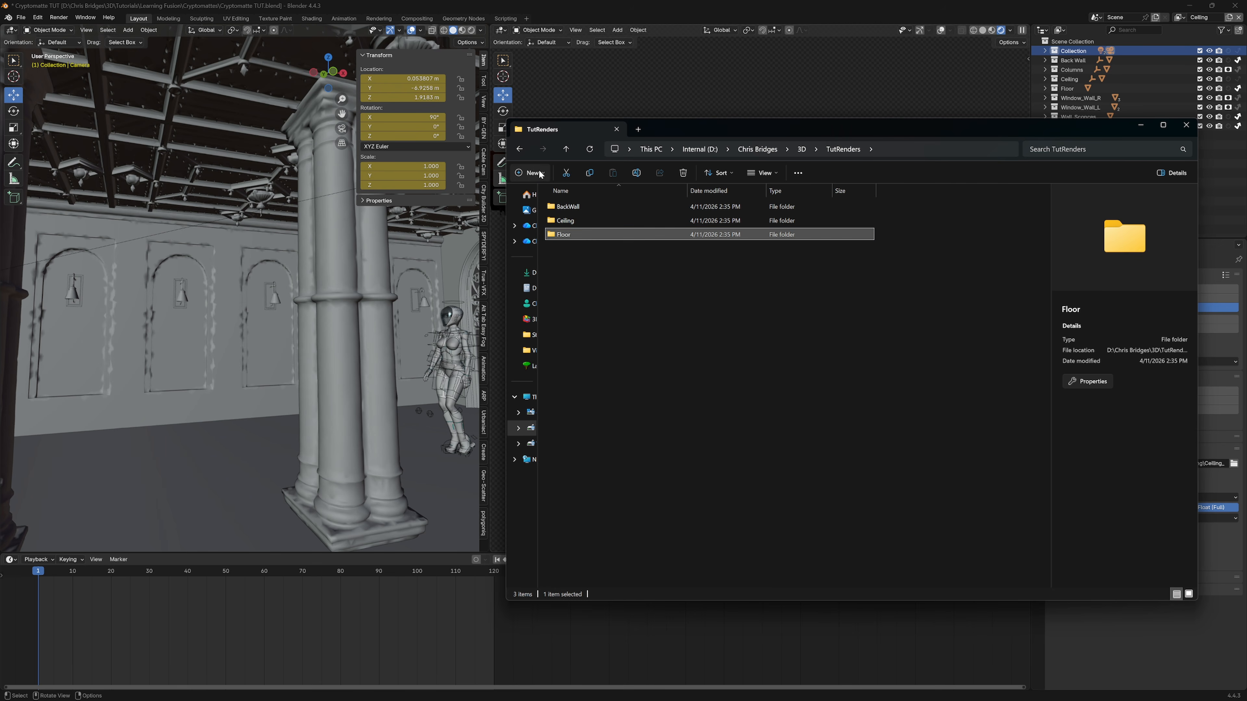
{"action": "left_click", "coordinate": [529, 172]}
{"action": "left_click", "coordinate": [542, 194]}
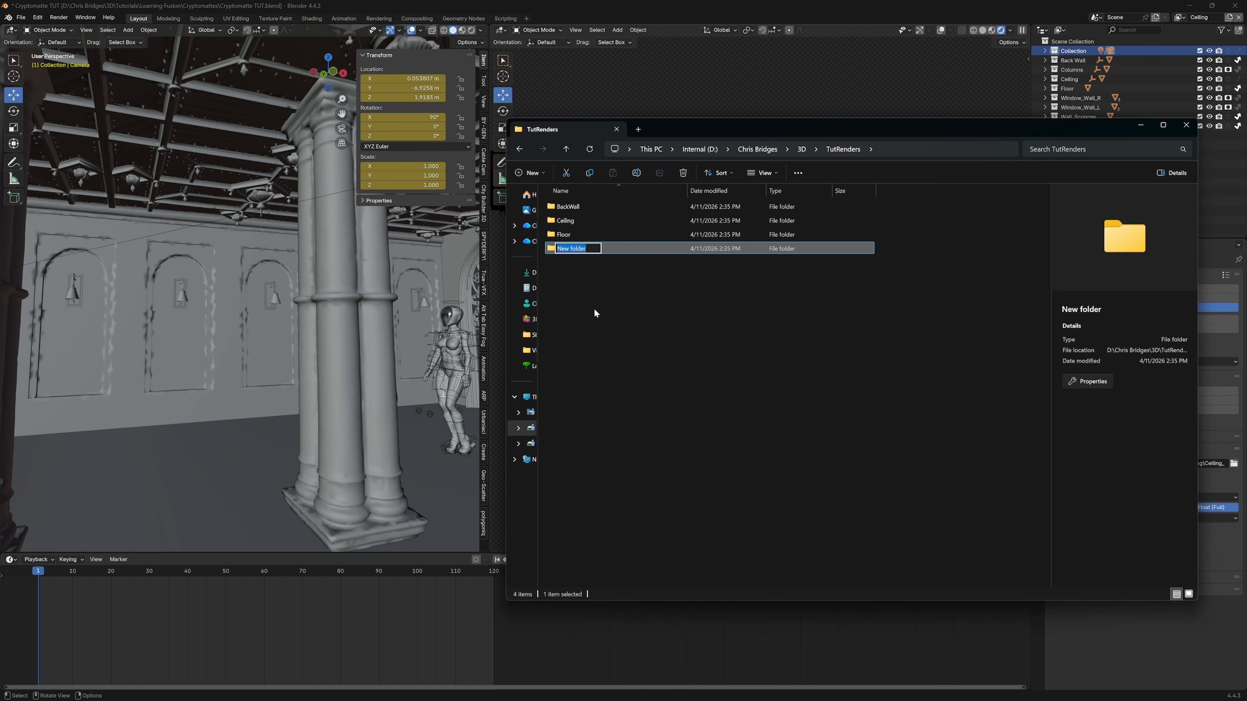
{"action": "type", "text": "Sconces"}
{"action": "key", "text": "Return"}
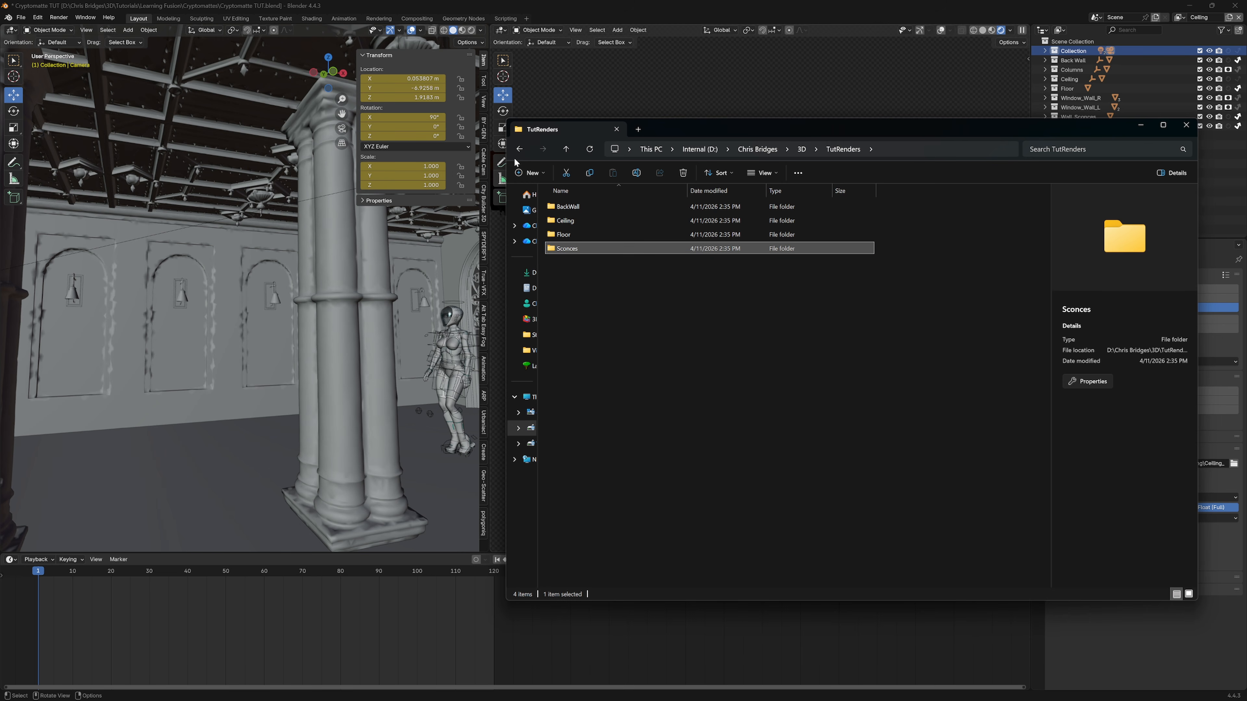
- Add the subfolders Actor and Columns to the TutRenders folder and return to Blender
{"action": "left_click", "coordinate": [531, 174]}
{"action": "left_click", "coordinate": [540, 197]}
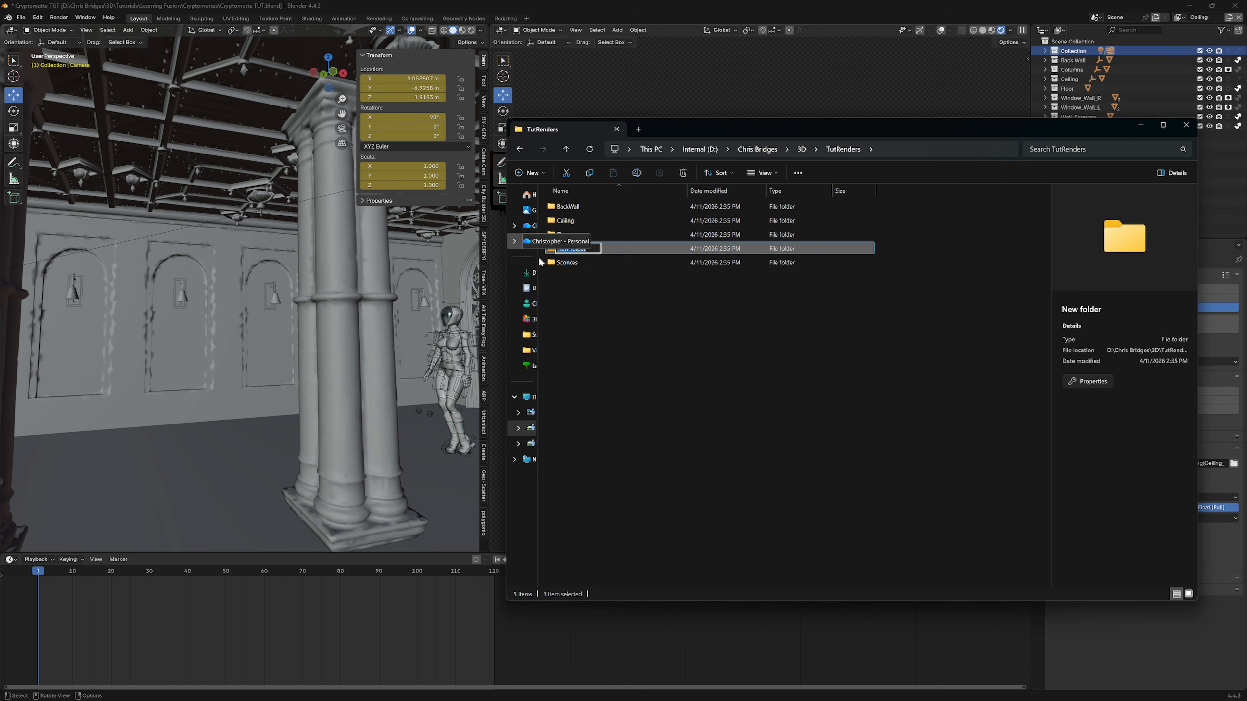
{"action": "type", "text": "Actor"}
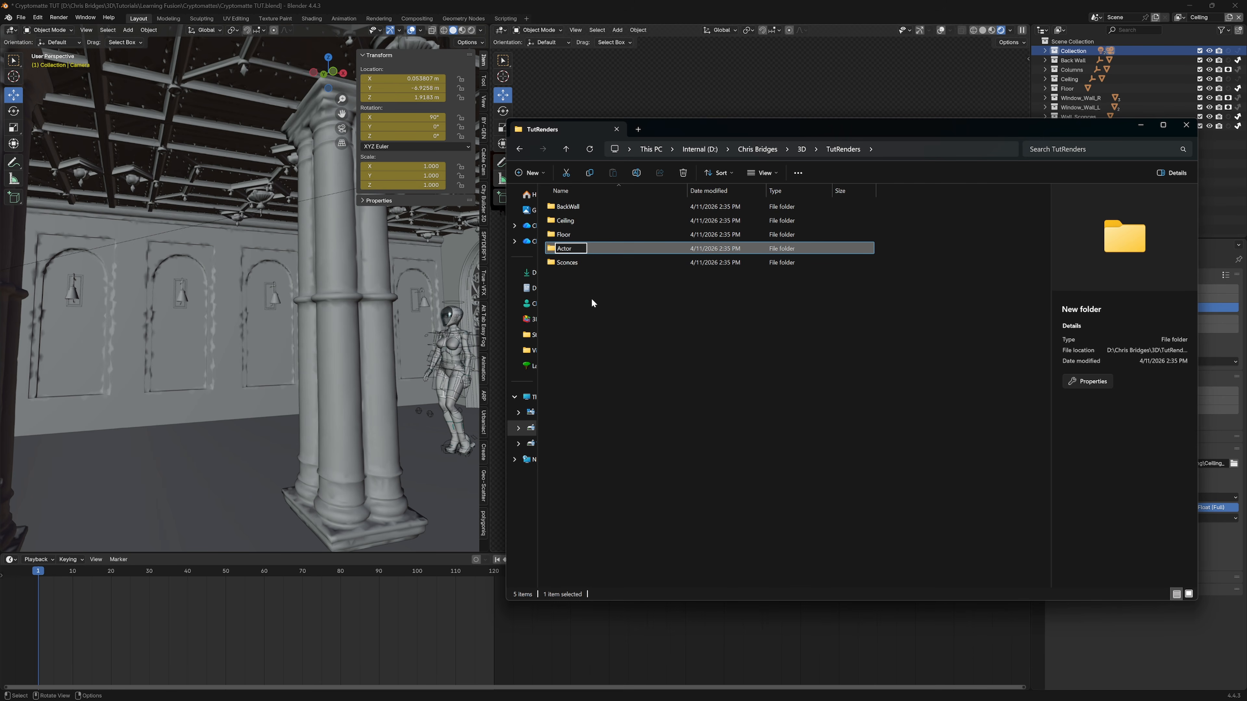
{"action": "key", "text": "Return"}
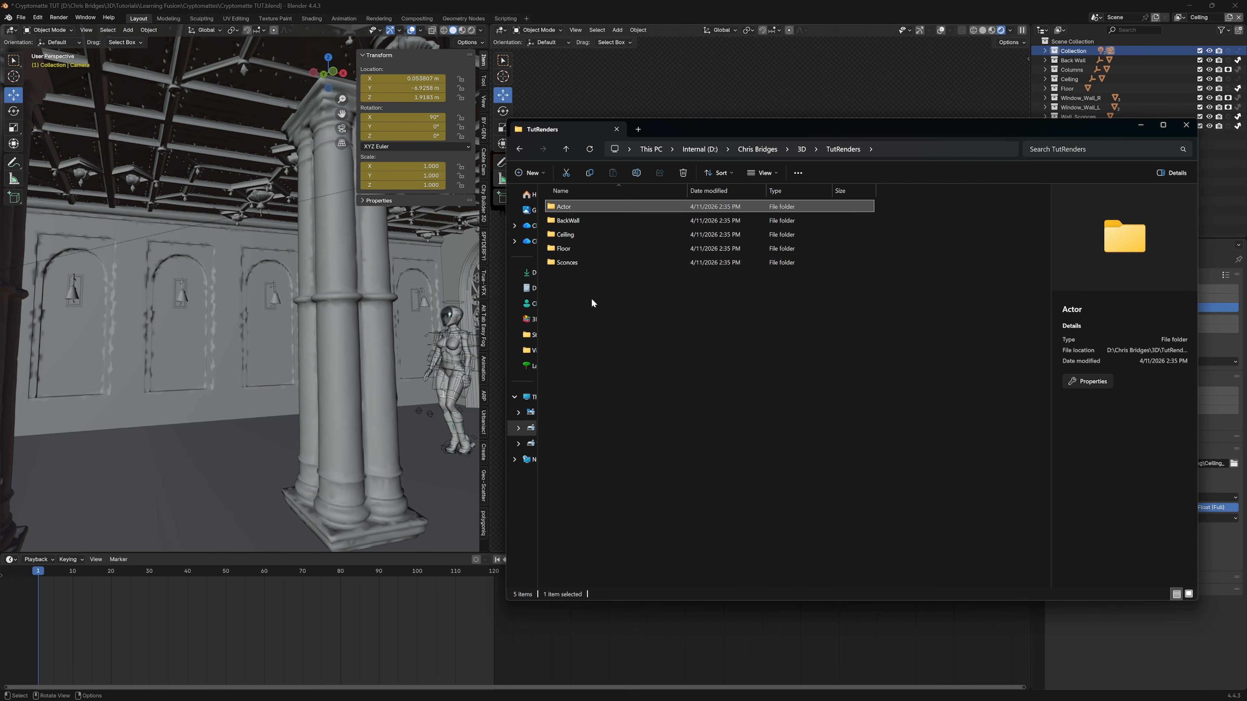
{"action": "left_click", "coordinate": [529, 172]}
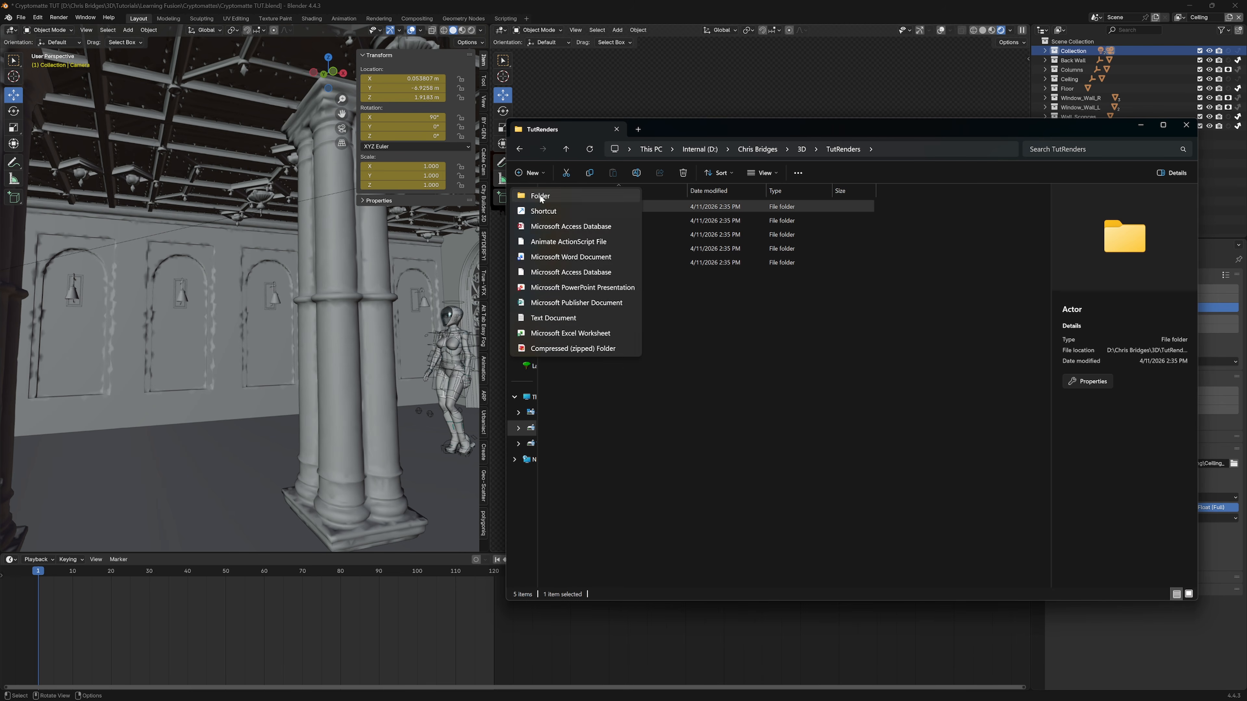
{"action": "left_click", "coordinate": [541, 197]}
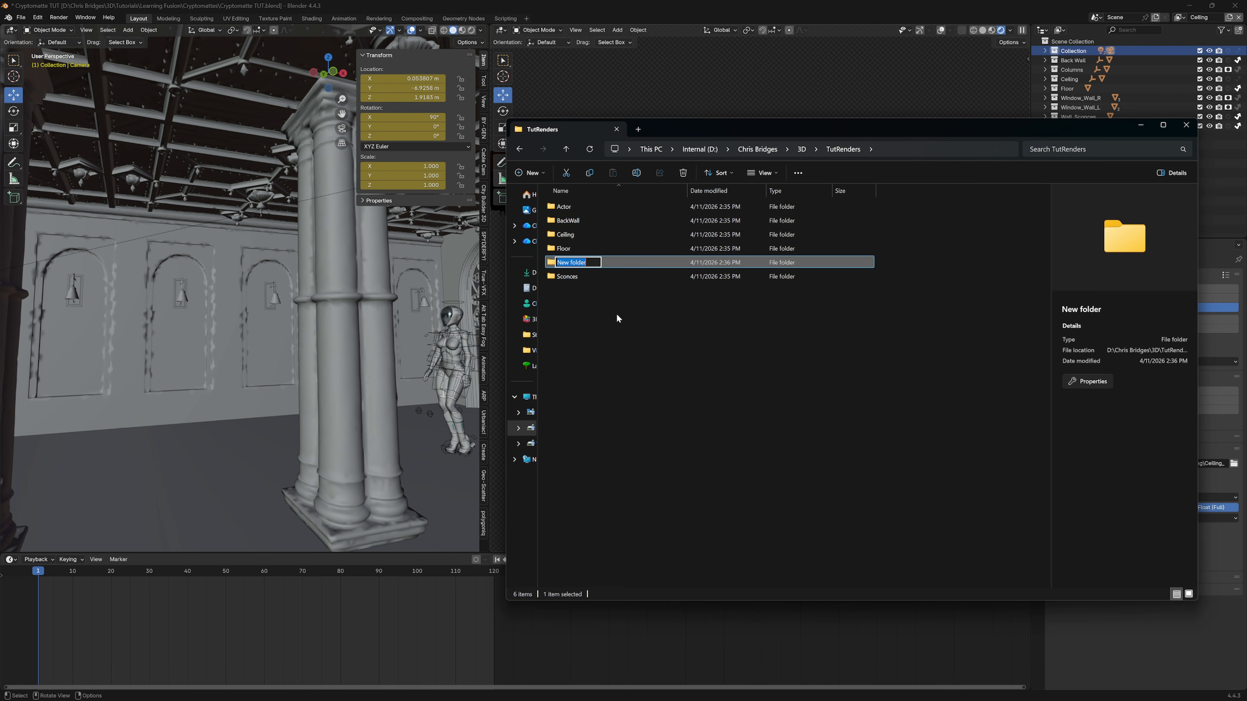
{"action": "type", "text": "Columns"}
{"action": "key", "text": "Return"}
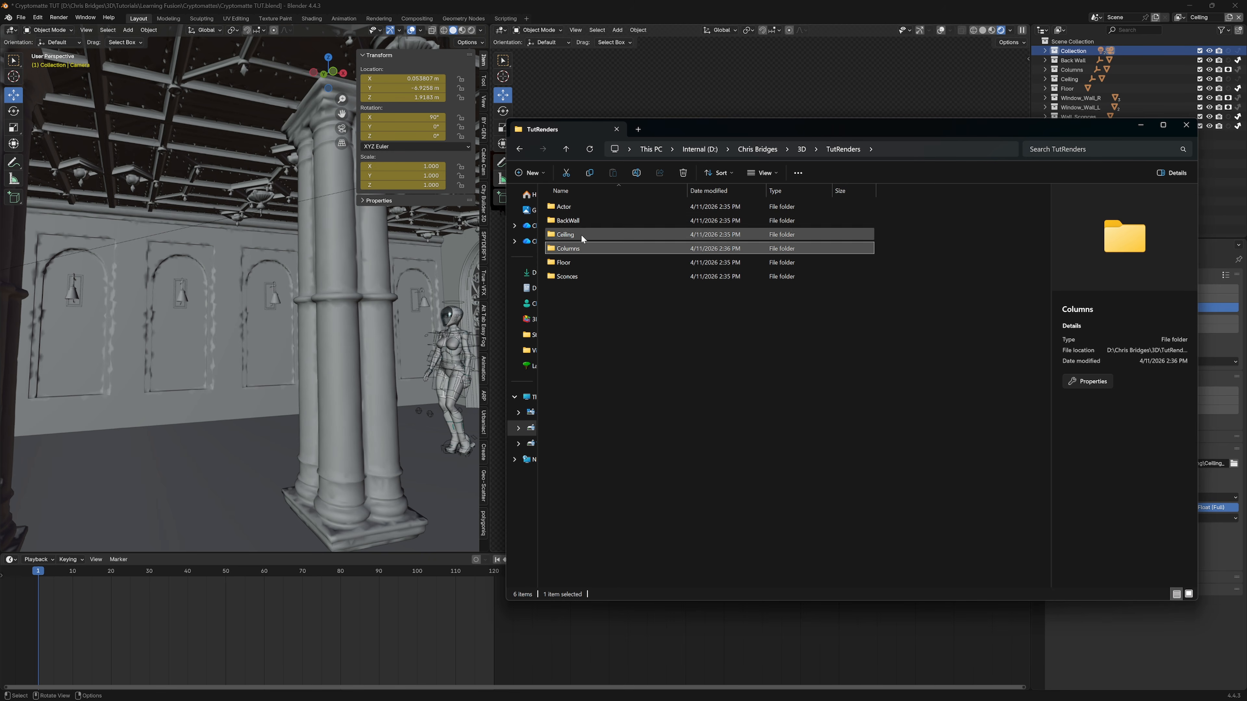
{"action": "left_click", "coordinate": [1140, 126]}
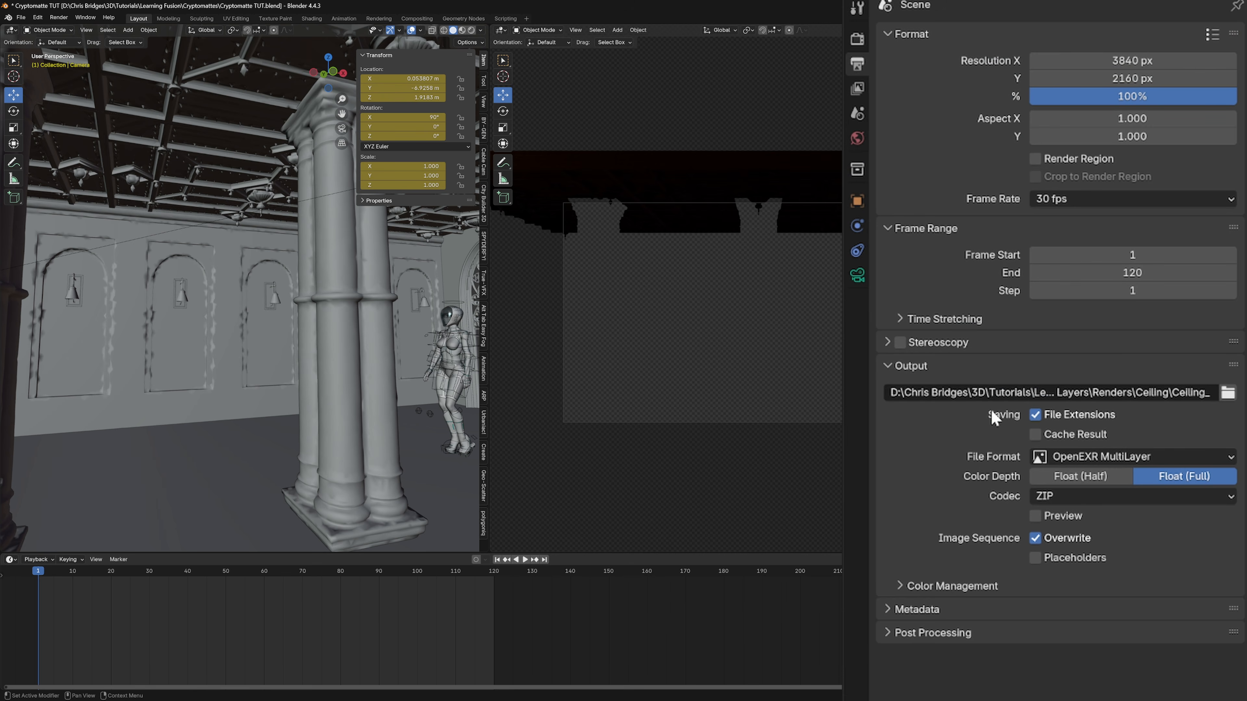
- Point the scene's render output to the Ceiling folder inside TutRenders, using file name Ceiling_ and the OpenEXR MultiLayer format
{"action": "left_click", "coordinate": [1227, 393]}
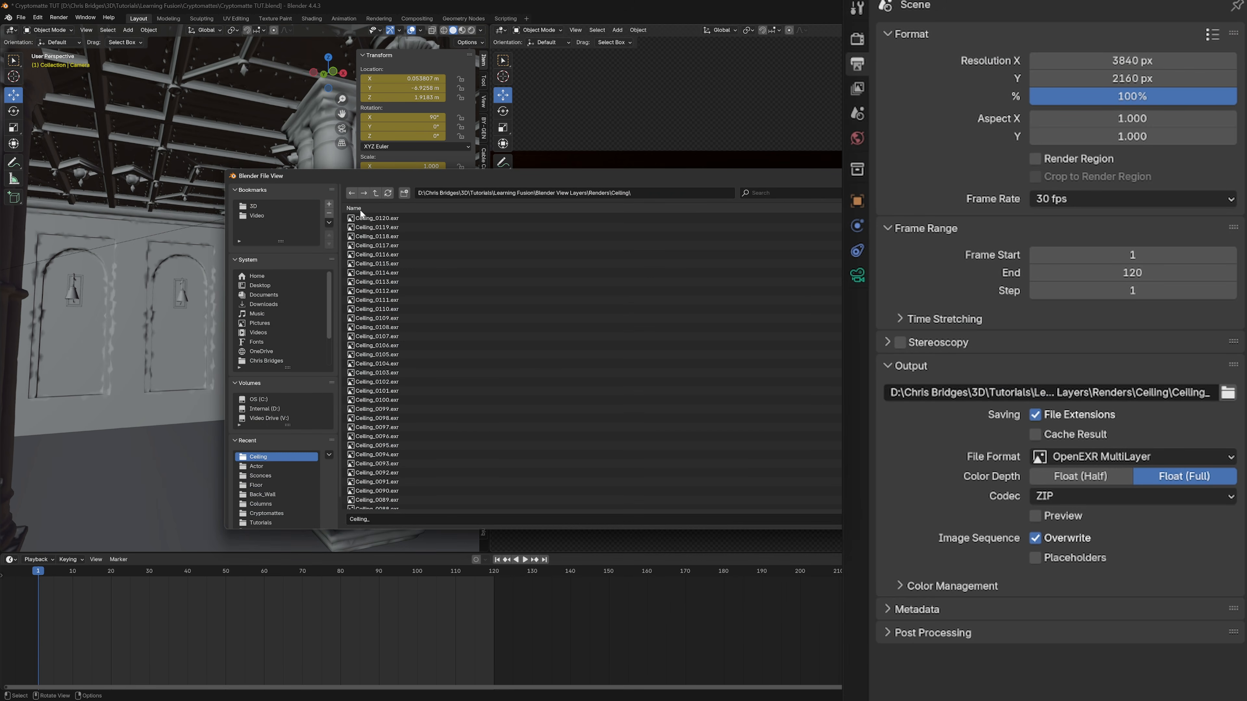
{"action": "left_click", "coordinate": [253, 206]}
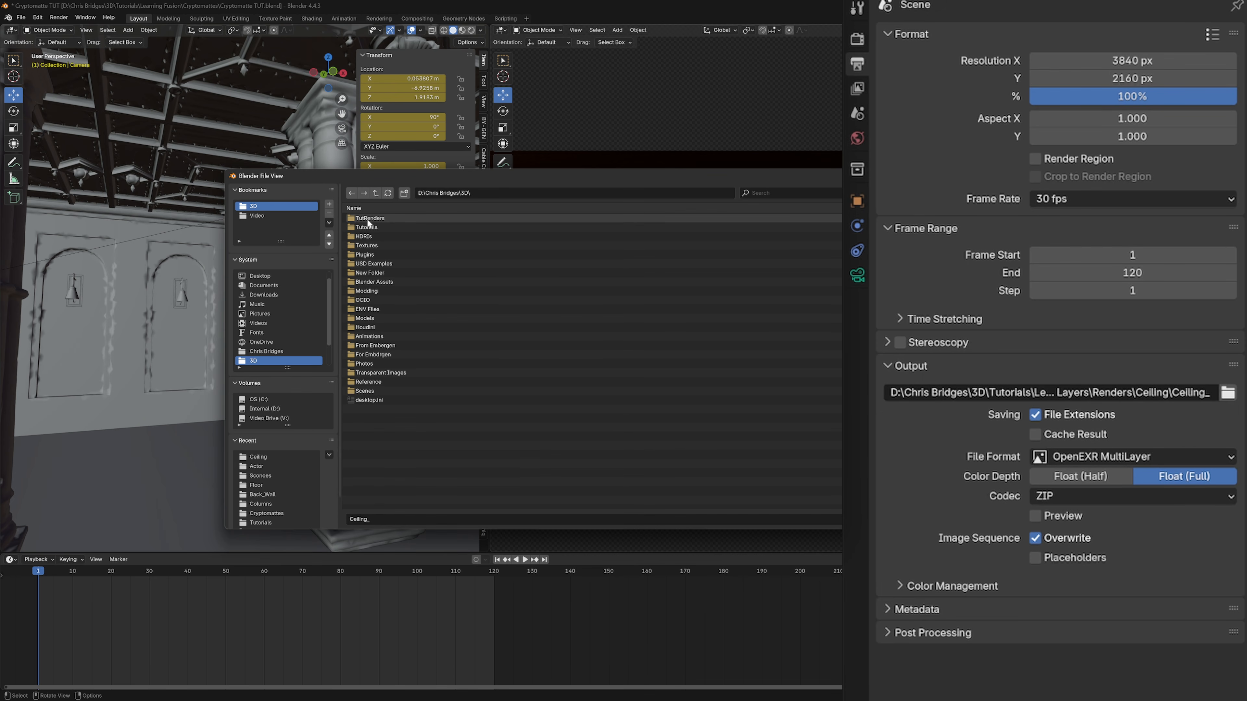
{"action": "left_click", "coordinate": [367, 219]}
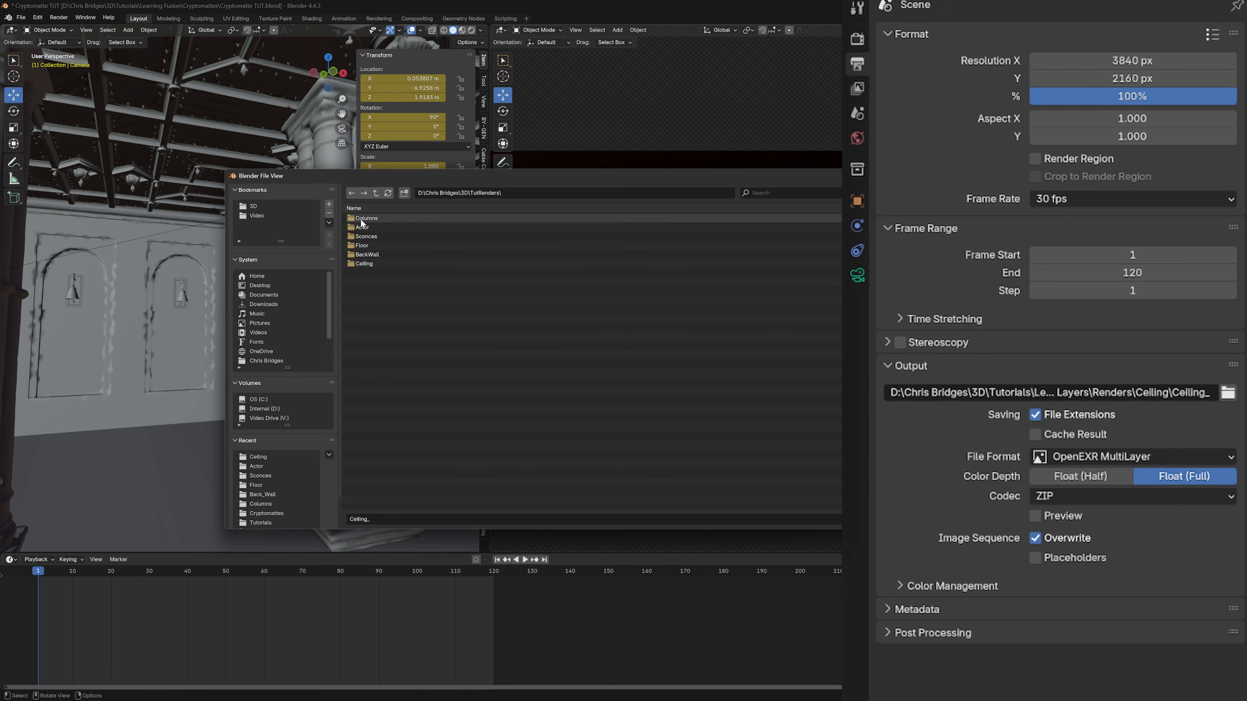
{"action": "left_click", "coordinate": [367, 219]}
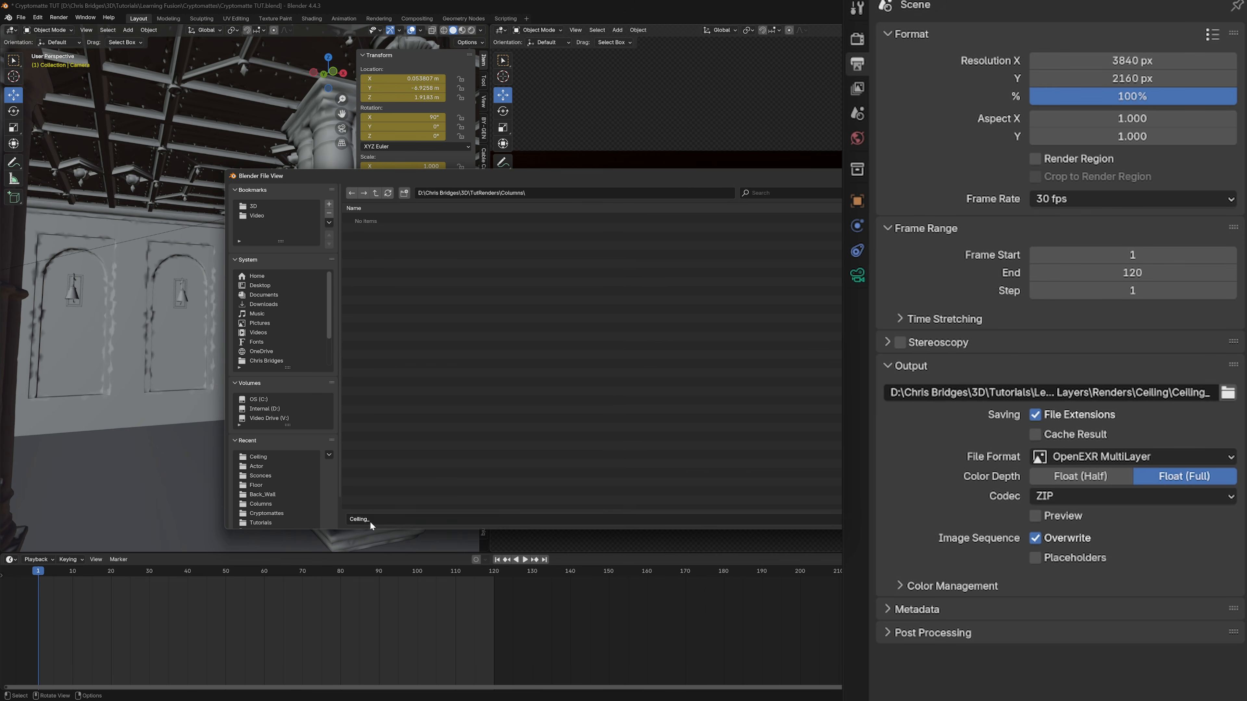
{"action": "left_click", "coordinate": [375, 192]}
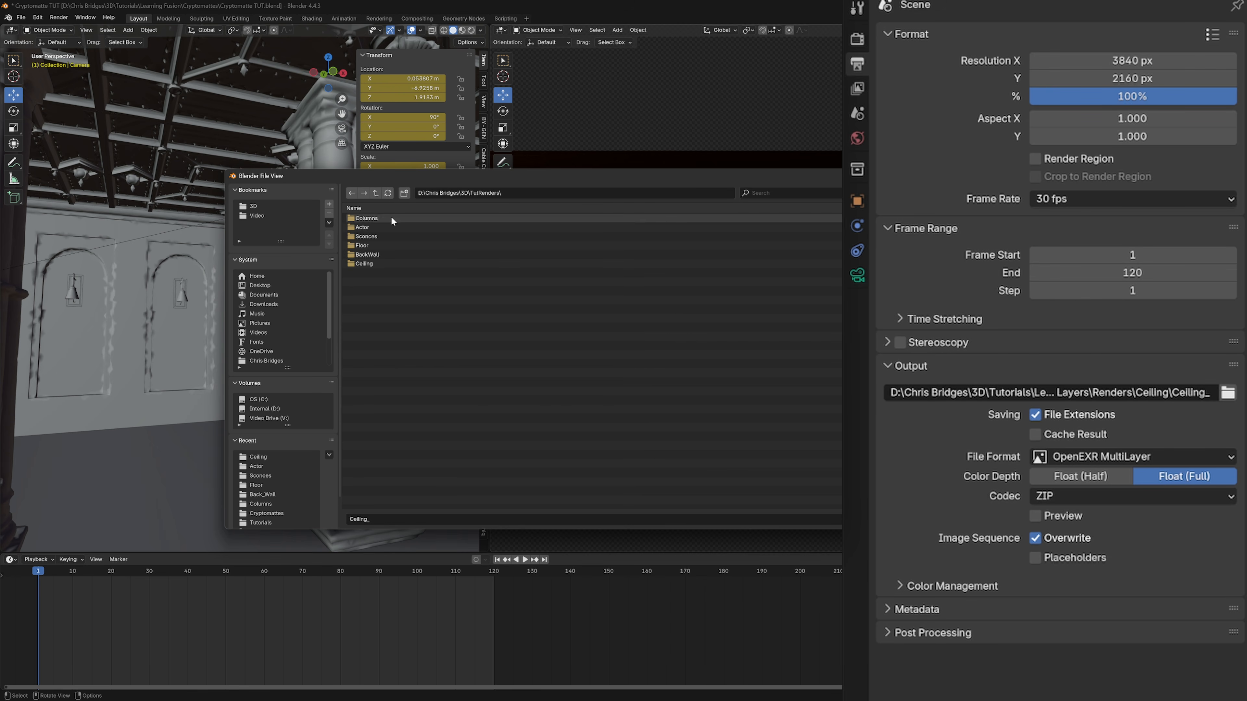
{"action": "left_click", "coordinate": [372, 264]}
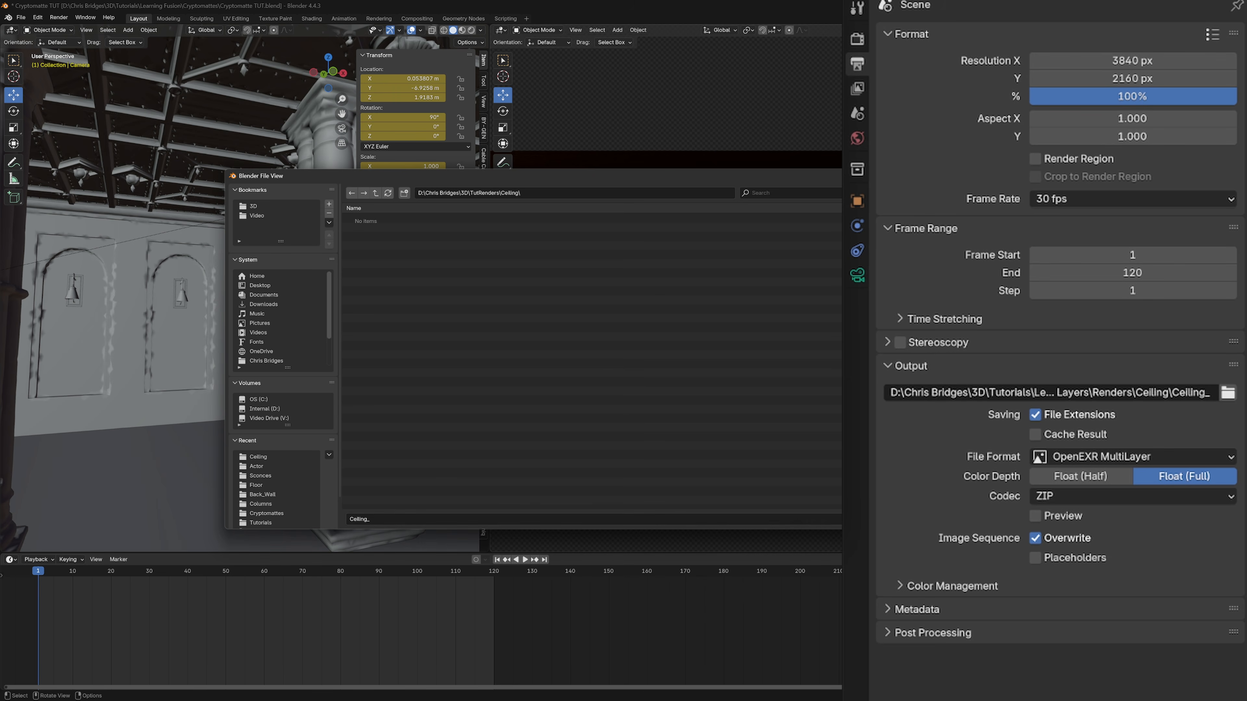
{"action": "key", "text": "Return"}
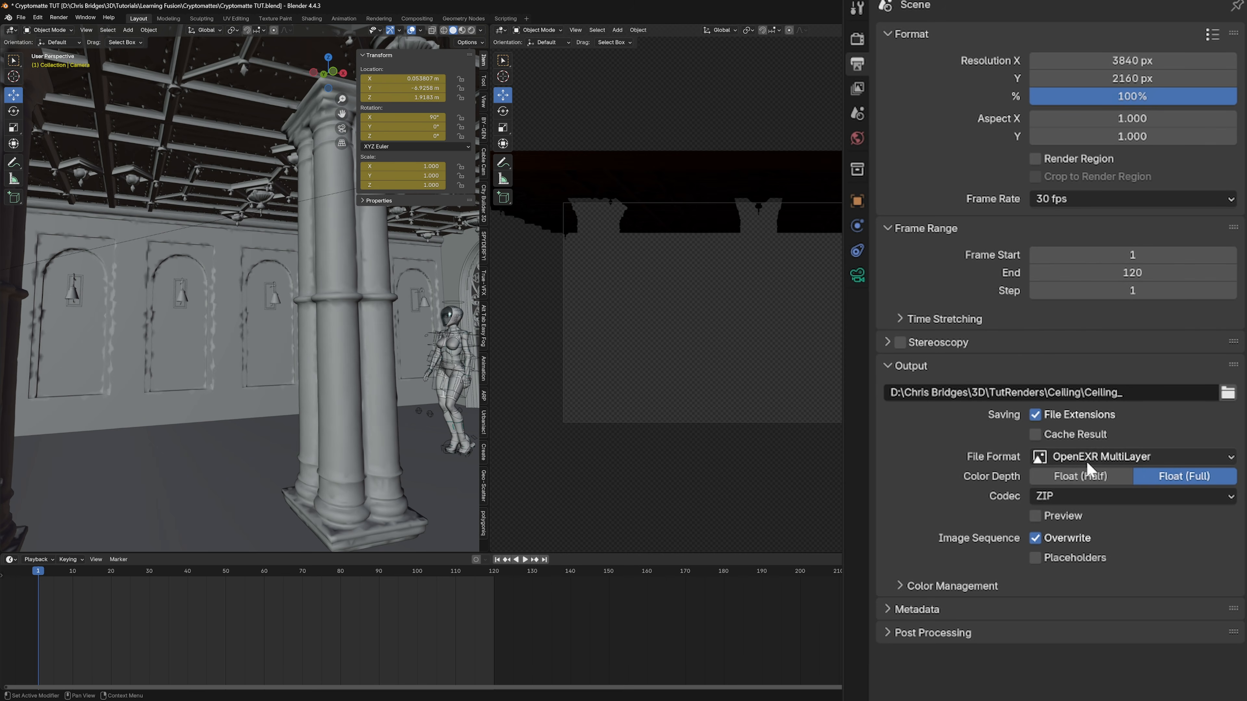
{"action": "left_click", "coordinate": [1101, 458]}
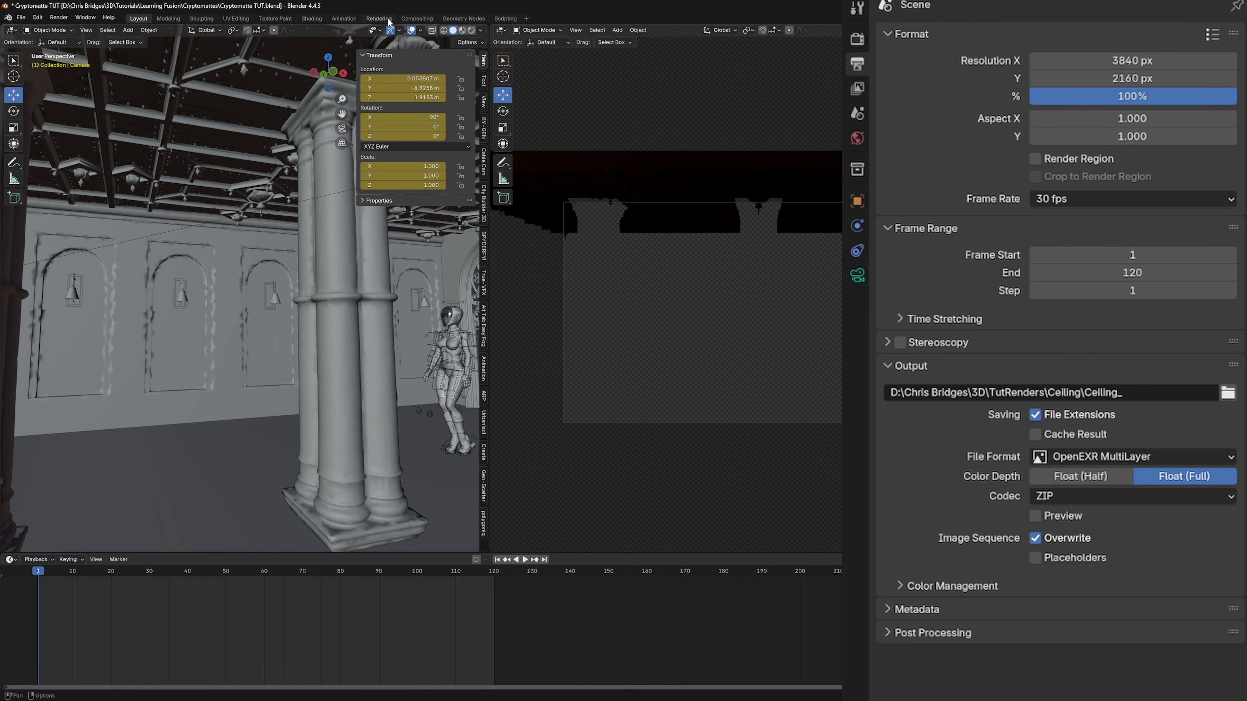
- Switch to the Compositing workspace and make sure Use Nodes is enabled for the scene
{"action": "left_click", "coordinate": [418, 18]}
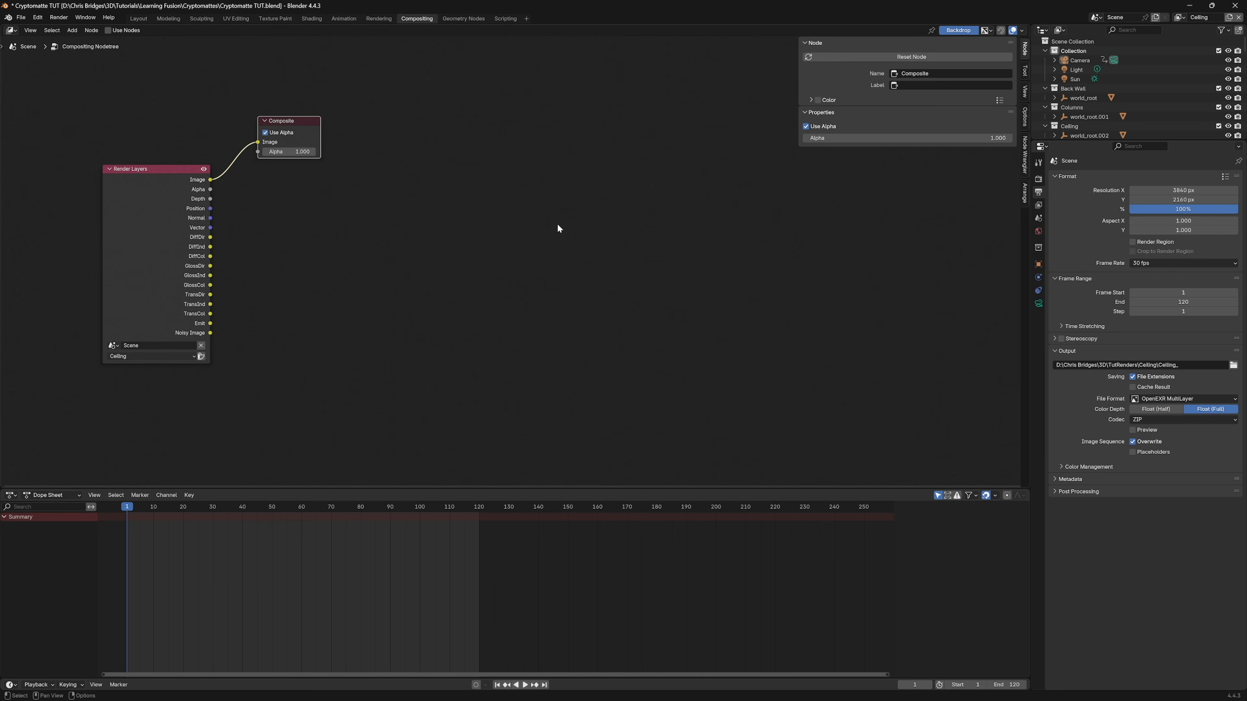
{"action": "left_click_drag", "start_coordinate": [53, 96], "coordinate": [352, 406]}
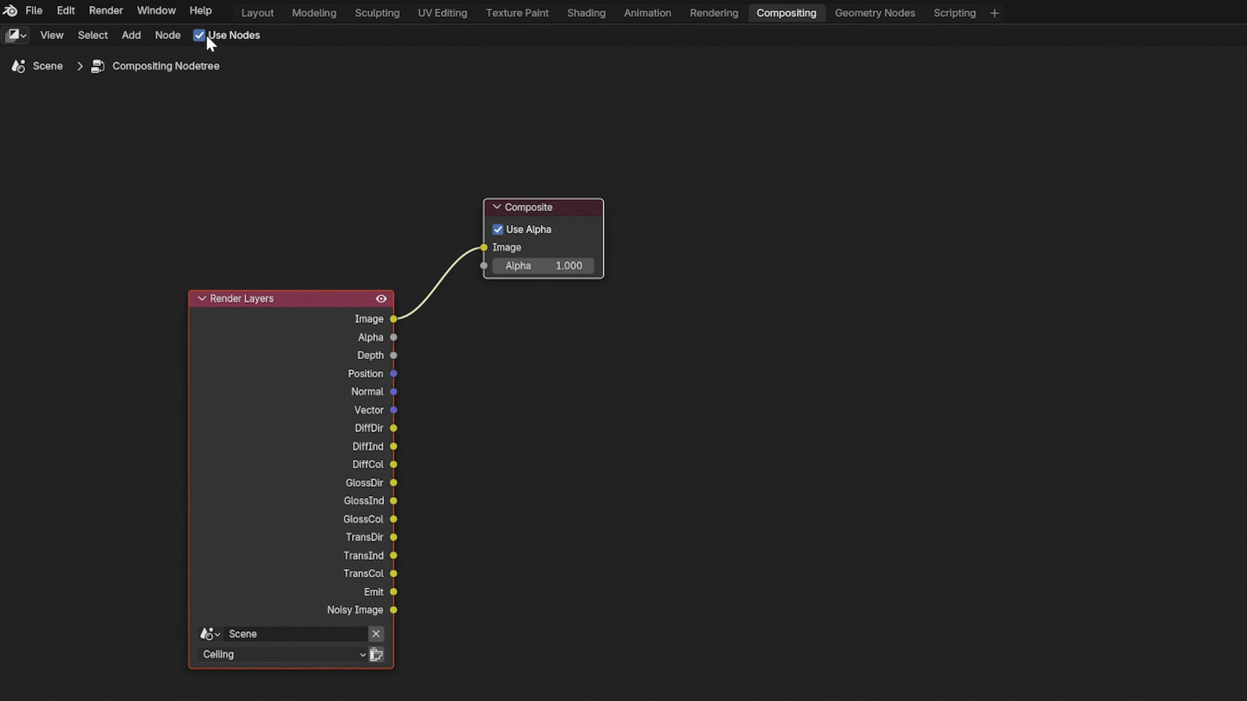
{"action": "left_click", "coordinate": [108, 30]}
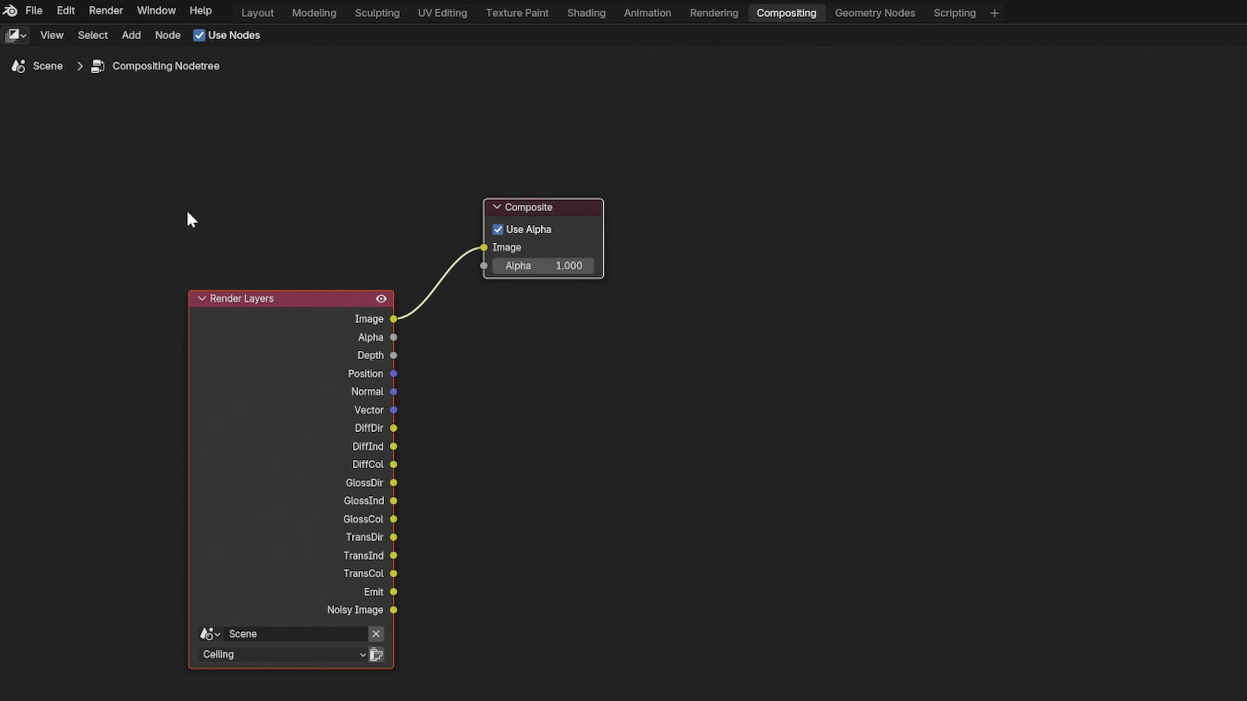
- Add a second Render Layers node and place it beside the existing one, below the Composite node
{"action": "key", "text": "shift+a"}
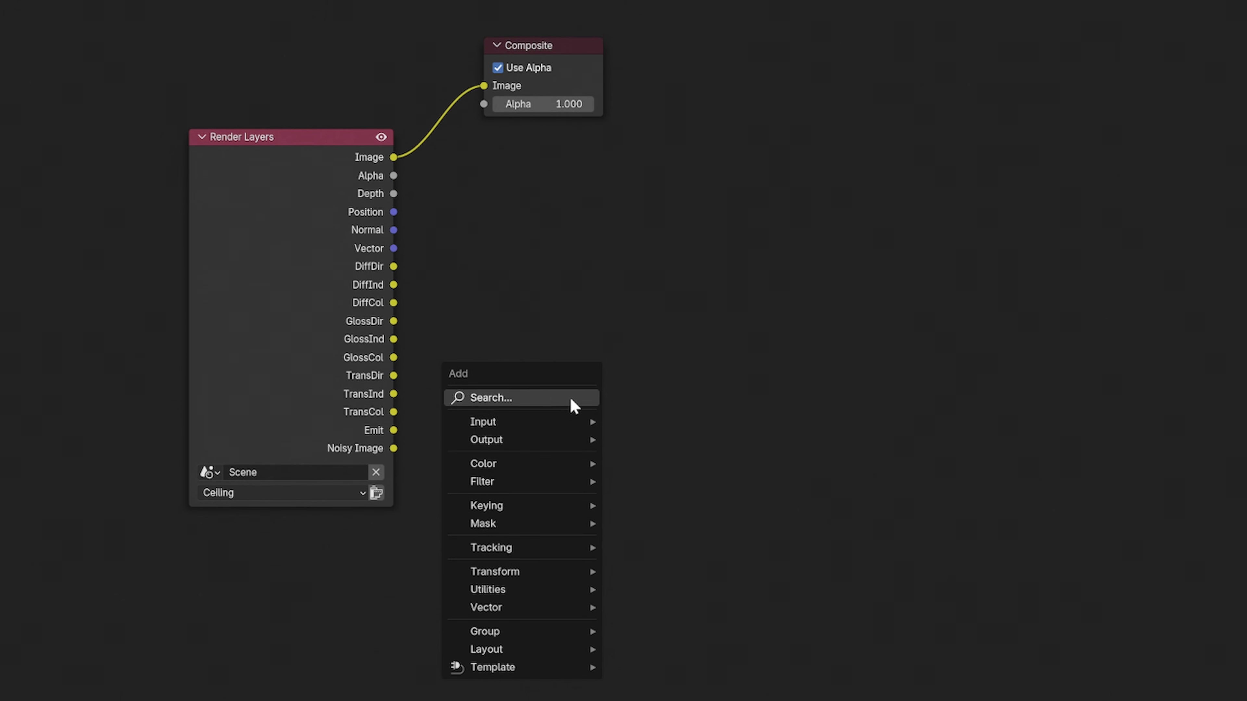
{"action": "mouse_move", "coordinate": [491, 421]}
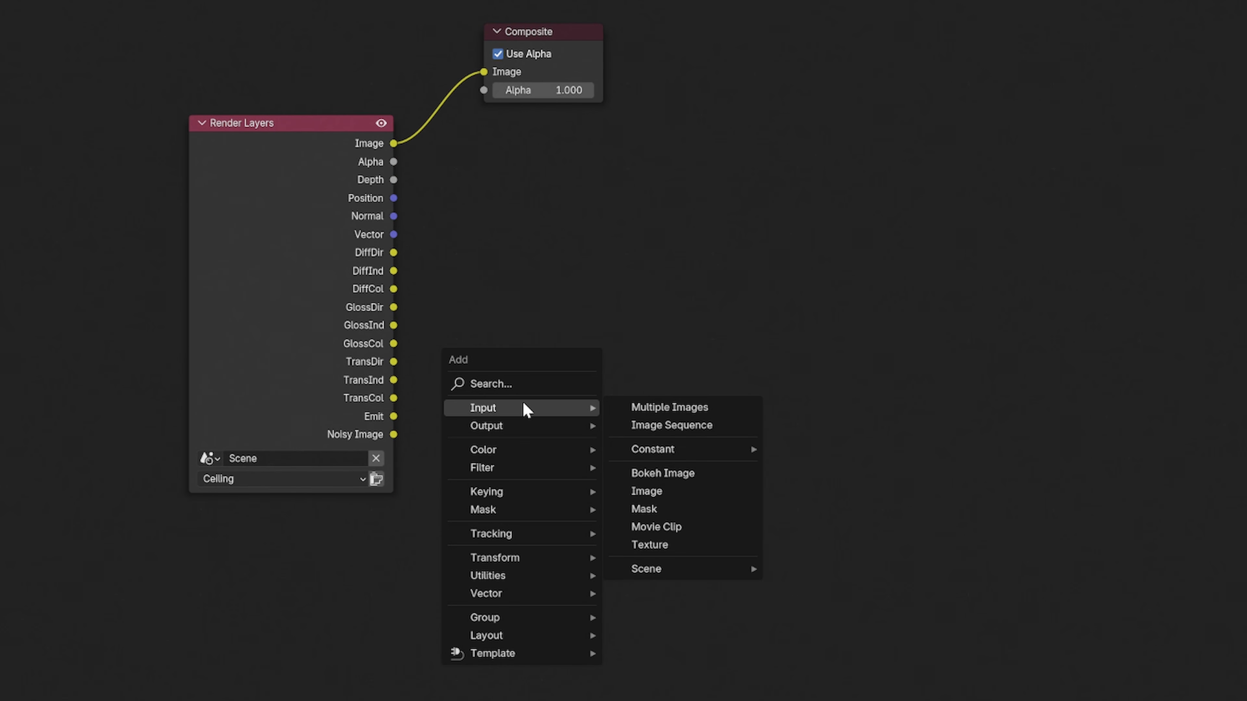
{"action": "mouse_move", "coordinate": [661, 572]}
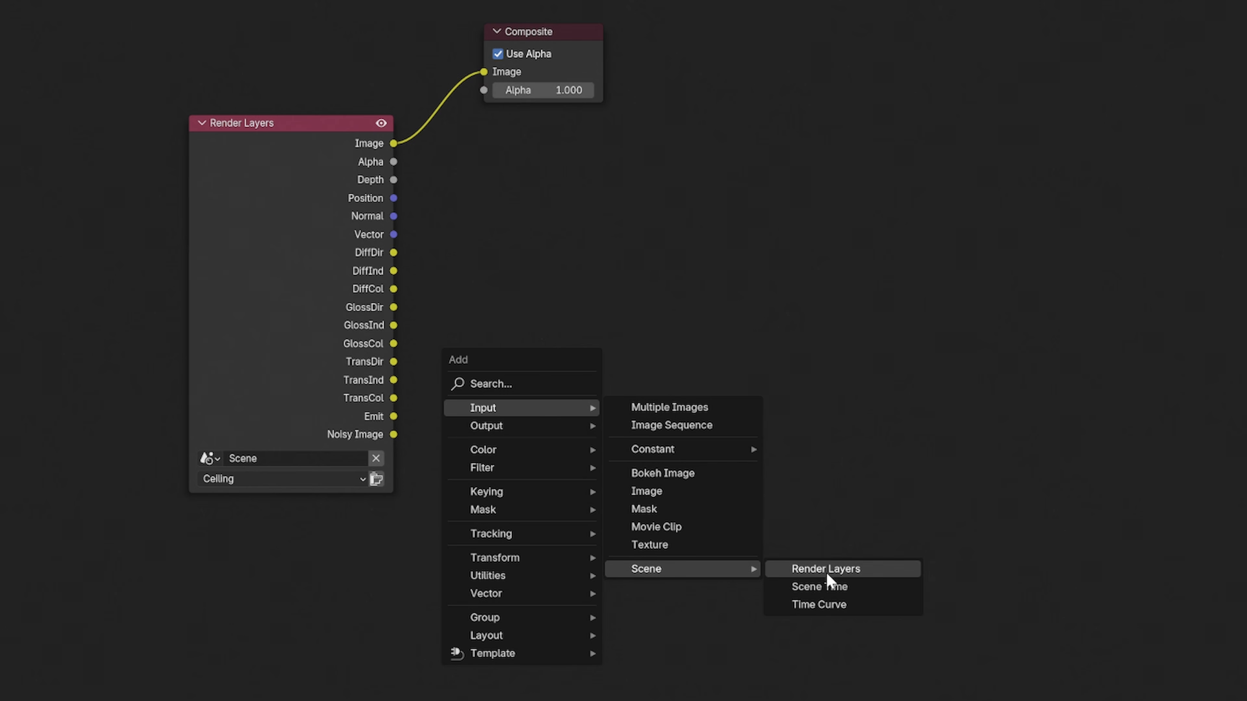
{"action": "left_click", "coordinate": [842, 571]}
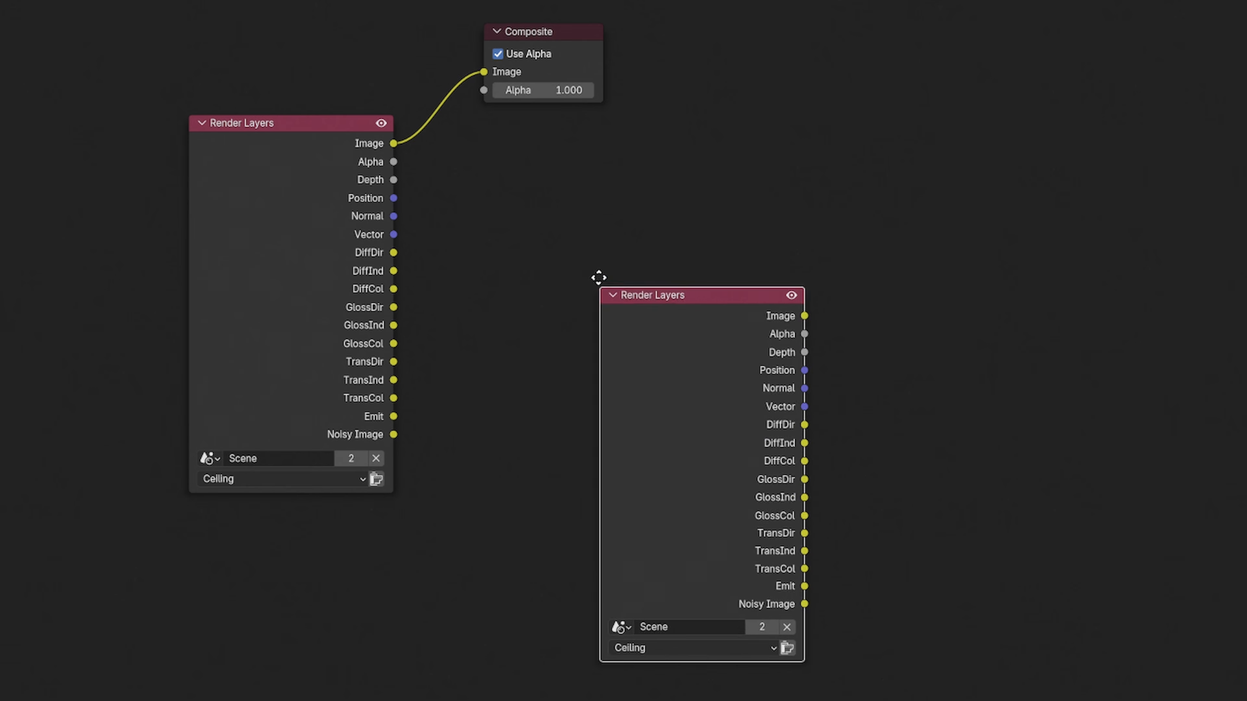
{"action": "left_click", "coordinate": [530, 202]}
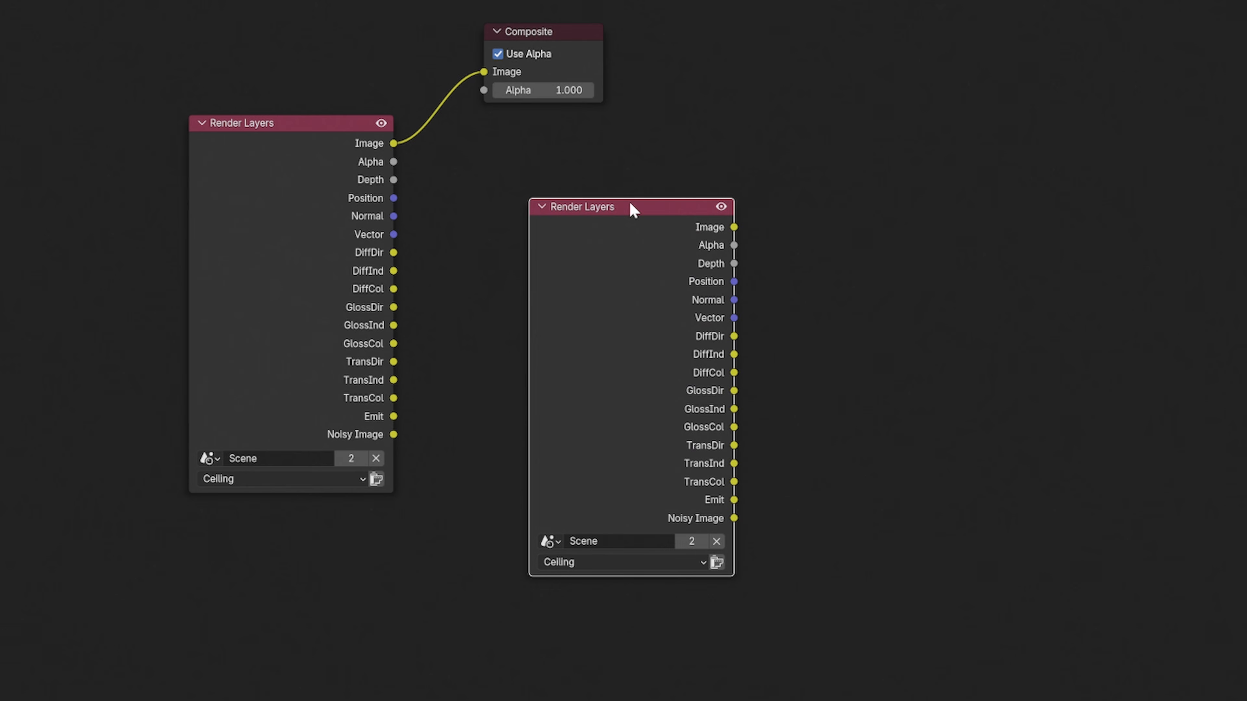
{"action": "left_click_drag", "start_coordinate": [635, 203], "coordinate": [632, 215]}
{"action": "left_click", "coordinate": [539, 26]}
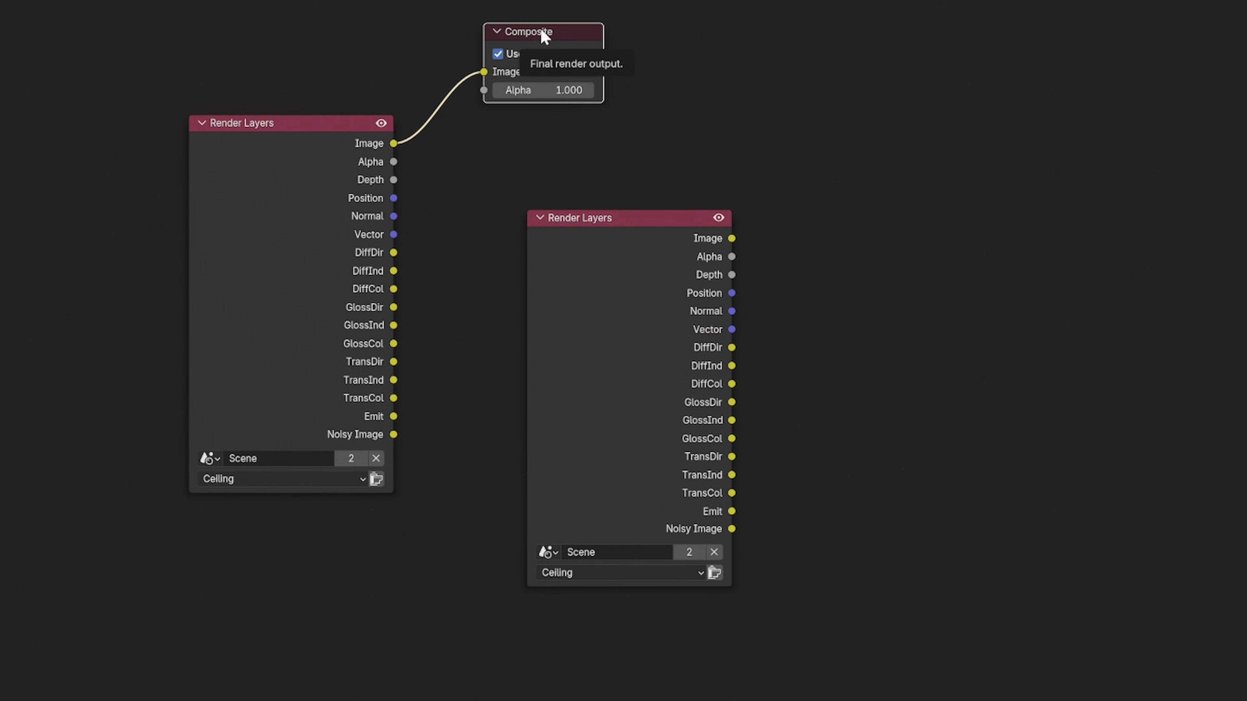
{"action": "left_click", "coordinate": [726, 69]}
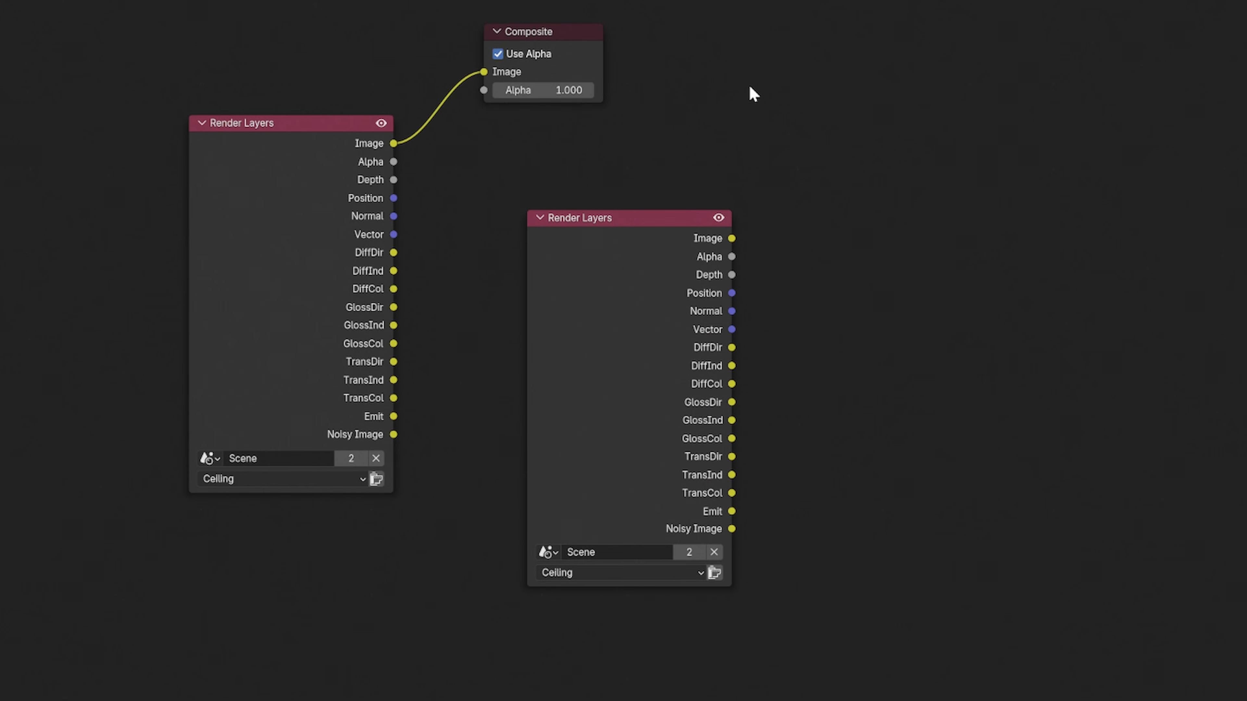
{"action": "key", "text": "shift+space"}
{"action": "key", "text": "shift+a"}
{"action": "mouse_move", "coordinate": [724, 106]}
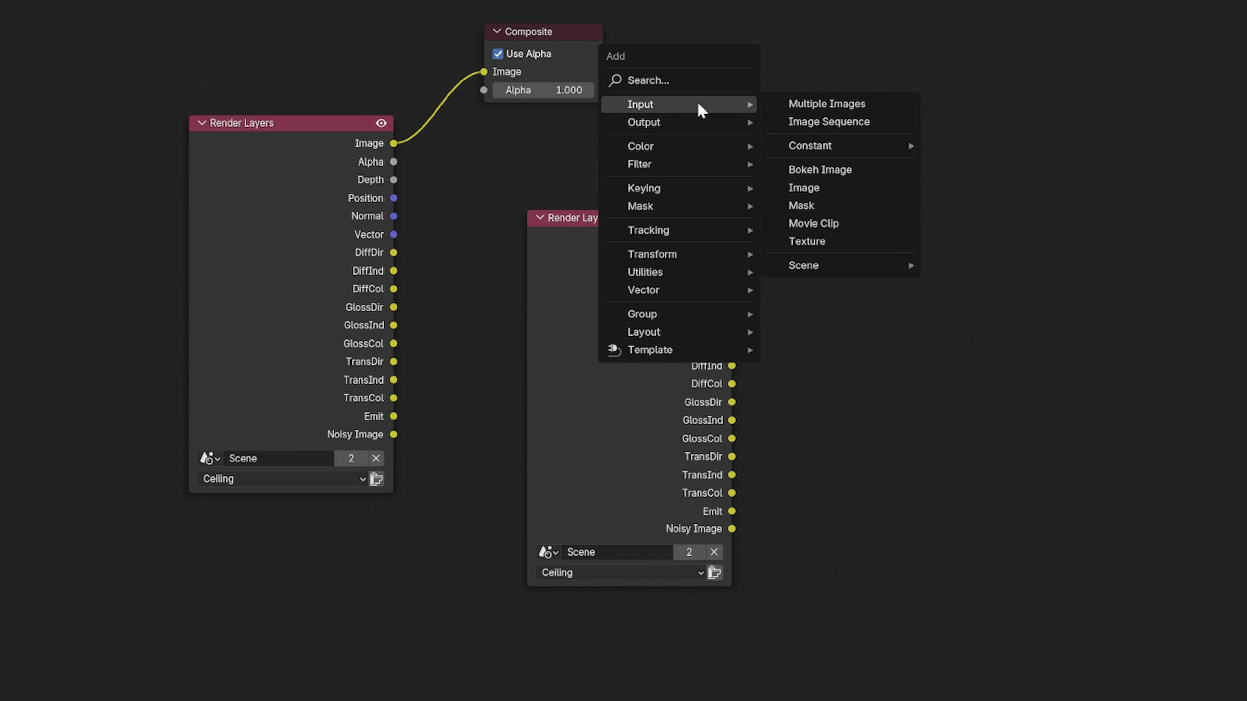
{"action": "mouse_move", "coordinate": [674, 124]}
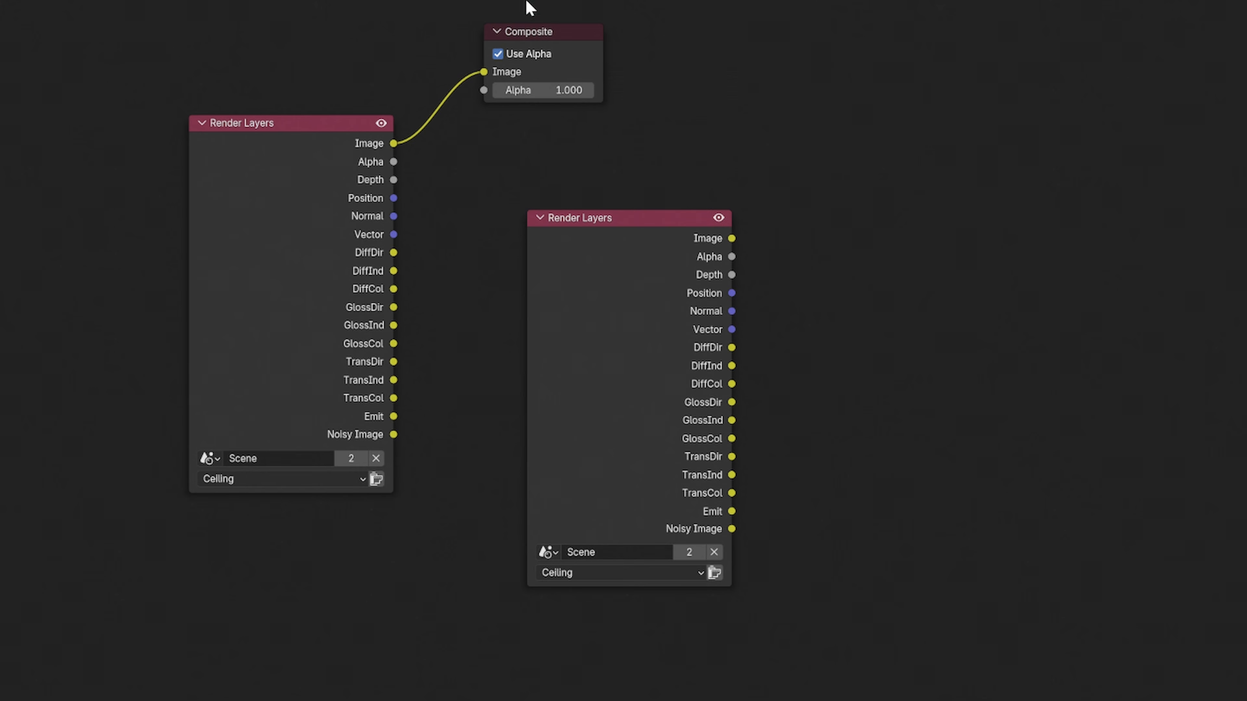
- Assign the Ceiling layer to the first Render Layers node and BackWall to the second, moving the second node closer to the first
{"action": "left_click_drag", "start_coordinate": [123, 36], "coordinate": [408, 530]}
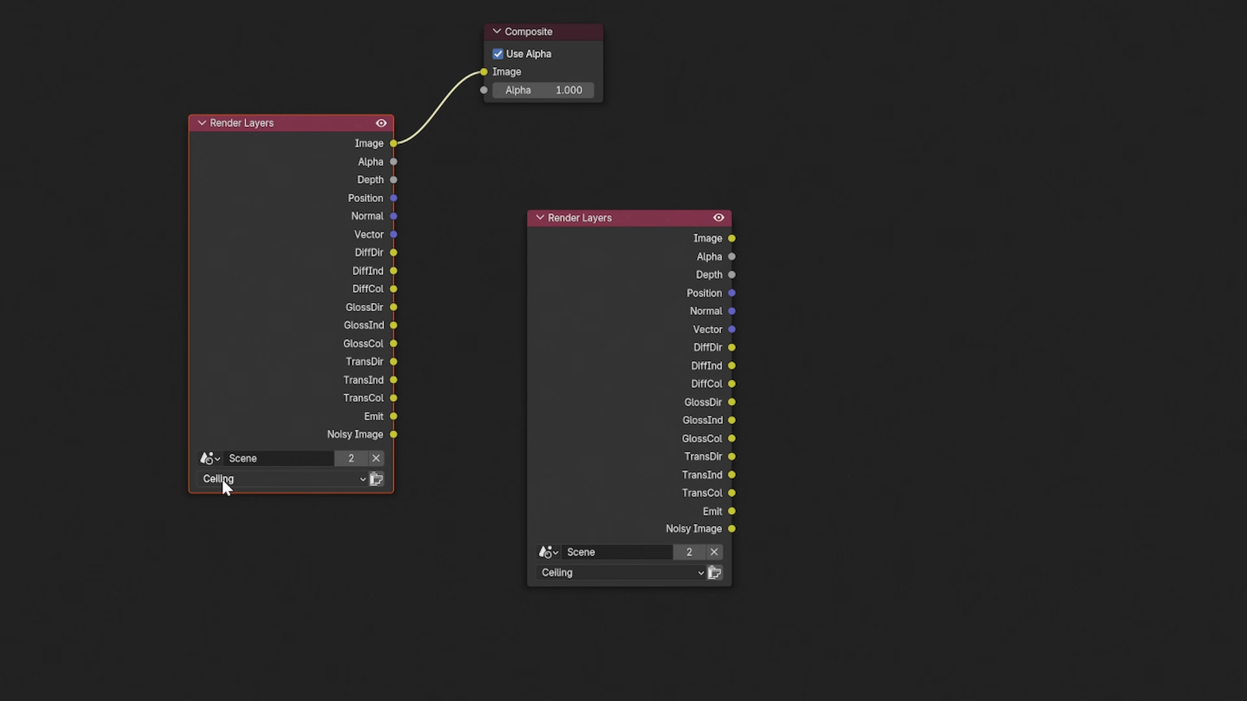
{"action": "left_click", "coordinate": [241, 480]}
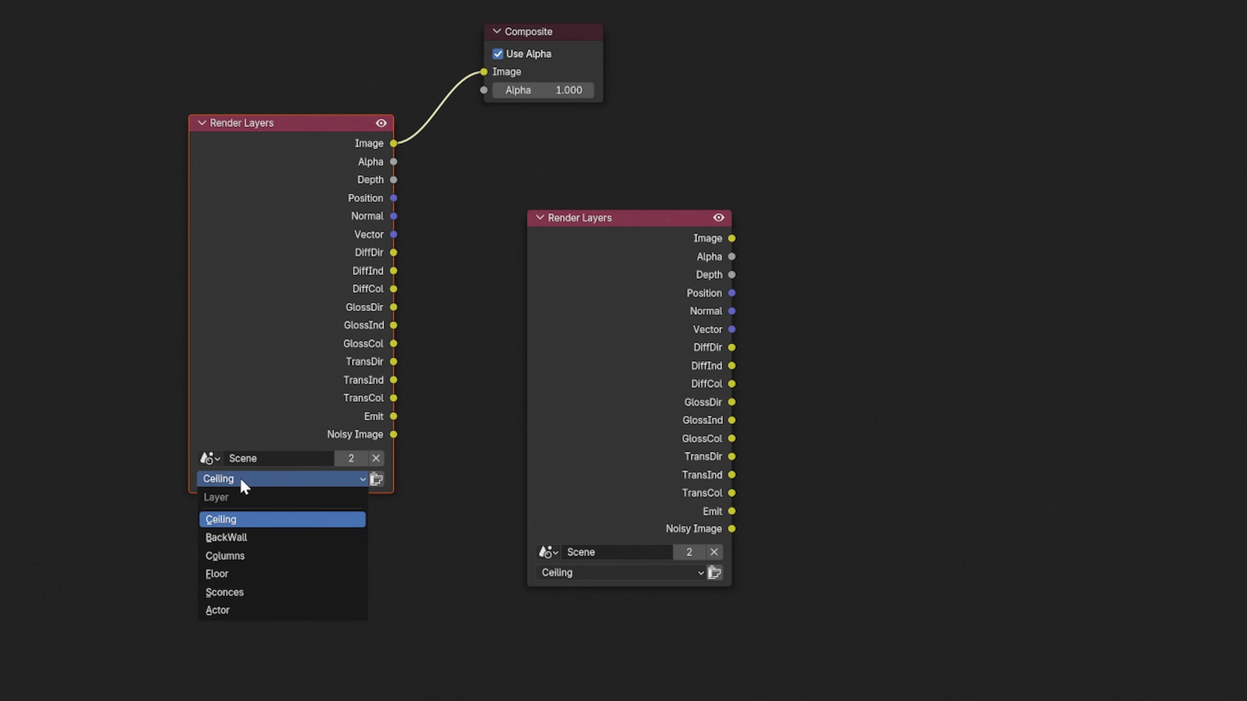
{"action": "left_click", "coordinate": [242, 520]}
{"action": "left_click_drag", "start_coordinate": [595, 223], "coordinate": [529, 179]}
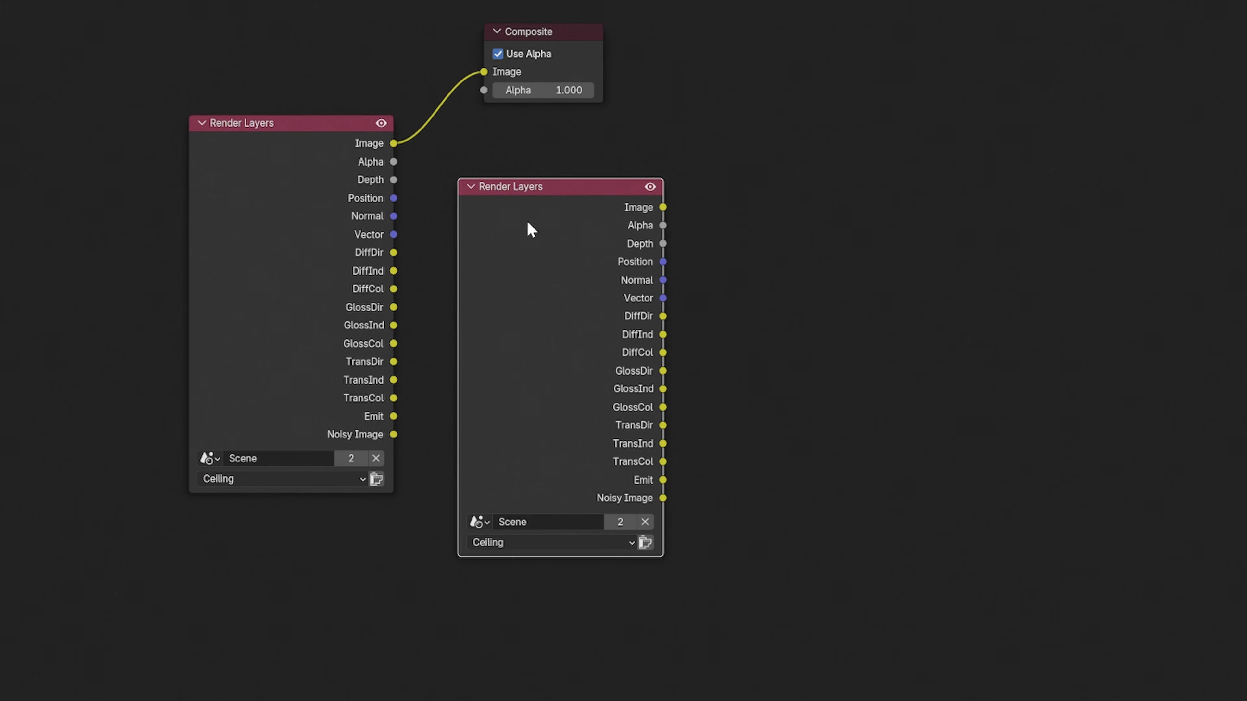
{"action": "left_click", "coordinate": [504, 545]}
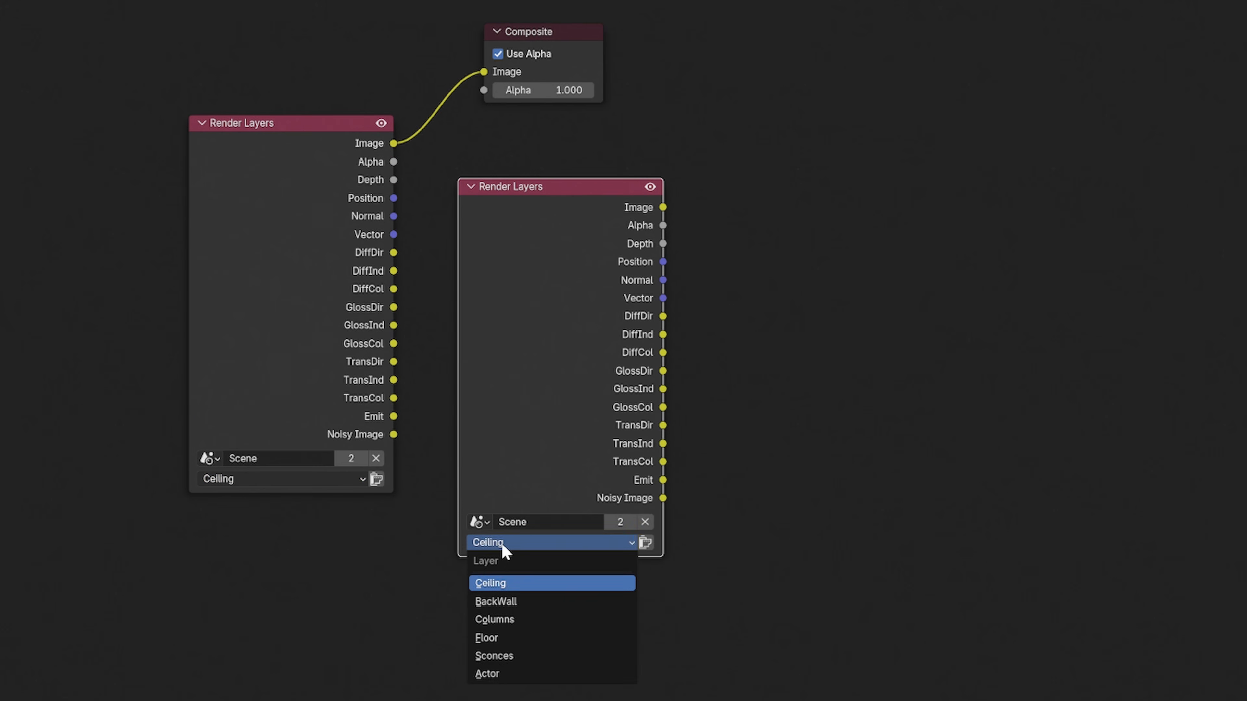
{"action": "left_click", "coordinate": [521, 605]}
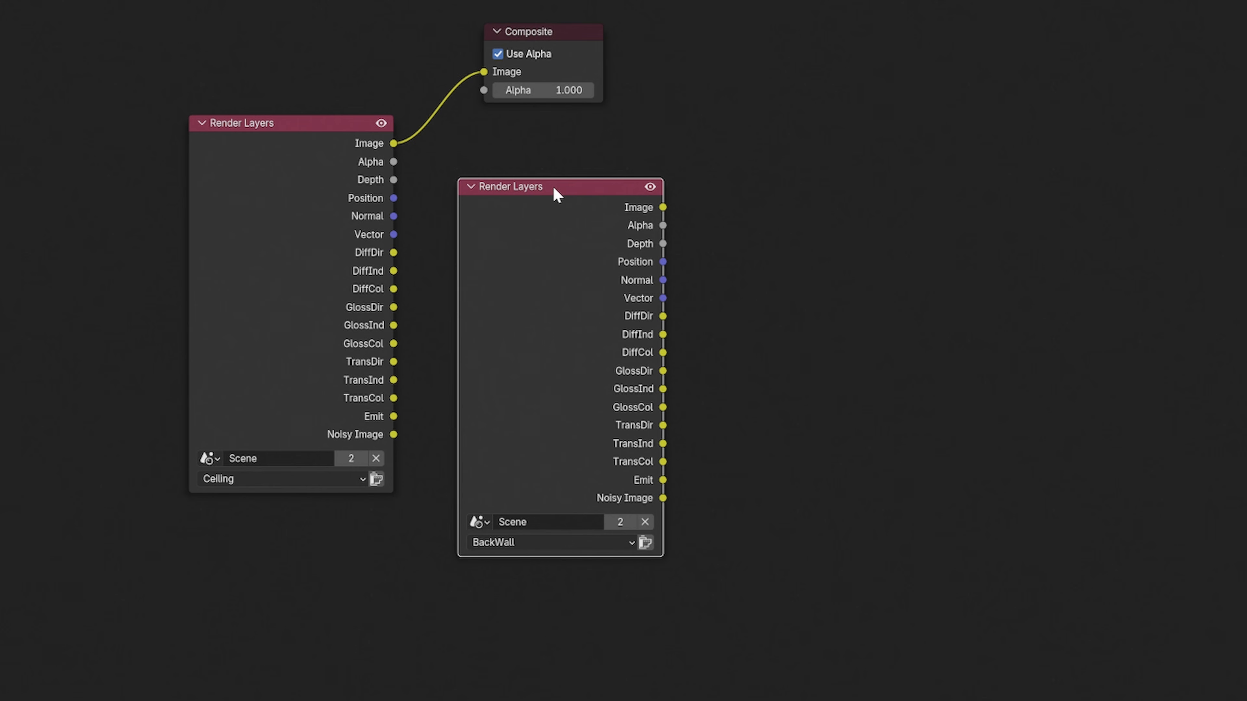
{"action": "left_click_drag", "start_coordinate": [555, 186], "coordinate": [554, 184]}
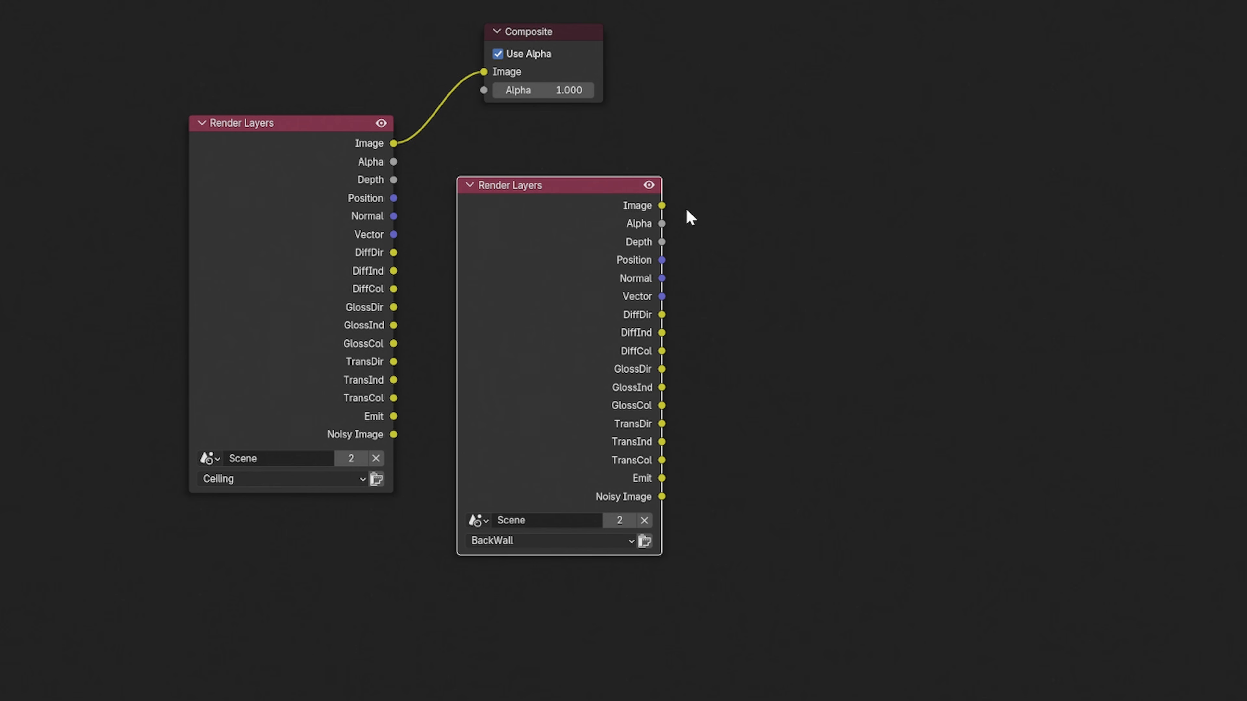
- Add a File Output node and connect the BackWall Render Layers node's Image output to its Image input
{"action": "left_click", "coordinate": [732, 220]}
{"action": "key", "text": "shift+a"}
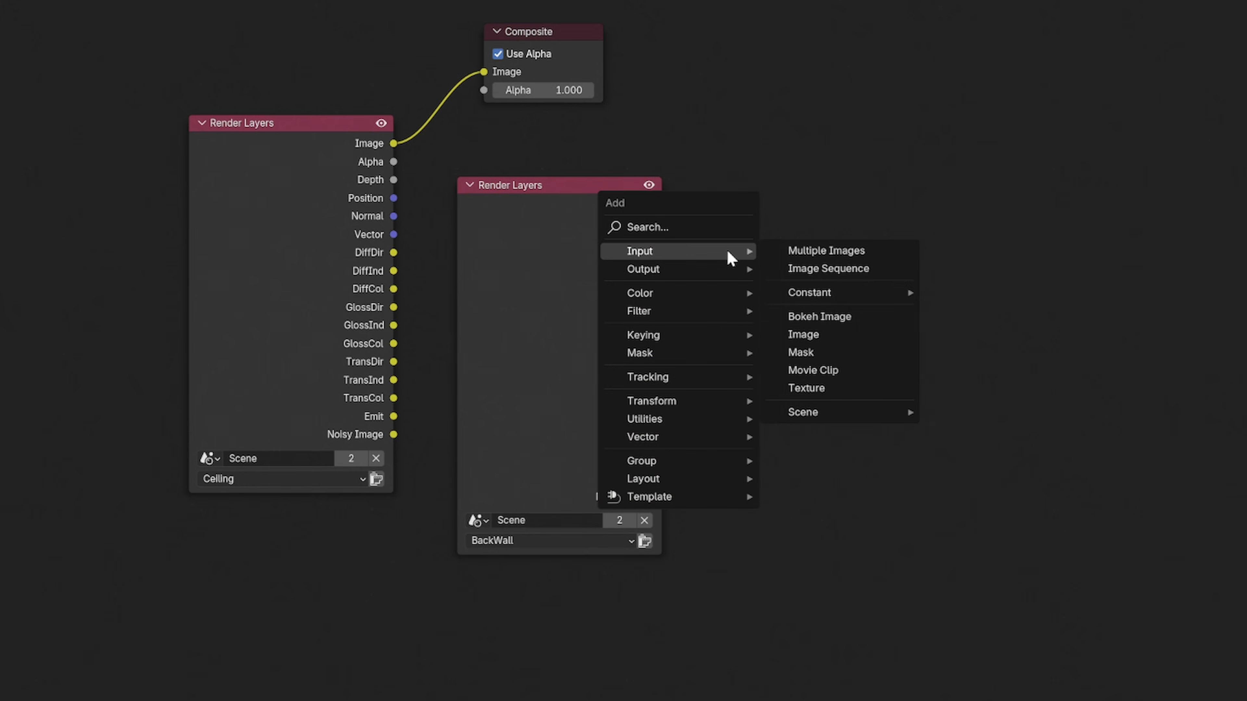
{"action": "mouse_move", "coordinate": [720, 273]}
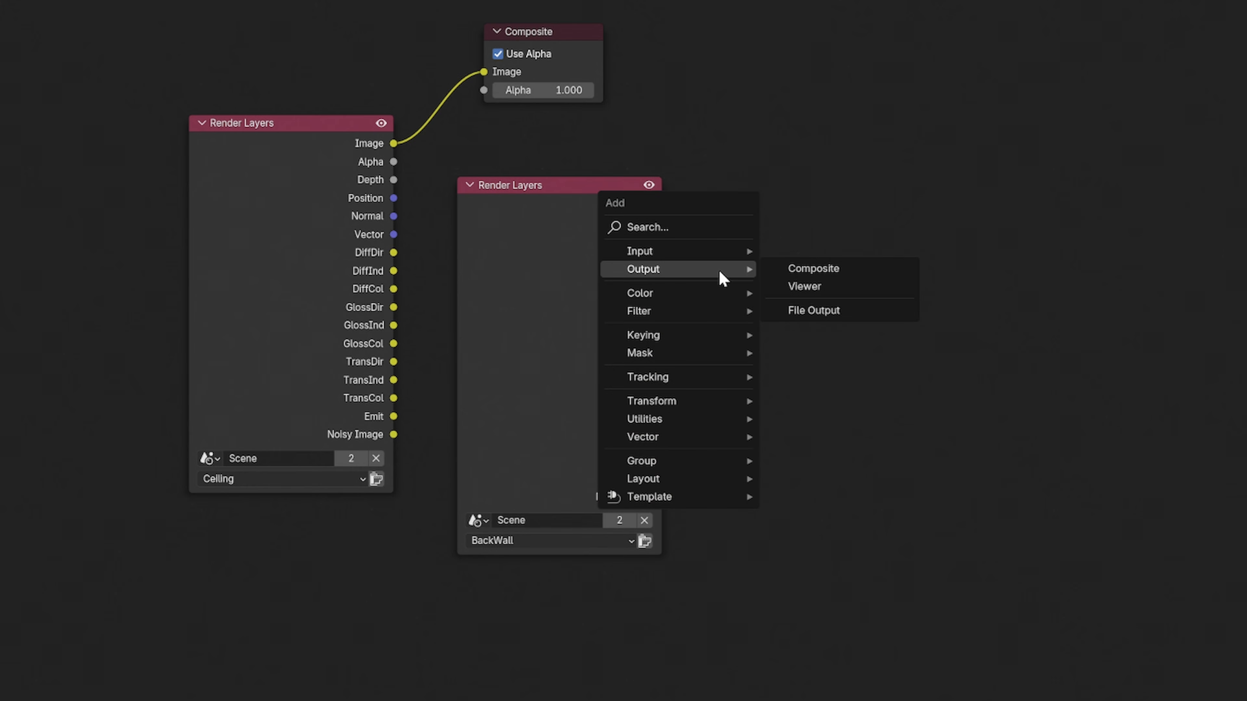
{"action": "left_click", "coordinate": [809, 310]}
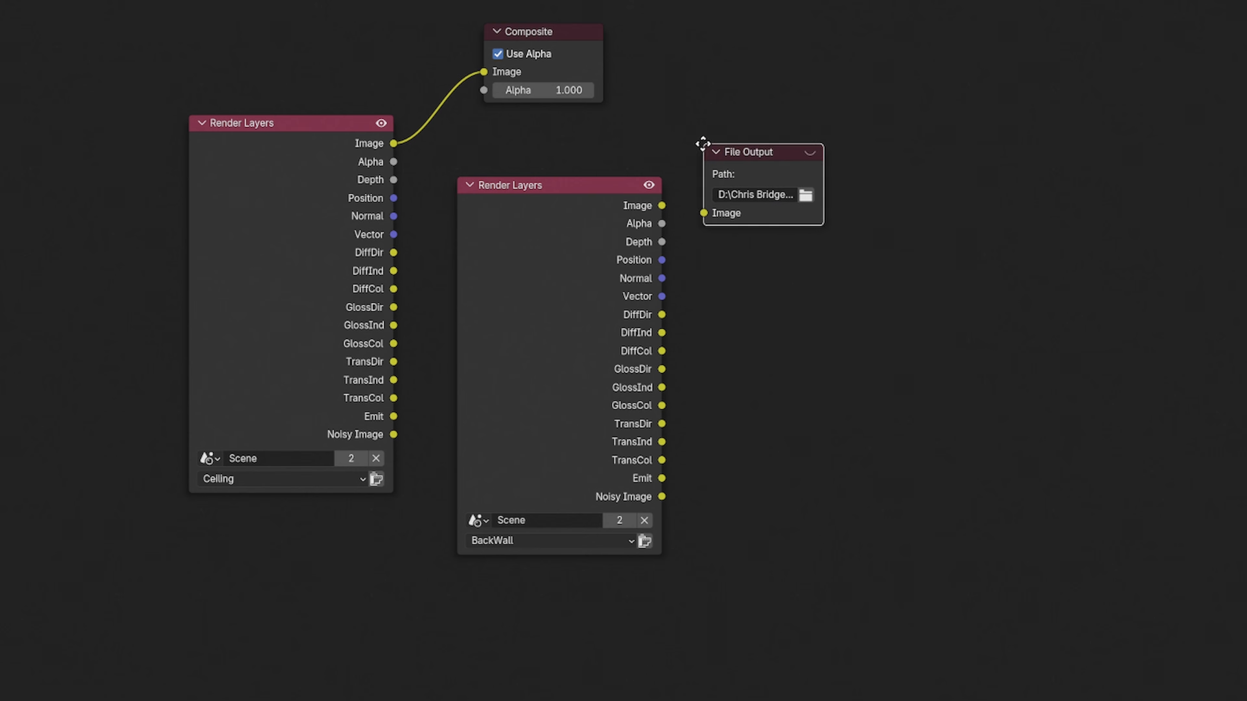
{"action": "left_click", "coordinate": [725, 102]}
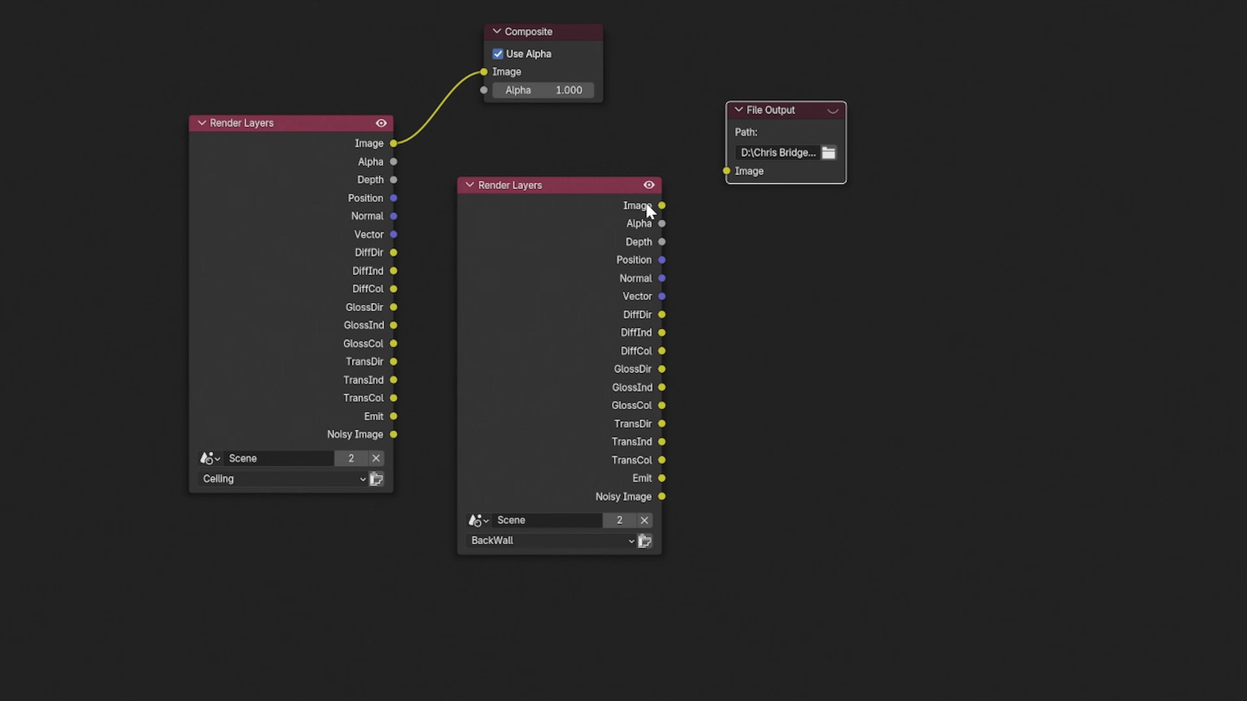
{"action": "left_click_drag", "start_coordinate": [662, 205], "coordinate": [726, 171]}
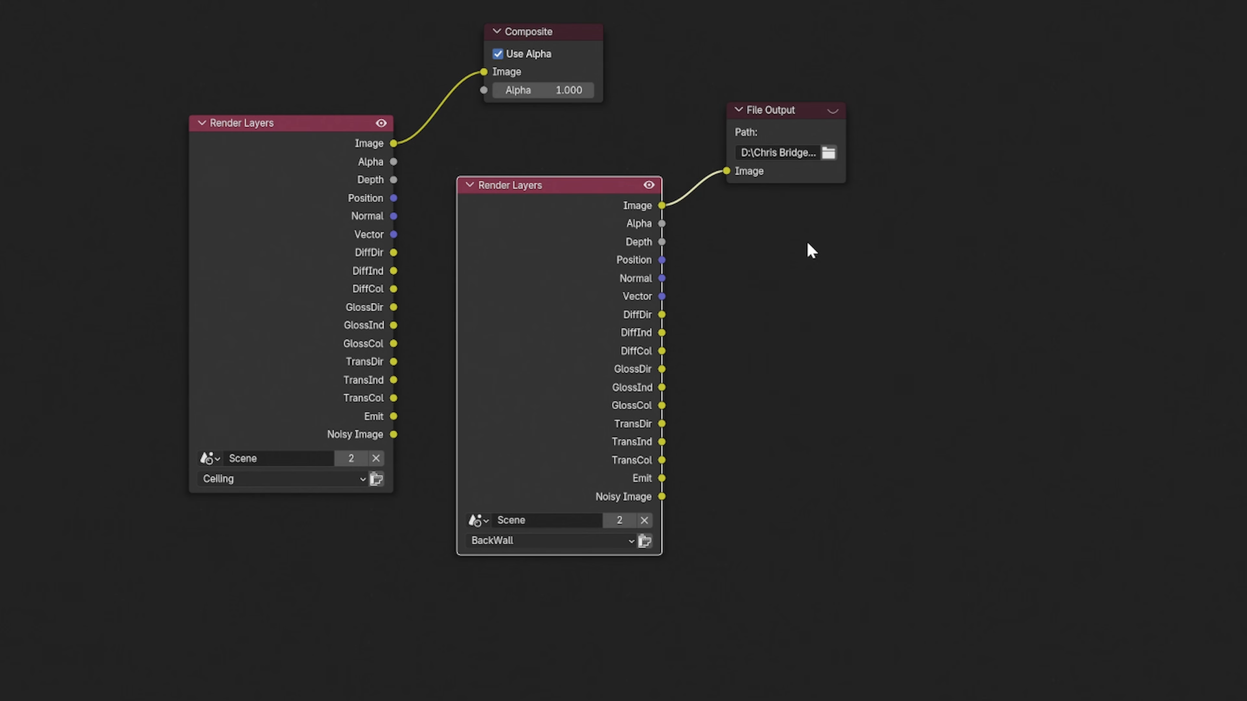
- Set the File Output node's path to the TutRenders\BackWall folder with the file name BackWall_
{"action": "left_click", "coordinate": [779, 109]}
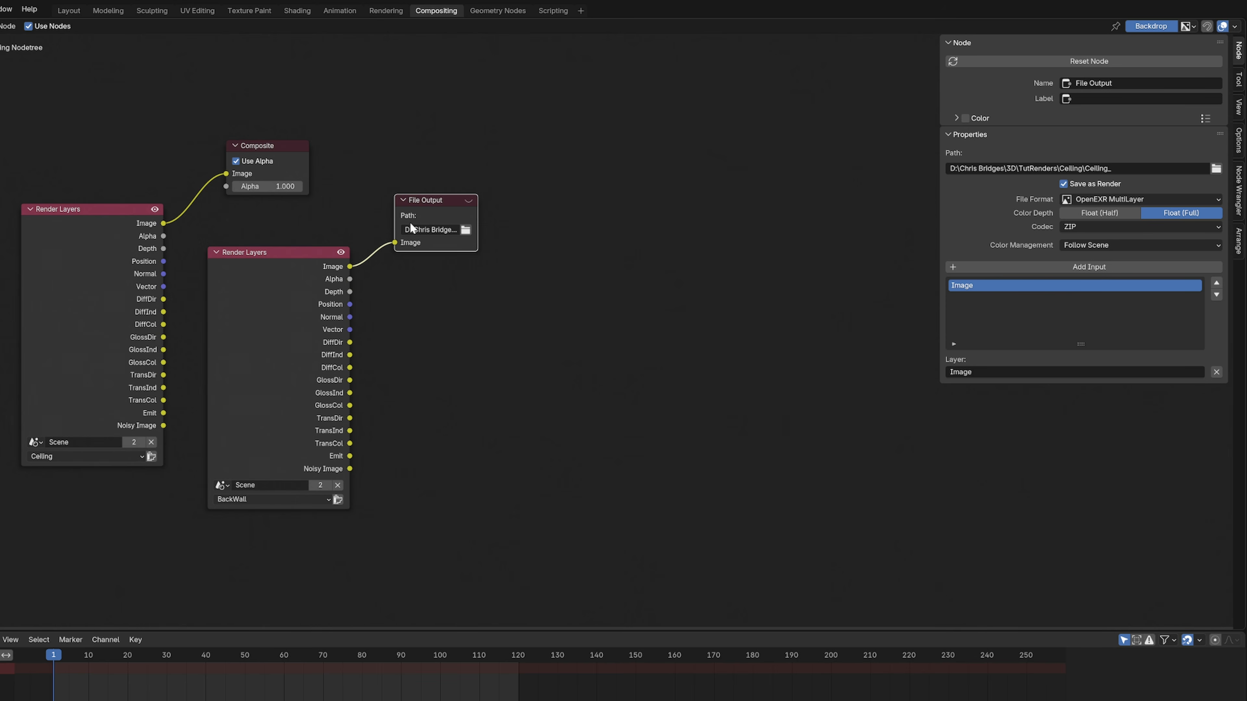
{"action": "left_click", "coordinate": [1215, 168]}
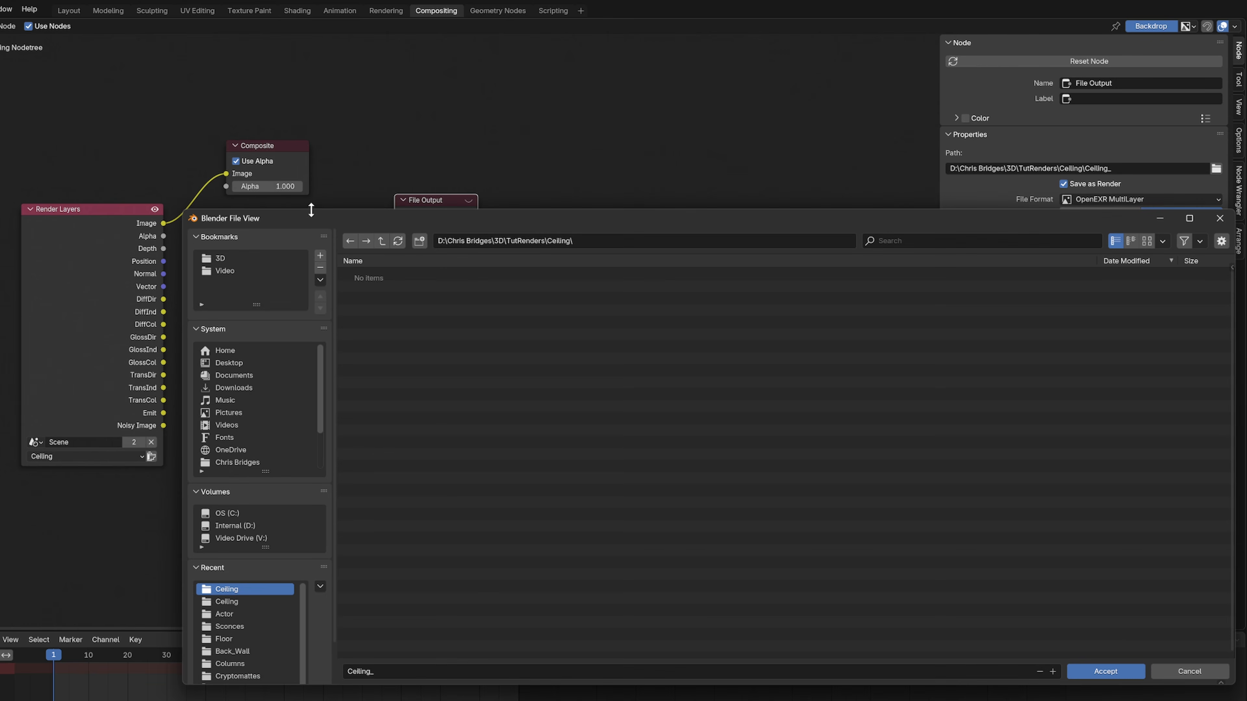
{"action": "left_click", "coordinate": [382, 241]}
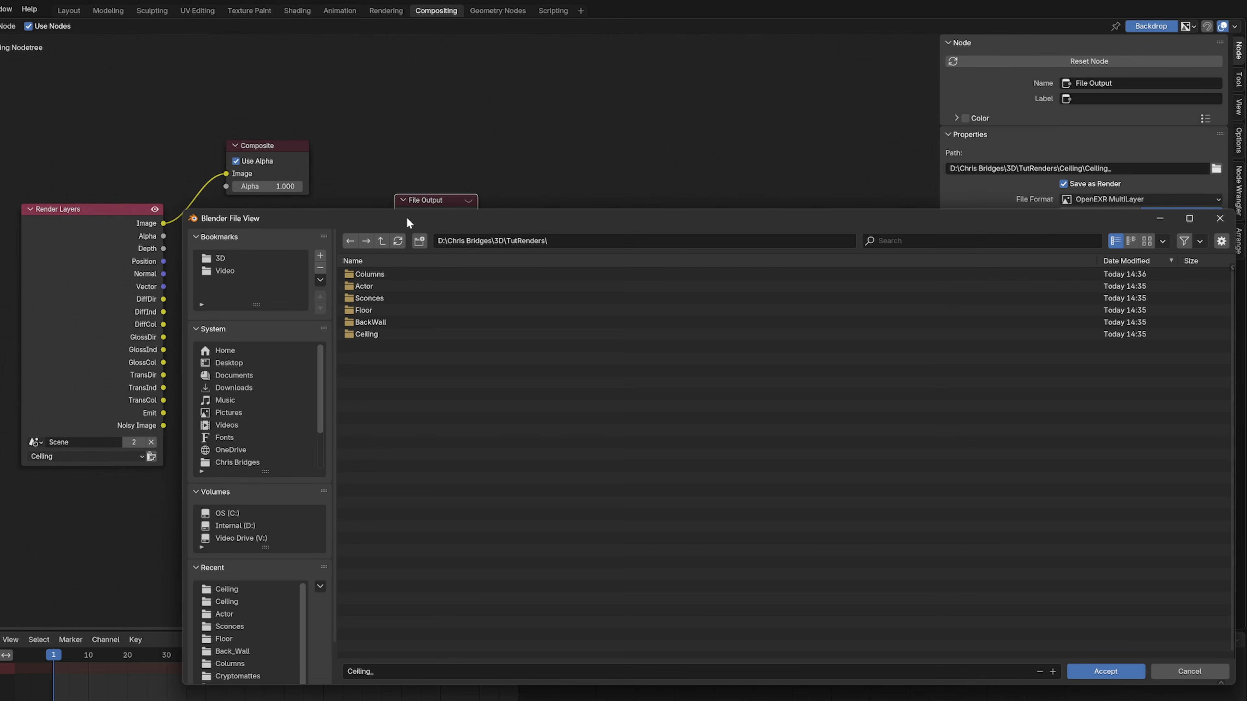
{"action": "left_click", "coordinate": [376, 322]}
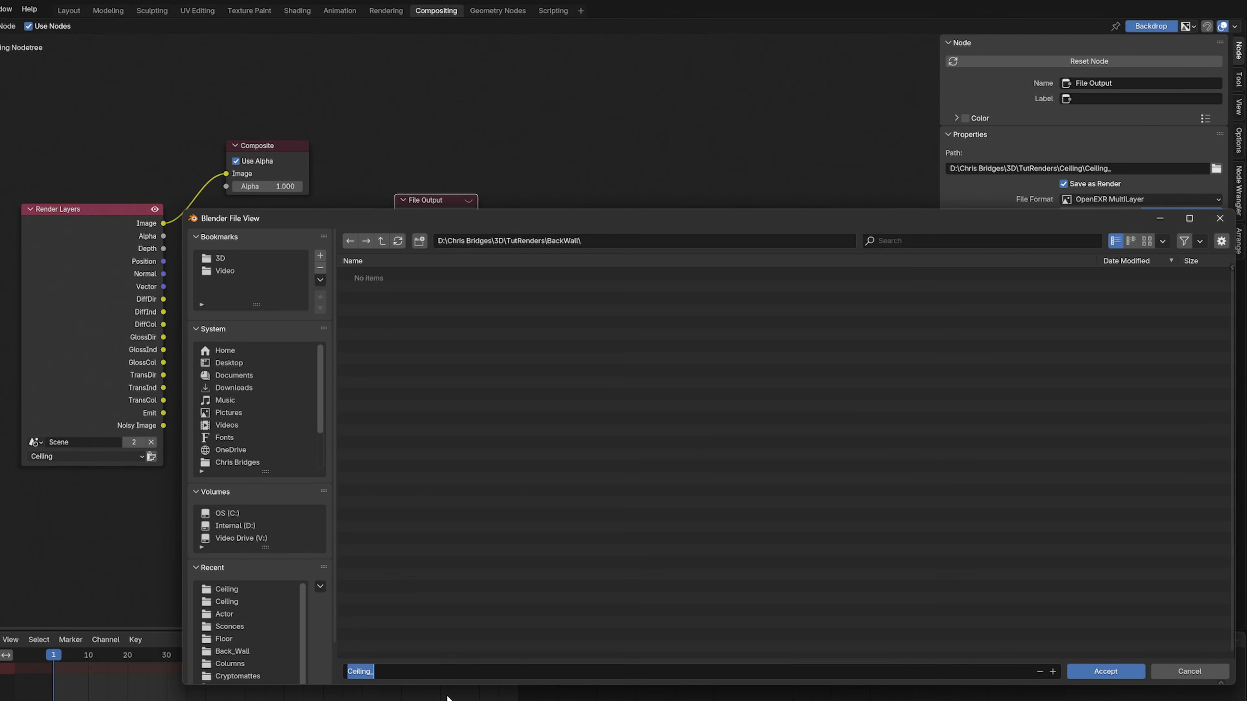
{"action": "type", "text": "BackWall_"}
{"action": "left_click", "coordinate": [1109, 673]}
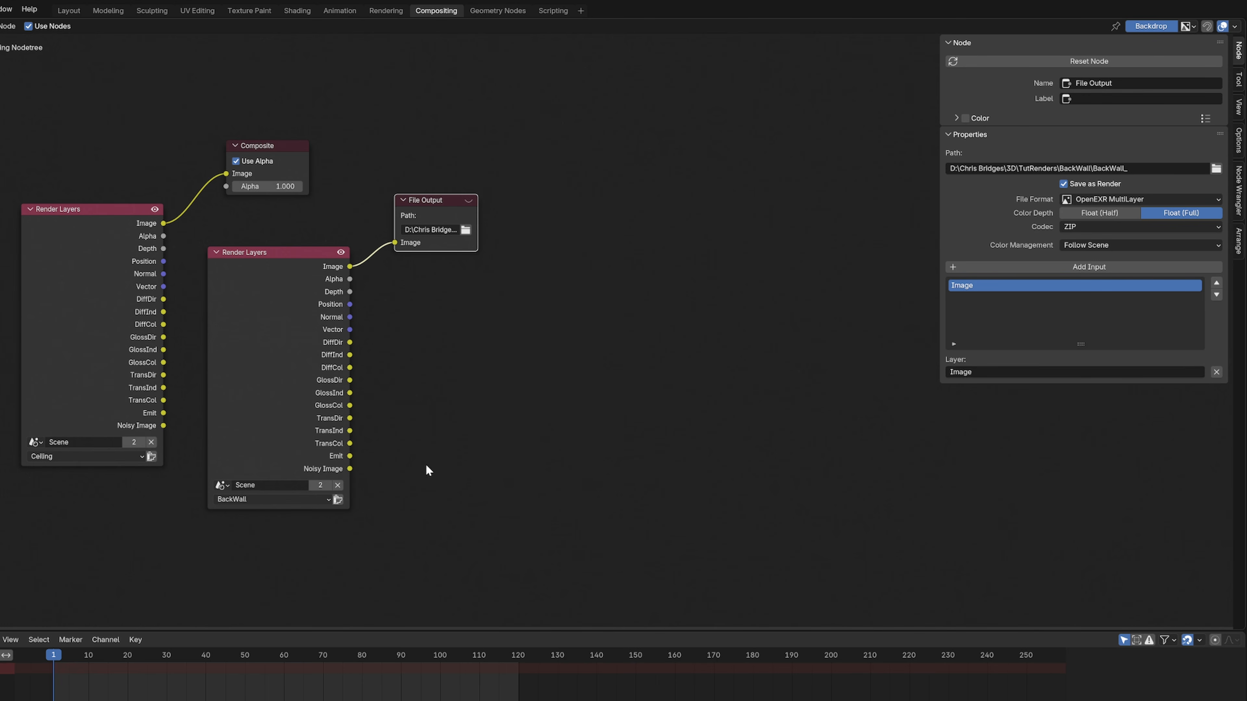
- Rename the File Output node's Image input layer to BackWall_
{"action": "left_click", "coordinate": [971, 374]}
{"action": "type", "text": "BackWall_"}
{"action": "key", "text": "Return"}
{"action": "left_click_drag", "start_coordinate": [1, 127], "coordinate": [185, 508]}
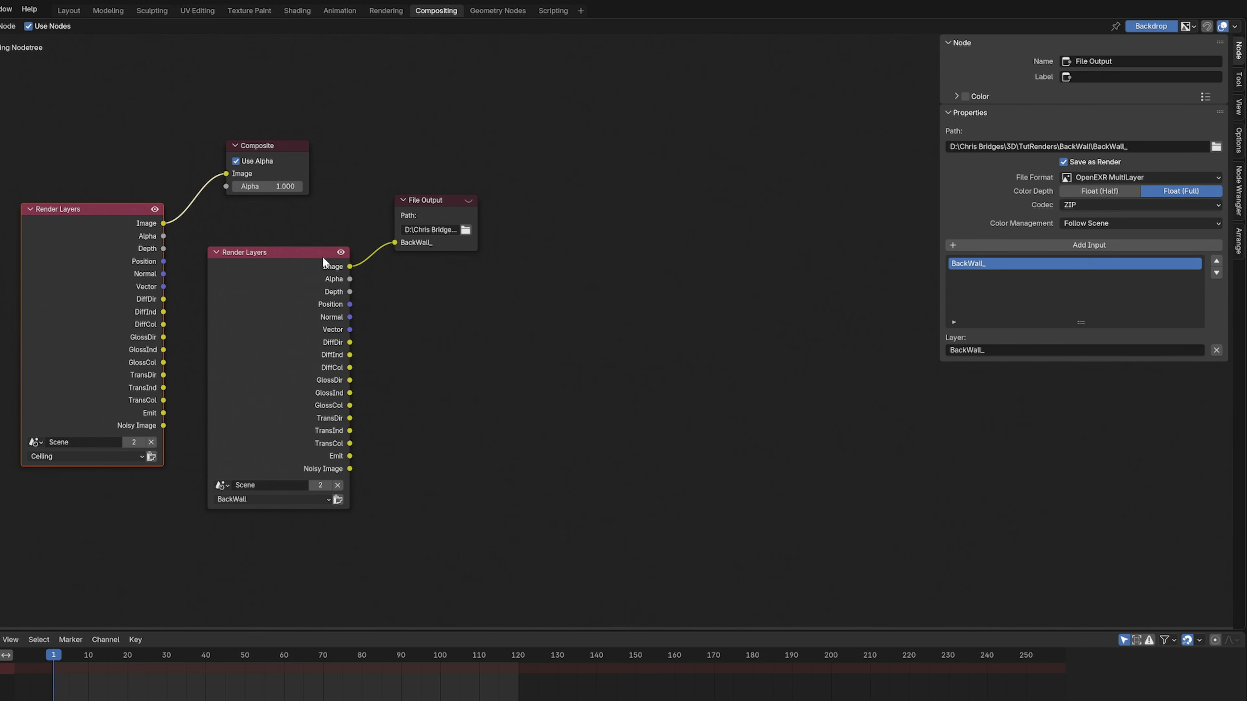
{"action": "left_click", "coordinate": [305, 254]}
- Add a second input named Depth to the File Output node and connect the BackWall node's Depth output to it
{"action": "left_click", "coordinate": [426, 208]}
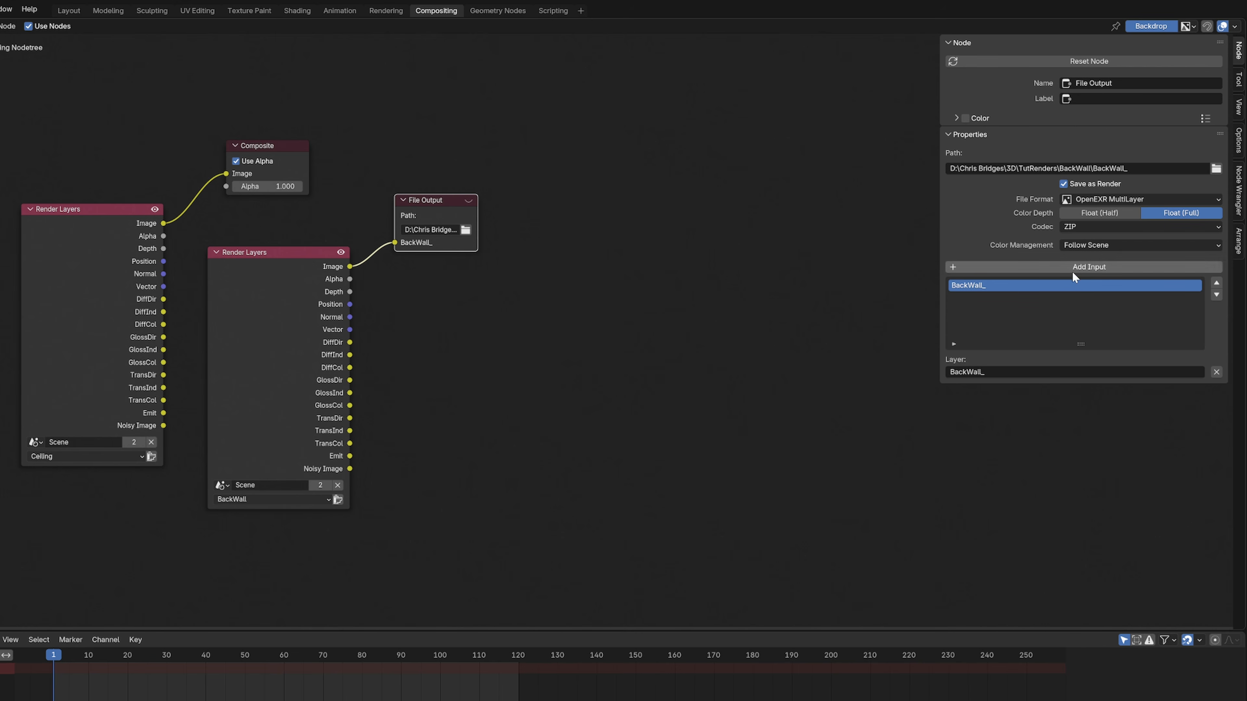
{"action": "left_click", "coordinate": [1050, 268]}
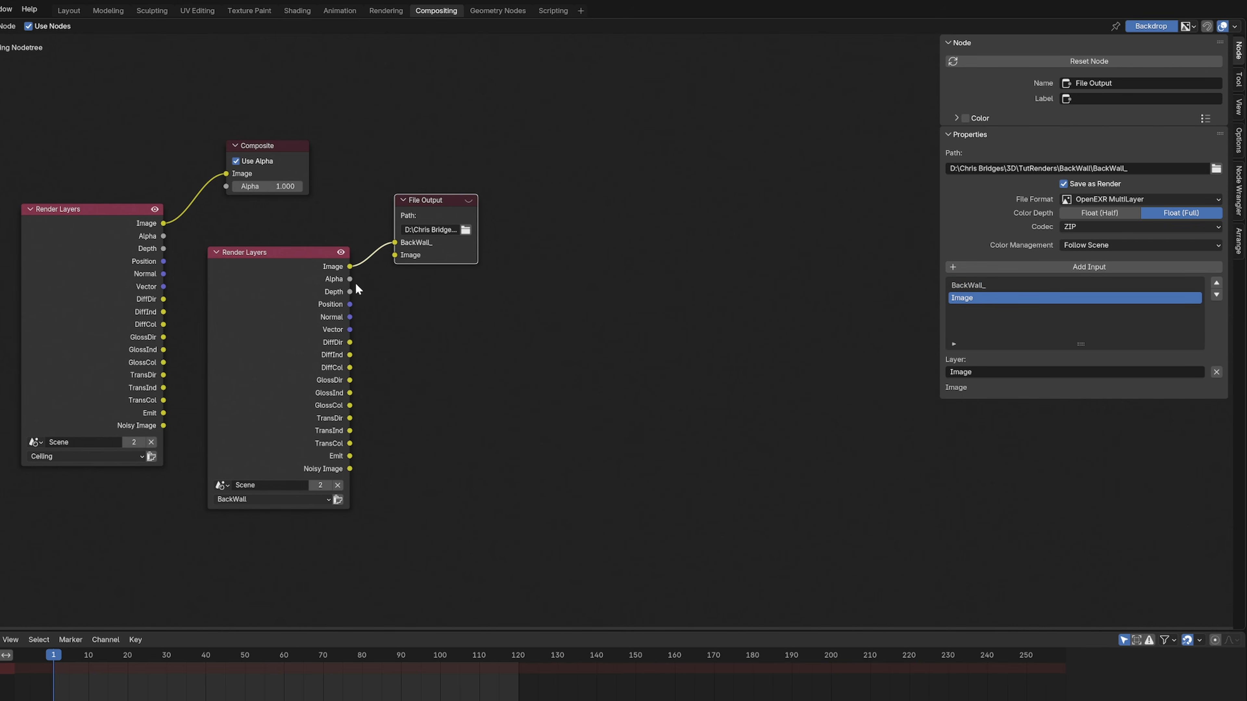
{"action": "left_click_drag", "start_coordinate": [350, 291], "coordinate": [379, 280]}
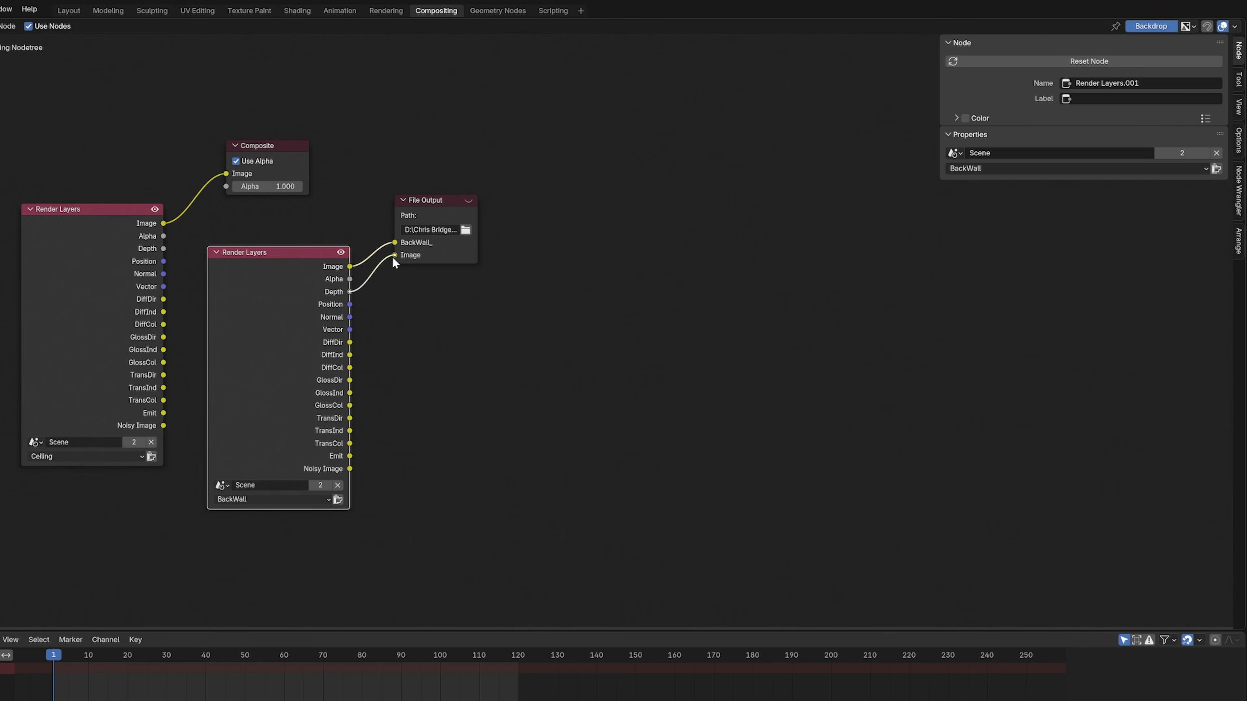
{"action": "left_click", "coordinate": [443, 215]}
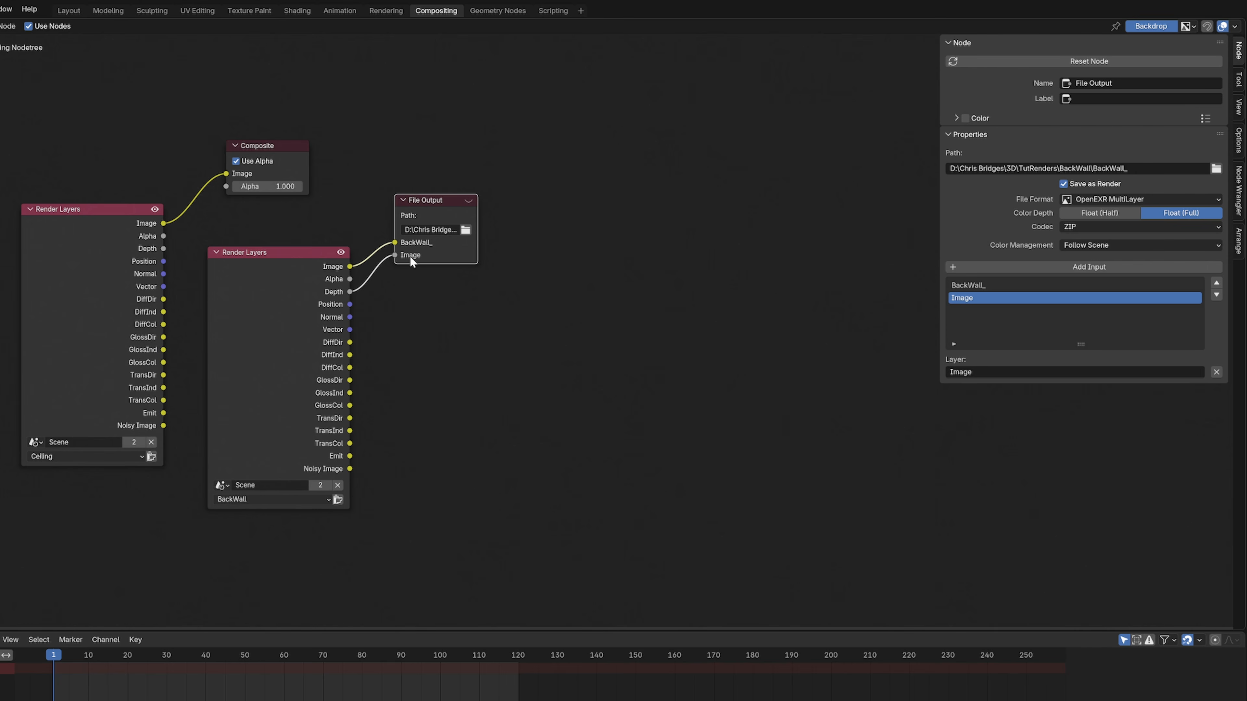
{"action": "left_click", "coordinate": [977, 372]}
{"action": "type", "text": "Depth"}
{"action": "key", "text": "Return"}
- Add a third input named Emmit to the File Output node and connect the BackWall node's Emit output to it
{"action": "left_click", "coordinate": [1031, 266]}
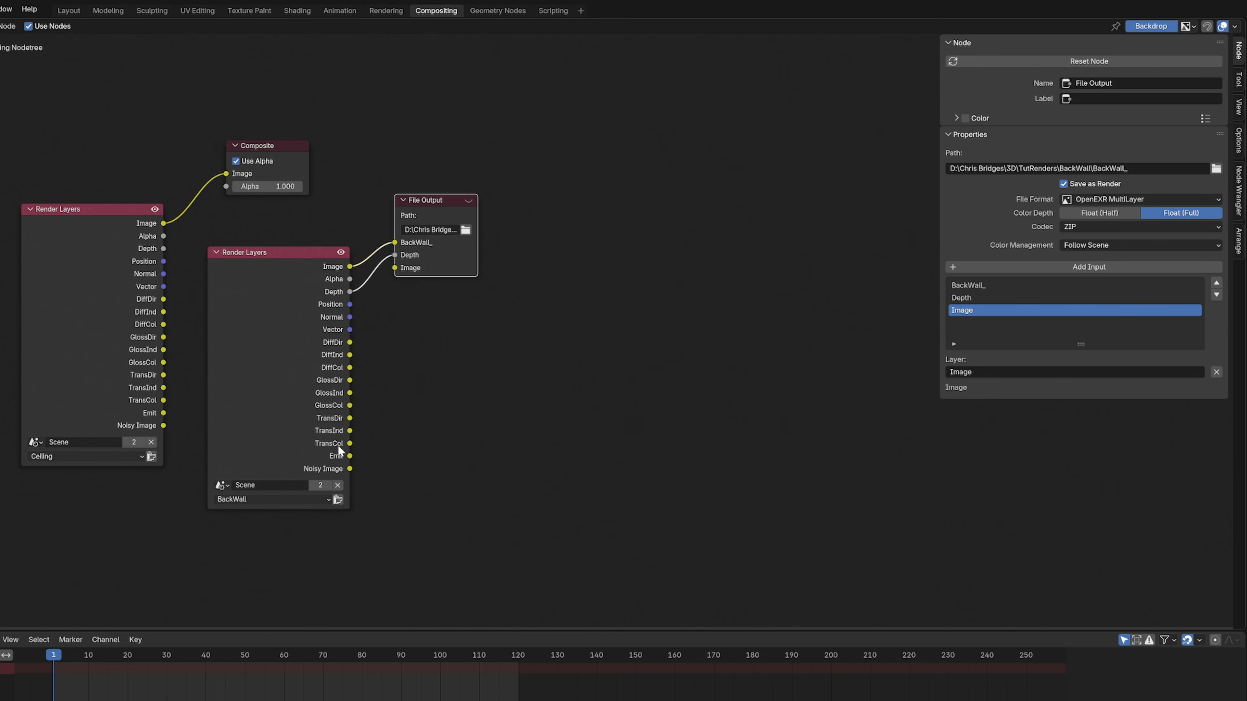
{"action": "left_click_drag", "start_coordinate": [349, 456], "coordinate": [394, 268]}
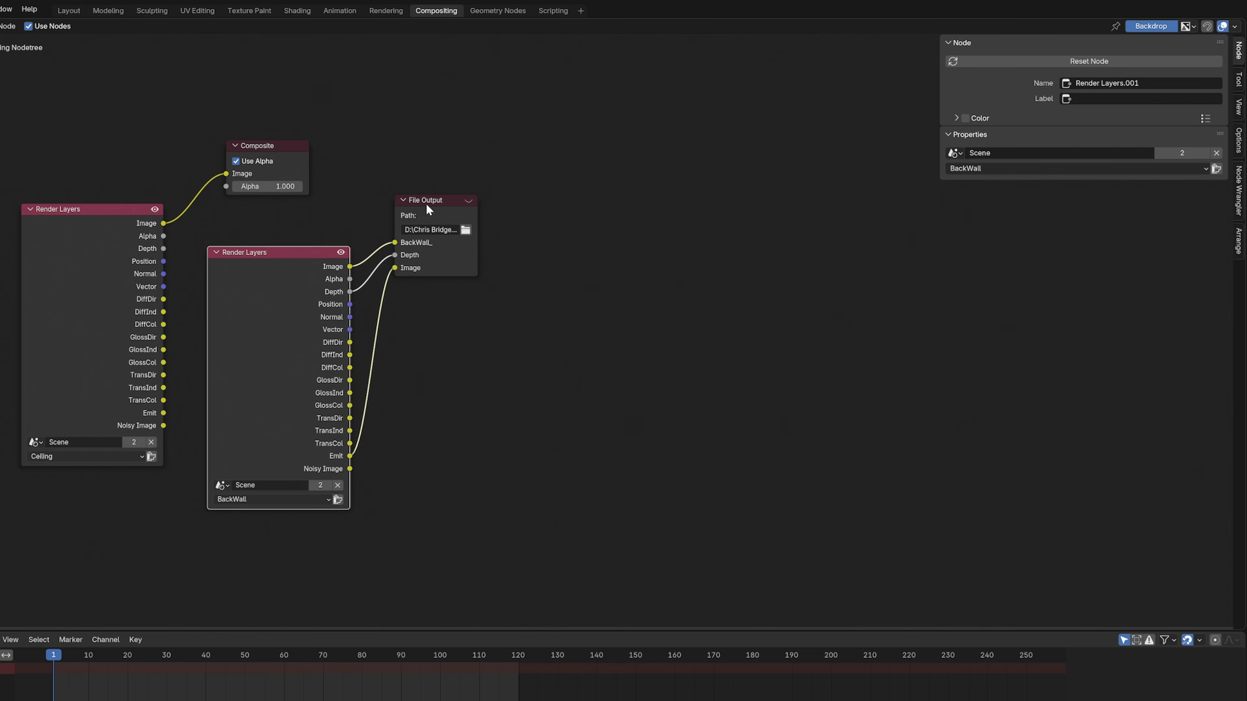
{"action": "left_click", "coordinate": [421, 272]}
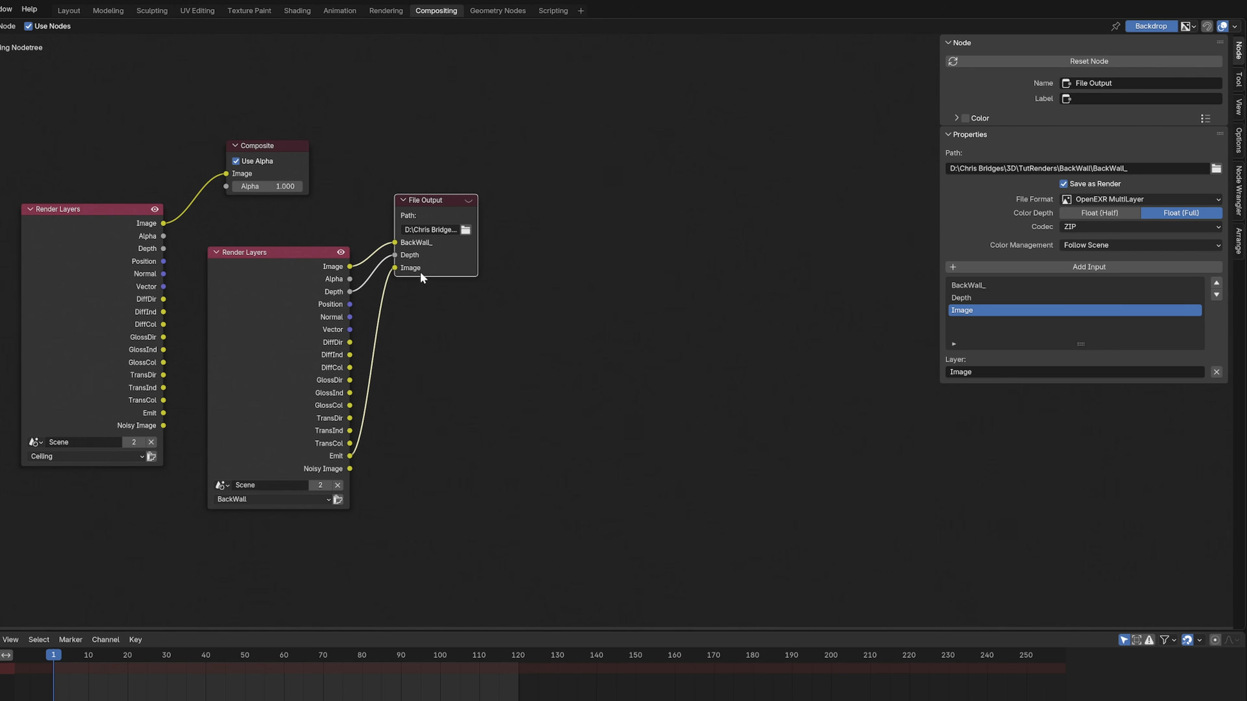
{"action": "left_click", "coordinate": [987, 371]}
{"action": "type", "text": "Emmit"}
{"action": "key", "text": "Return"}
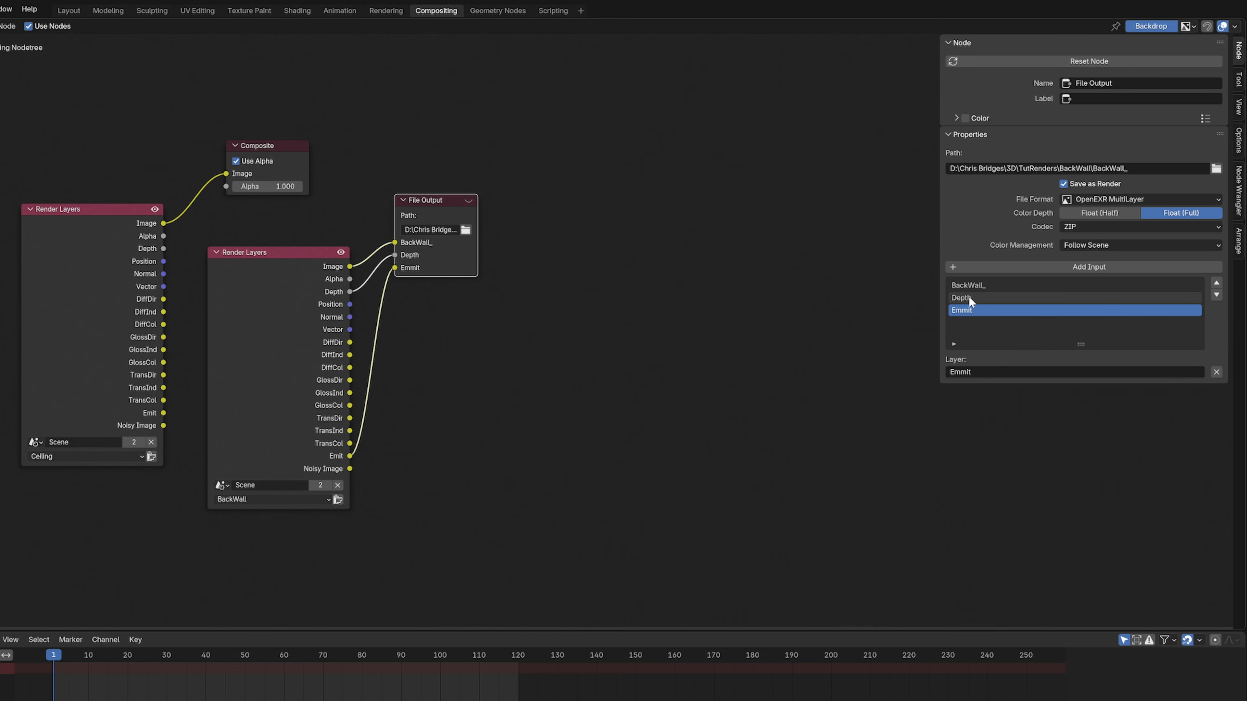
{"action": "scroll", "coordinate": [975, 308], "scroll_direction": "down", "scroll_amount": 1}
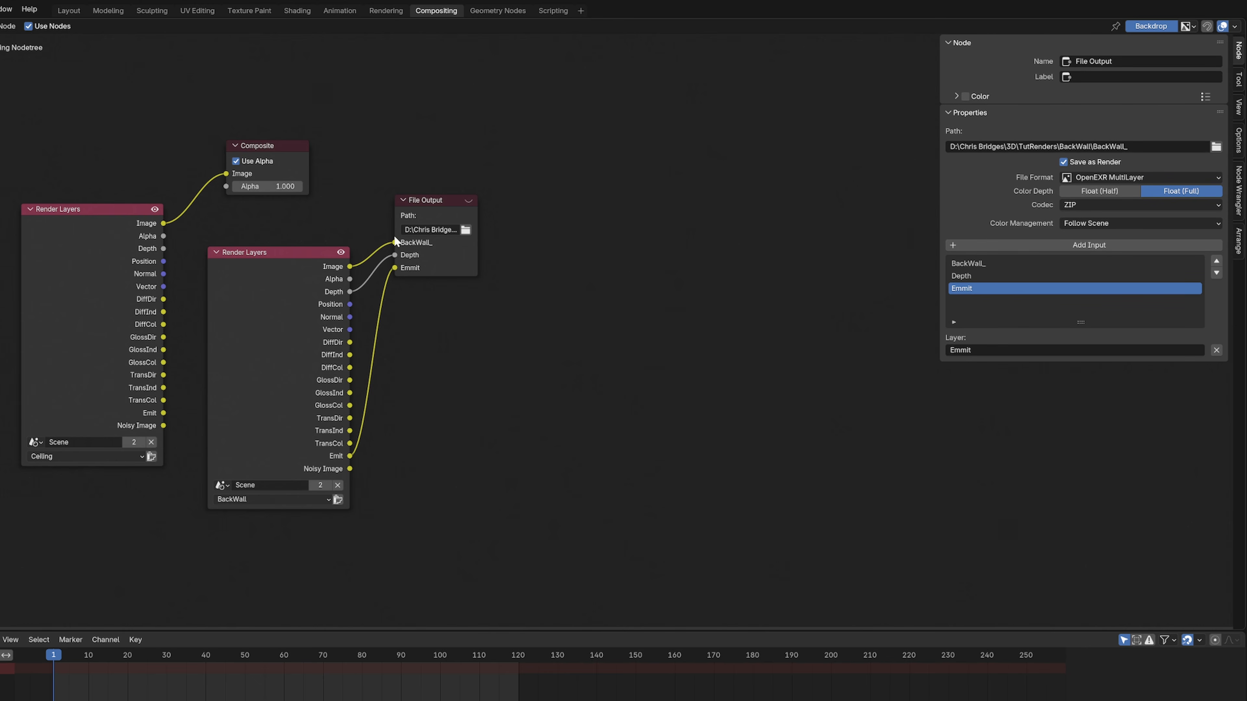
- Copy the BackWall Render Layers and File Output pair, place the copy beside the original slightly lower, and assign it the Columns layer
{"action": "left_click", "coordinate": [427, 204]}
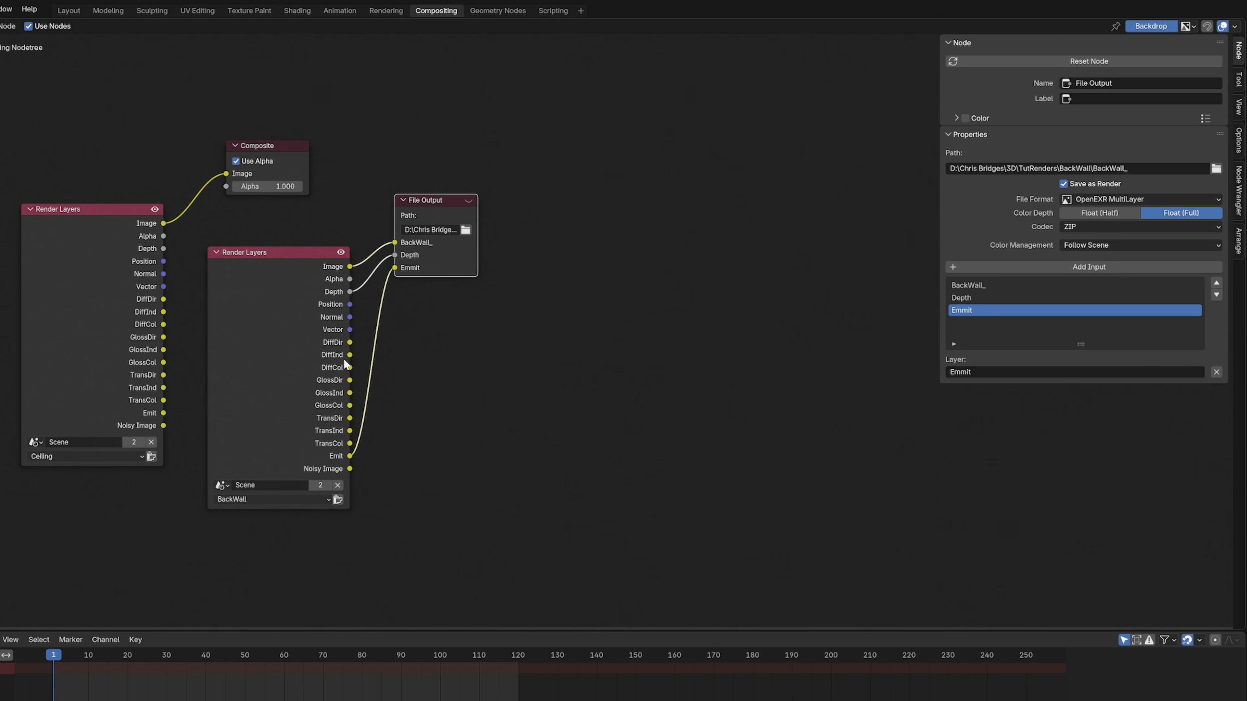
{"action": "mouse_move", "coordinate": [433, 199]}
{"action": "left_mouse_down"}
{"action": "mouse_move", "coordinate": [467, 202]}
{"action": "mouse_move", "coordinate": [440, 196]}
{"action": "left_mouse_up"}
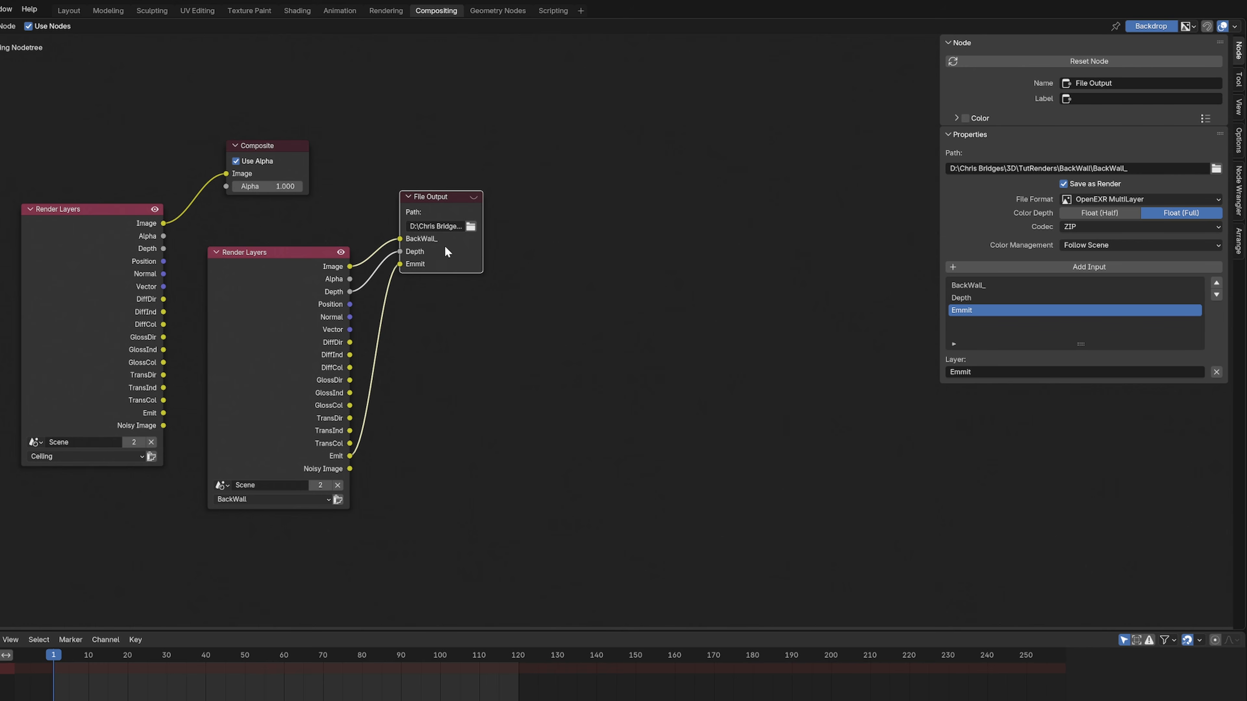
{"action": "left_click", "coordinate": [272, 266]}
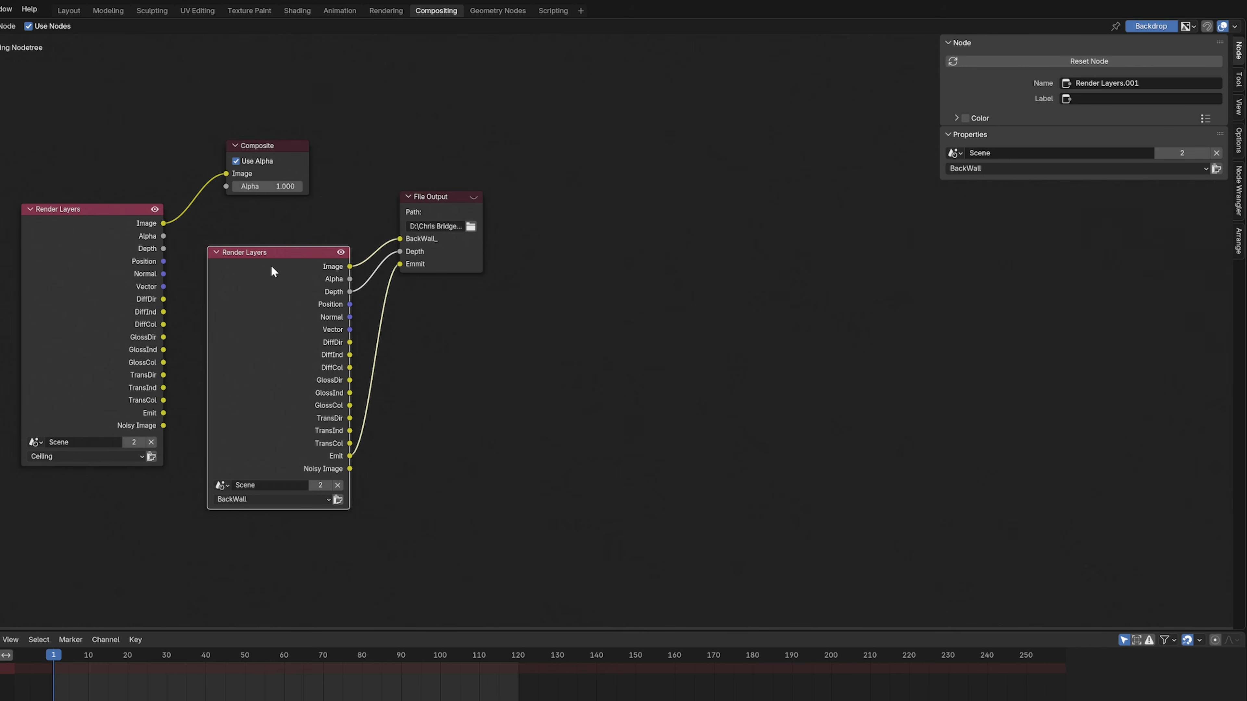
{"action": "left_click_drag", "start_coordinate": [520, 165], "coordinate": [328, 342]}
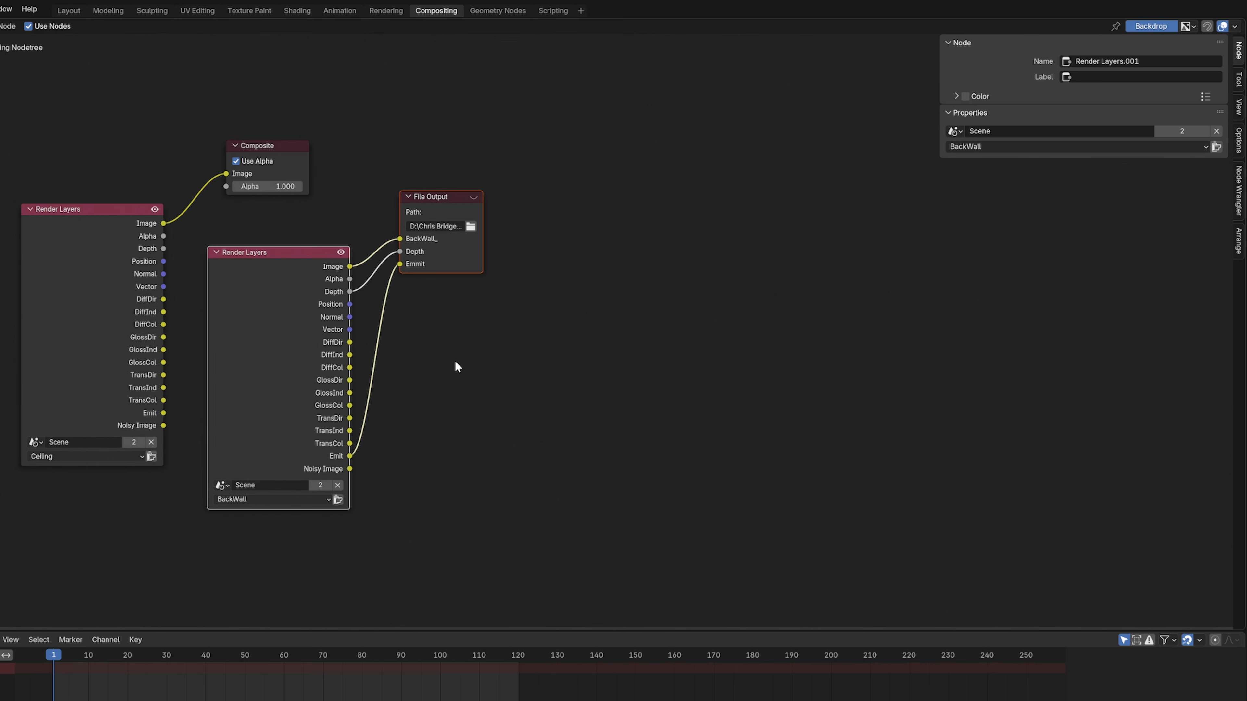
{"action": "left_click", "coordinate": [596, 308]}
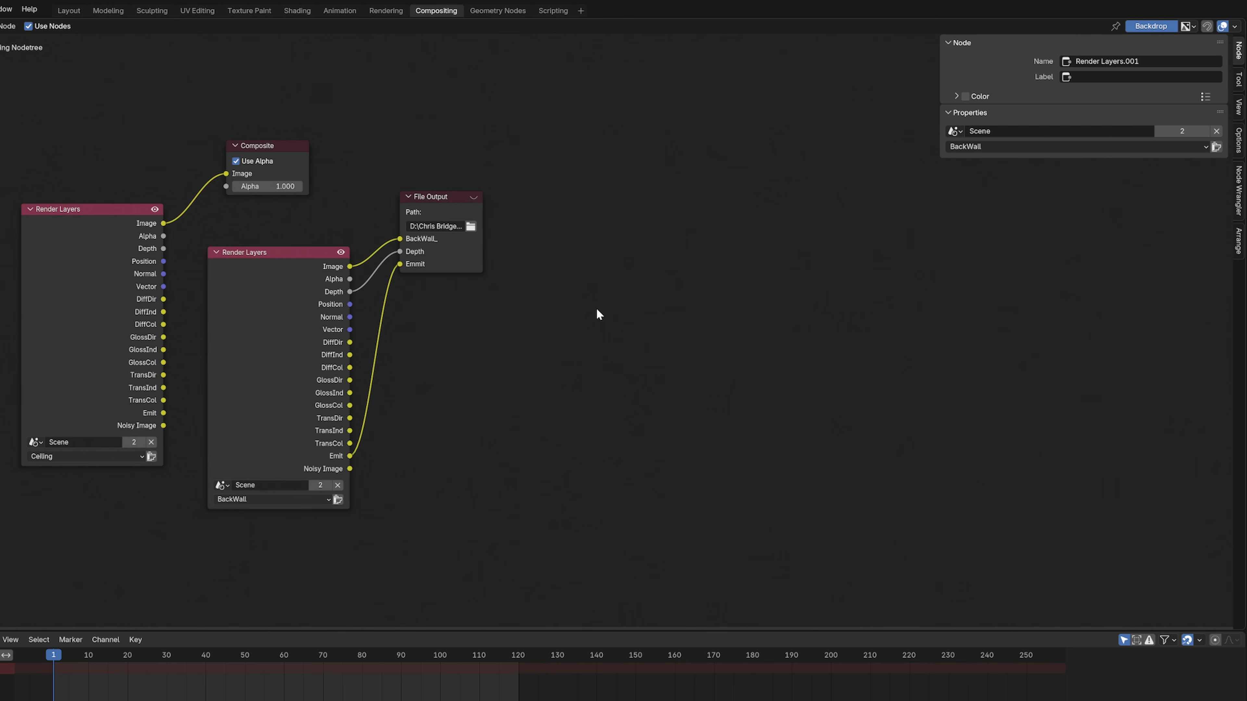
{"action": "key", "text": "ctrl+v"}
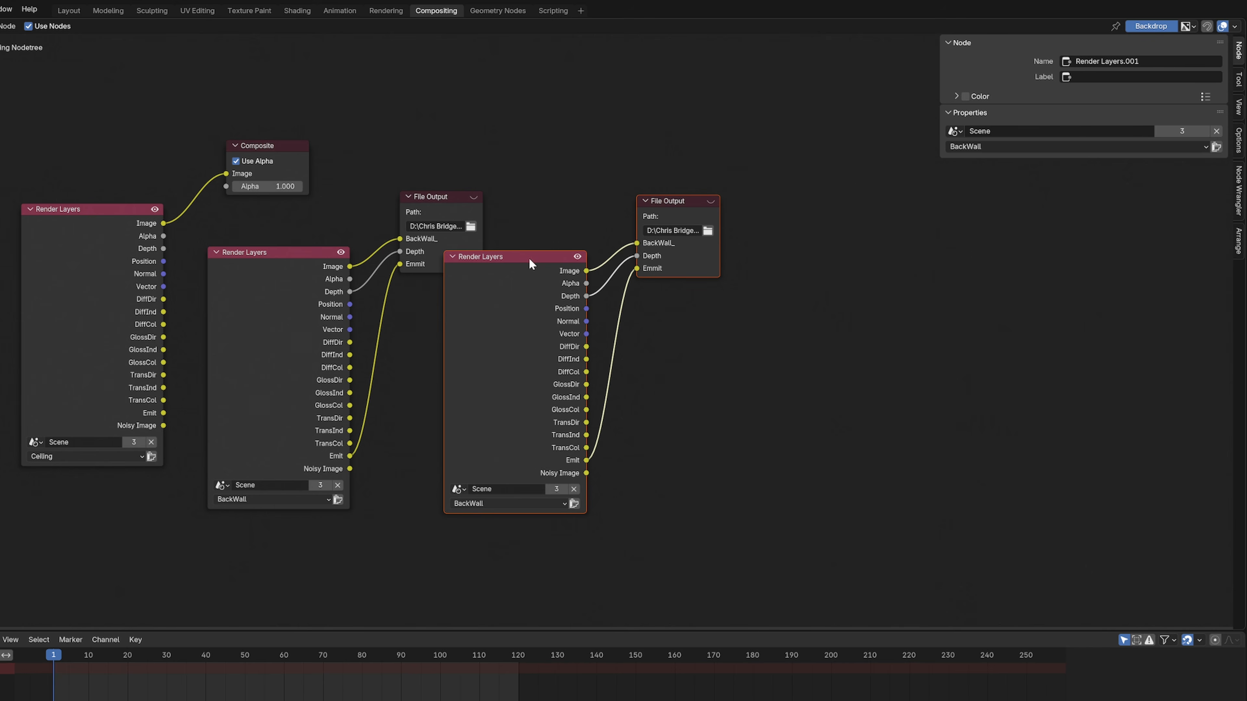
{"action": "left_click_drag", "start_coordinate": [529, 257], "coordinate": [506, 294]}
{"action": "left_click", "coordinate": [640, 409]}
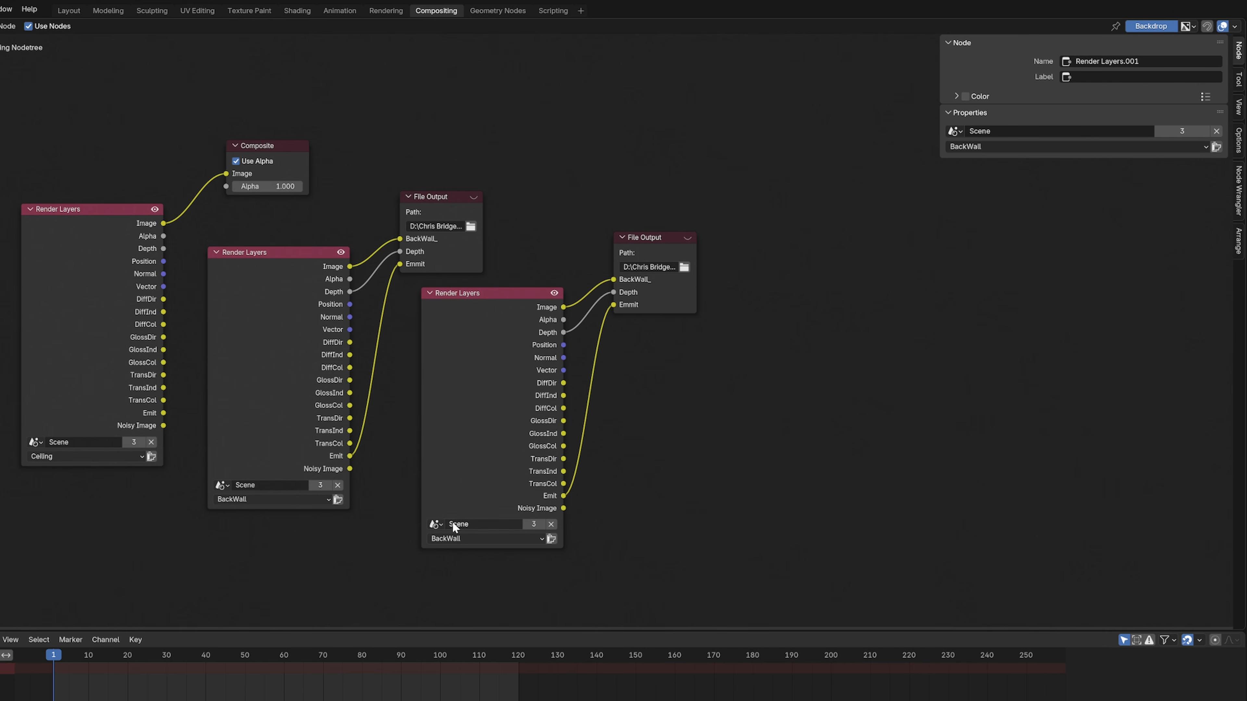
{"action": "left_click", "coordinate": [449, 537]}
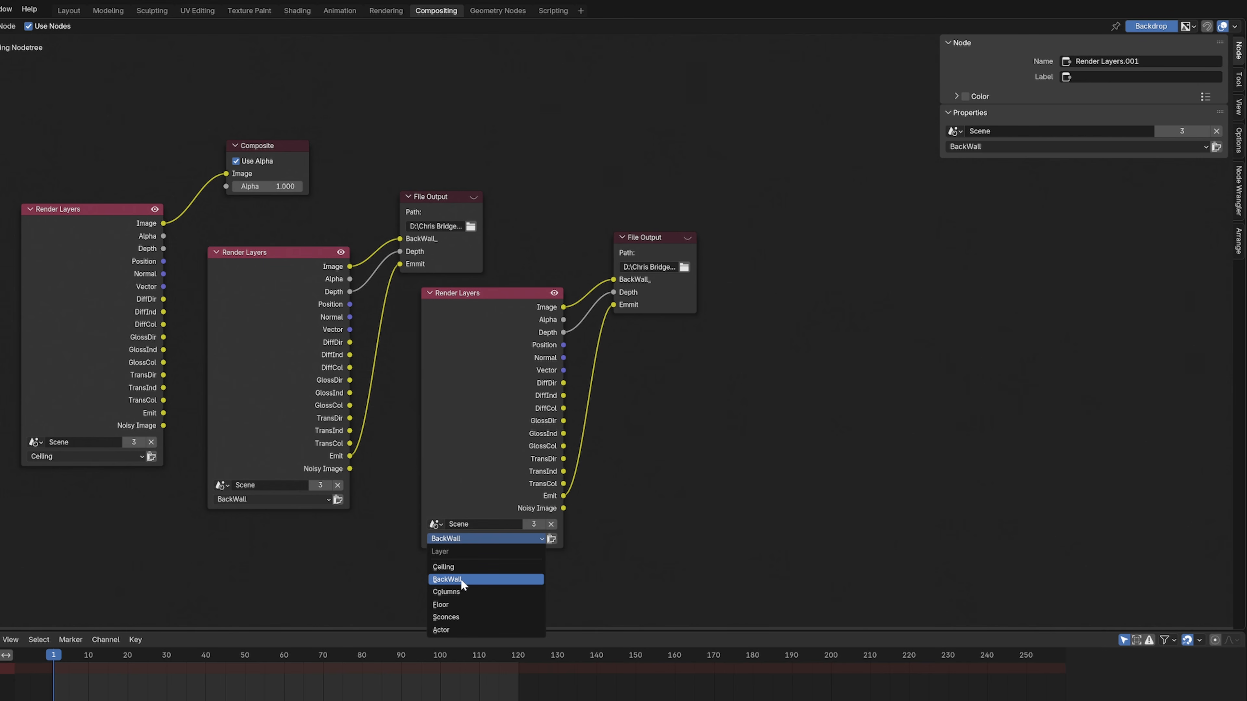
{"action": "left_click", "coordinate": [458, 591]}
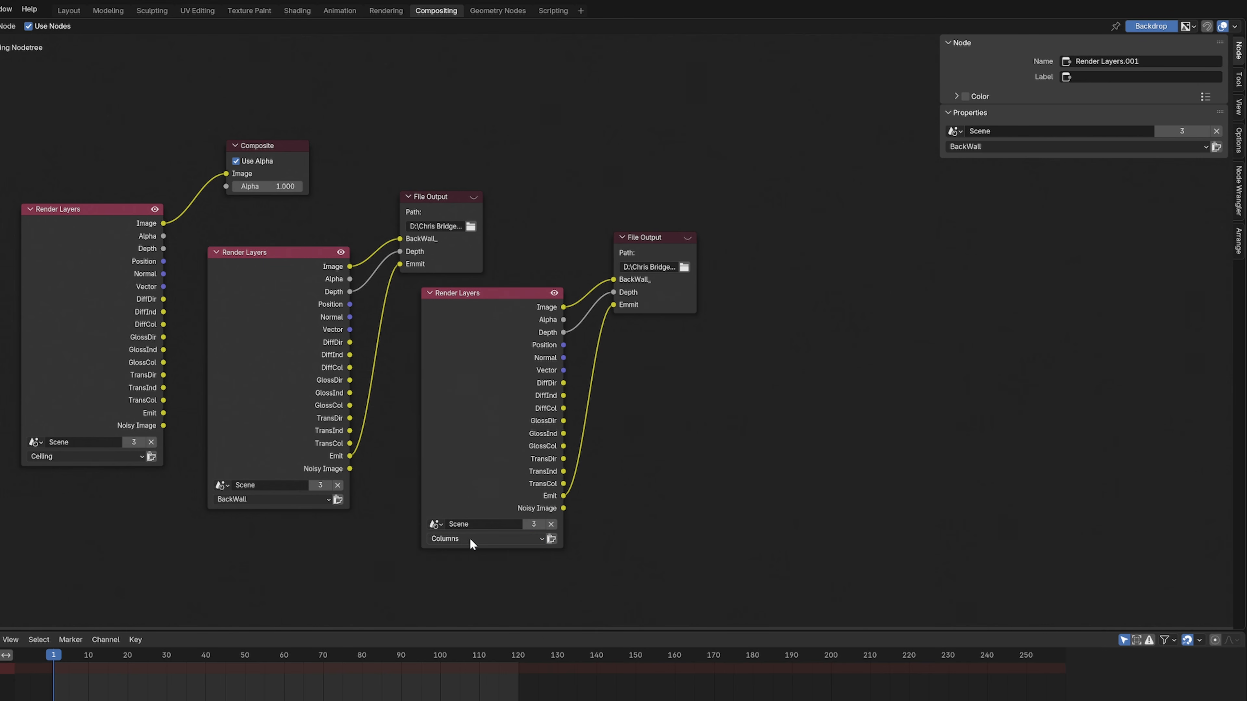
- Set the Columns File Output node's path to the TutRenders\Columns folder with the file name Columns_
{"action": "left_click", "coordinate": [656, 238]}
{"action": "left_click", "coordinate": [1216, 169]}
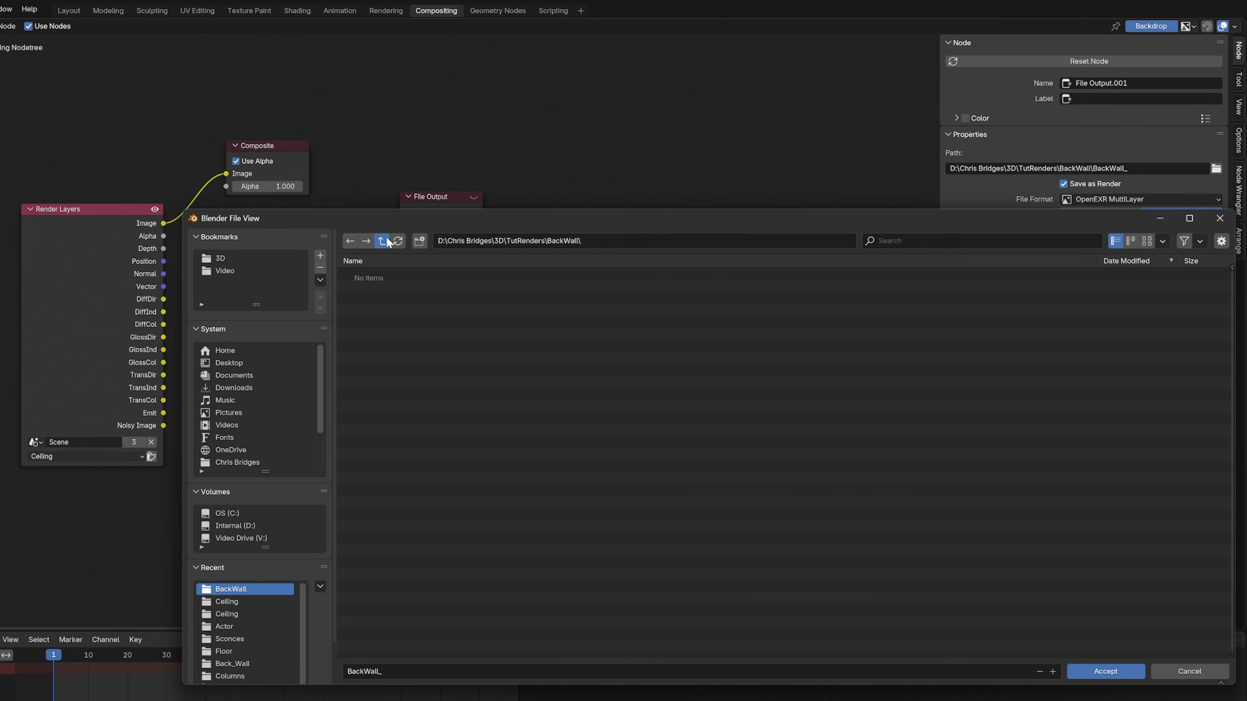
{"action": "left_click", "coordinate": [383, 240]}
{"action": "double_click", "coordinate": [362, 276]}
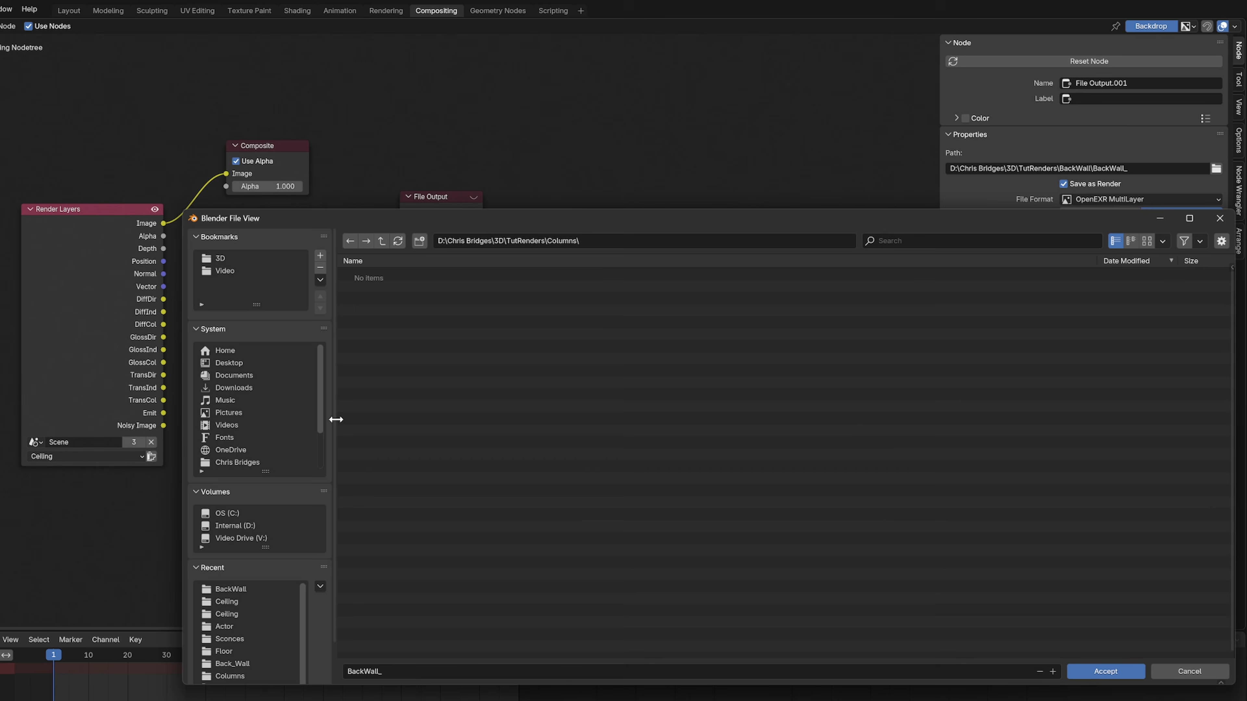
{"action": "left_click", "coordinate": [373, 677]}
{"action": "type", "text": "Columns_"}
{"action": "left_click", "coordinate": [1112, 674]}
- Rename the BackWall_ input layer of the Columns File Output node to Columns_
{"action": "left_click", "coordinate": [984, 286]}
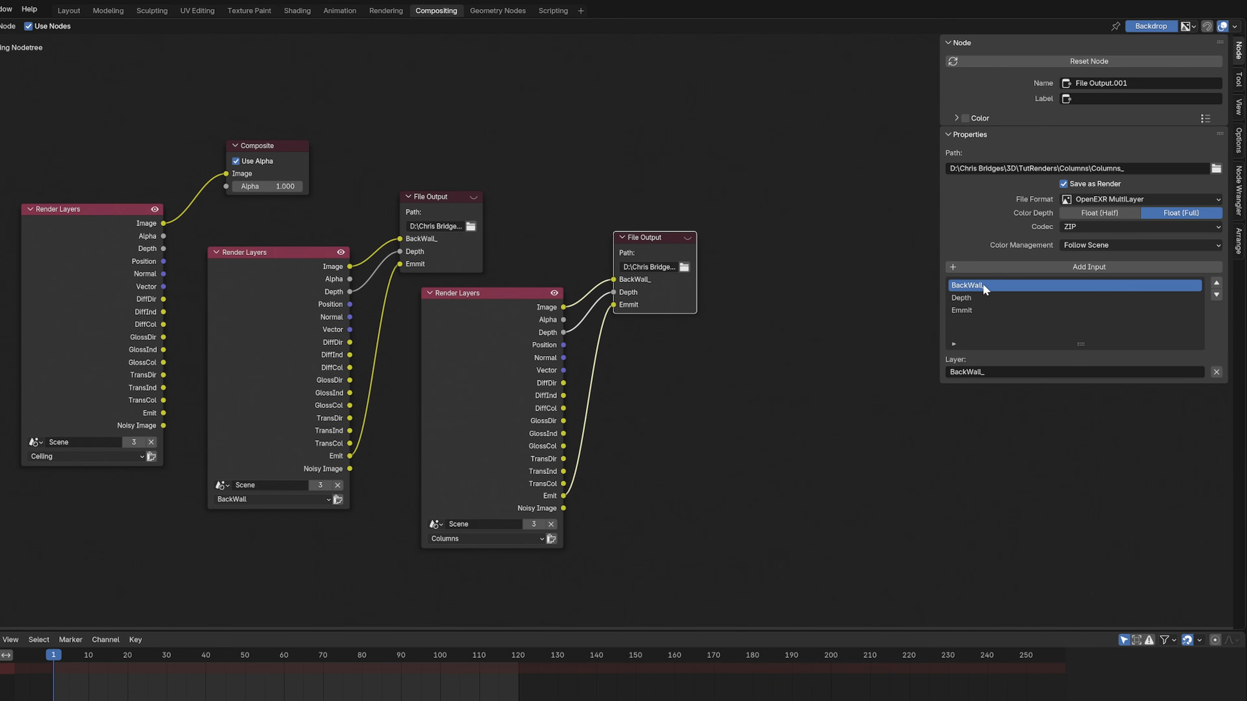
{"action": "left_click", "coordinate": [974, 371]}
{"action": "type", "text": "Columns_"}
{"action": "key", "text": "Return"}
{"action": "mouse_move", "coordinate": [563, 320]}
{"action": "left_mouse_down"}
{"action": "mouse_move", "coordinate": [591, 304]}
{"action": "mouse_move", "coordinate": [582, 314]}
{"action": "left_mouse_up"}
{"action": "key", "text": "Escape"}
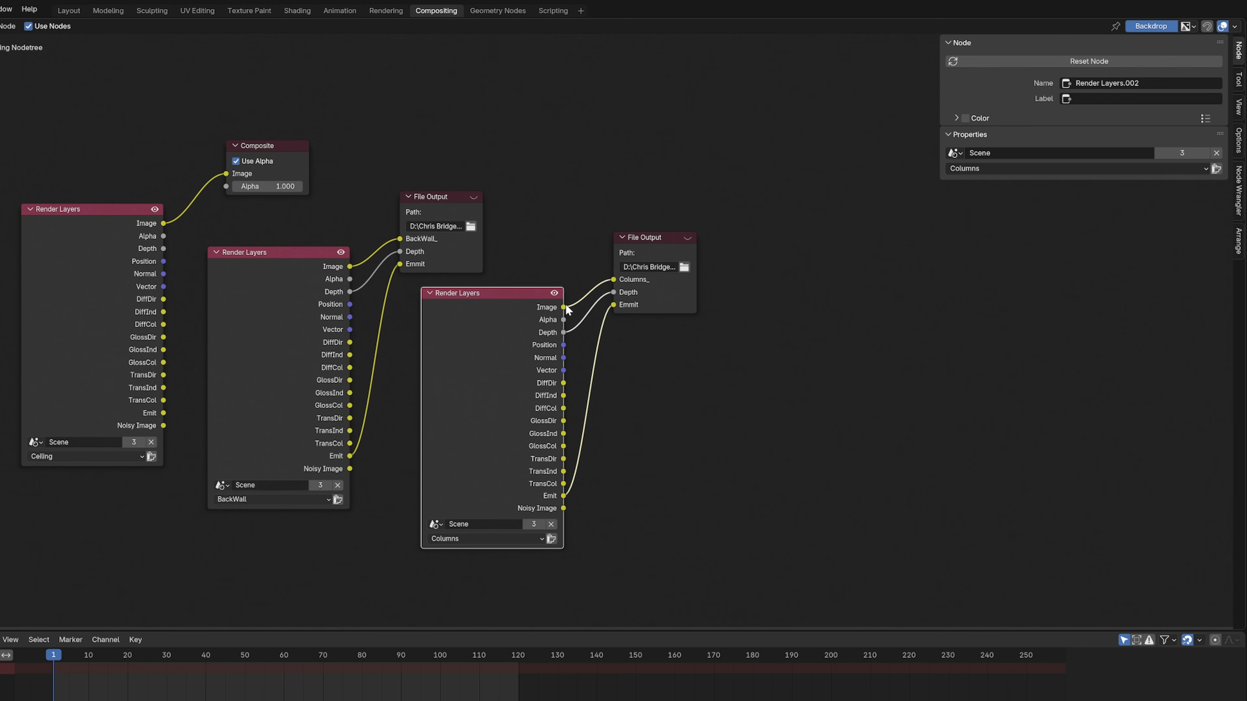
{"action": "left_click", "coordinate": [651, 236]}
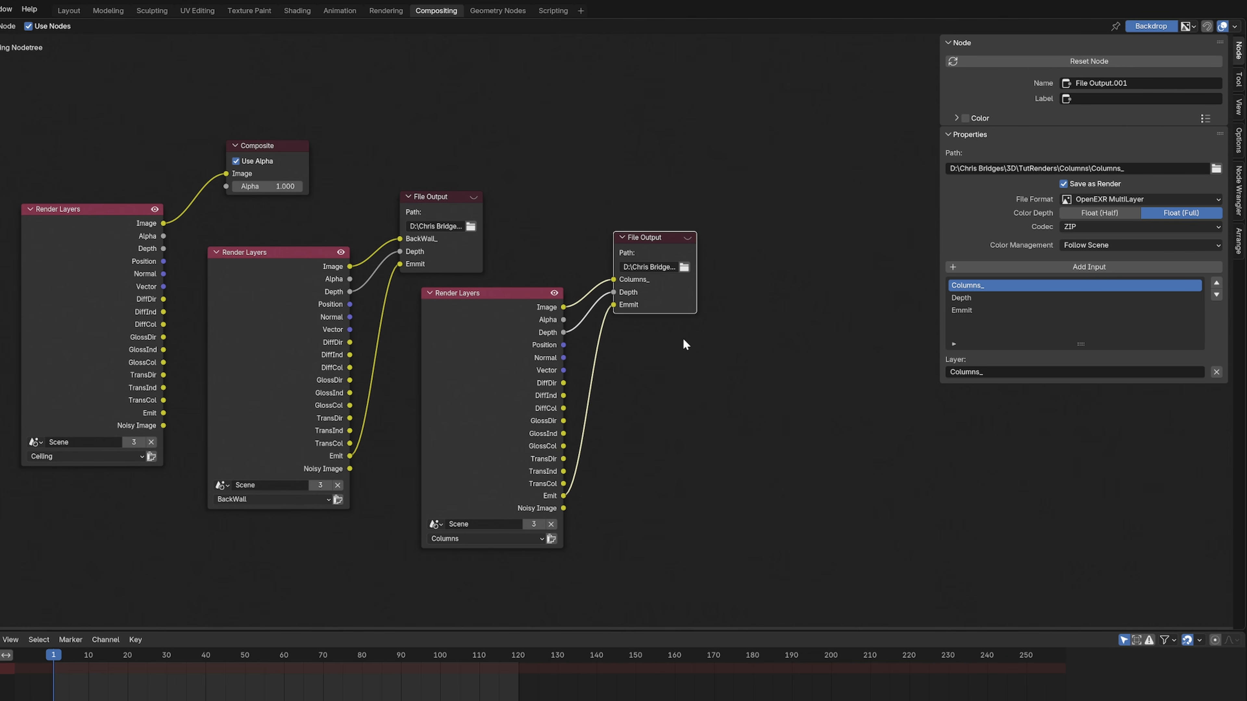
- Paste another Render Layers and File Output pair beside the Columns nodes and assign its Render Layers node to the Floor layer
{"action": "left_click", "coordinate": [757, 411]}
{"action": "key", "text": "ctrl+v"}
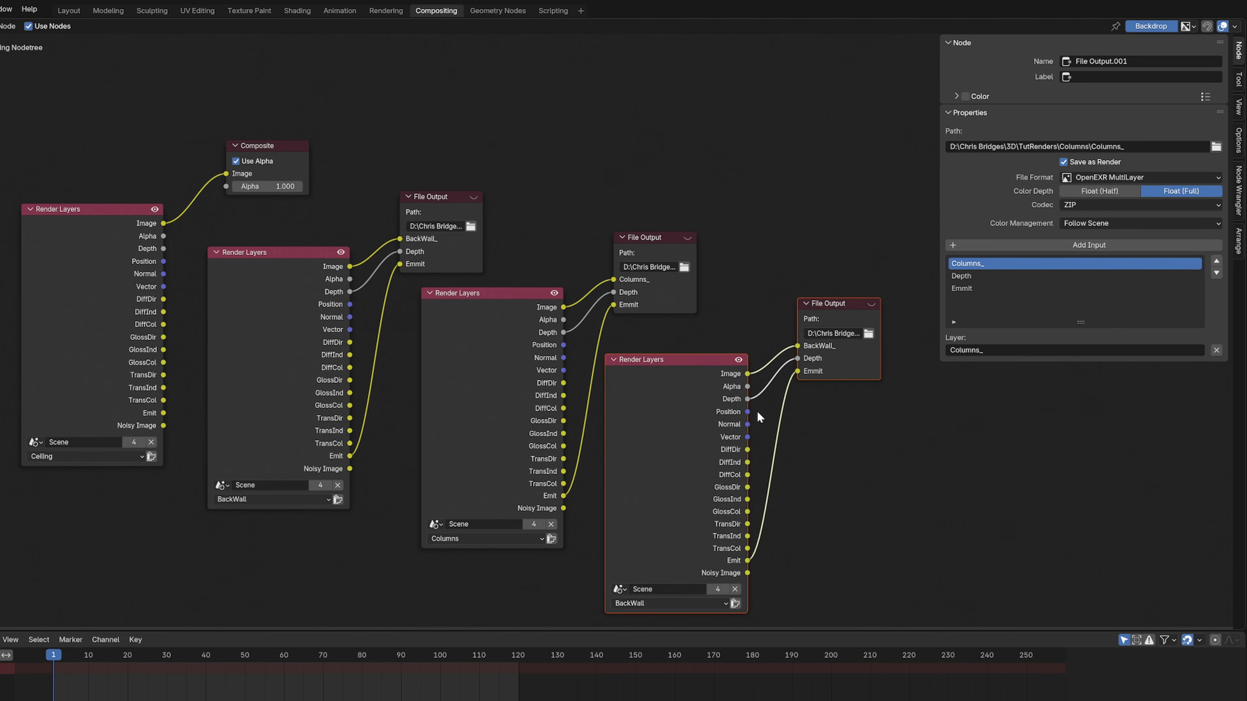
{"action": "left_click_drag", "start_coordinate": [675, 359], "coordinate": [686, 349]}
{"action": "left_click", "coordinate": [846, 578]}
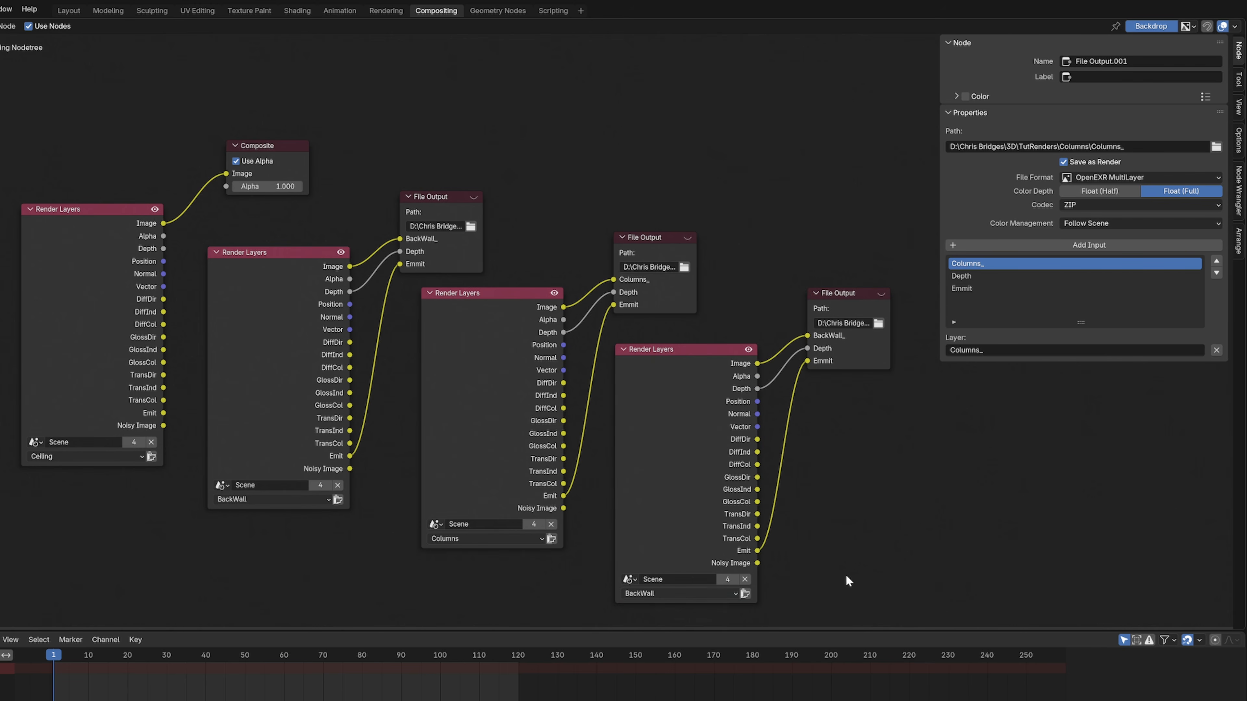
{"action": "left_click", "coordinate": [652, 595]}
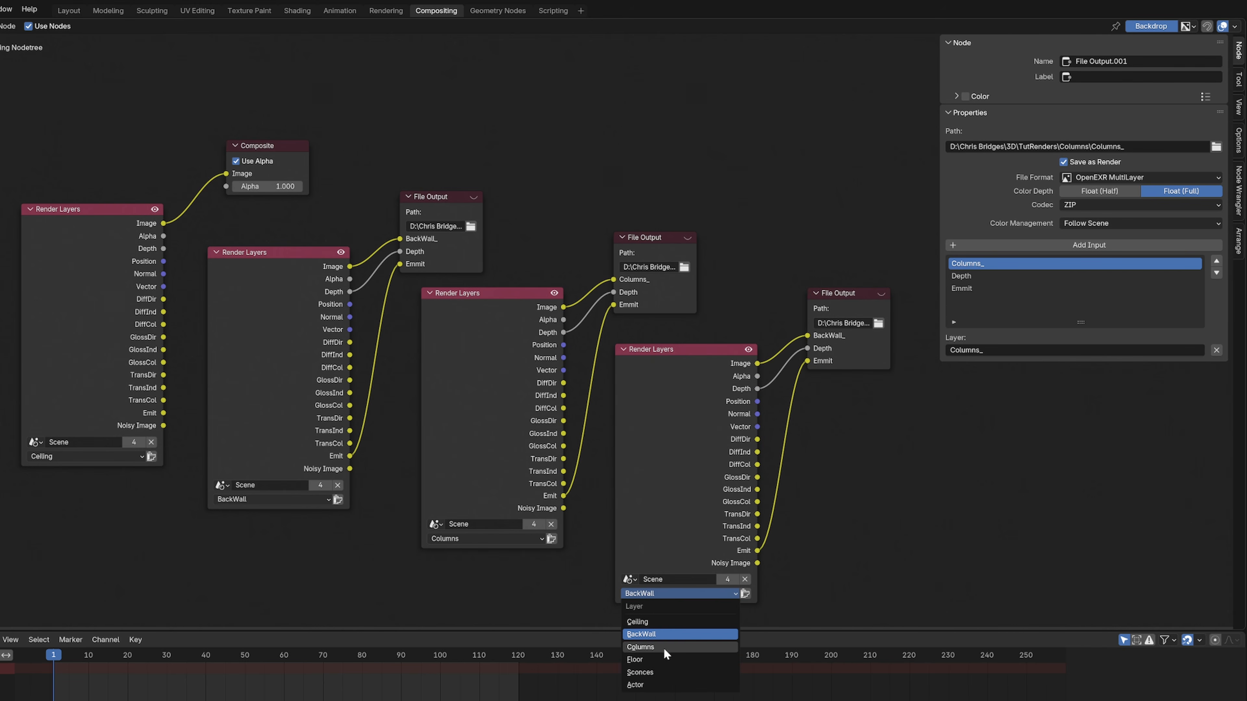
{"action": "left_click", "coordinate": [647, 659]}
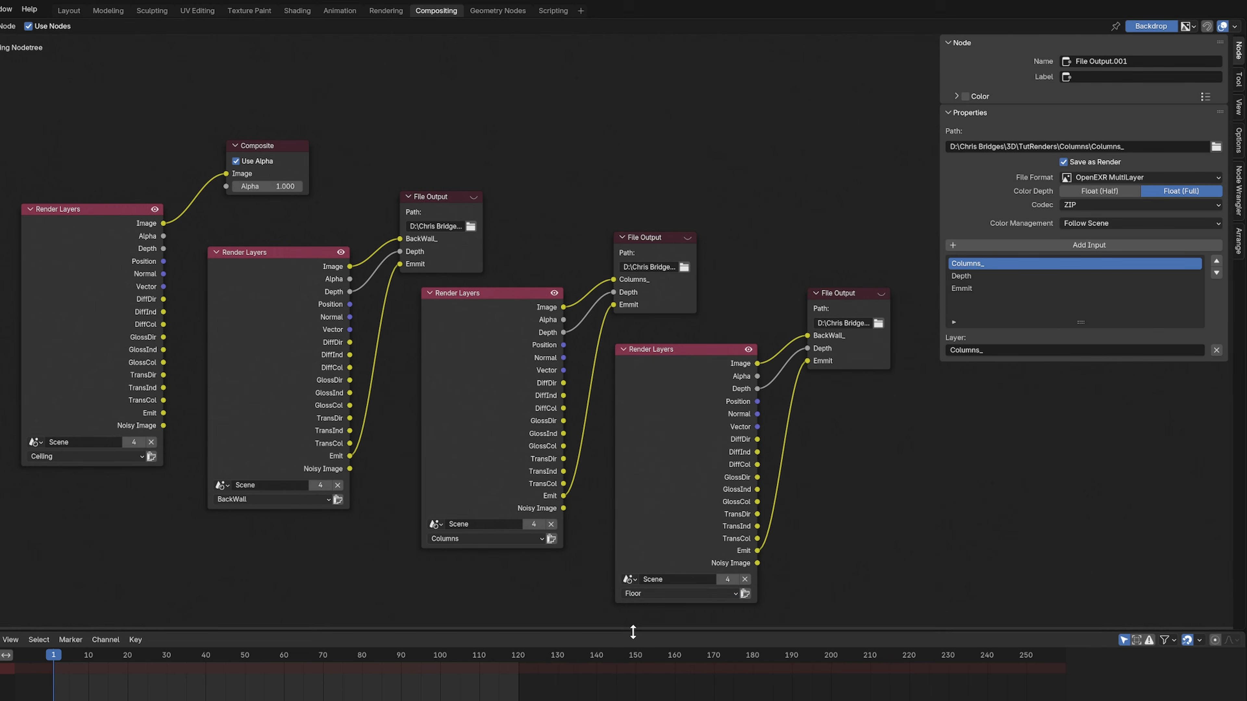
- Set the Floor layer's File Output path to the TutRenders\Floor folder with the file name Floor_
{"action": "left_click", "coordinate": [842, 294]}
{"action": "left_click", "coordinate": [1216, 169]}
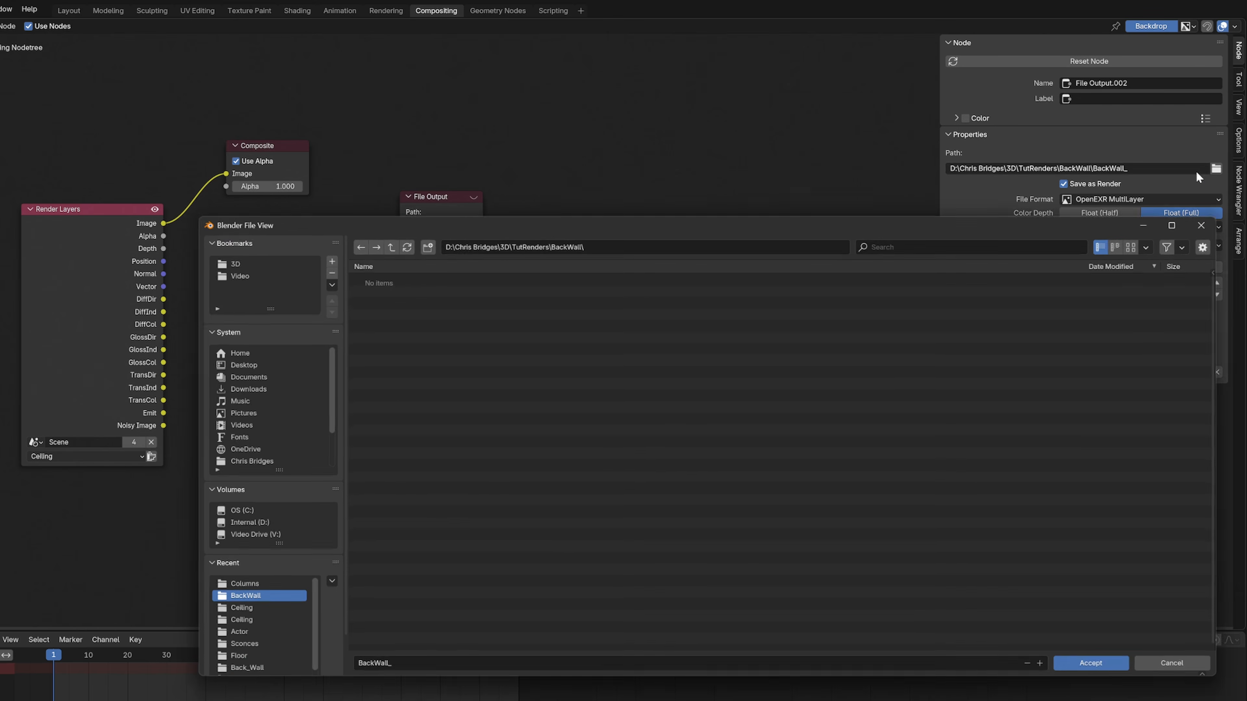
{"action": "left_click", "coordinate": [382, 242]}
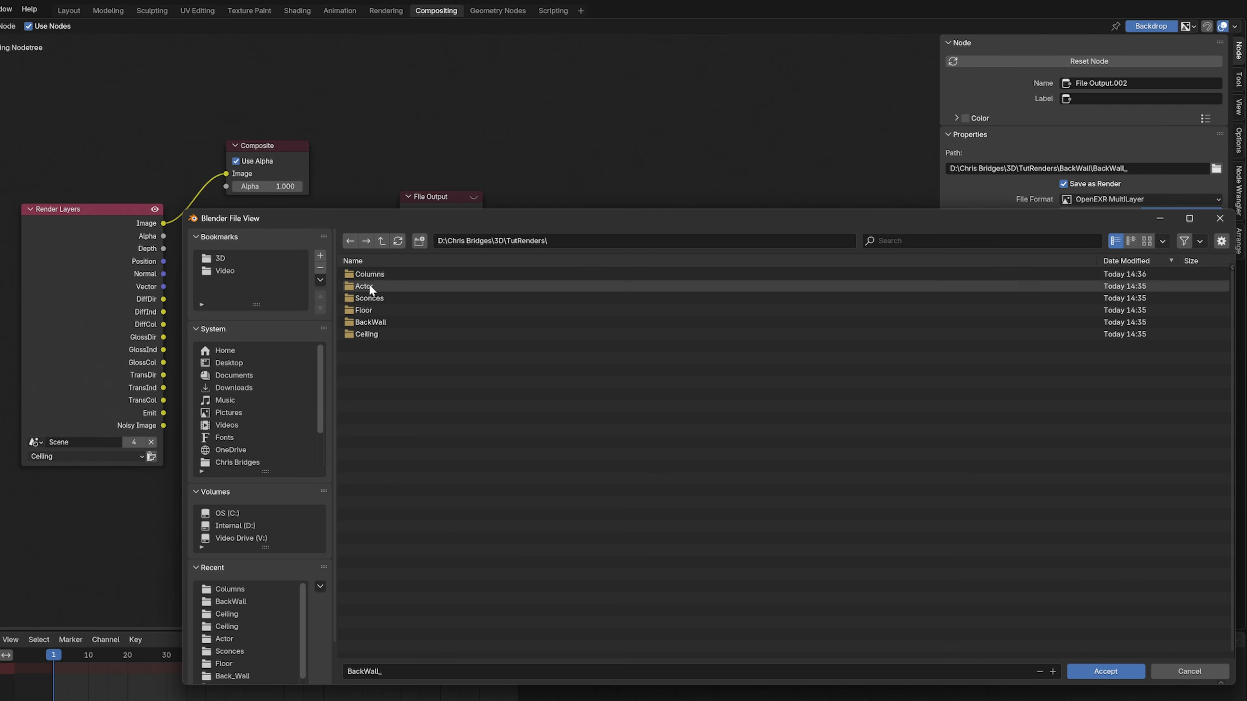
{"action": "double_click", "coordinate": [368, 310]}
{"action": "left_click", "coordinate": [403, 671]}
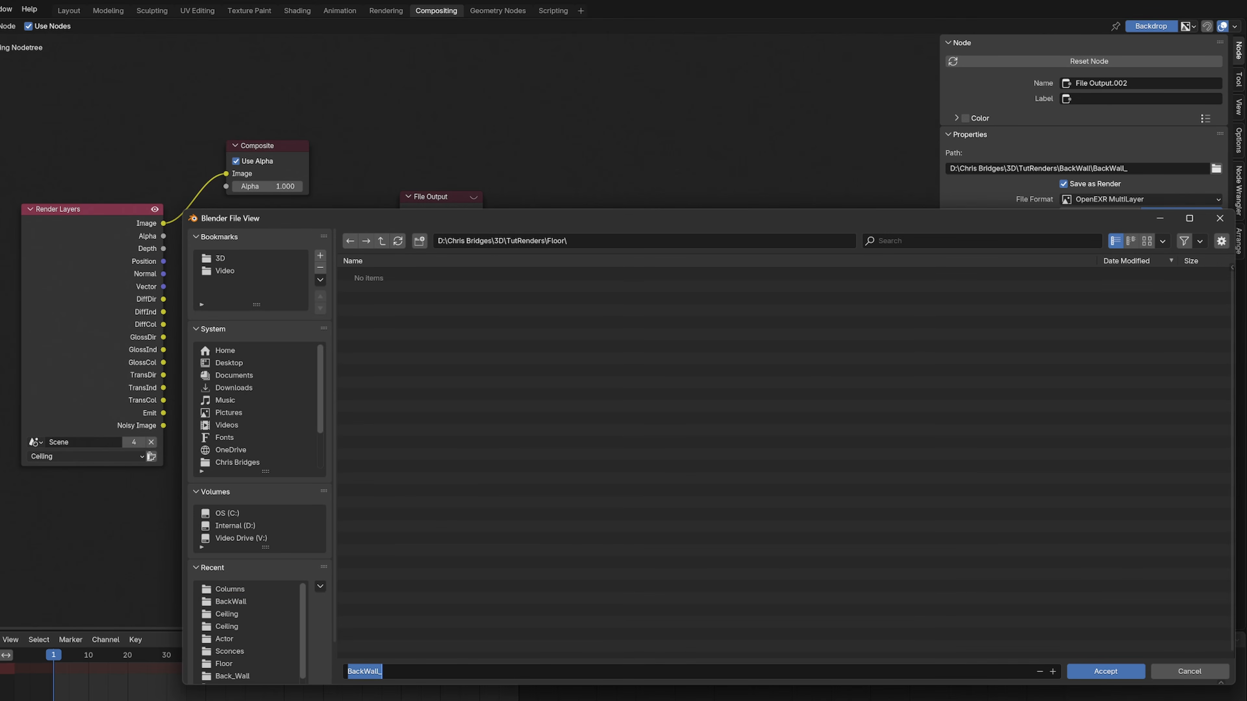
{"action": "type", "text": "Floor_"}
{"action": "left_click", "coordinate": [1104, 673]}
- Rename the BackWall_ input layer of the Floor File Output node to Floor_
{"action": "left_click", "coordinate": [965, 286]}
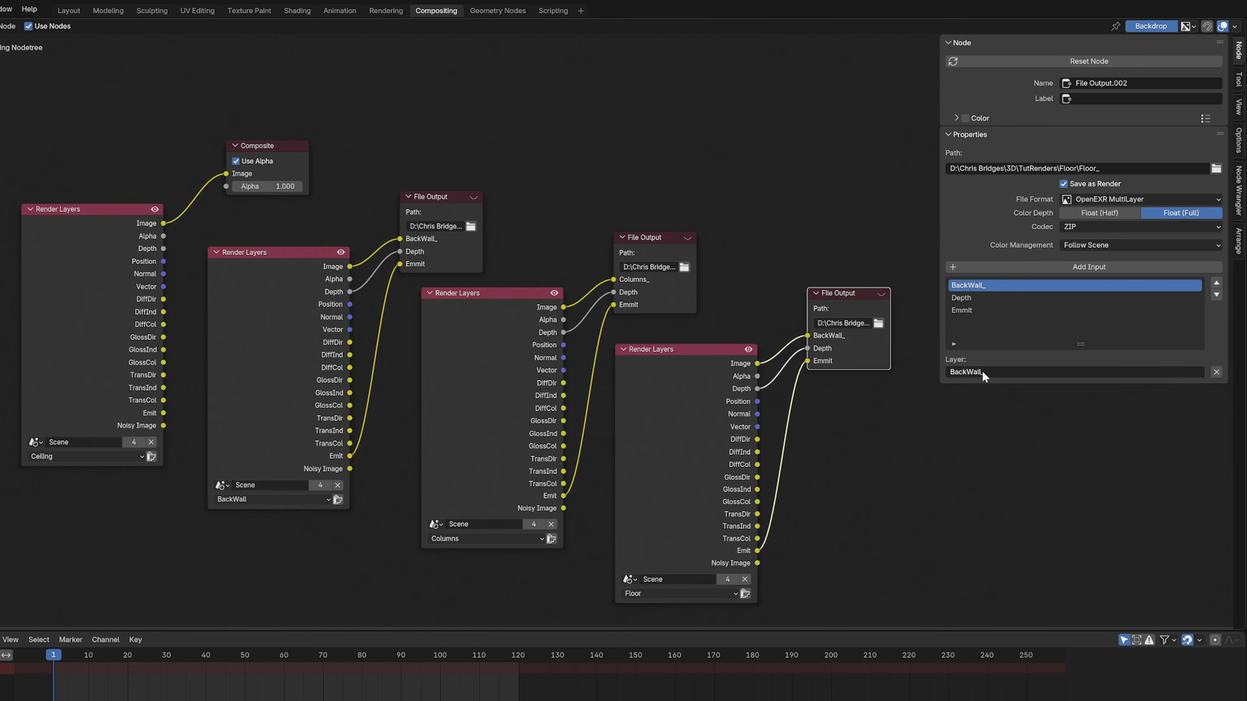
{"action": "double_click", "coordinate": [978, 373]}
{"action": "type", "text": "Floo"}
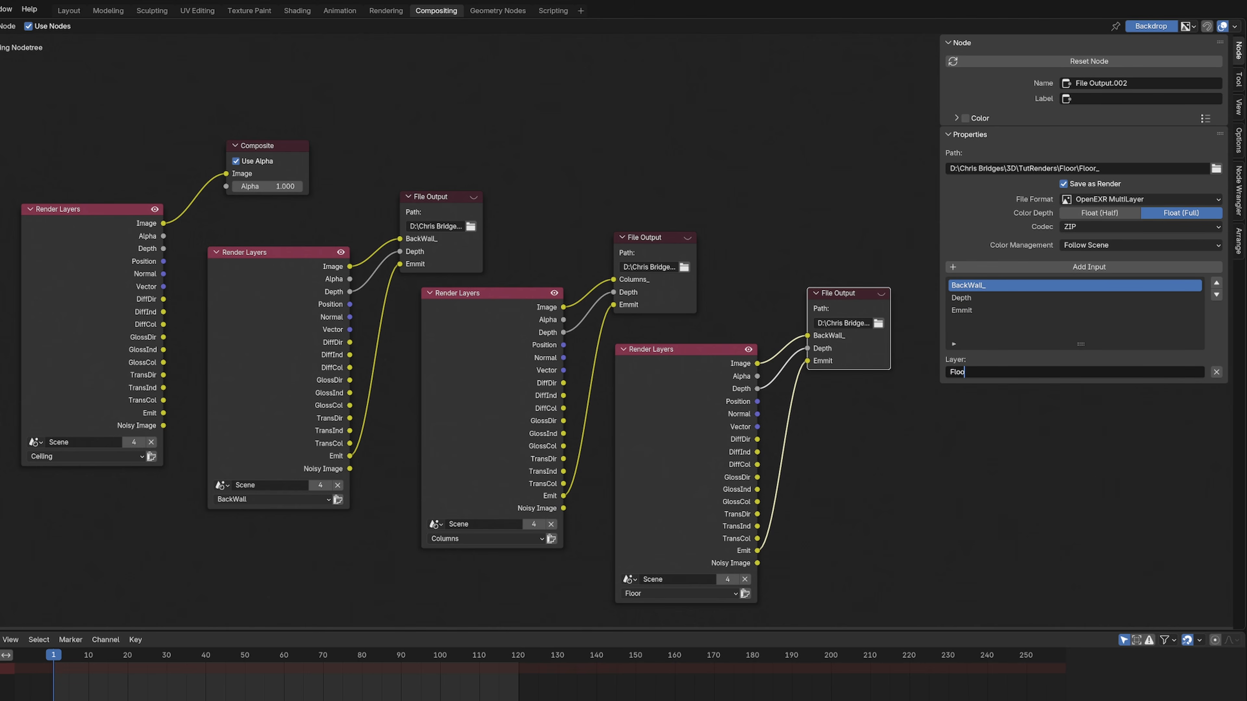
{"action": "type", "text": "r_"}
{"action": "key", "text": "Return"}
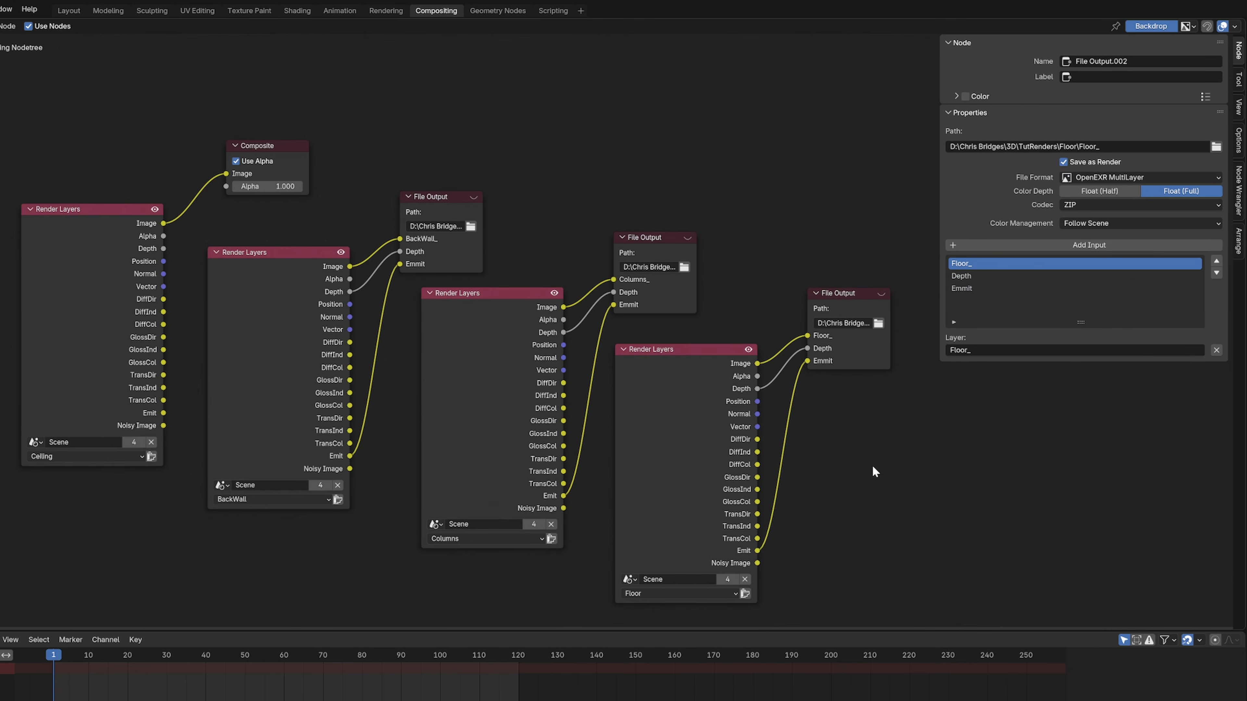
- Paste another Render Layers and File Output pair beside the Floor nodes, slightly lower, and assign its Render Layers node to the Sconces layer
{"action": "middle_click_drag", "start_coordinate": [939, 464], "coordinate": [609, 387]}
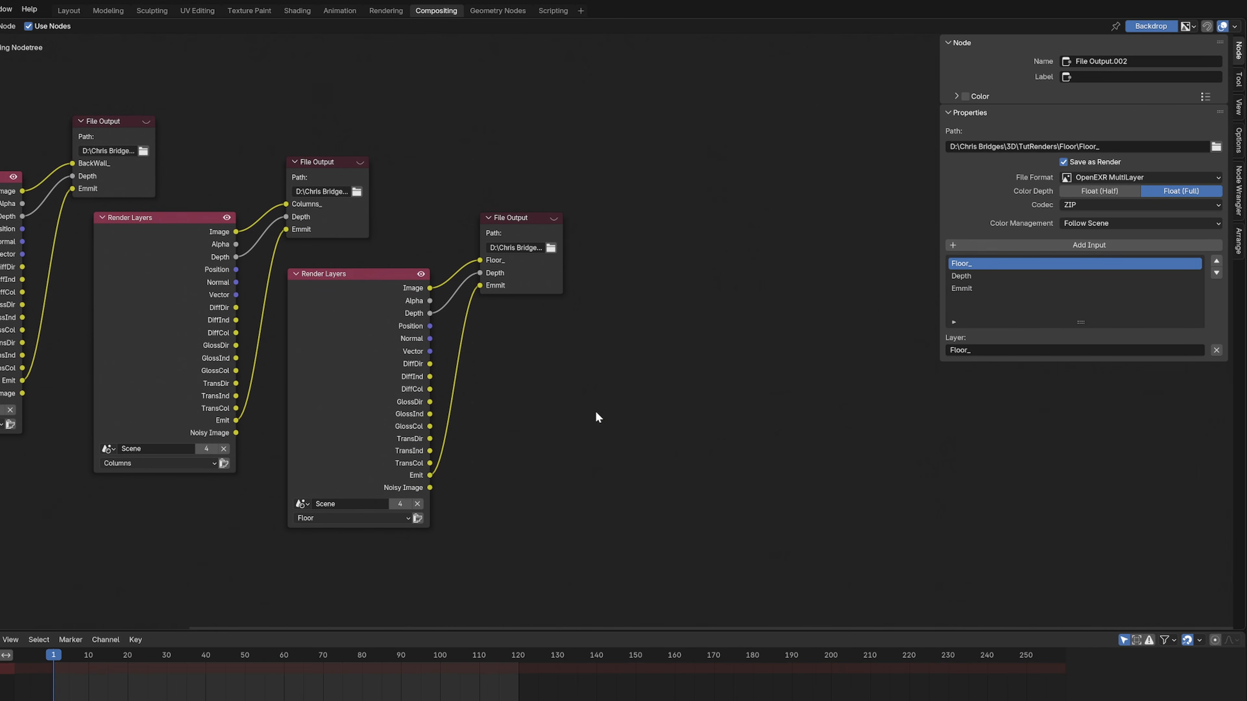
{"action": "key", "text": "shift+space"}
{"action": "key", "text": "ctrl+v"}
{"action": "key", "text": "g"}
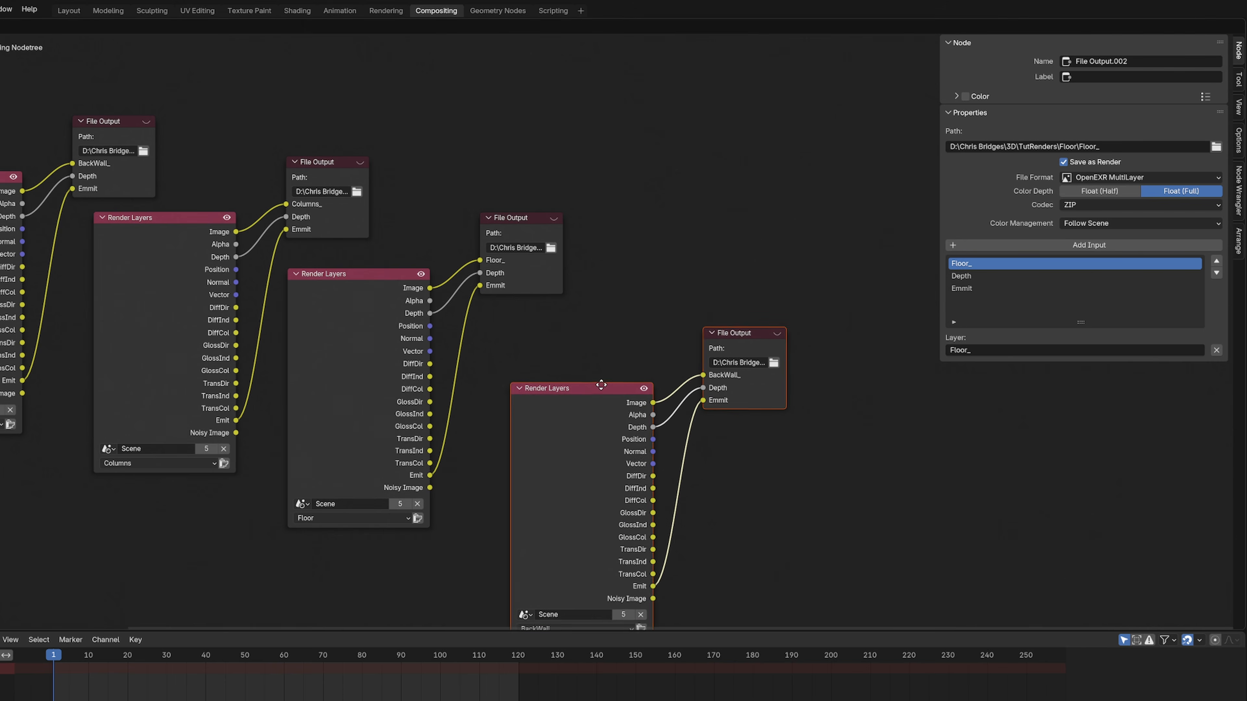
{"action": "left_click", "coordinate": [577, 343]}
{"action": "left_click", "coordinate": [533, 585]}
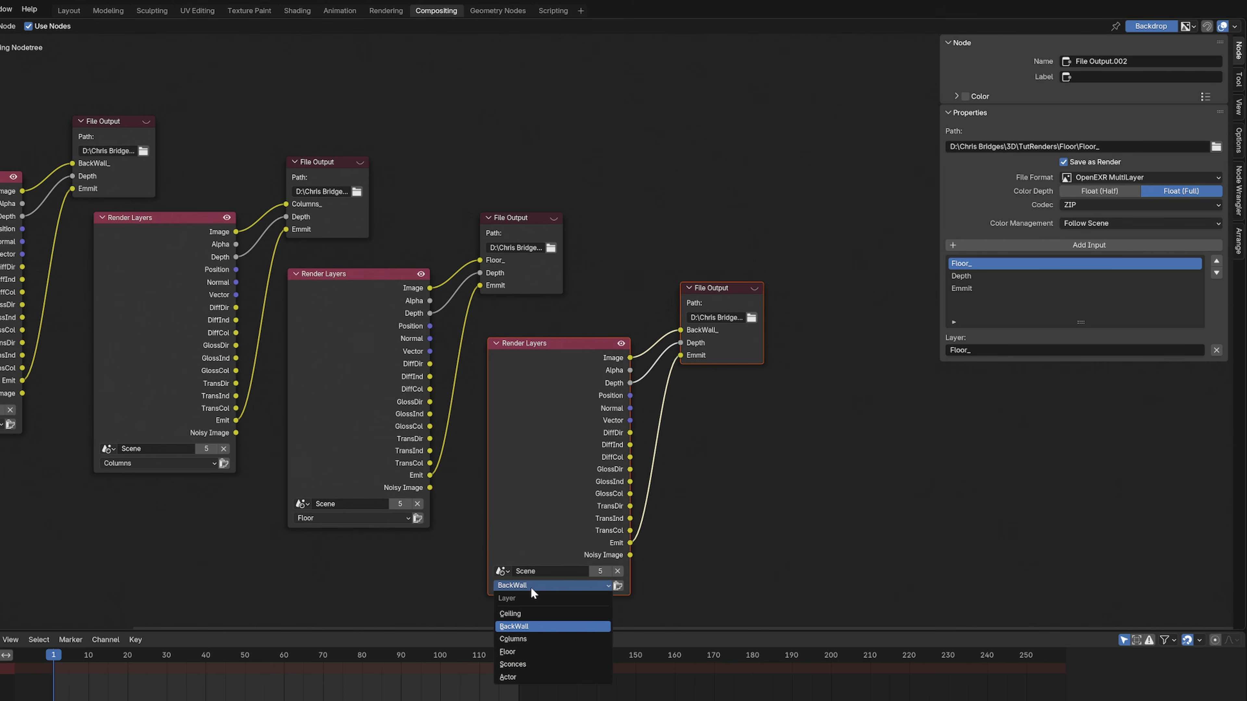
{"action": "left_click", "coordinate": [520, 664]}
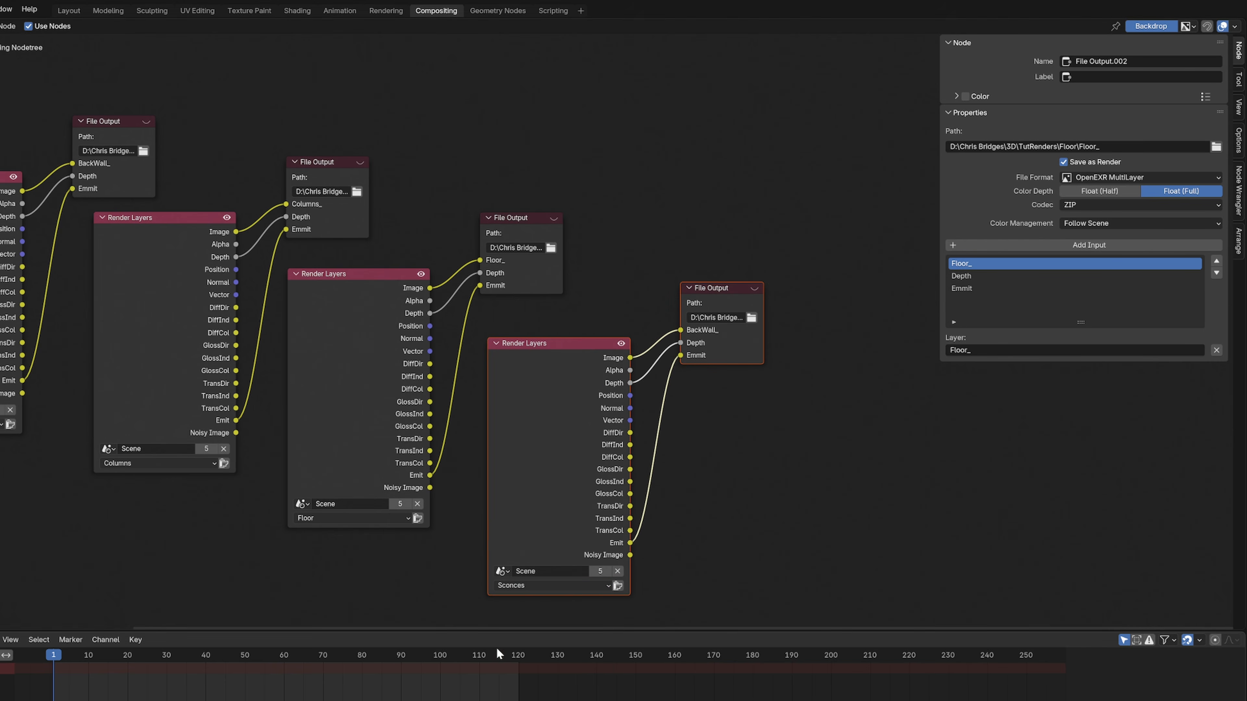
- Set the Sconces layer's File Output path to the TutRenders\Sconces folder with the file name Sconces_
{"action": "left_click", "coordinate": [712, 286]}
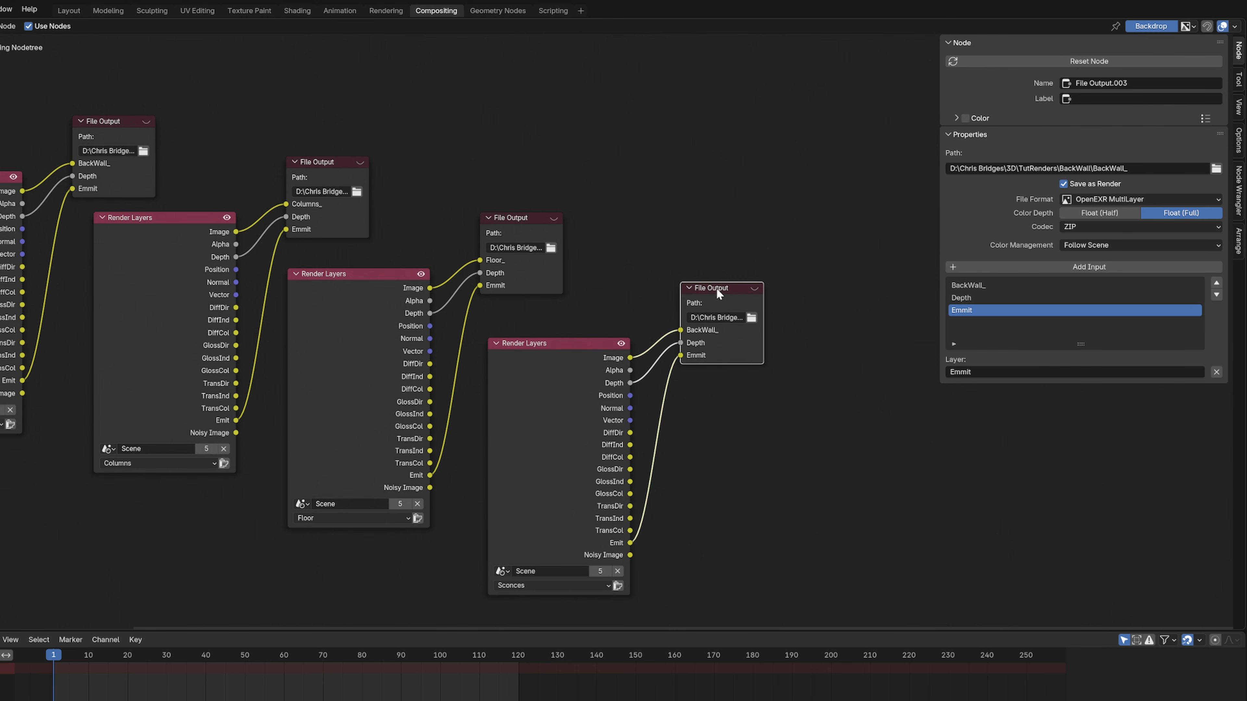
{"action": "left_click", "coordinate": [1215, 169]}
{"action": "left_click", "coordinate": [384, 241]}
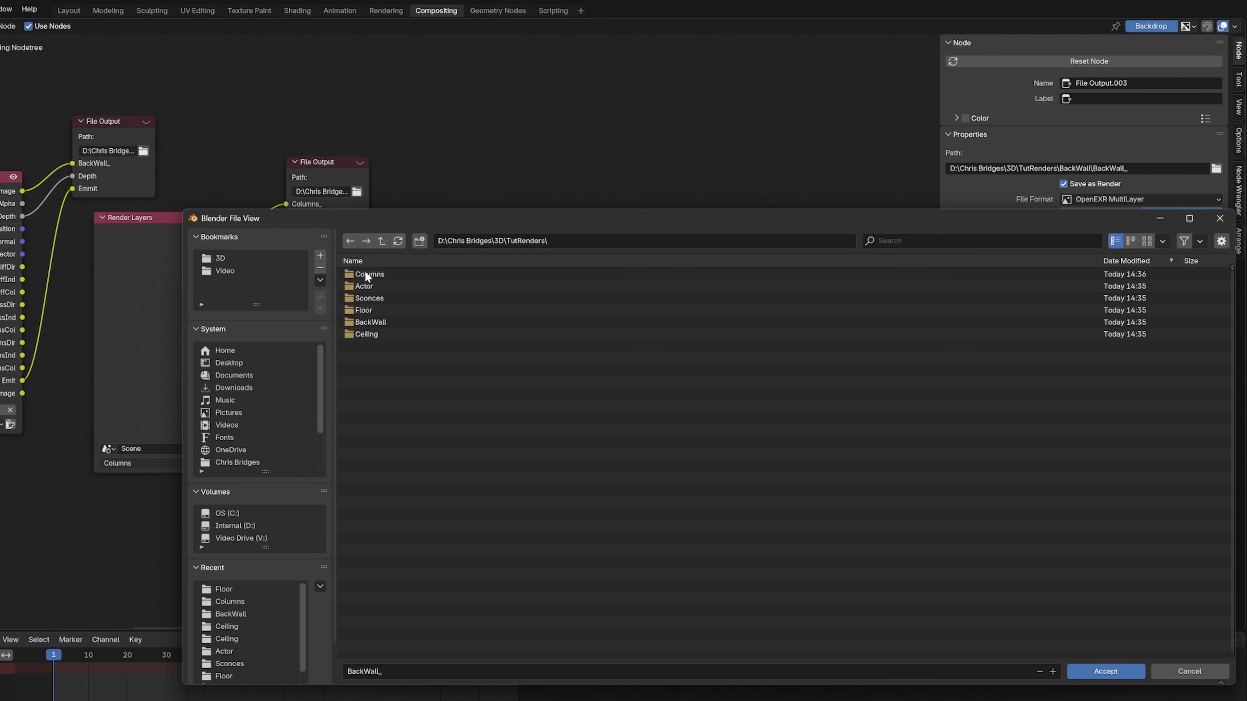
{"action": "double_click", "coordinate": [366, 297]}
{"action": "left_click", "coordinate": [379, 670]}
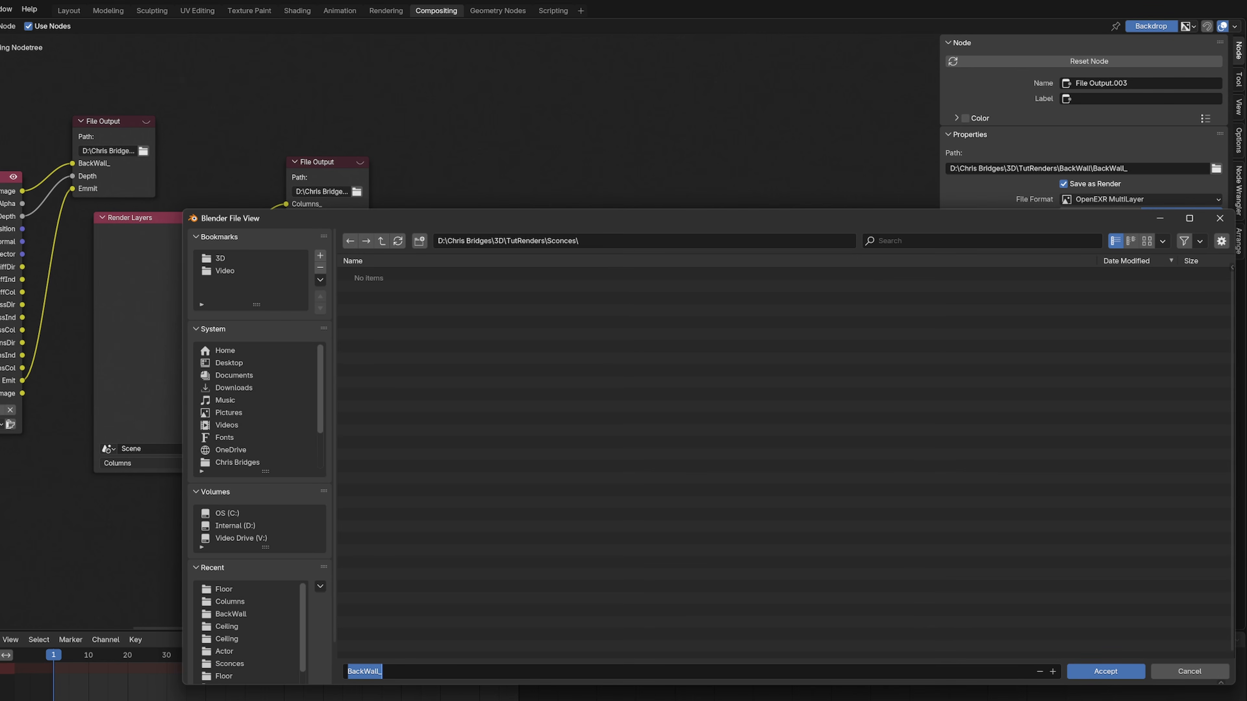
{"action": "type", "text": "Sconces_"}
{"action": "left_click", "coordinate": [1106, 672]}
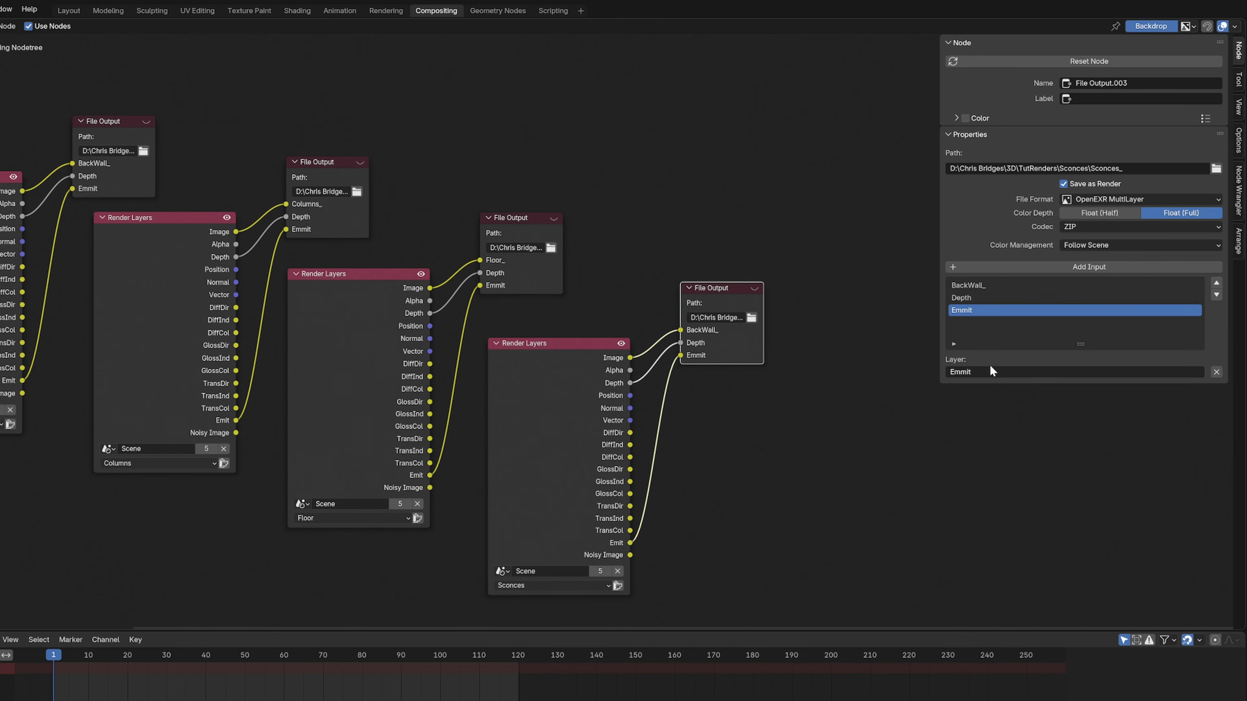
- Rename the BackWall_ input layer of the Sconces File Output node to Sconces_
{"action": "left_click", "coordinate": [968, 286]}
{"action": "left_click", "coordinate": [965, 371]}
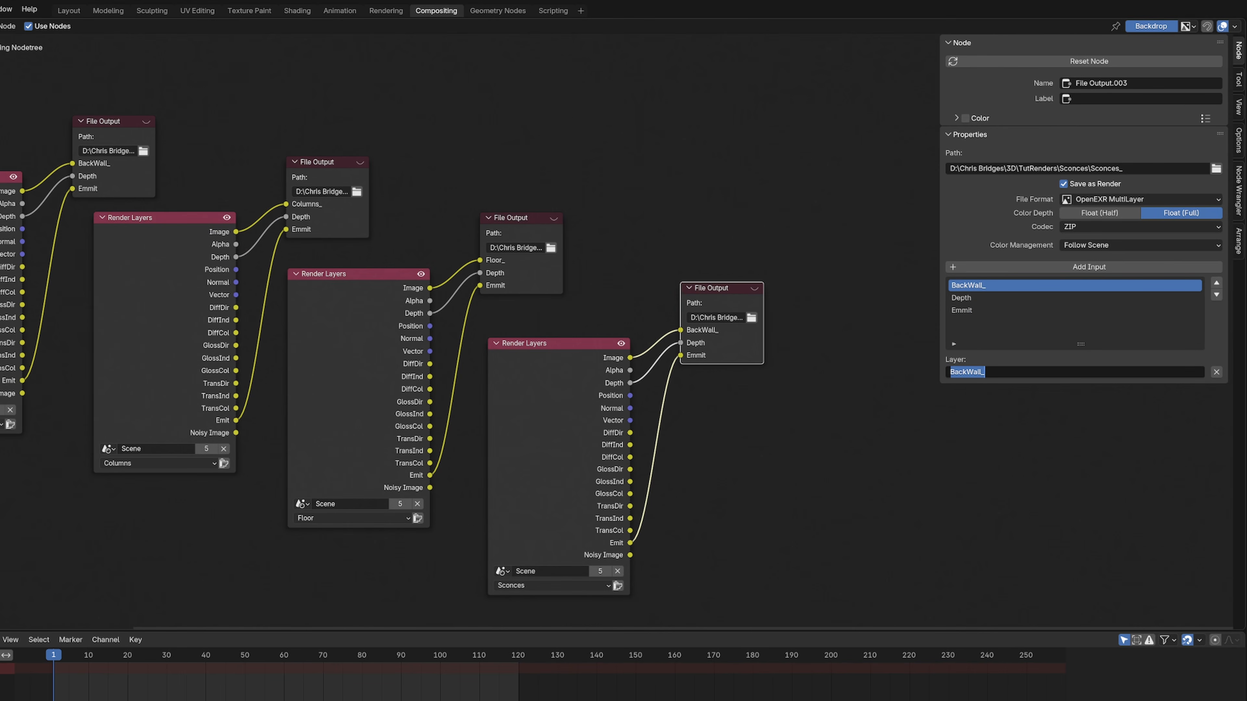
{"action": "type", "text": "Sconces_"}
{"action": "key", "text": "Return"}
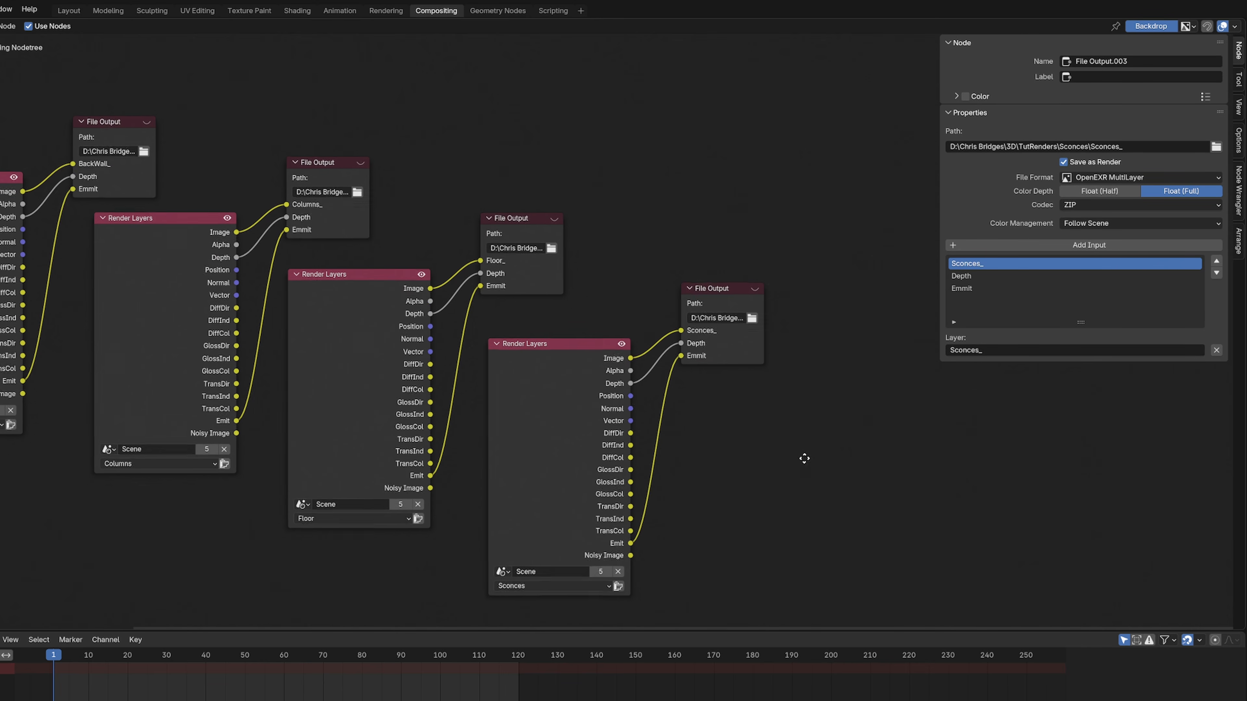
- Paste another Render Layers and File Output pair beside the Sconces nodes and assign its Render Layers node to the Actor layer
{"action": "middle_click_drag", "start_coordinate": [804, 458], "coordinate": [642, 427]}
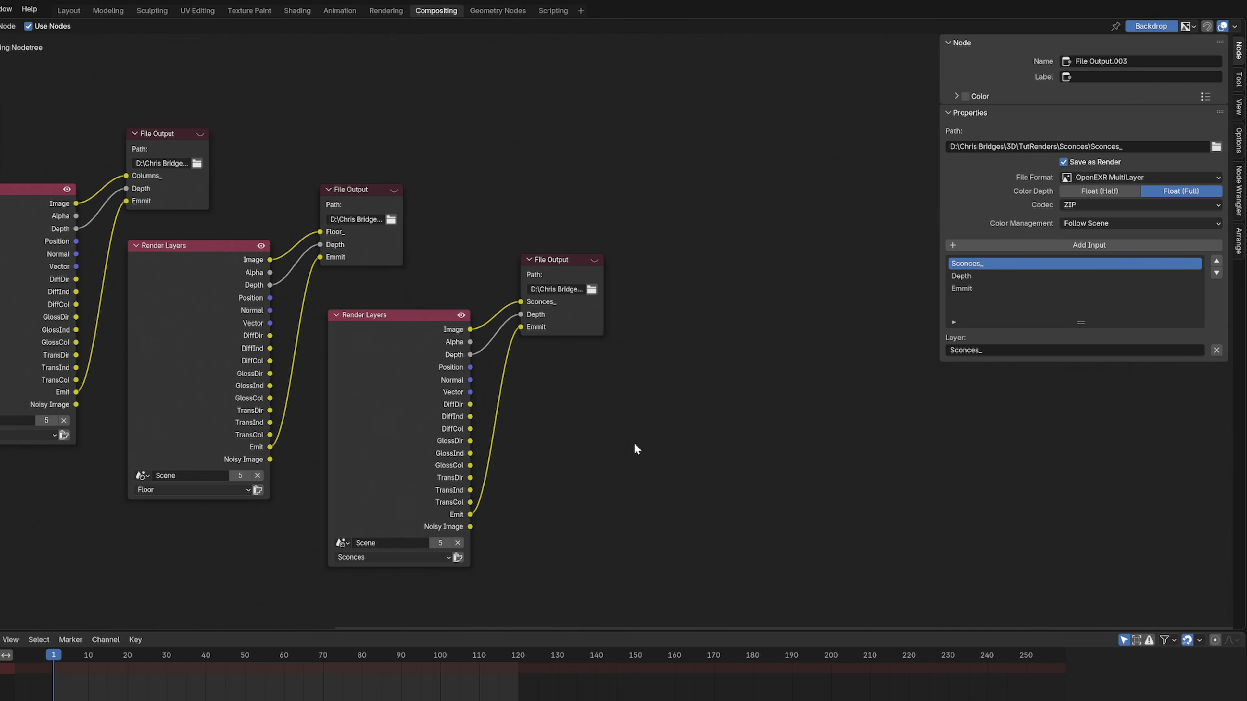
{"action": "key", "text": "ctrl+v"}
{"action": "left_click_drag", "start_coordinate": [563, 392], "coordinate": [627, 376]}
{"action": "middle_click_drag", "start_coordinate": [738, 498], "coordinate": [726, 445]}
{"action": "left_click", "coordinate": [607, 571]}
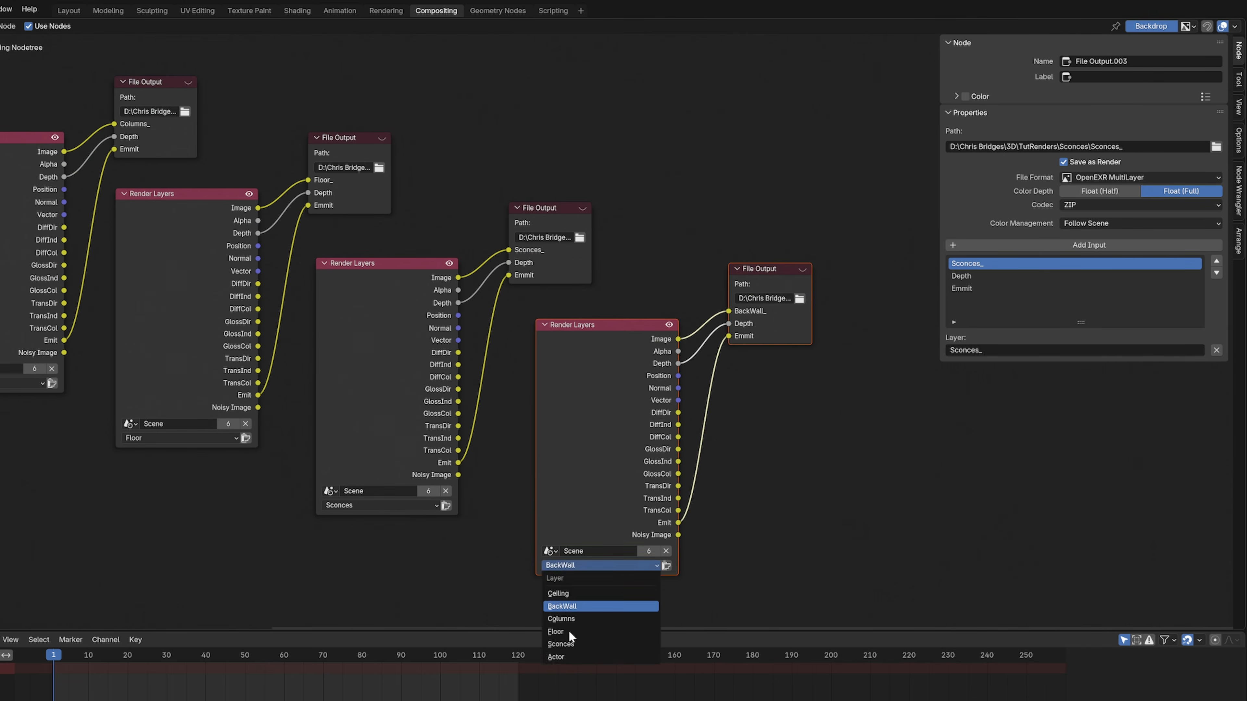
{"action": "left_click", "coordinate": [583, 661]}
- Set the Actor layer's File Output path to the TutRenders\Actor folder with the file name Actor_
{"action": "left_click", "coordinate": [763, 276]}
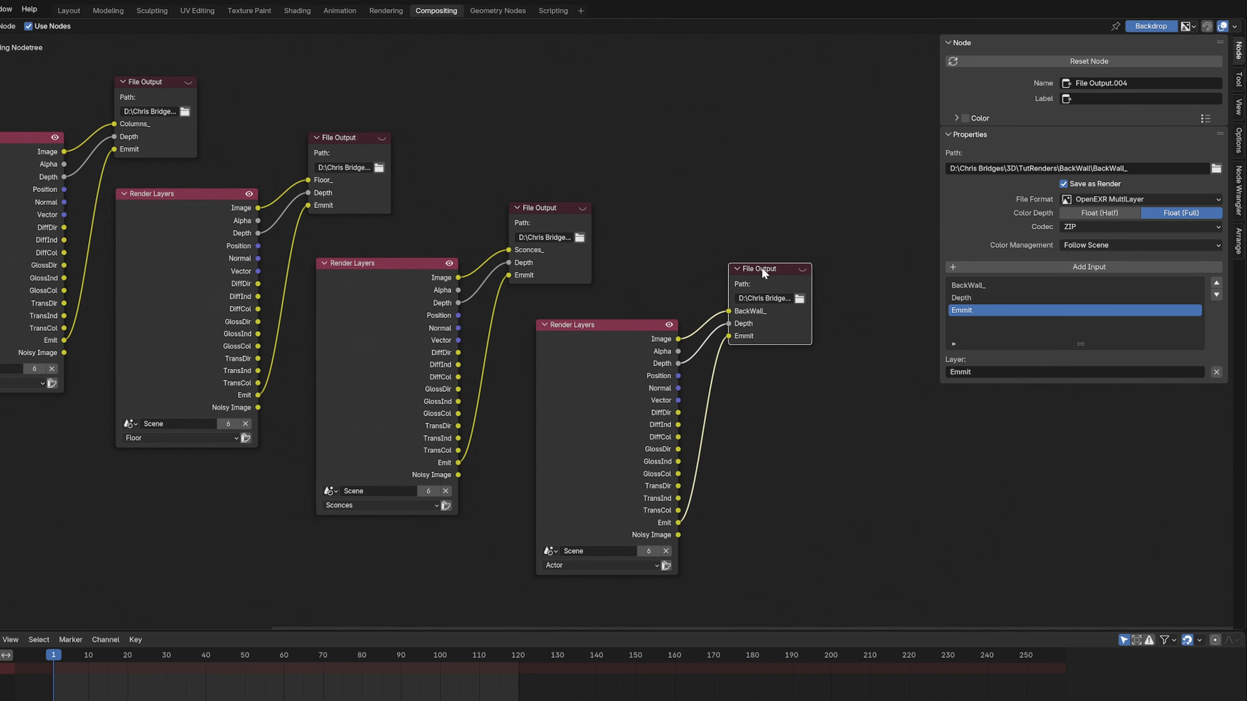
{"action": "left_click", "coordinate": [1216, 168]}
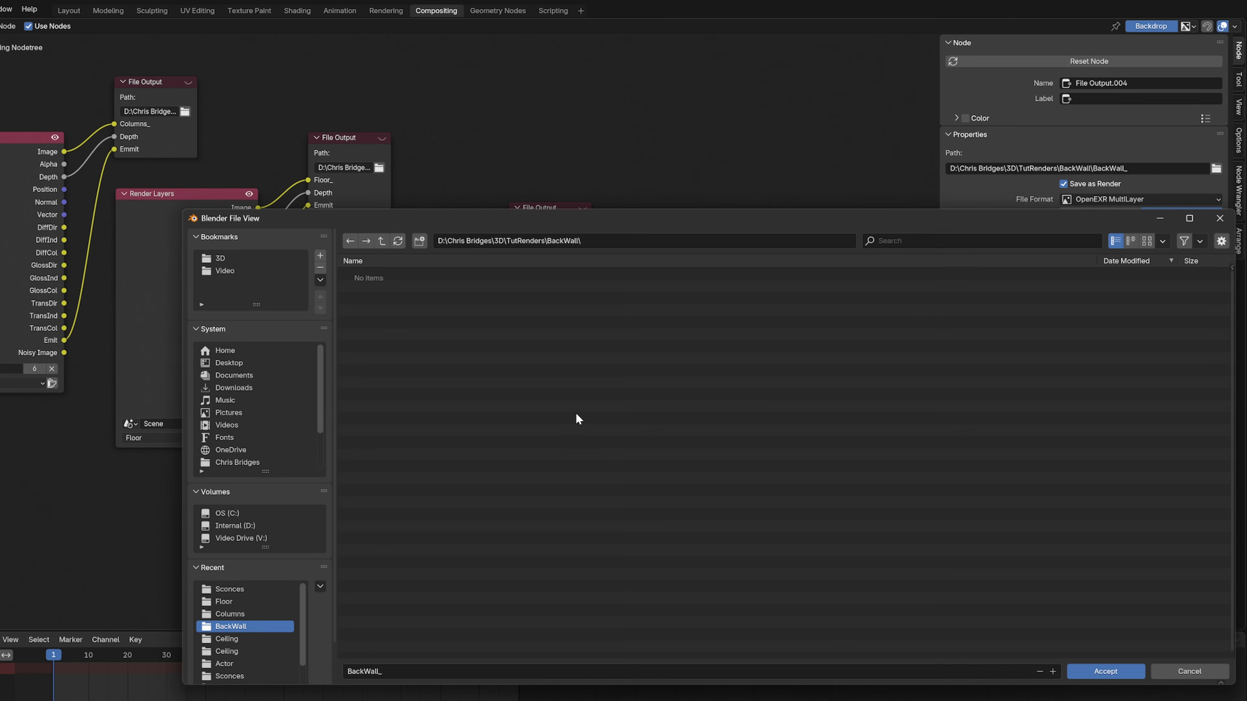
{"action": "left_click", "coordinate": [382, 241]}
{"action": "left_click", "coordinate": [365, 286]}
{"action": "double_click", "coordinate": [368, 288]}
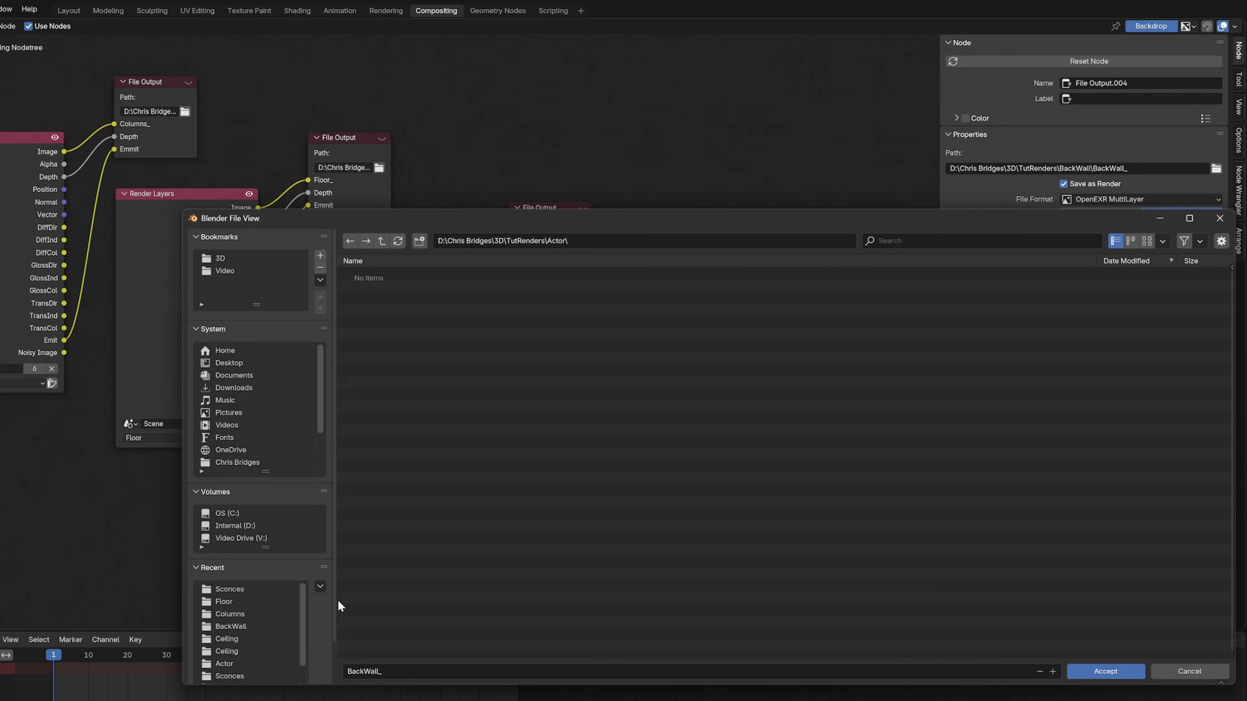
{"action": "left_click", "coordinate": [390, 671]}
{"action": "type", "text": "Actor_"}
{"action": "left_click", "coordinate": [1105, 671]}
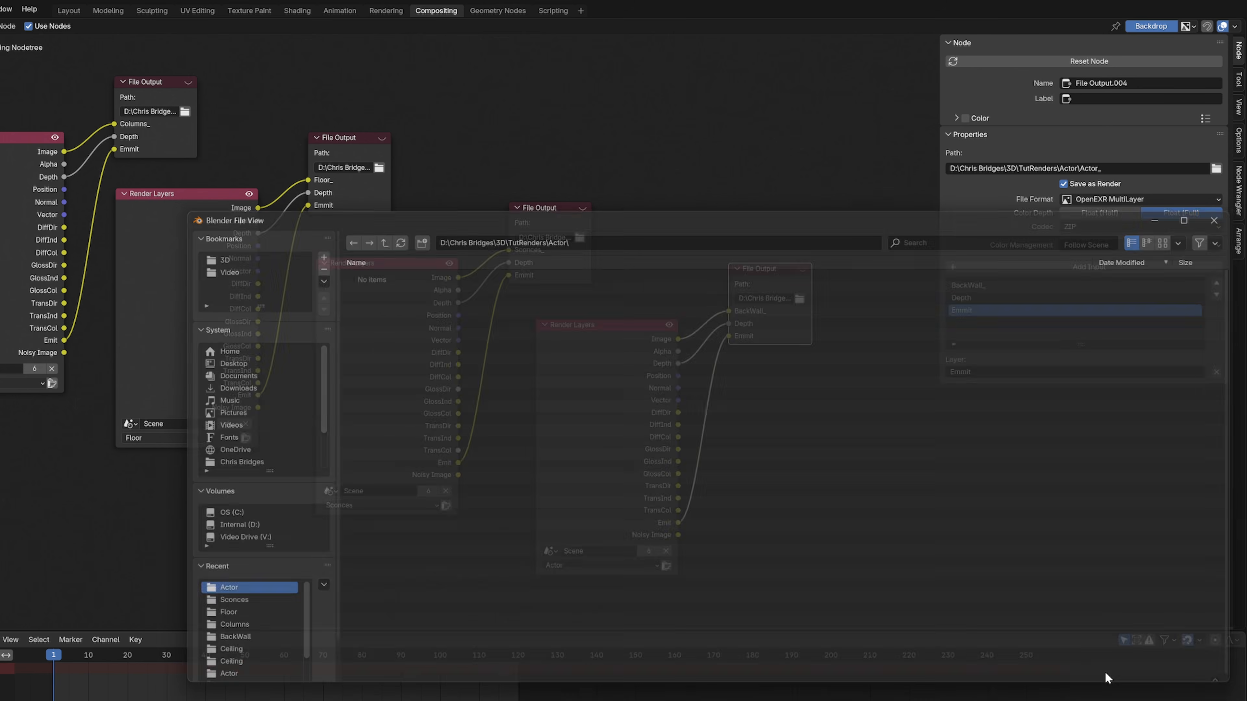
- Rename the BackWall_ input layer of the Actor File Output node to Actor_
{"action": "left_click", "coordinate": [971, 285]}
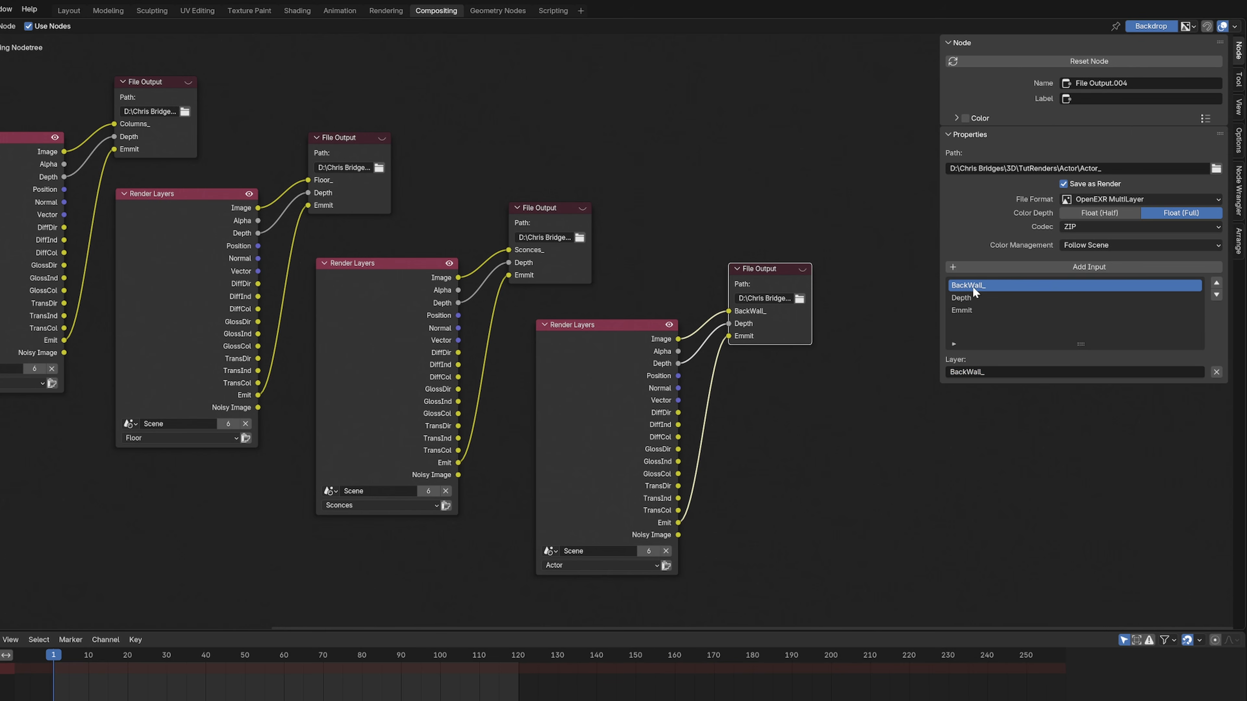
{"action": "left_click", "coordinate": [988, 373]}
{"action": "type", "text": "Actor_"}
{"action": "key", "text": "Return"}
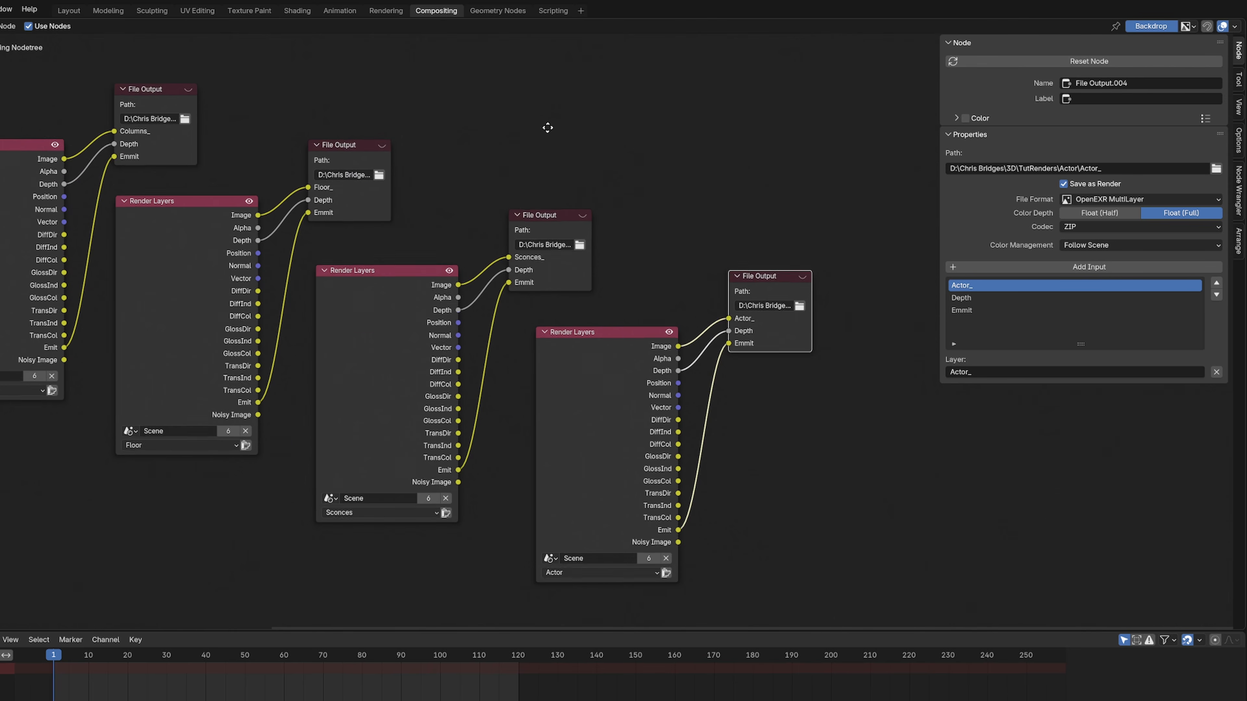
- Review the whole node tree, highlighting the Composite output and each Render Layers and File Output pair in turn through to Actor
{"action": "middle_click_drag", "start_coordinate": [548, 125], "coordinate": [764, 263]}
{"action": "middle_click_drag", "start_coordinate": [549, 159], "coordinate": [733, 214]}
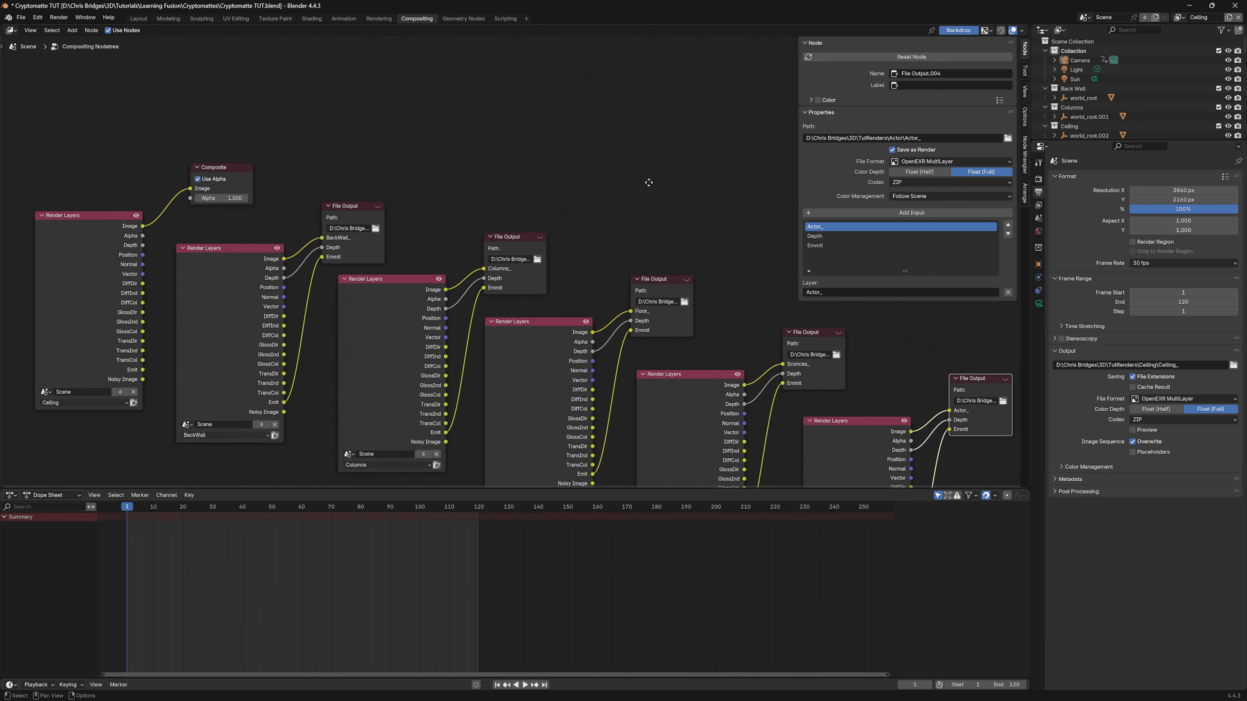
{"action": "middle_click_drag", "start_coordinate": [642, 172], "coordinate": [547, 111]}
{"action": "left_click", "coordinate": [58, 17]}
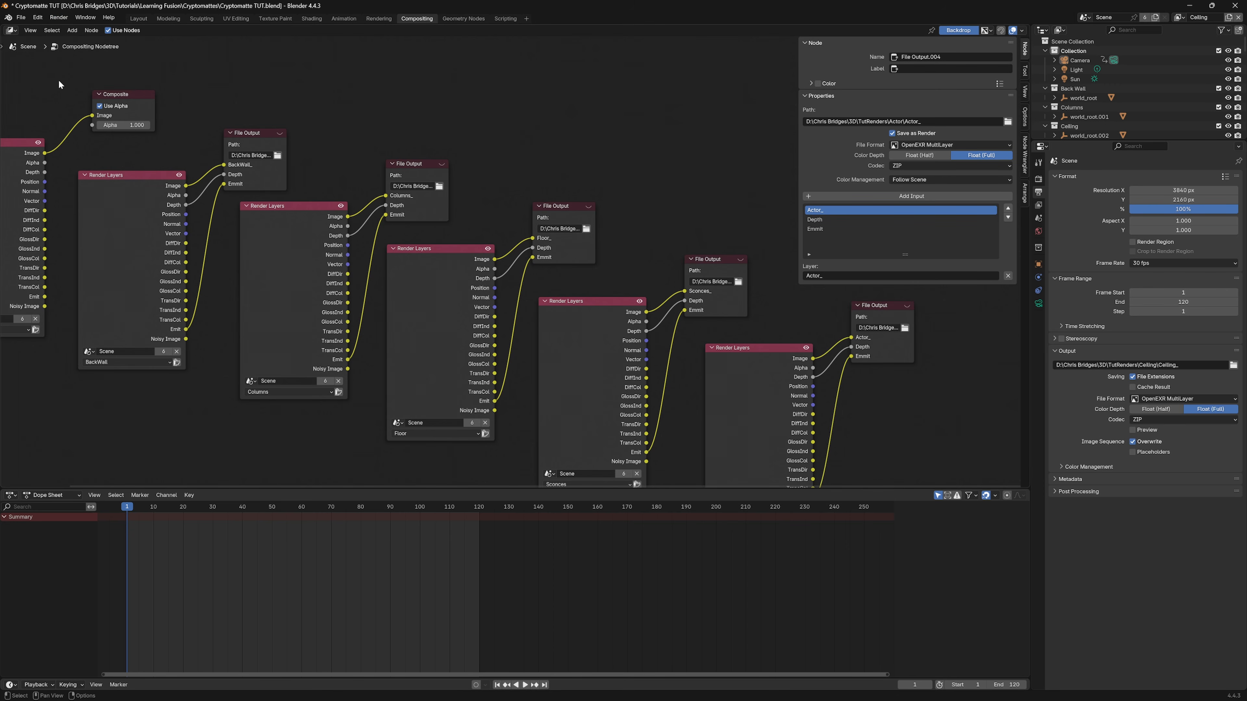
{"action": "left_click_drag", "start_coordinate": [29, 84], "coordinate": [124, 155]}
{"action": "left_click_drag", "start_coordinate": [180, 107], "coordinate": [249, 190]}
{"action": "left_click_drag", "start_coordinate": [307, 130], "coordinate": [415, 221]}
{"action": "left_click_drag", "start_coordinate": [481, 162], "coordinate": [592, 279]}
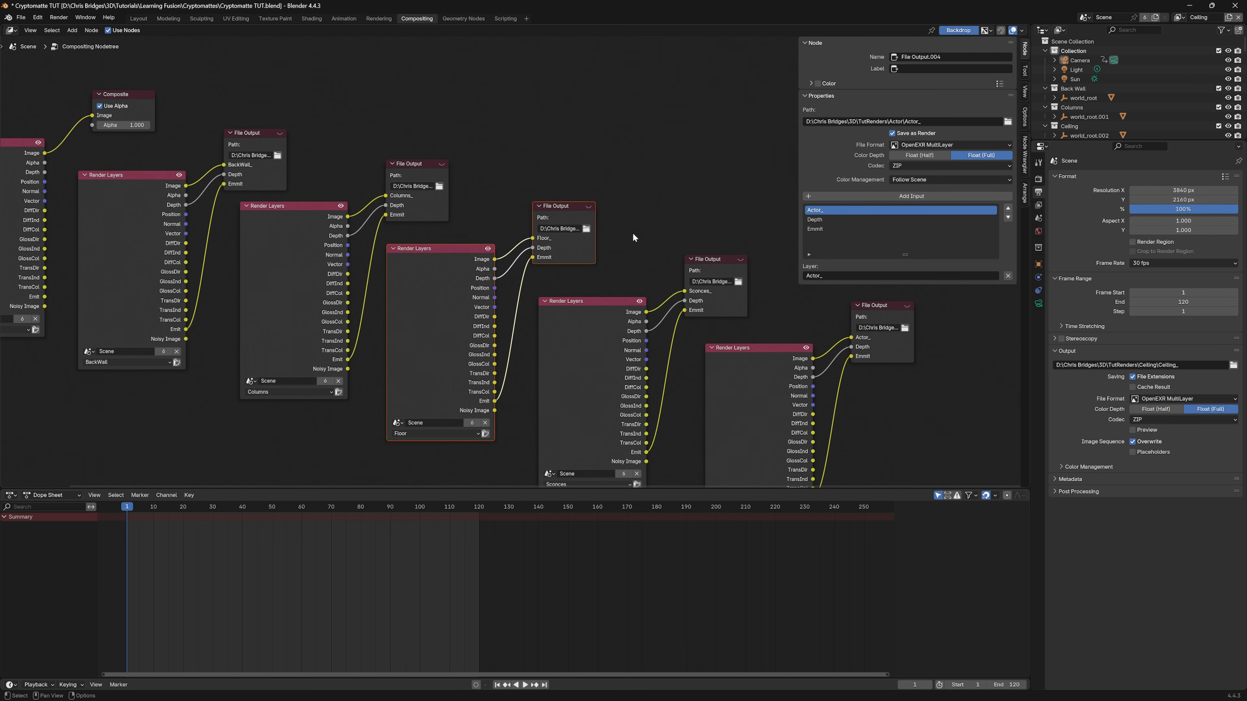
{"action": "left_click_drag", "start_coordinate": [632, 234], "coordinate": [716, 330]}
{"action": "left_click_drag", "start_coordinate": [786, 308], "coordinate": [876, 391]}
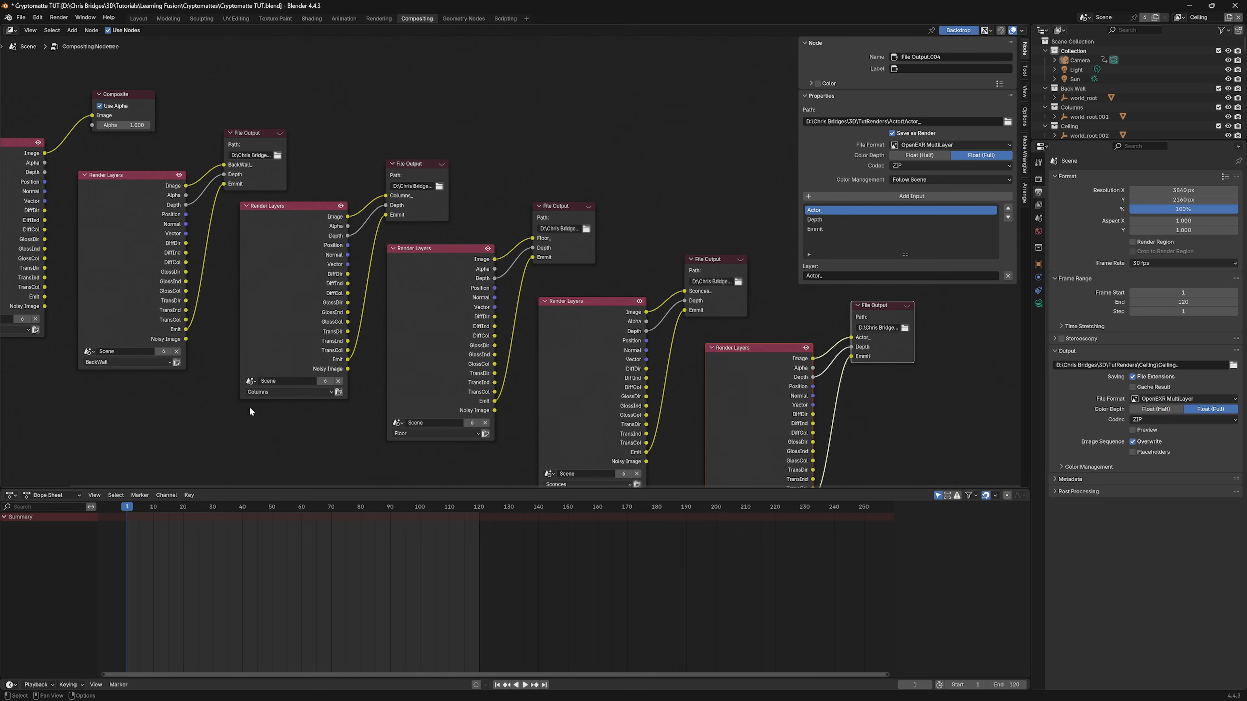
- Switch to File Explorer, browse to Tutorials\Learning Fusion\Blender View Layers\Renders and open the Actor folder
{"action": "left_click", "coordinate": [169, 694]}
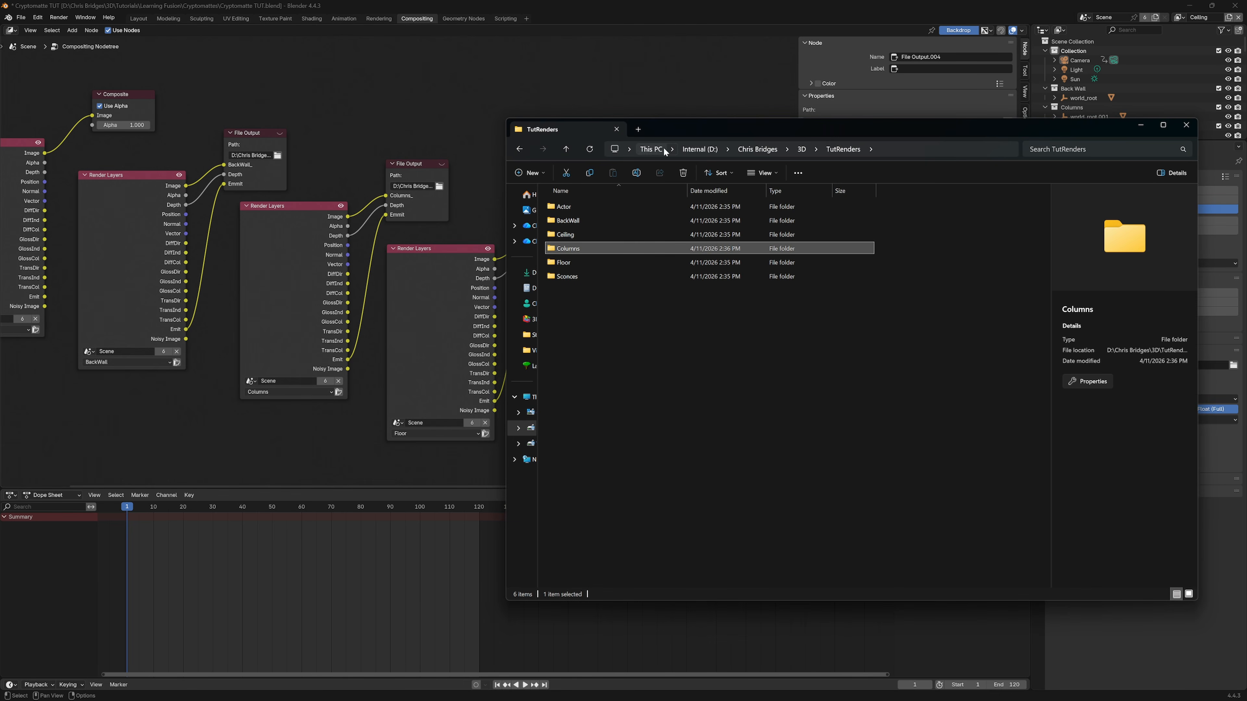
{"action": "left_click", "coordinate": [567, 150]}
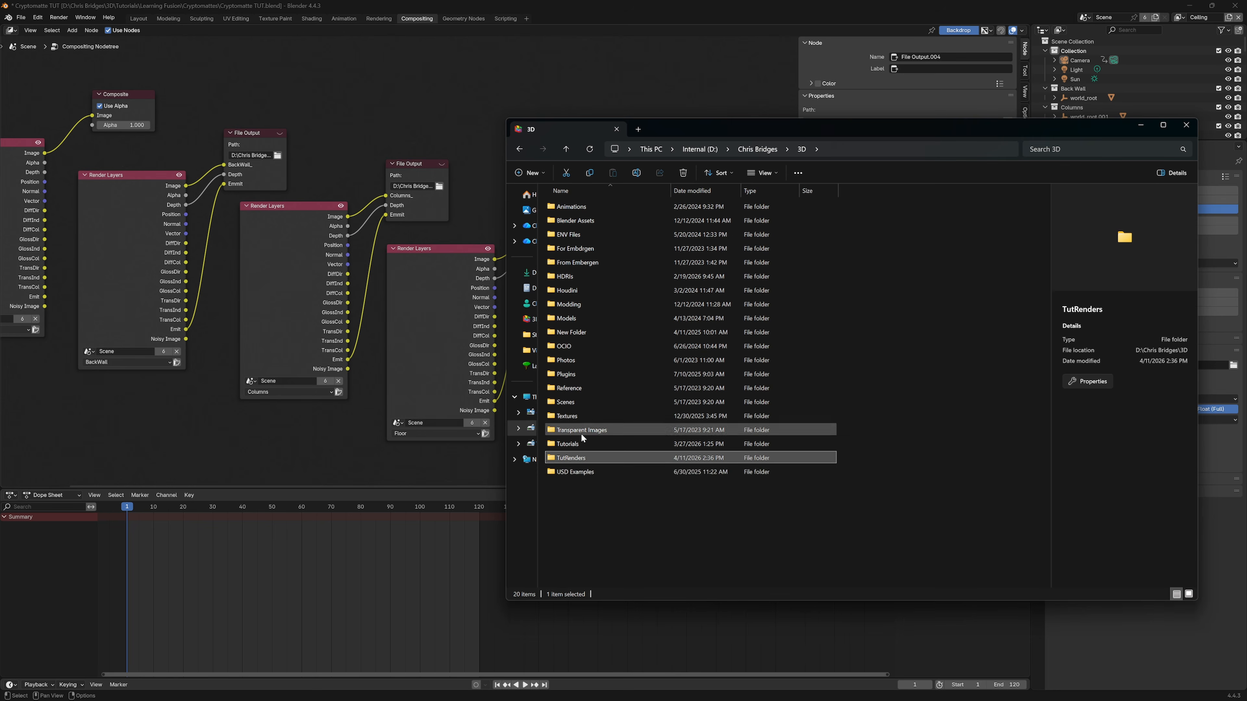
{"action": "double_click", "coordinate": [572, 443]}
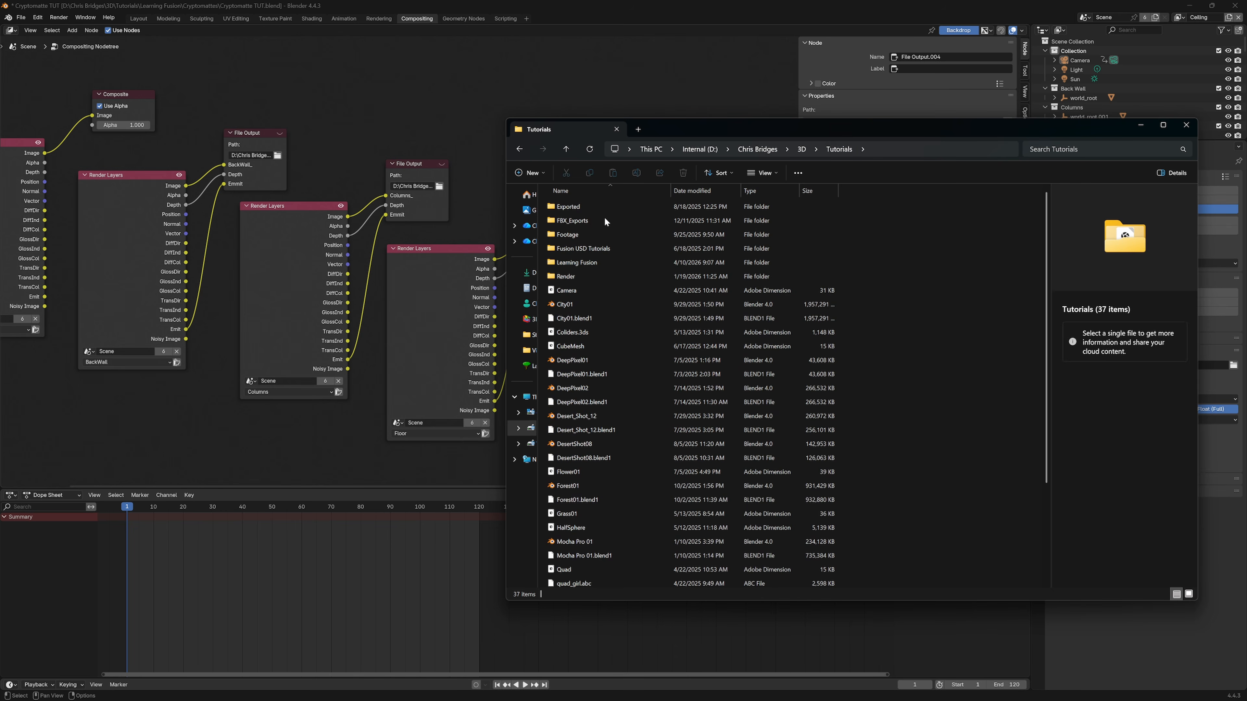
{"action": "double_click", "coordinate": [581, 262]}
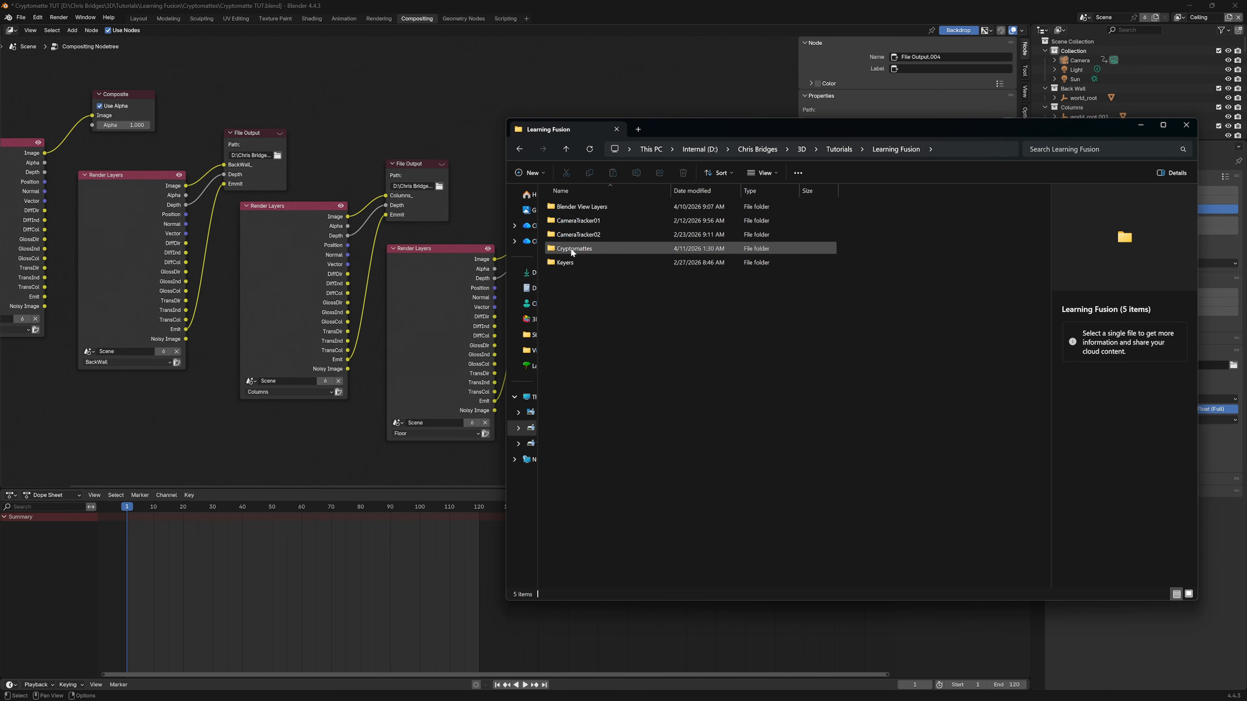
{"action": "double_click", "coordinate": [578, 206]}
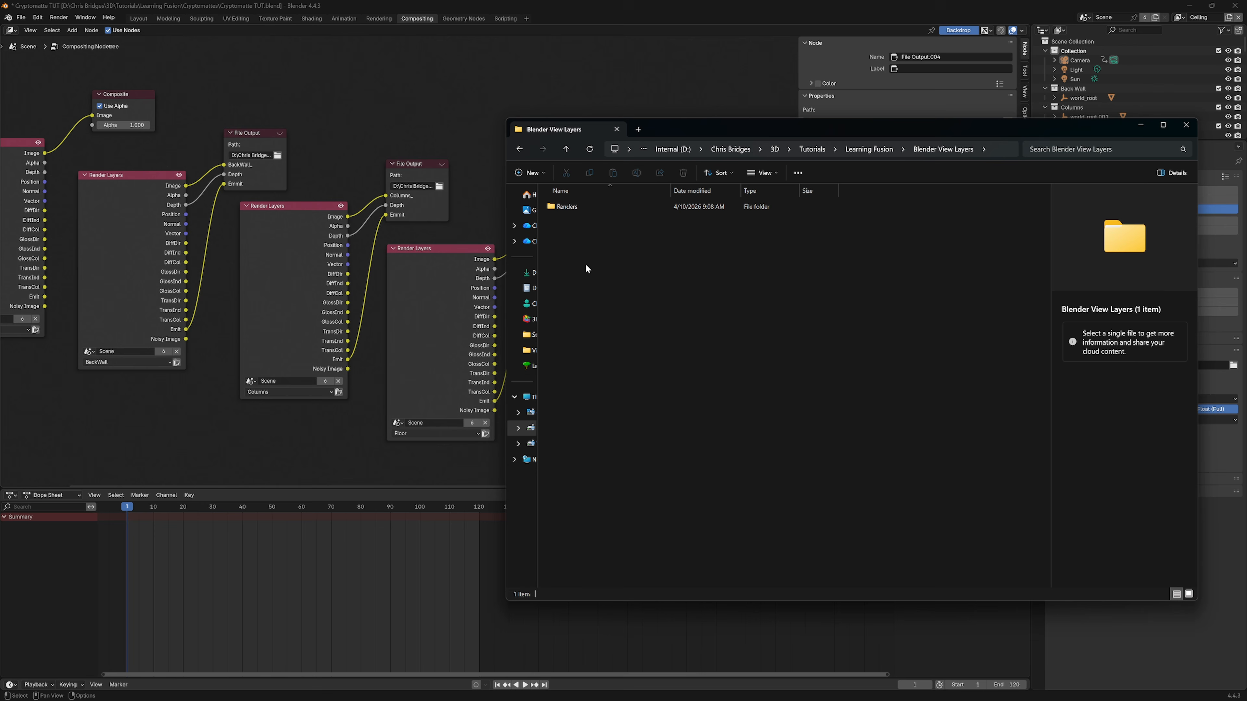
{"action": "double_click", "coordinate": [565, 205]}
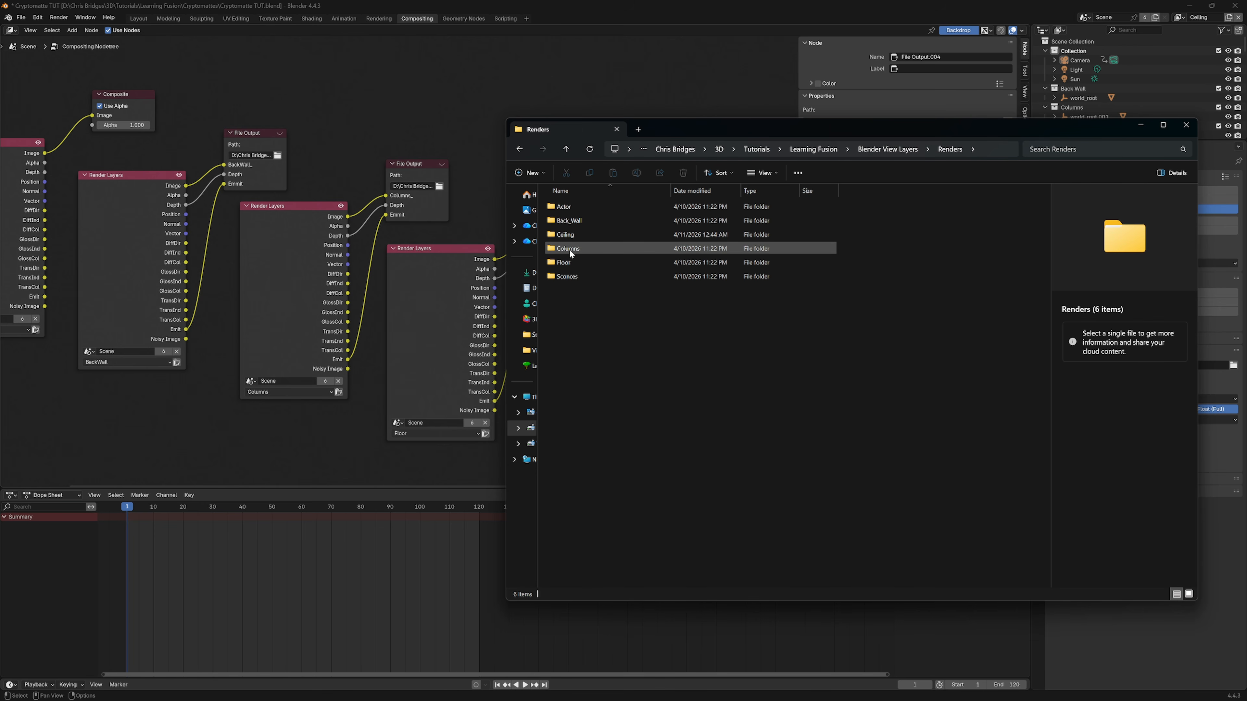
{"action": "double_click", "coordinate": [569, 205]}
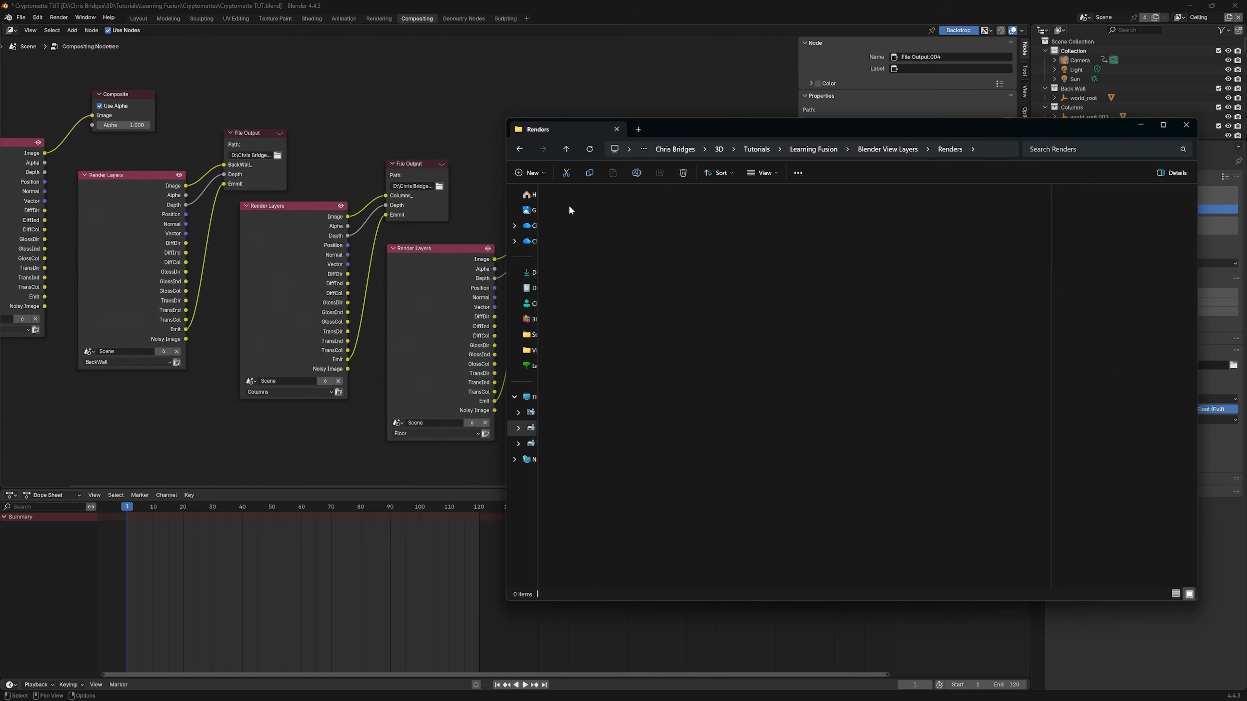
- Look through the EXR sequences in the Actor and Back_Wall folders, return to Renders and minimise File Explorer
{"action": "scroll", "coordinate": [682, 351], "scroll_direction": "down", "scroll_amount": 5}
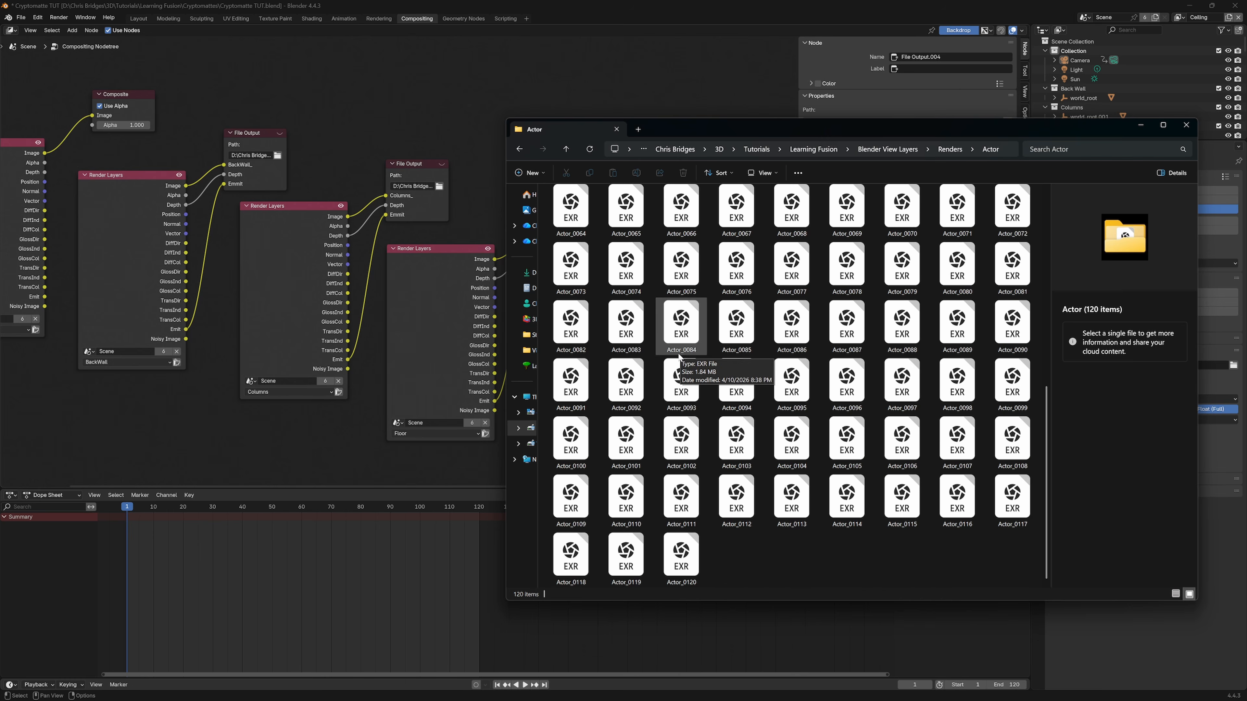
{"action": "scroll", "coordinate": [680, 363], "scroll_direction": "up", "scroll_amount": 5}
{"action": "left_click", "coordinate": [951, 150]}
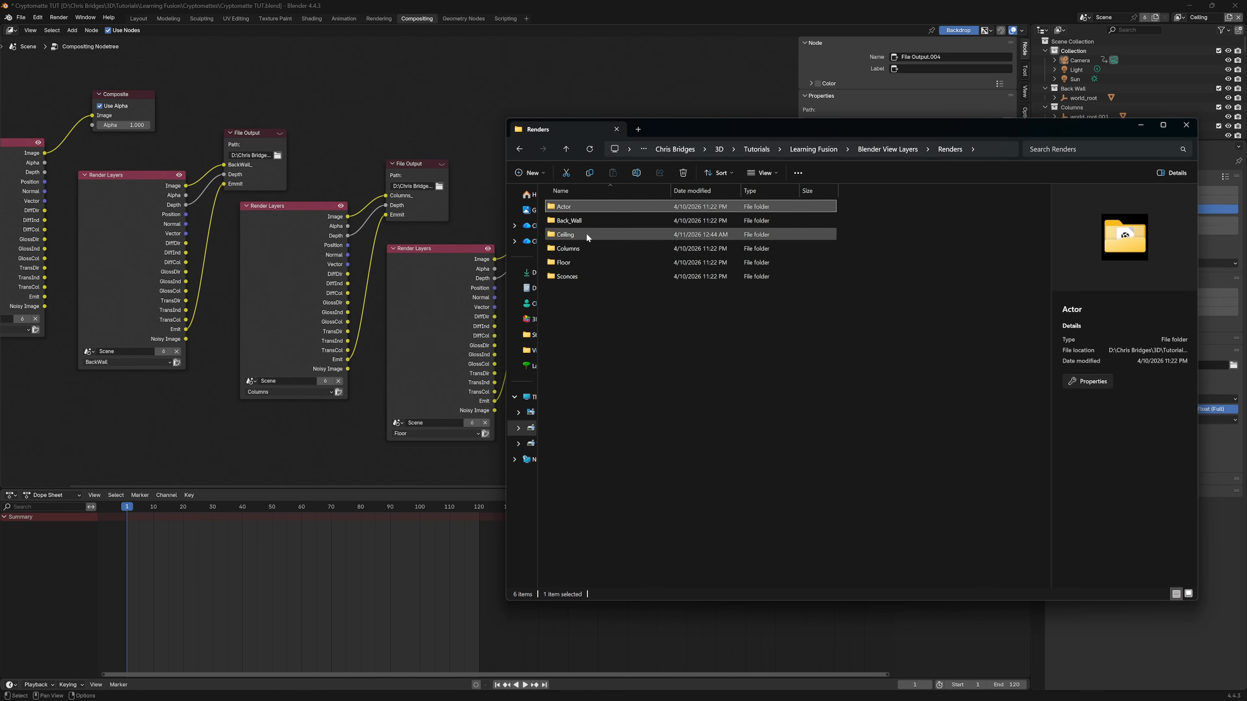
{"action": "double_click", "coordinate": [579, 221]}
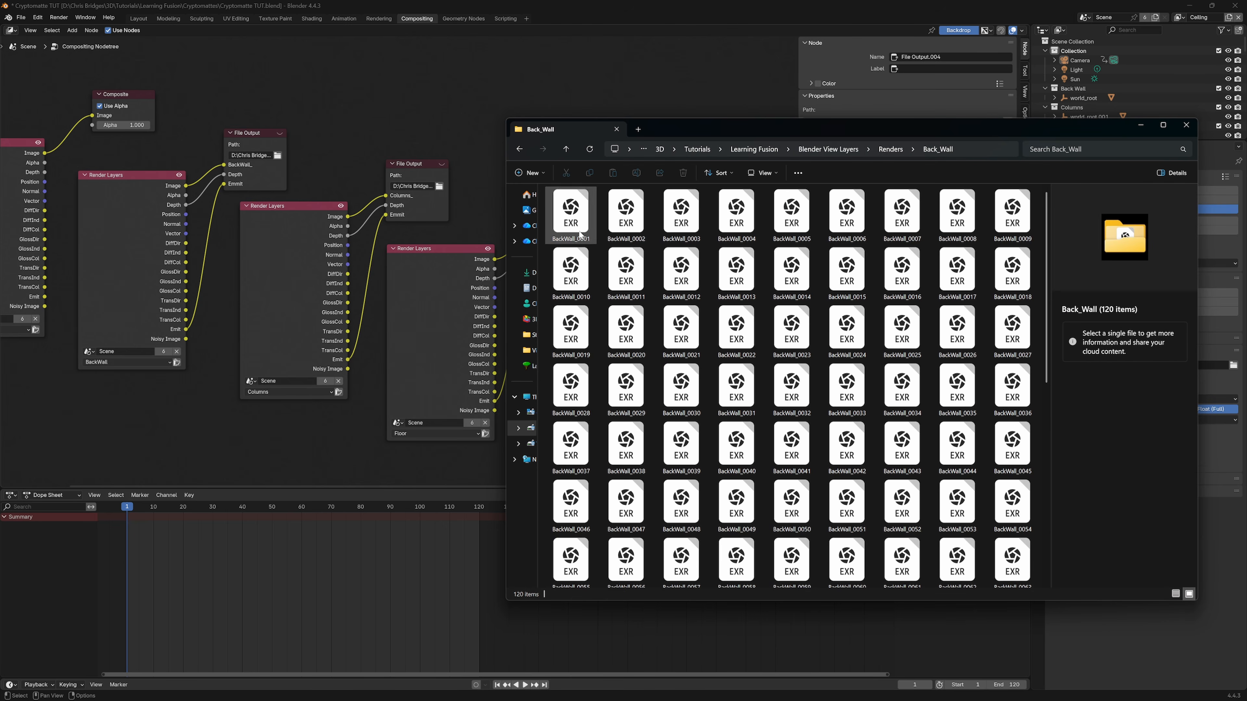
{"action": "left_click", "coordinate": [890, 148]}
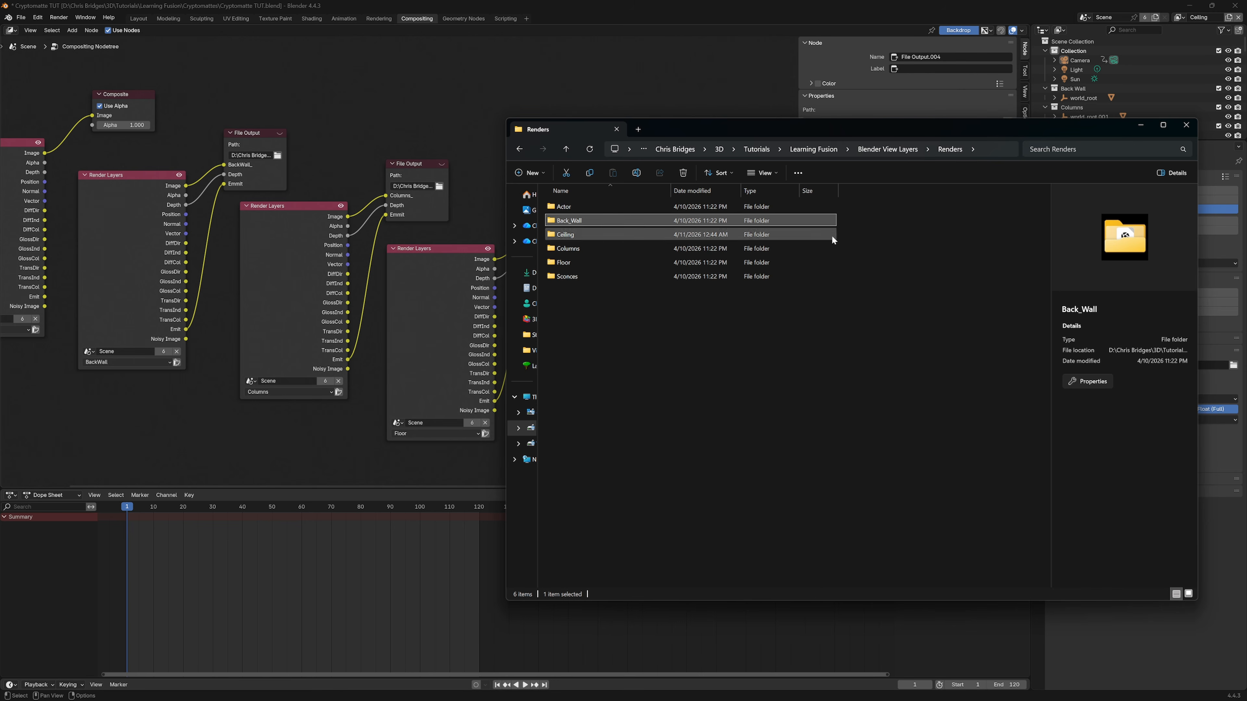
{"action": "left_click", "coordinate": [1140, 126]}
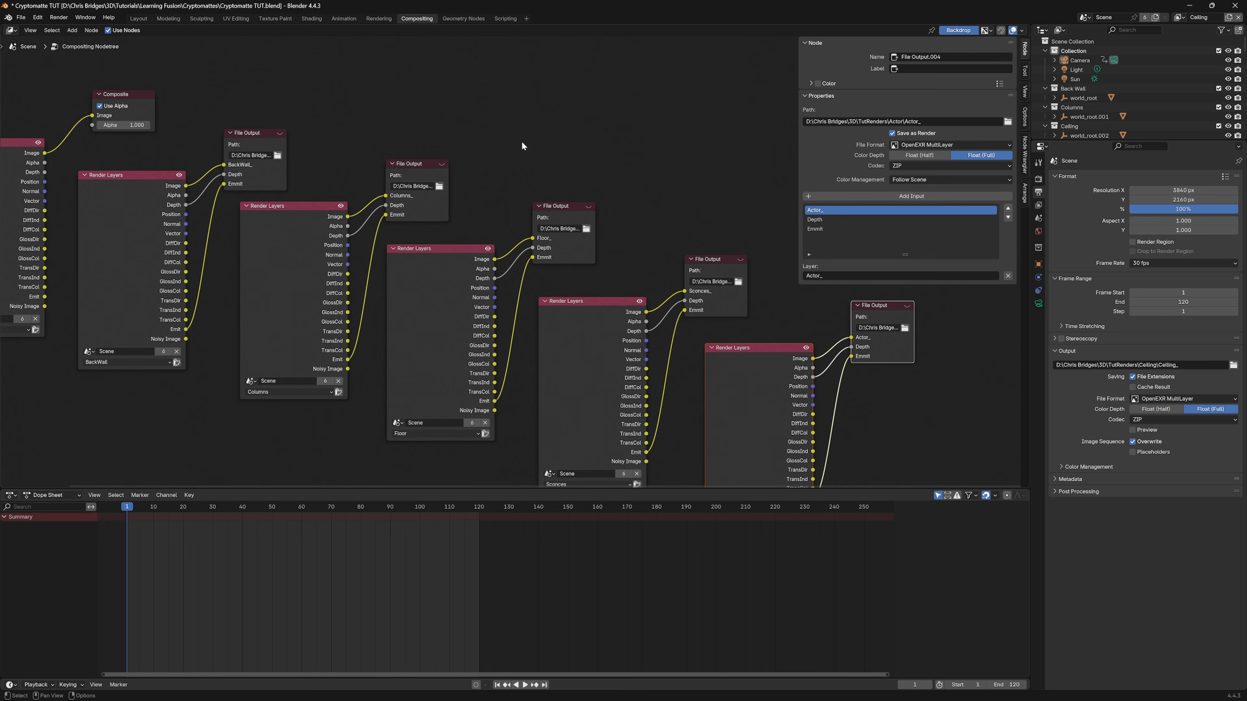
- Display the scene's Render properties in Blender and switch to the Fusion page of DaVinci Resolve
{"action": "left_click", "coordinate": [1039, 180]}
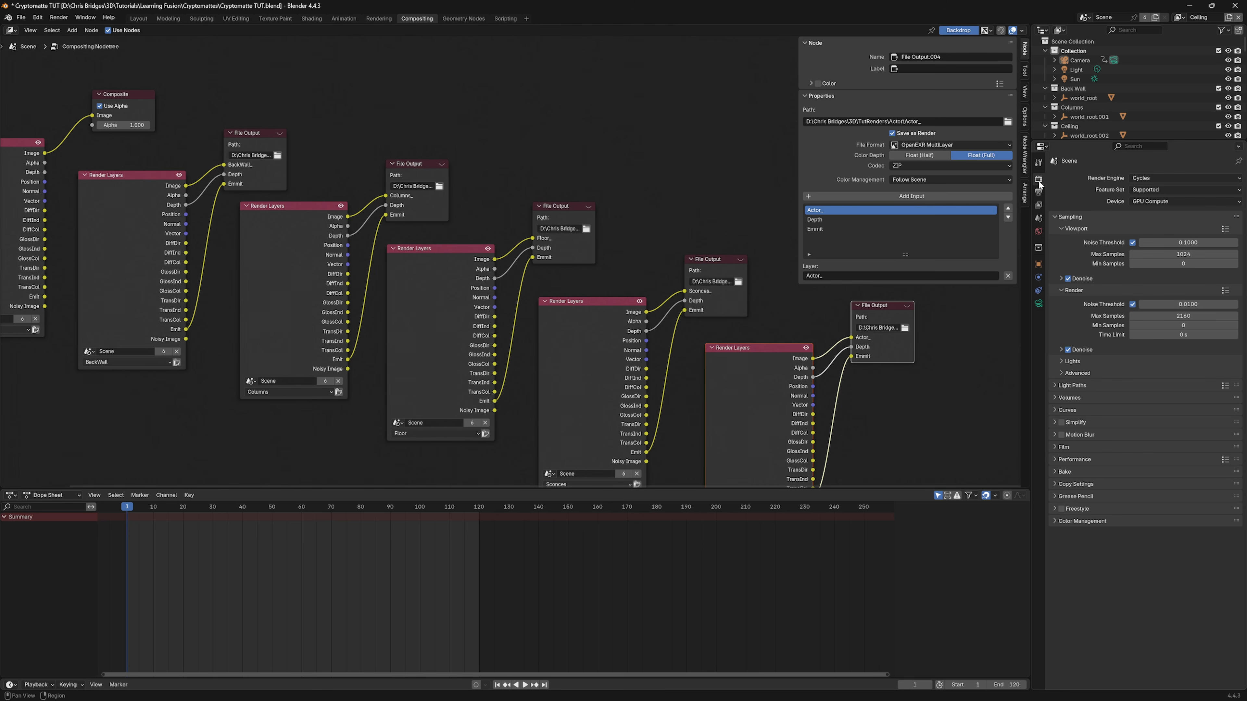
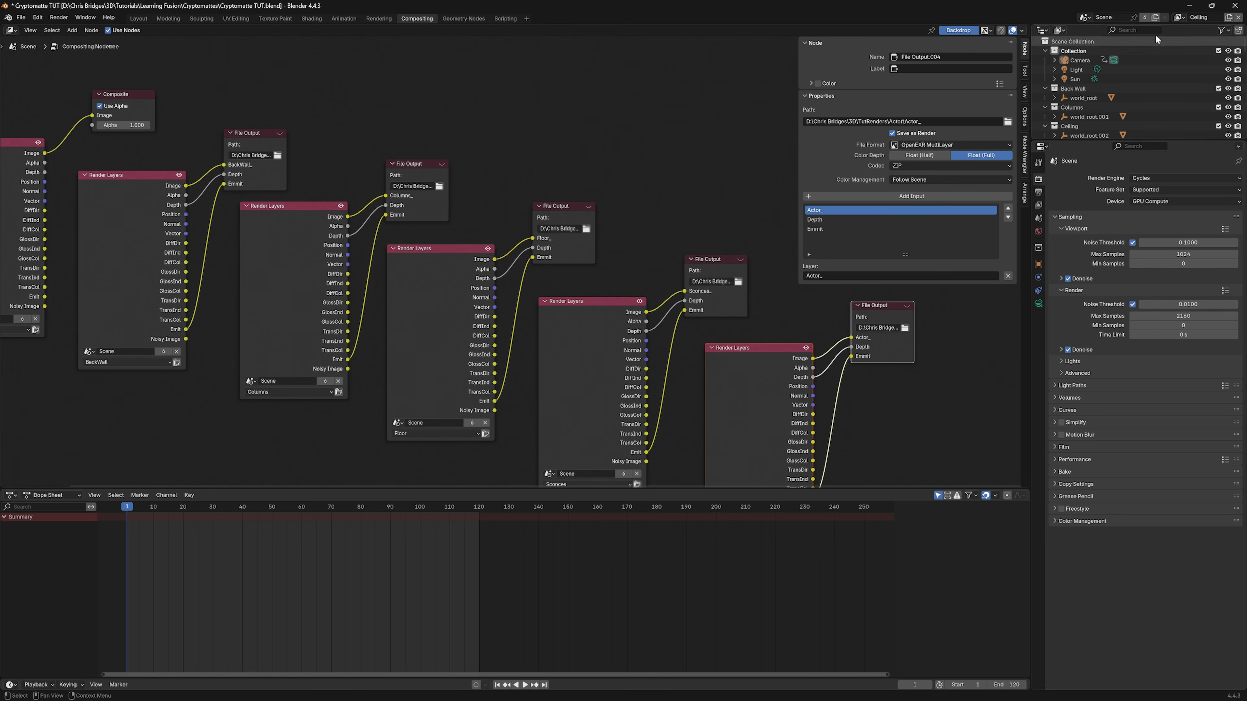
{"action": "left_click", "coordinate": [1194, 7]}
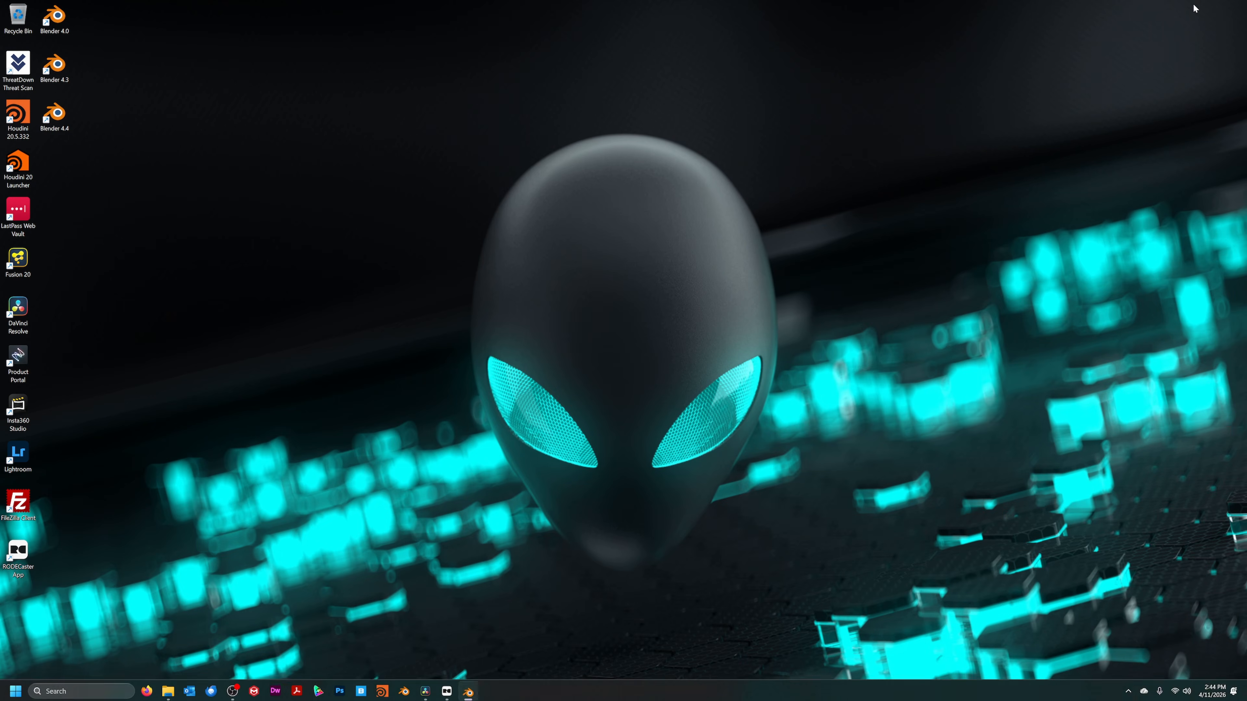
{"action": "left_click", "coordinate": [426, 691]}
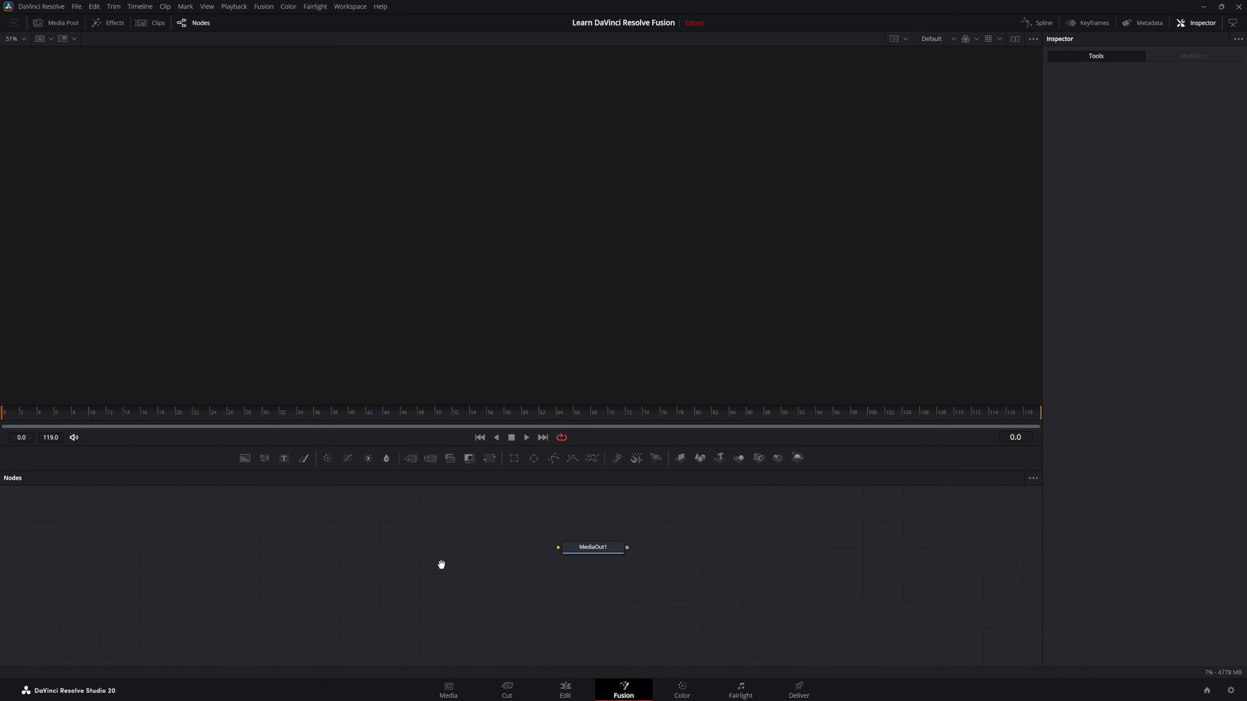
- Add a Loader node to the empty area of the Fusion node graph, well before MediaOut1
{"action": "scroll", "coordinate": [441, 564], "scroll_direction": "up", "scroll_amount": 1}
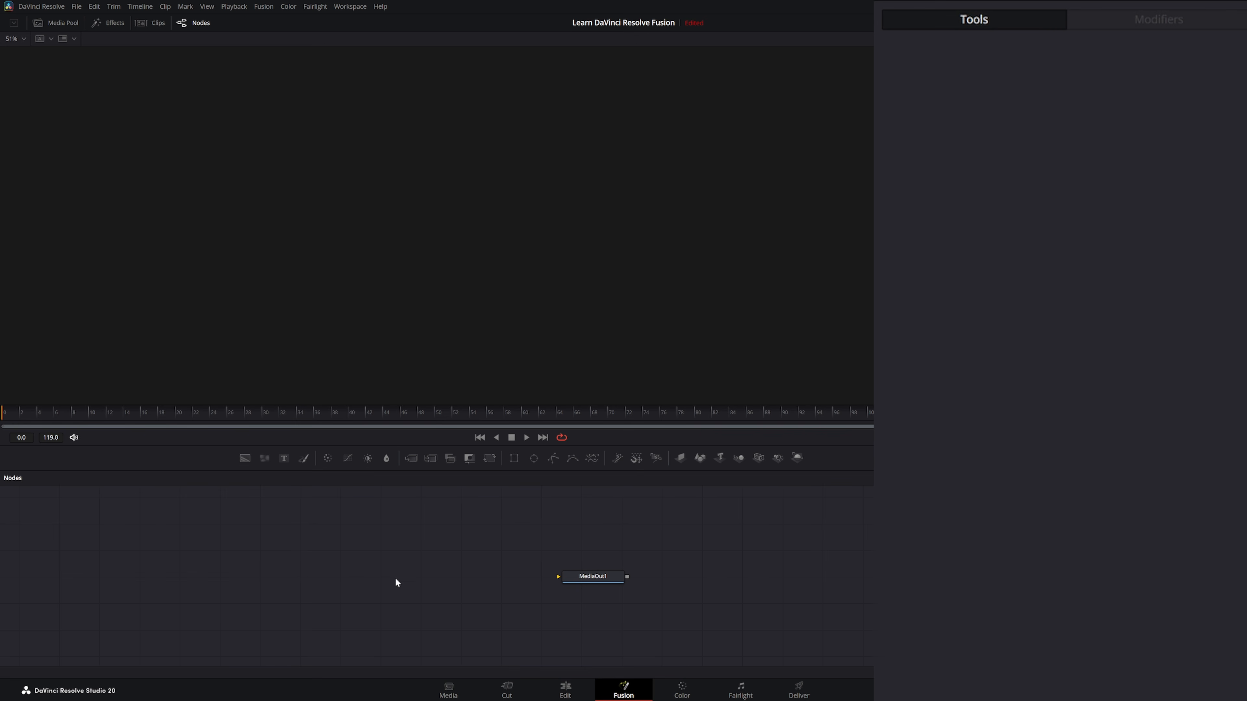
{"action": "middle_click_drag", "start_coordinate": [441, 554], "coordinate": [456, 546]}
{"action": "key", "text": "shift+space"}
{"action": "type", "text": "Color Space Transform"}
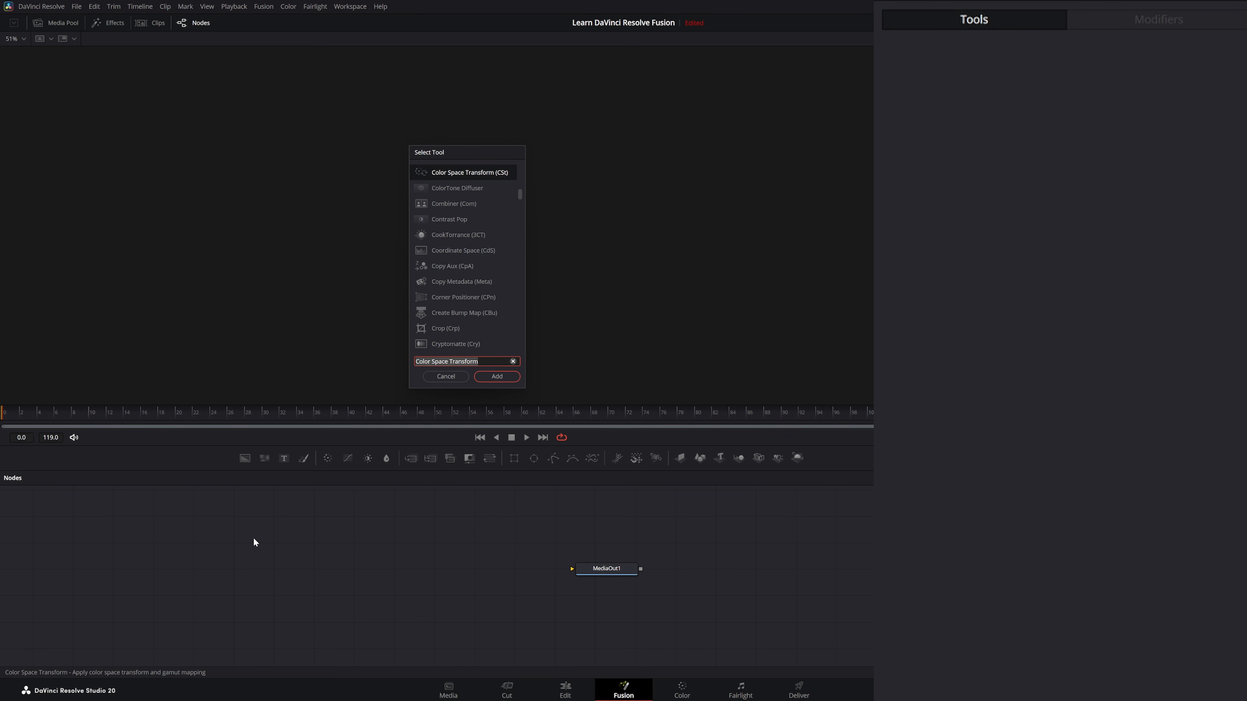
{"action": "type", "text": "ld"}
{"action": "key", "text": "Return"}
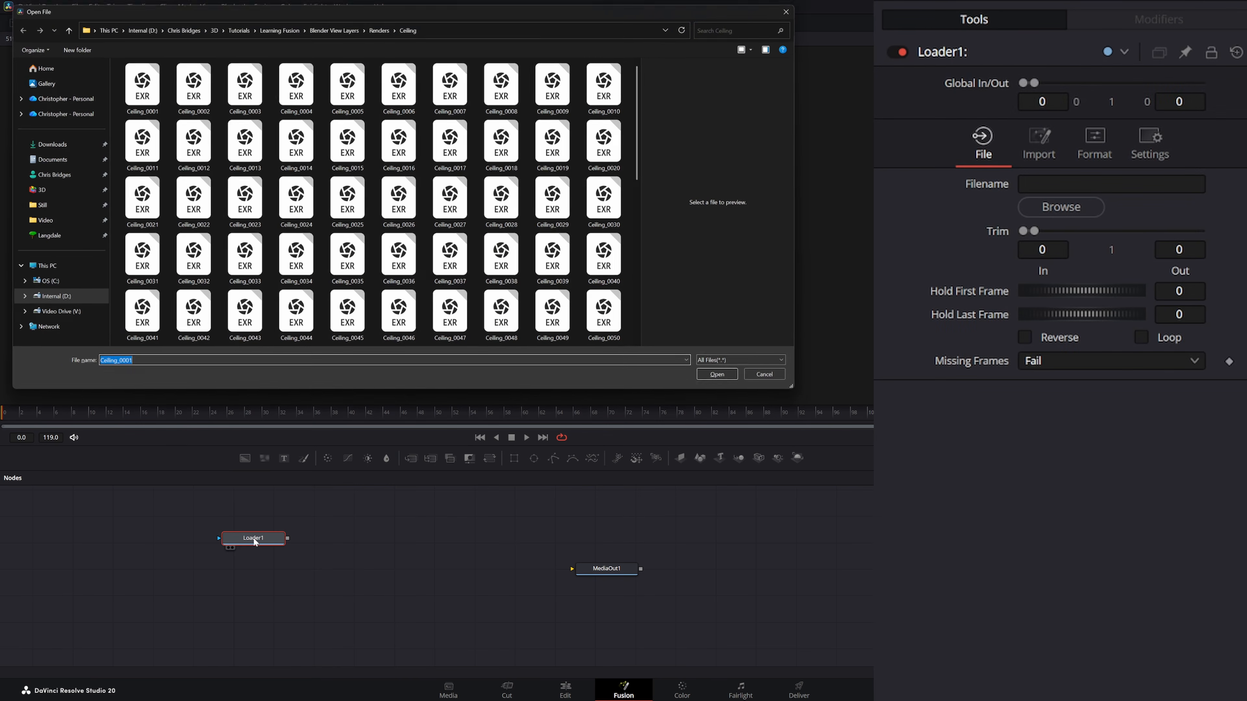
- Load the Ceiling_0001 EXR sequence from Renders\Ceiling into the Loader and show it in the viewer
{"action": "left_click", "coordinate": [377, 28]}
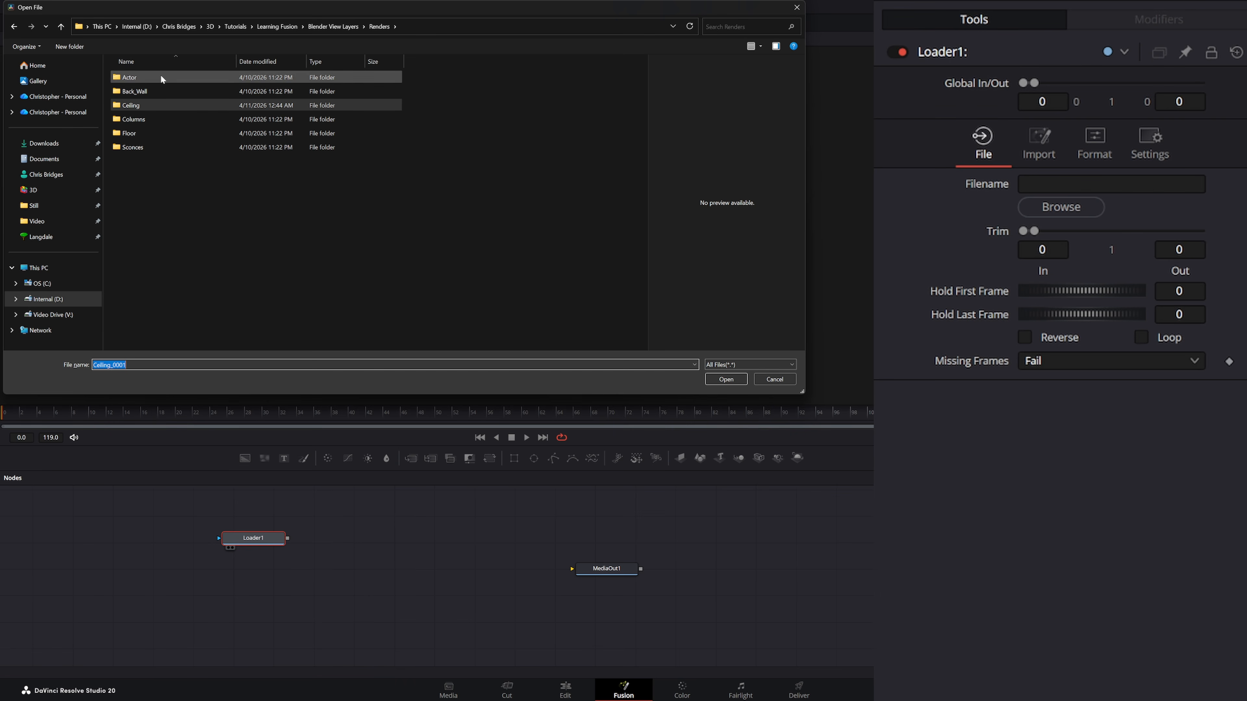
{"action": "double_click", "coordinate": [128, 105]}
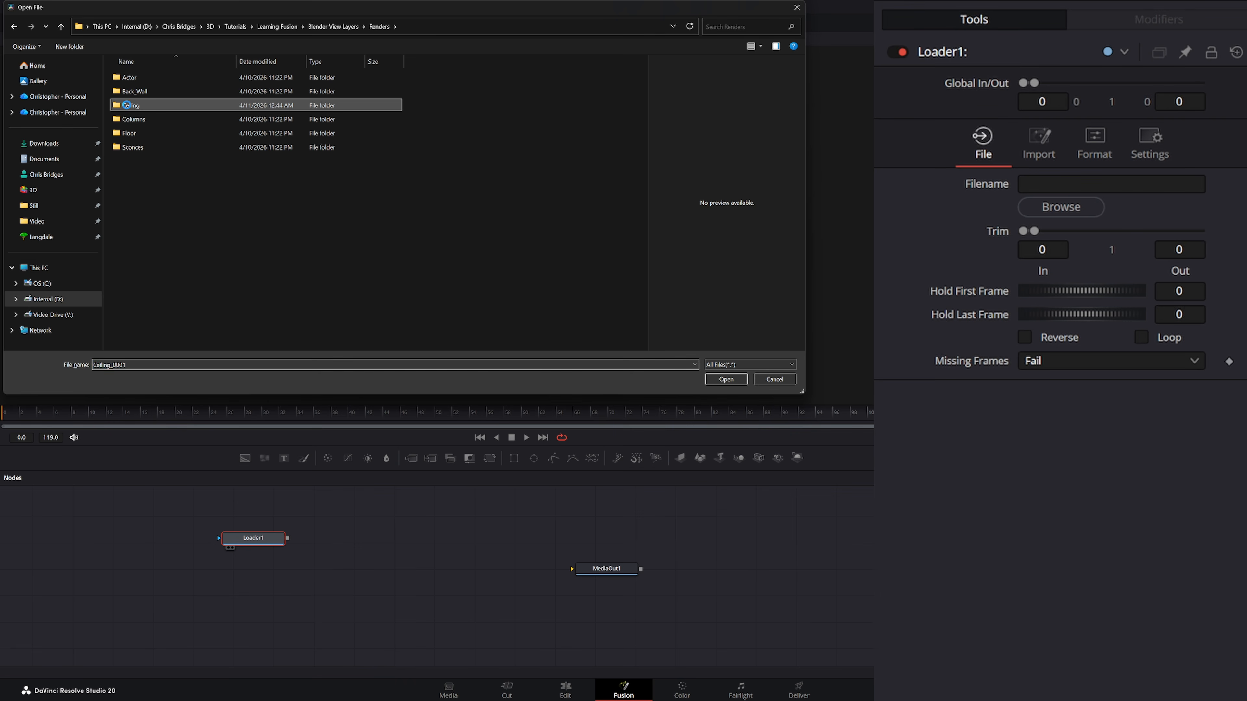
{"action": "double_click", "coordinate": [136, 91]}
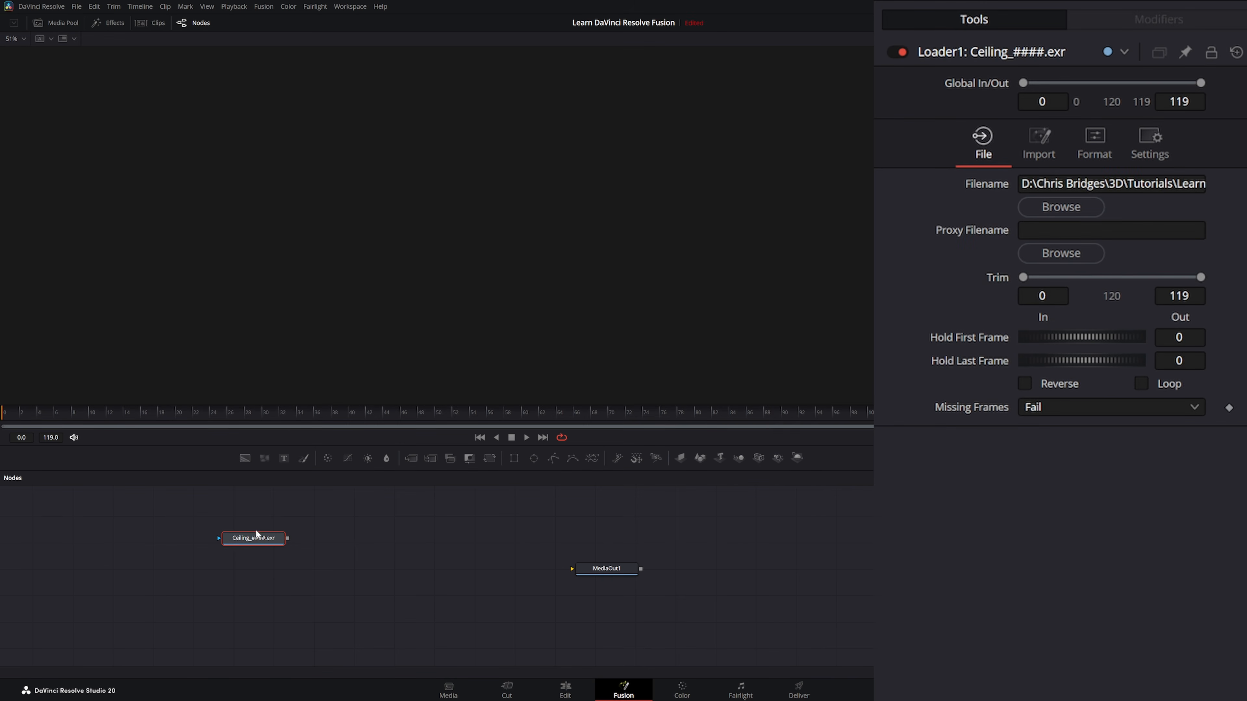
{"action": "left_click_drag", "start_coordinate": [256, 535], "coordinate": [291, 313]}
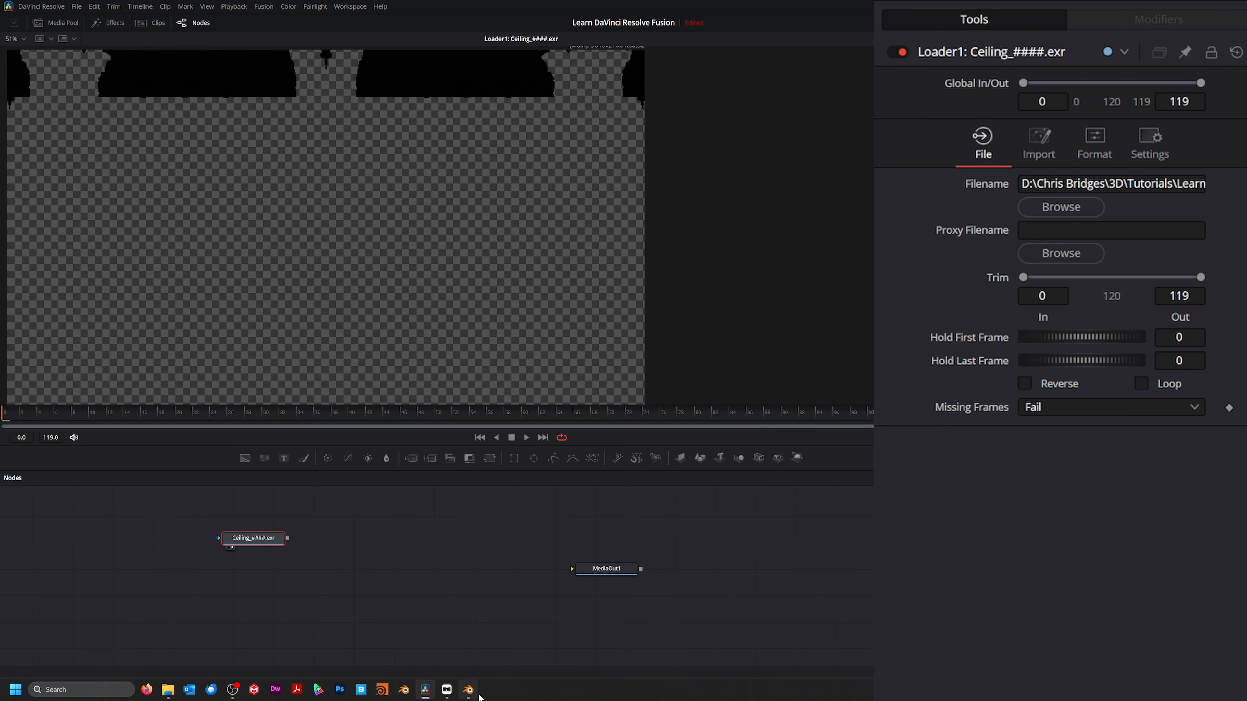
- Switch to Blender's Layout workspace to compare the rendered ceiling with the Fusion image, and return to DaVinci Resolve
{"action": "left_click", "coordinate": [468, 689]}
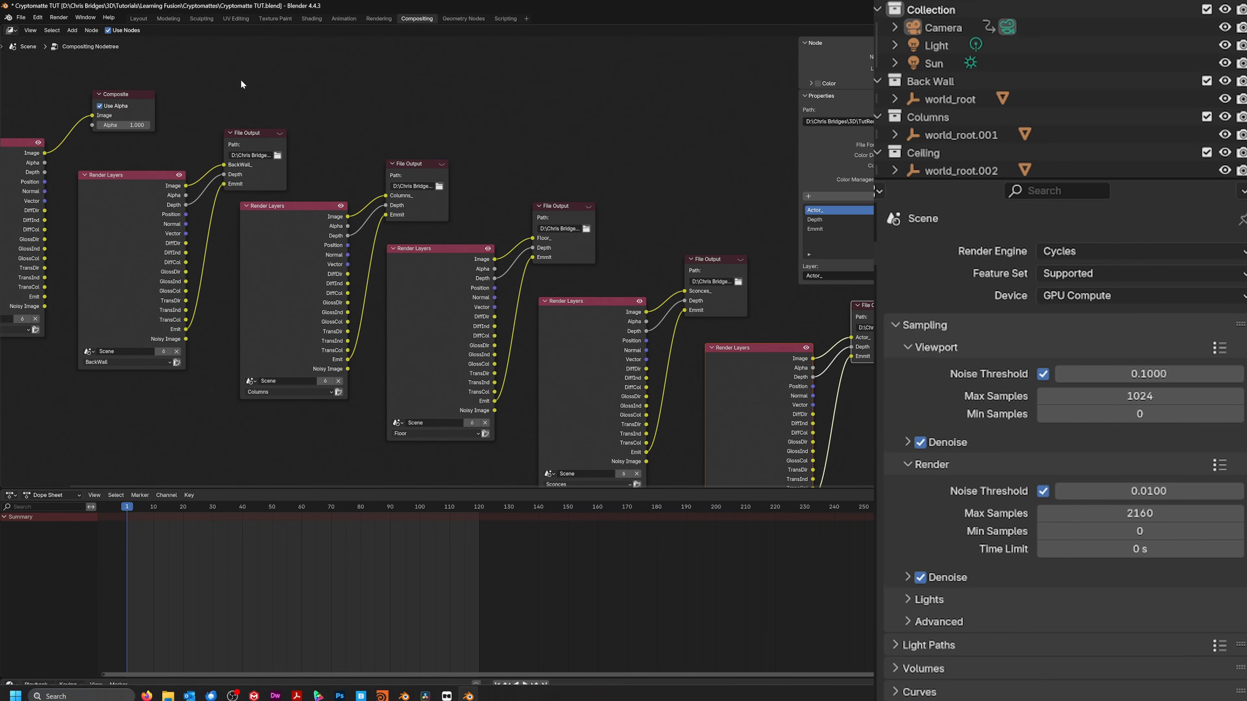
{"action": "left_click", "coordinate": [139, 18]}
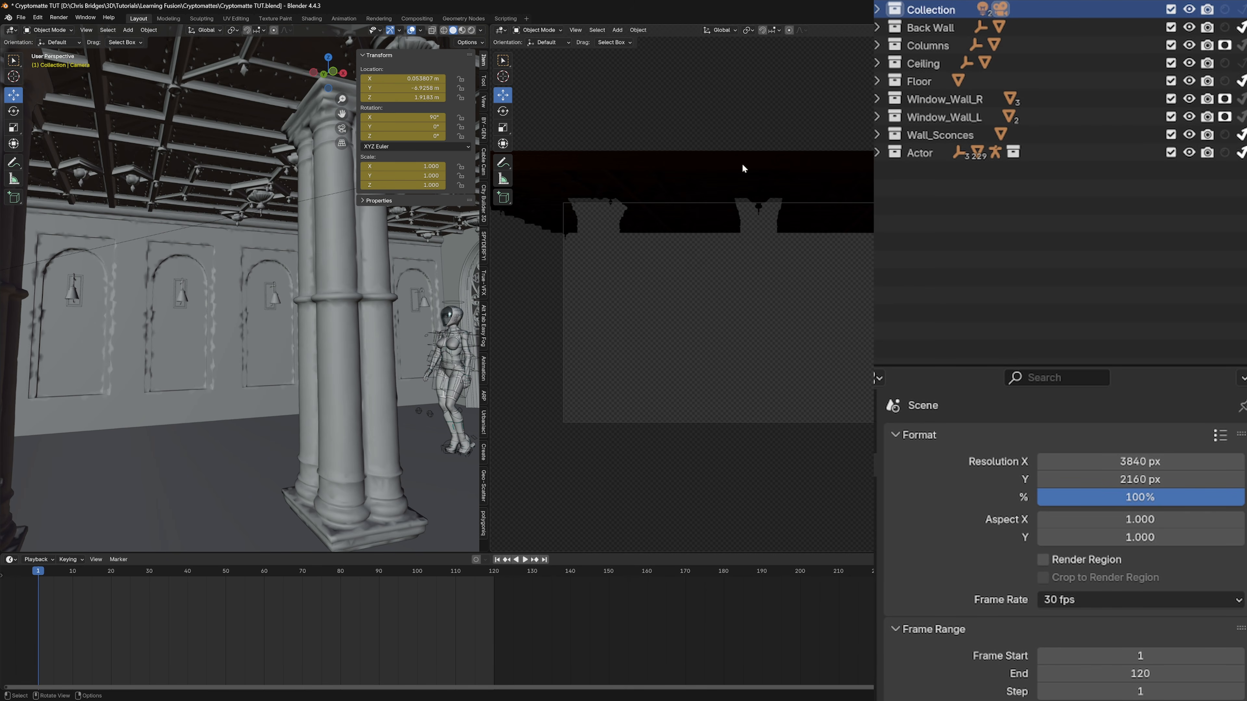
{"action": "mouse_move", "coordinate": [633, 696]}
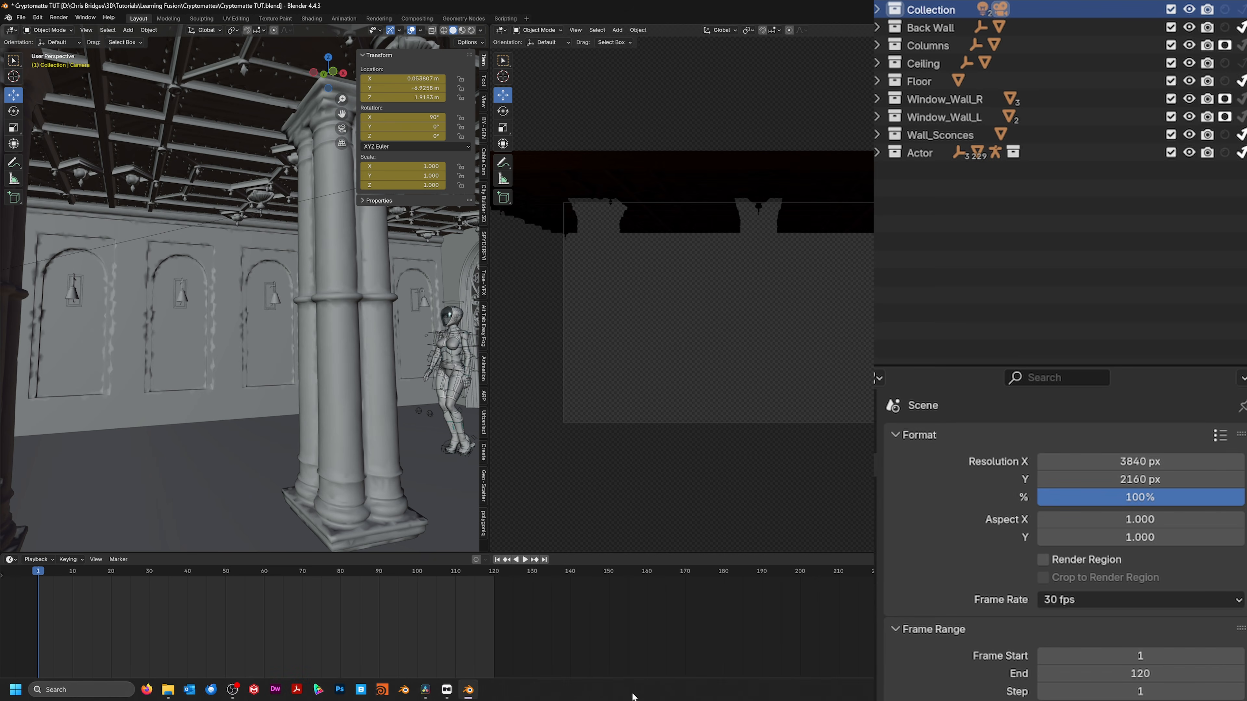
{"action": "left_click", "coordinate": [425, 689]}
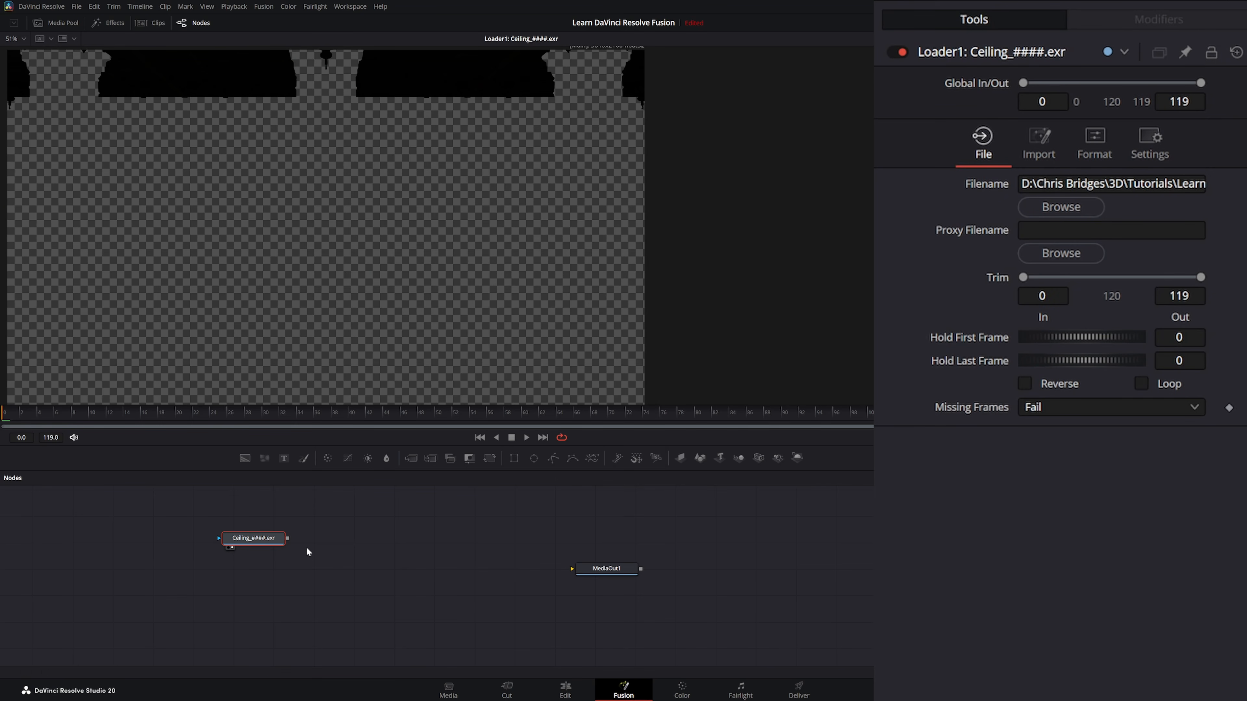
- Add a Gamut node after the Ceiling loader and show its output in the viewer
{"action": "left_click_drag", "start_coordinate": [256, 544], "coordinate": [238, 542]}
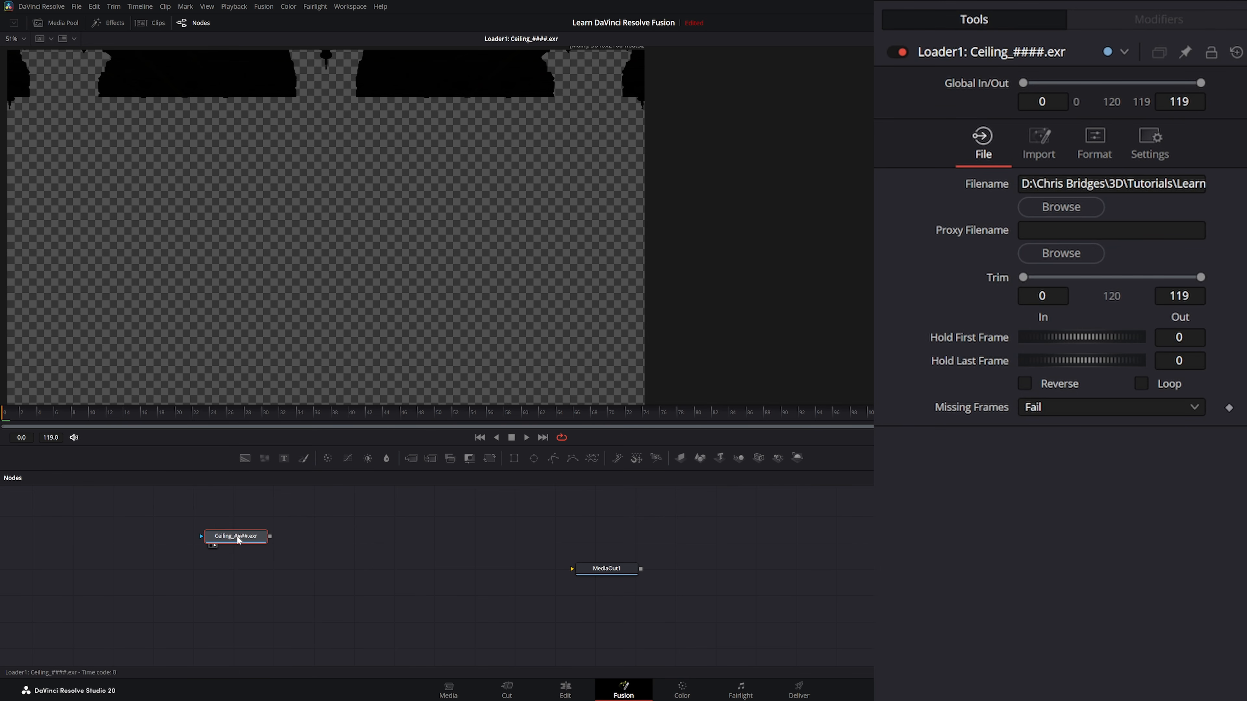
{"action": "key", "text": "shift+space"}
{"action": "type", "text": "logam"}
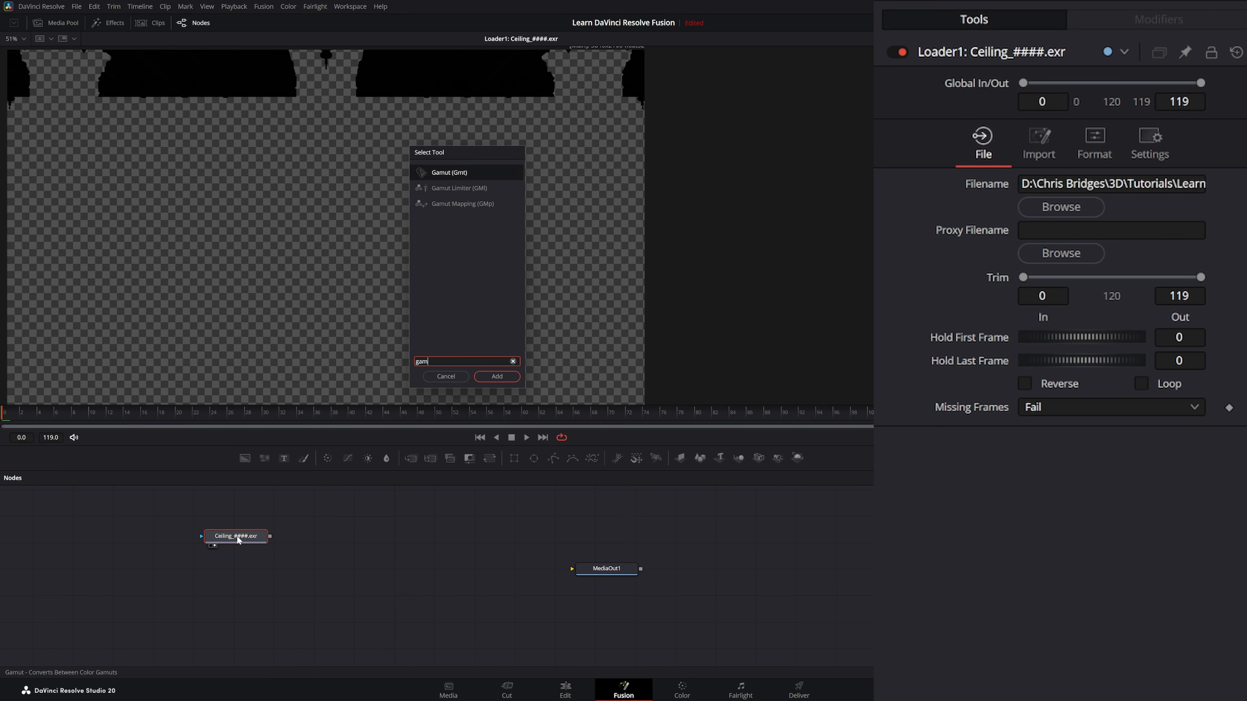
{"action": "key", "text": "Return"}
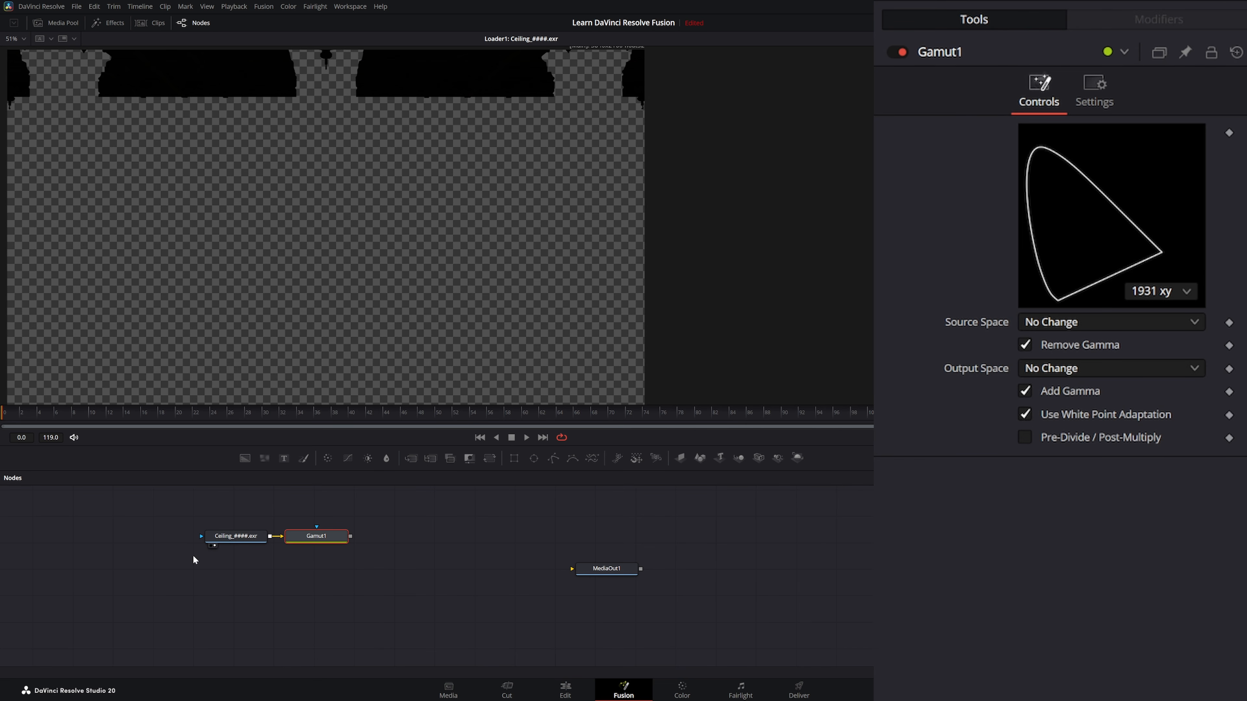
{"action": "left_click_drag", "start_coordinate": [321, 534], "coordinate": [367, 282]}
- Set the Gamut node's source space to ACEScg and its output space to sRGB
{"action": "left_click", "coordinate": [1059, 324]}
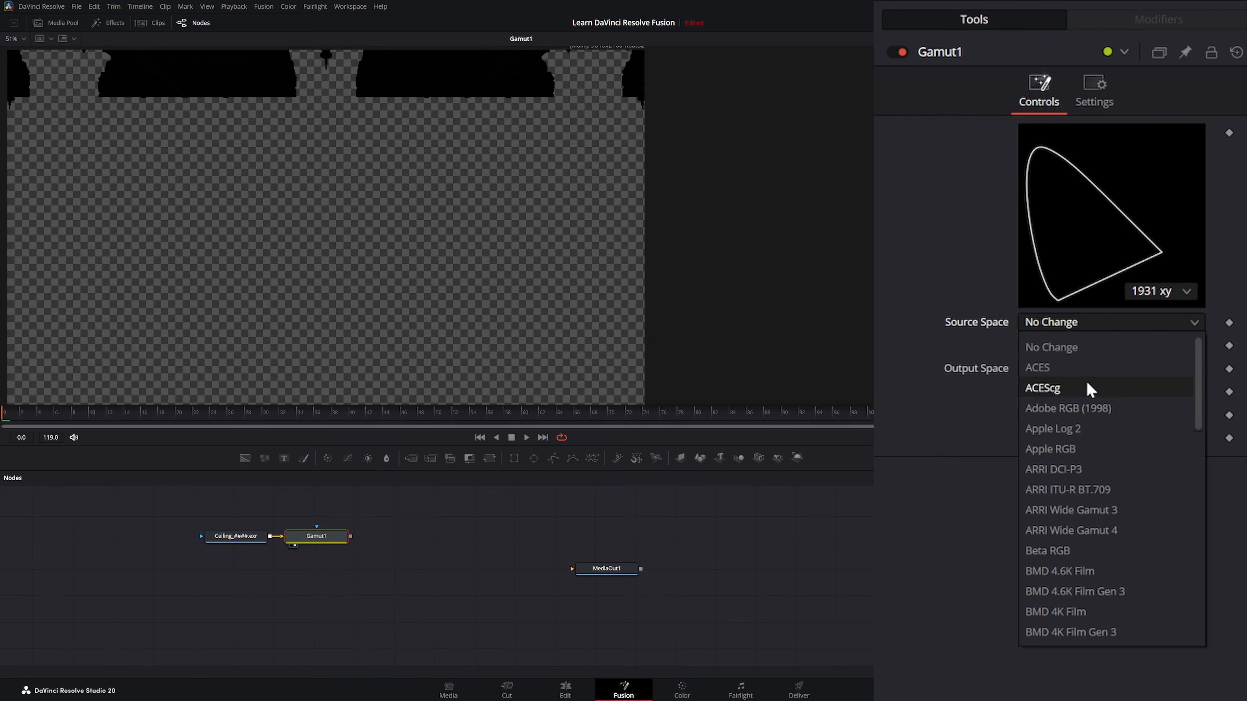
{"action": "left_click", "coordinate": [1069, 385]}
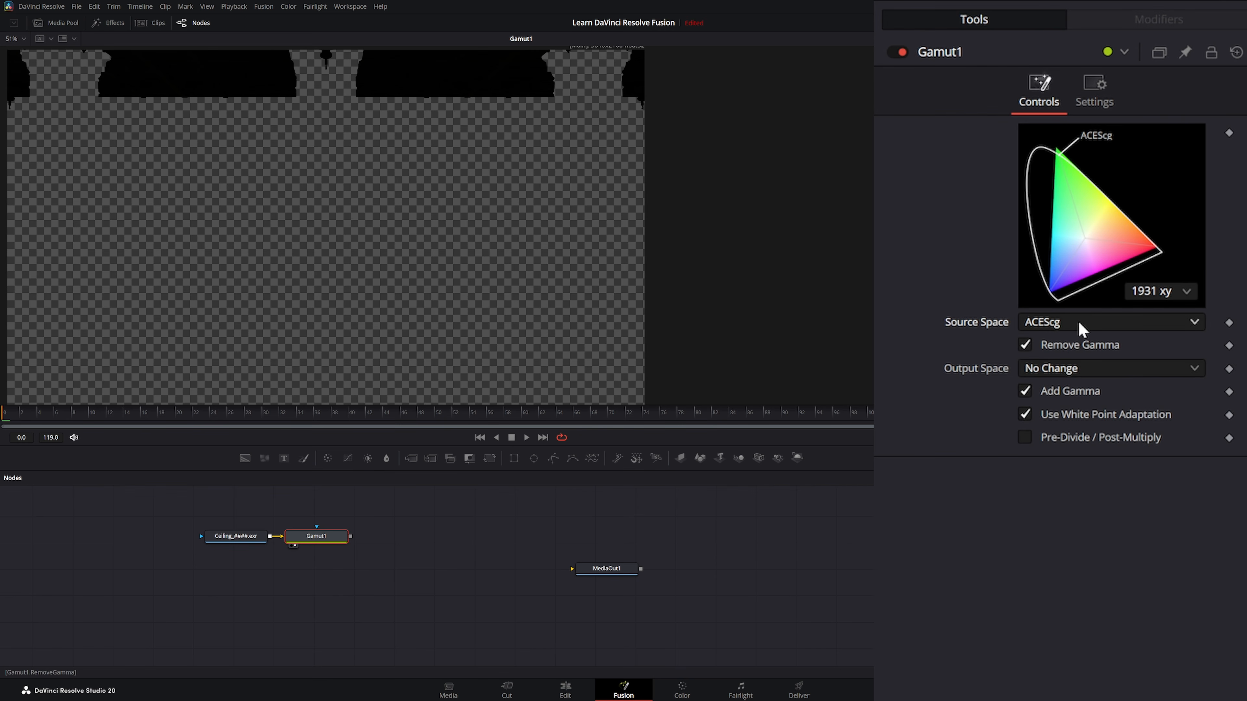
{"action": "left_click", "coordinate": [1071, 369]}
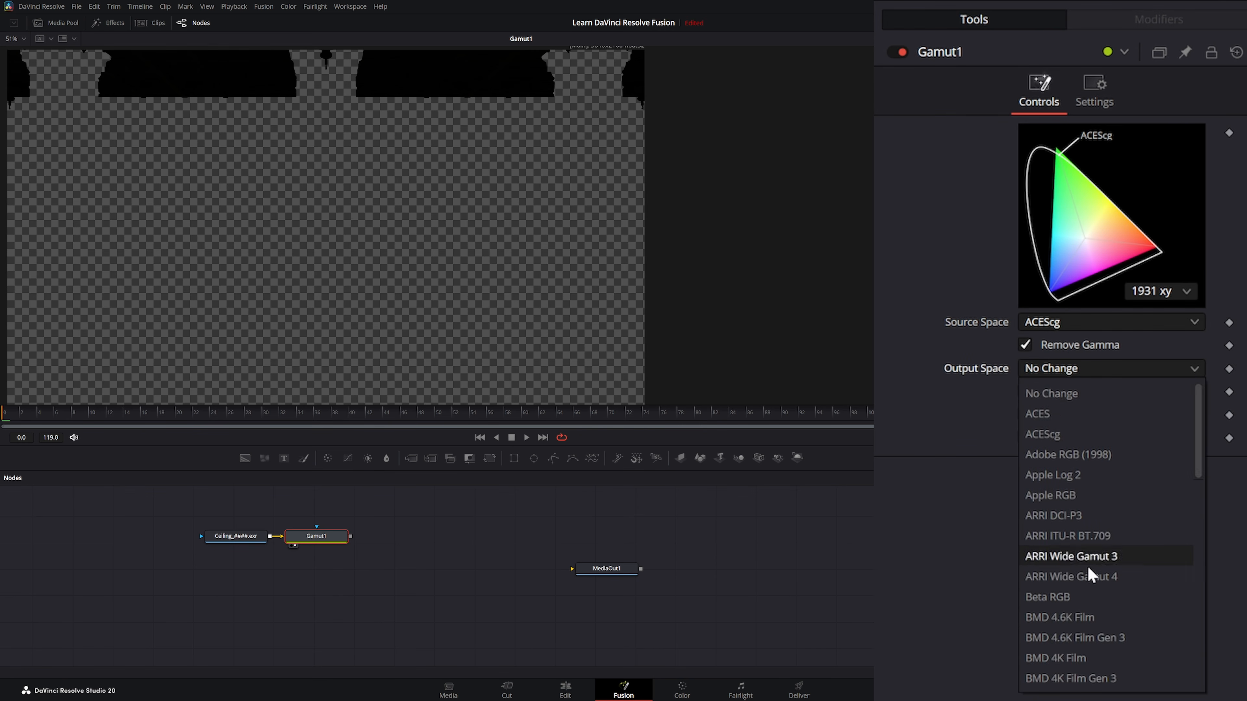
{"action": "scroll", "coordinate": [1075, 605], "scroll_direction": "down", "scroll_amount": 8}
{"action": "scroll", "coordinate": [1063, 641], "scroll_direction": "down", "scroll_amount": 2}
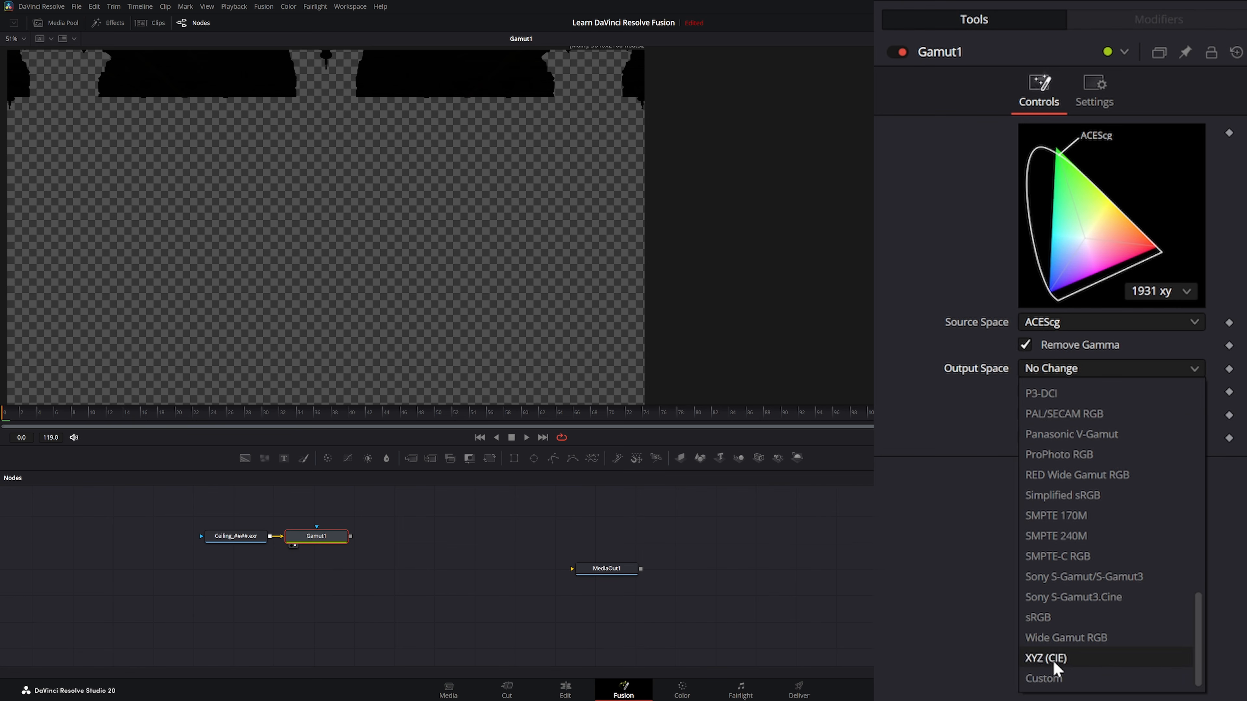
{"action": "left_click", "coordinate": [1066, 618]}
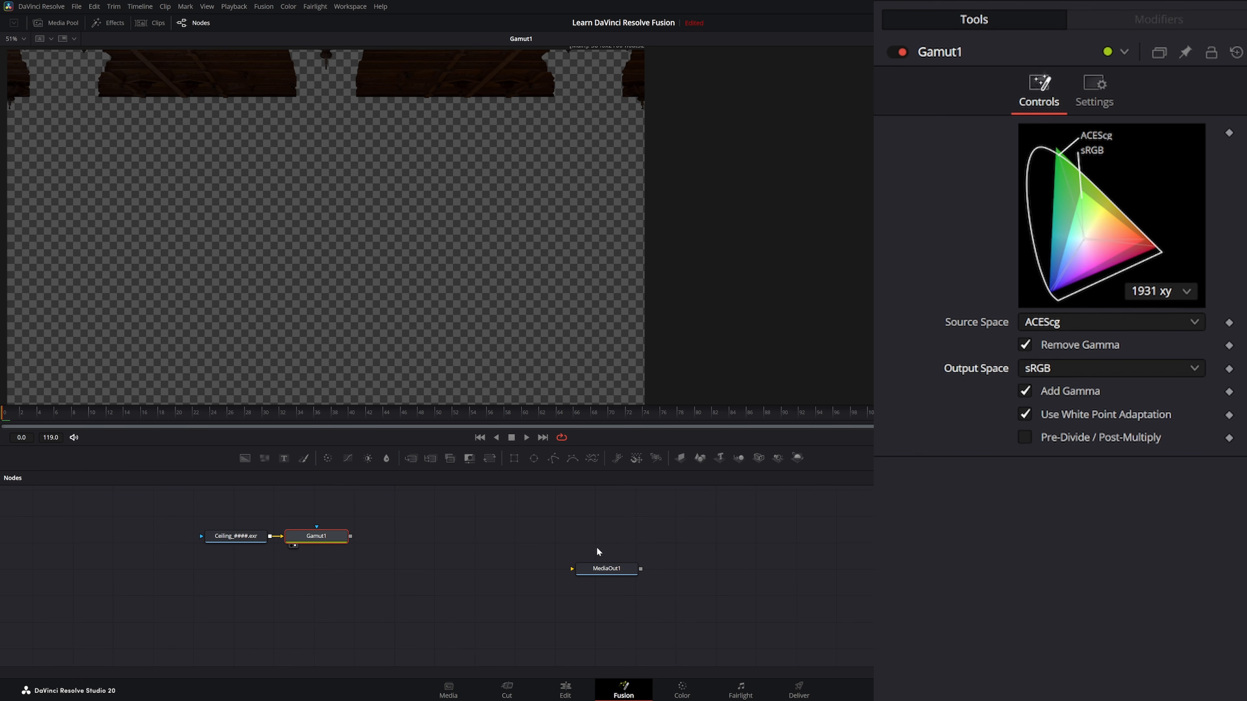
- Change the Gamut node's output space to DaVinci Wide Gamut
{"action": "left_click", "coordinate": [1054, 373]}
{"action": "scroll", "coordinate": [1090, 588], "scroll_direction": "up", "scroll_amount": 5}
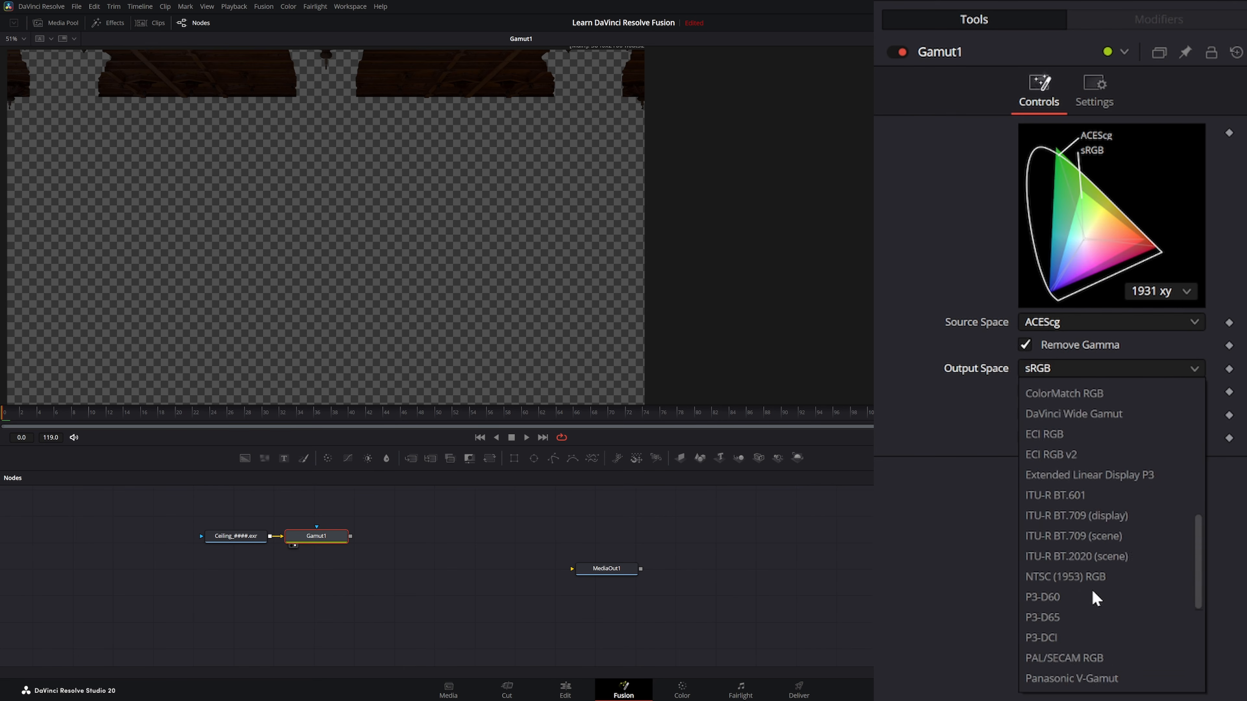
{"action": "scroll", "coordinate": [1090, 588], "scroll_direction": "up", "scroll_amount": 3}
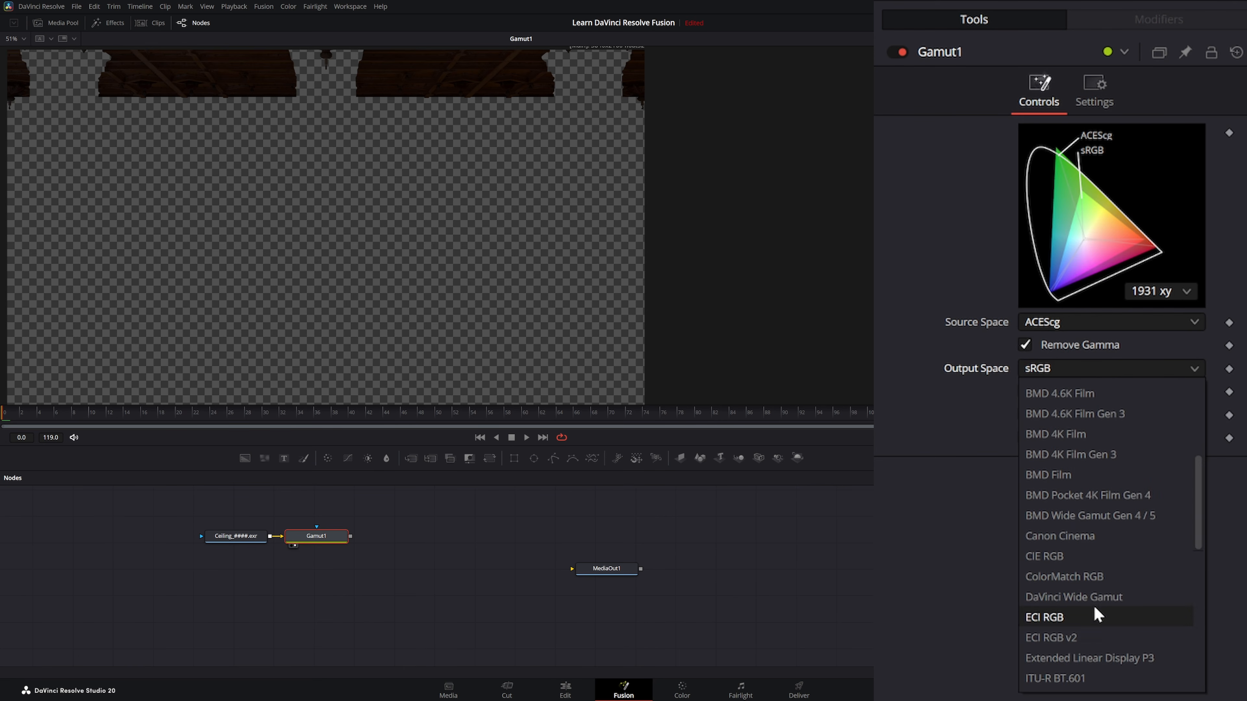
{"action": "left_click", "coordinate": [1088, 596]}
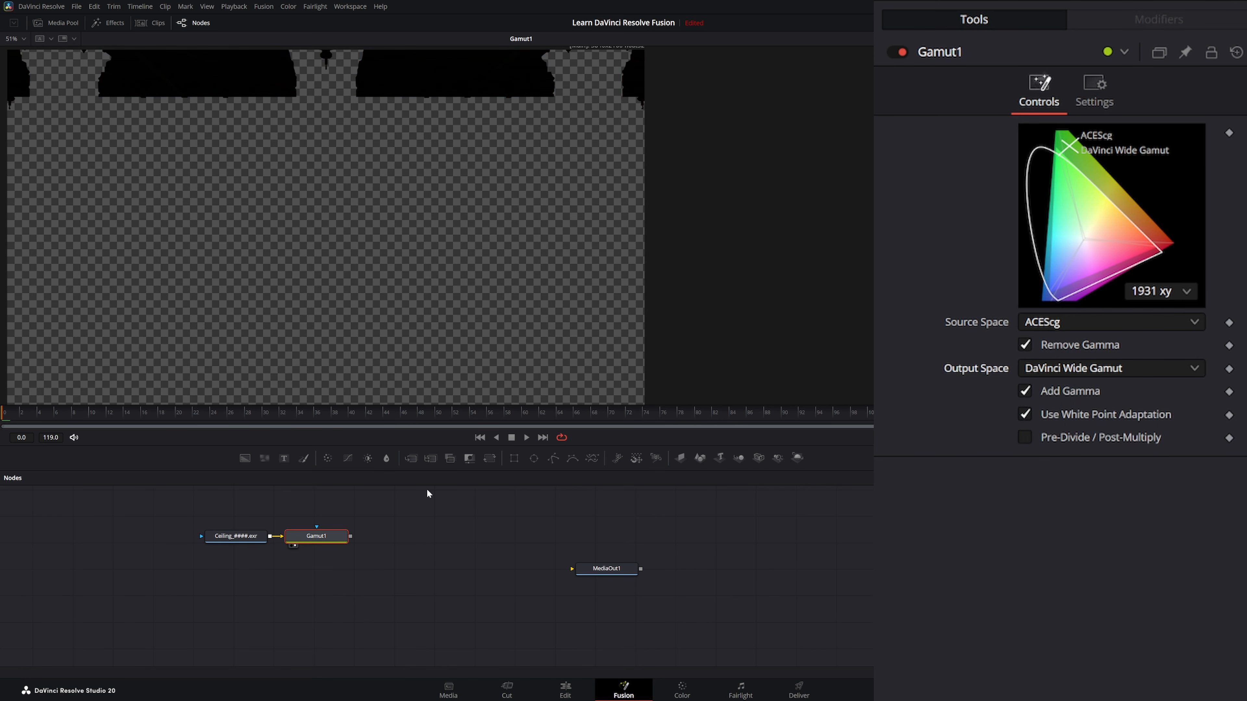
- Disconnect the Gamut node from the Ceiling loader and place it apart in the node graph
{"action": "left_click_drag", "start_coordinate": [254, 538], "coordinate": [250, 236]}
{"action": "key", "text": "1"}
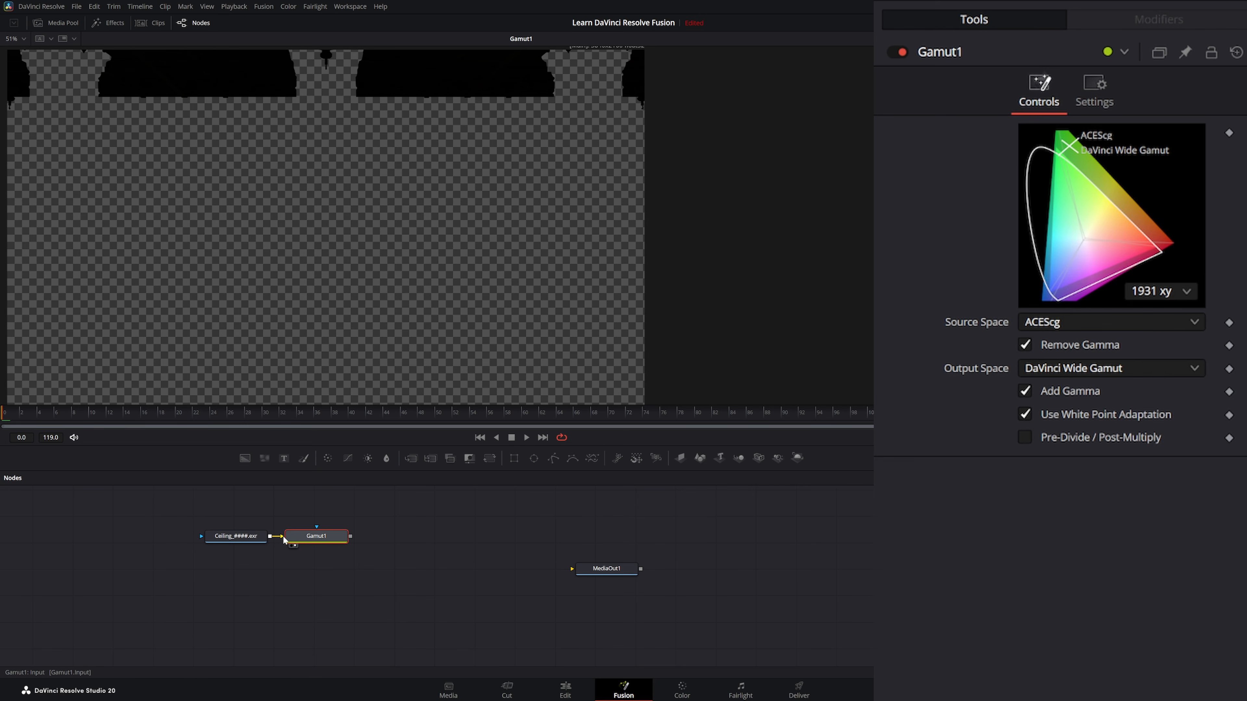
{"action": "left_click_drag", "start_coordinate": [283, 537], "coordinate": [73, 505]}
- Reposition the Ceiling loader slightly in the node graph and show it directly in the viewer
{"action": "left_click", "coordinate": [246, 541]}
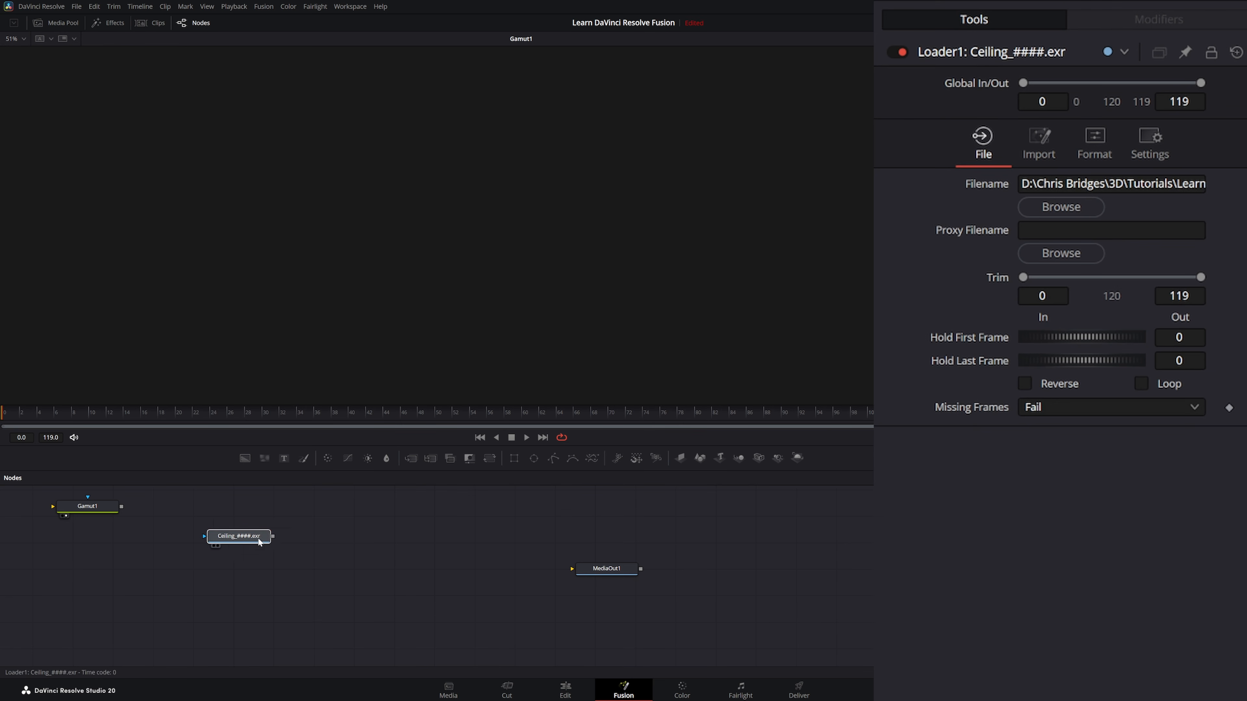
{"action": "left_click_drag", "start_coordinate": [245, 539], "coordinate": [268, 525]}
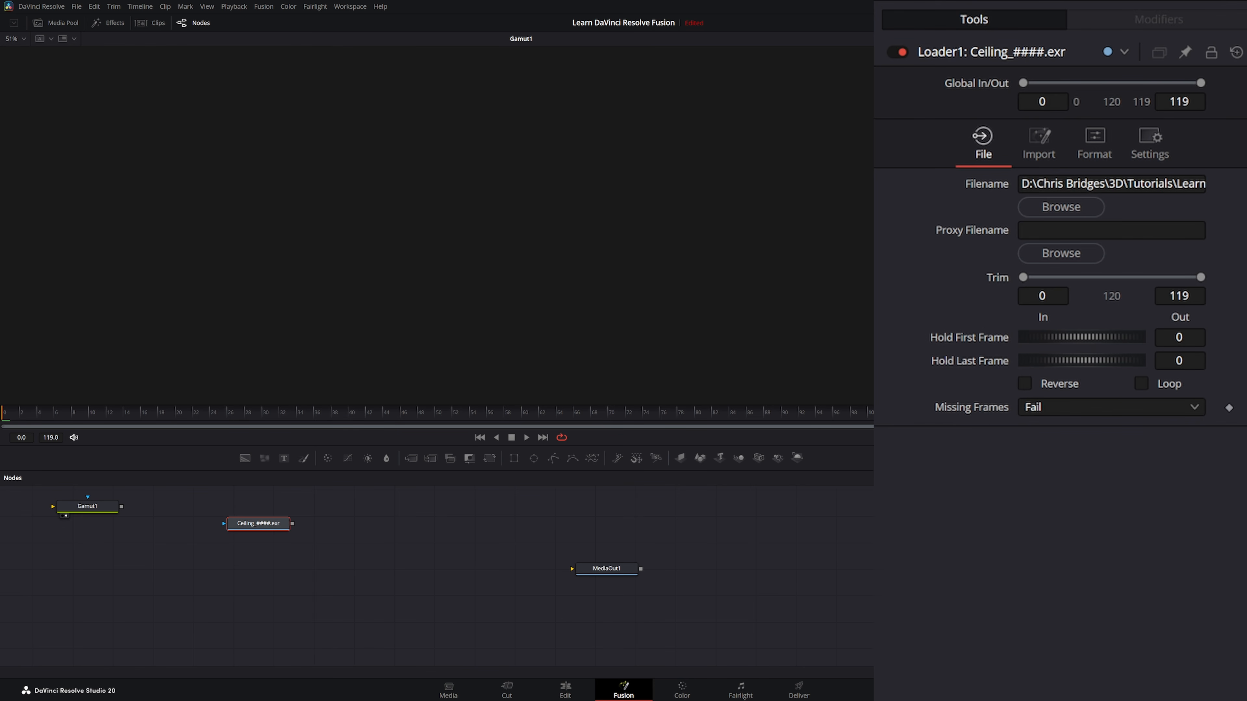
{"action": "key", "text": "1"}
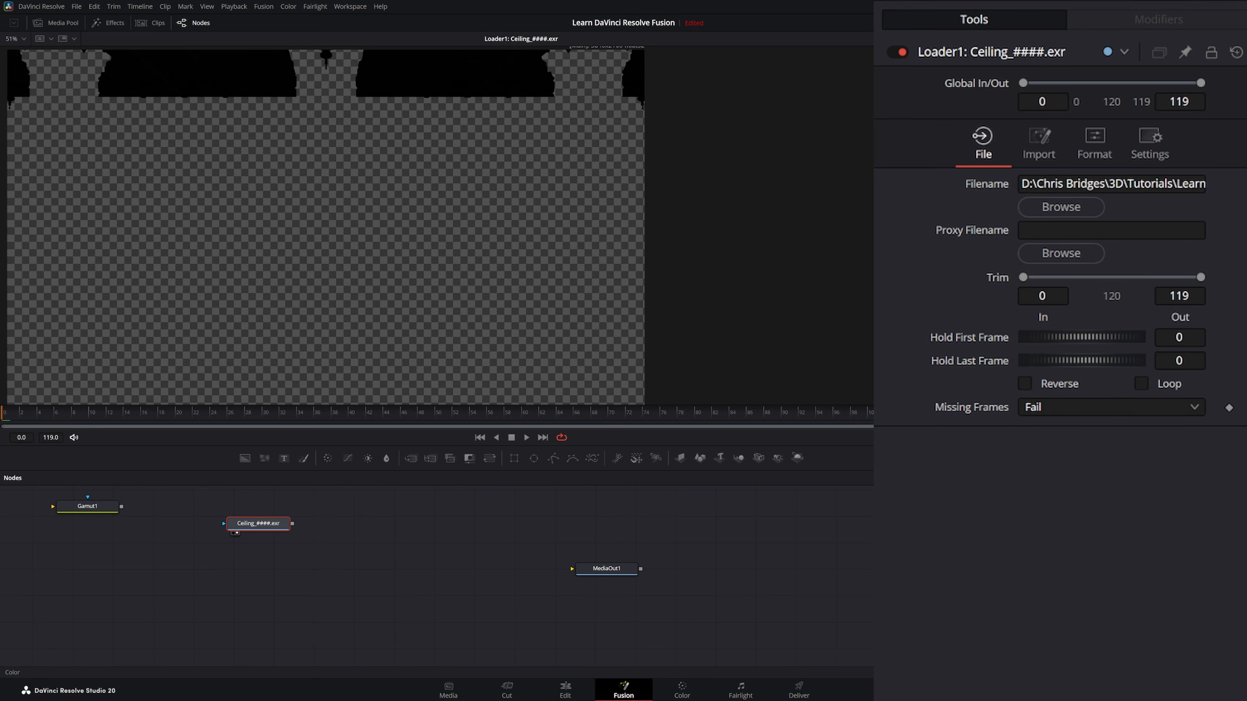
- View the Ceiling render's alpha channel, scrub through its frames, and return the viewer to the first frame in color
{"action": "key", "text": "a"}
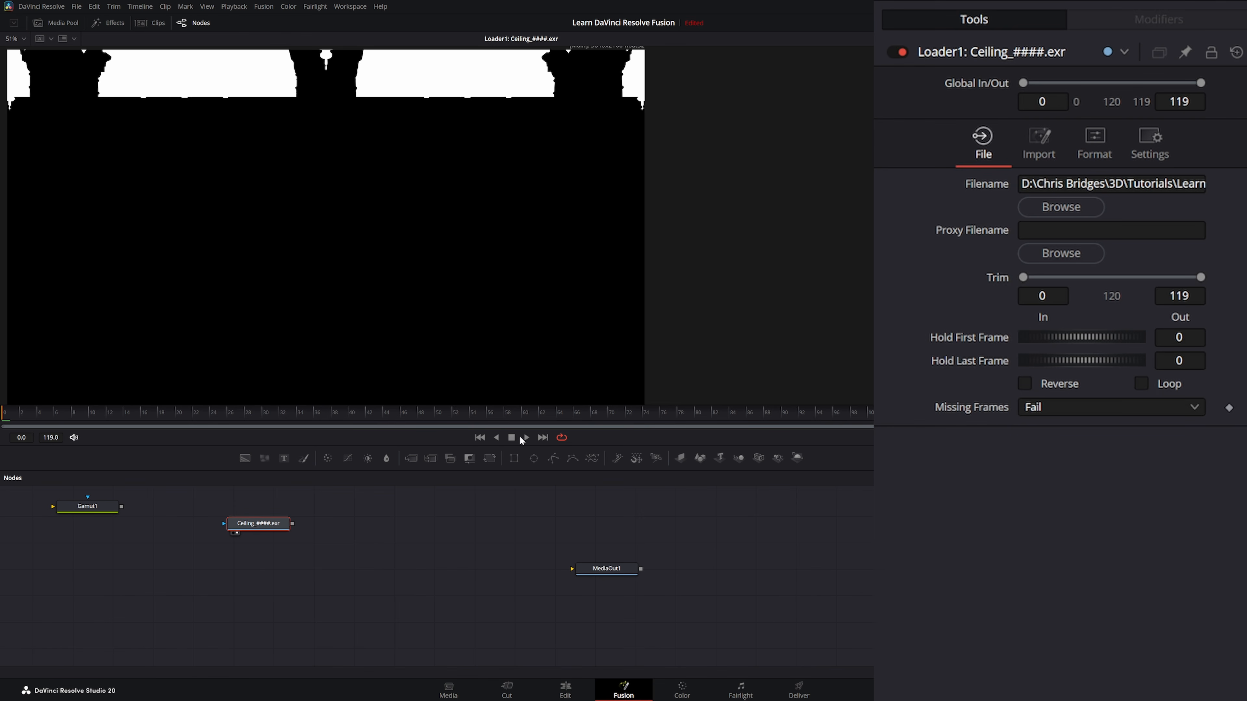
{"action": "left_click", "coordinate": [155, 413]}
{"action": "left_click_drag", "start_coordinate": [413, 412], "coordinate": [112, 426]}
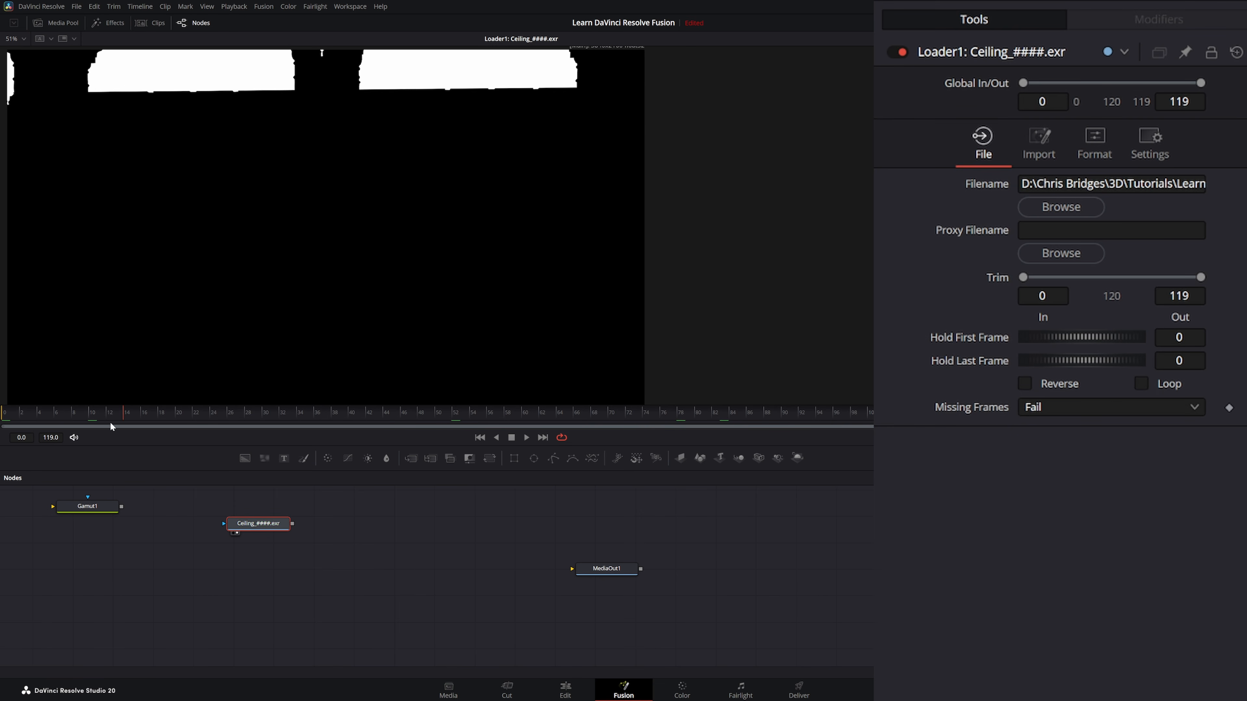
{"action": "left_click_drag", "start_coordinate": [22, 423], "coordinate": [3, 420]}
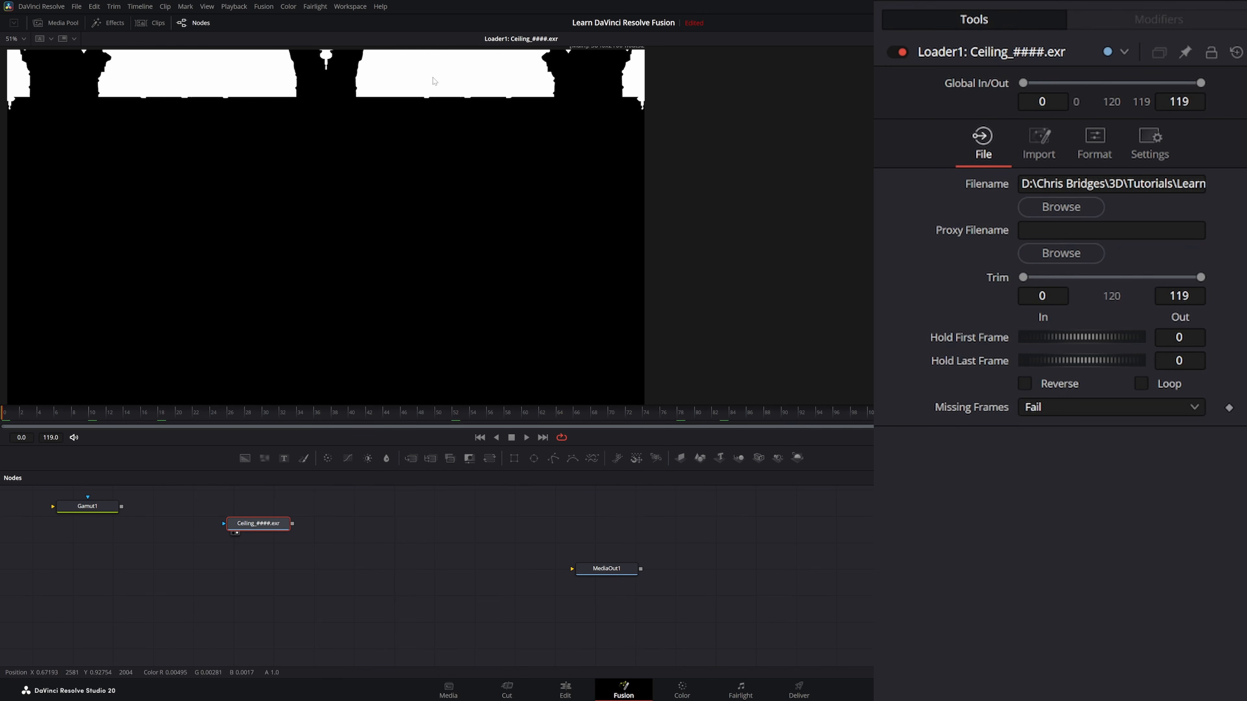
{"action": "key", "text": "c"}
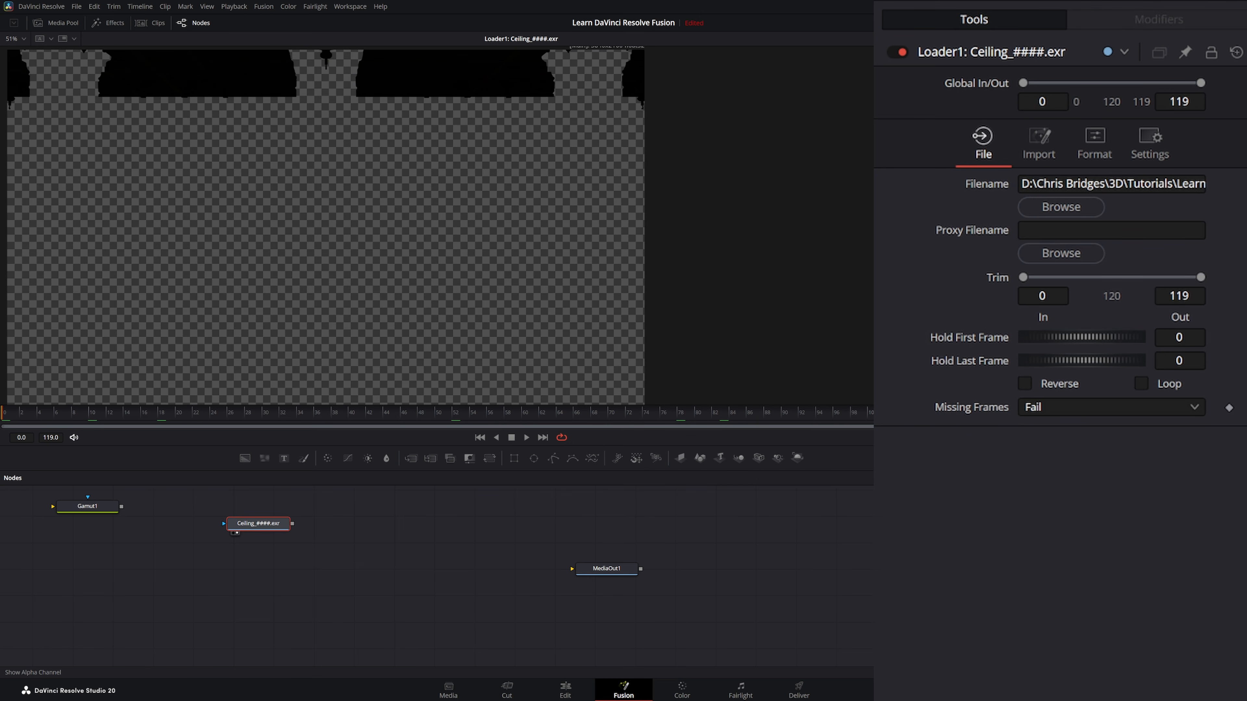
- Map the Ceiling loader's Z channel to Ceiling.Depth.Z in its OpenEXR channel settings
{"action": "left_click", "coordinate": [1102, 142]}
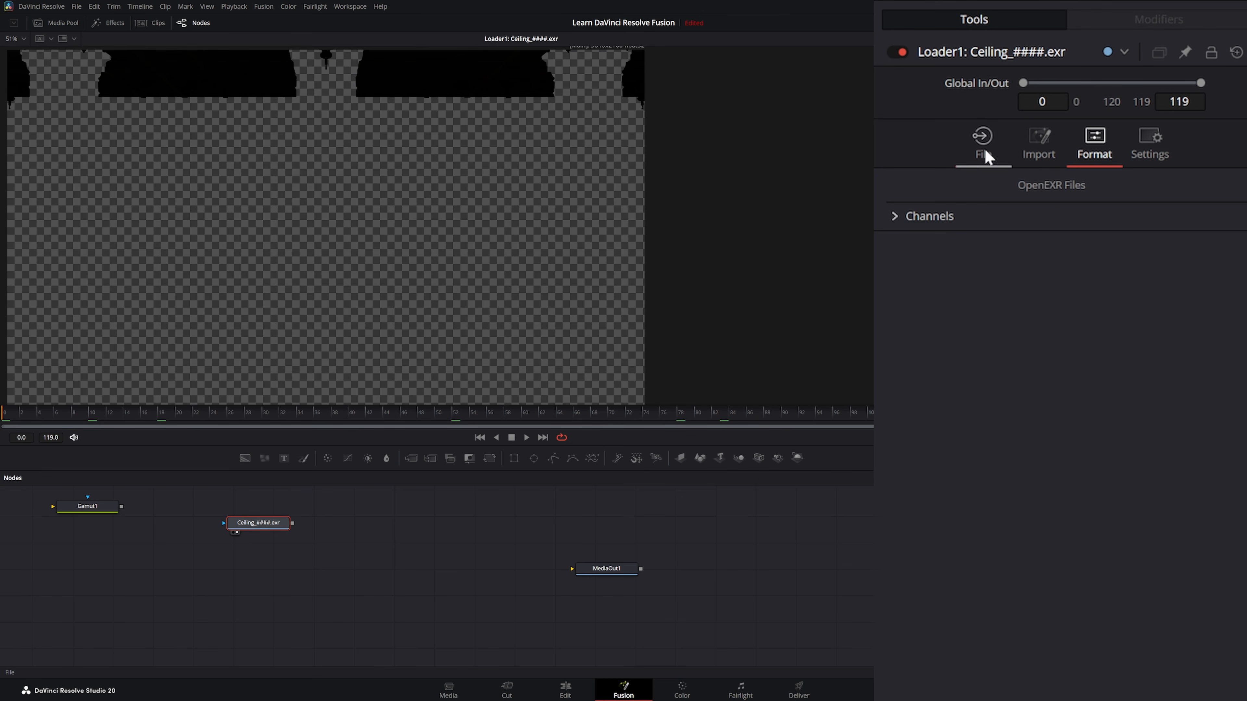
{"action": "left_click", "coordinate": [892, 215]}
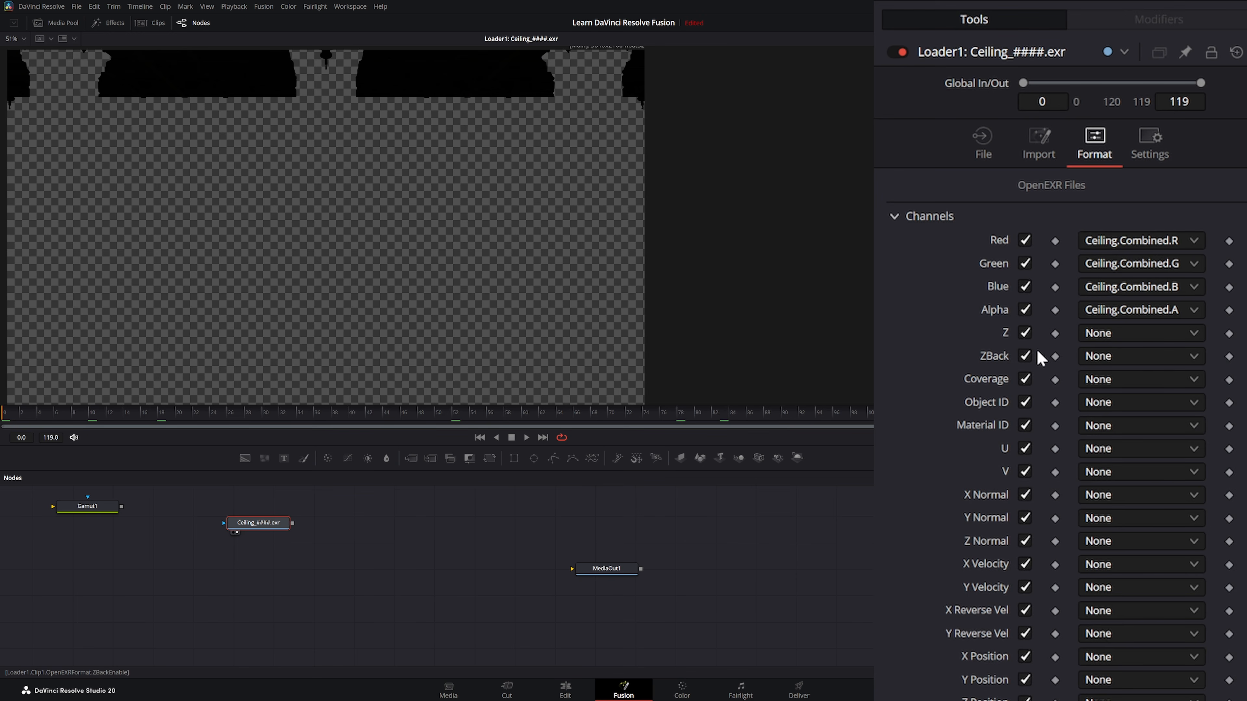
{"action": "left_click", "coordinate": [1108, 336]}
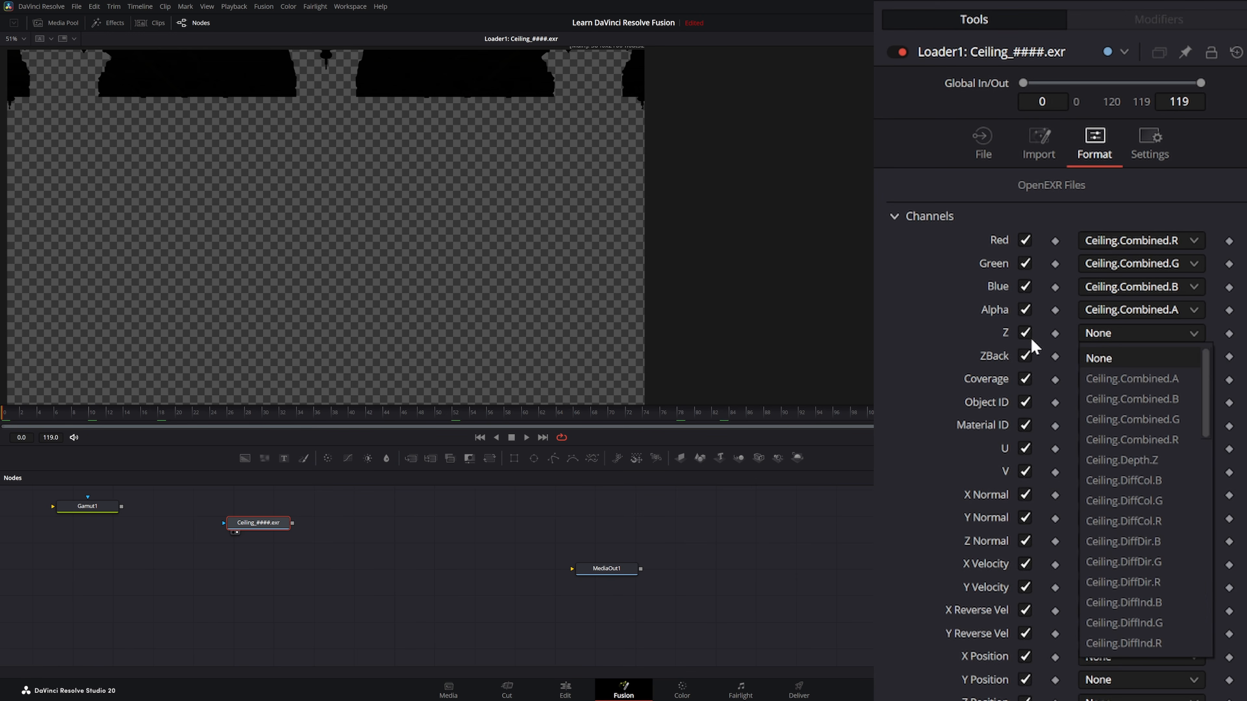
{"action": "scroll", "coordinate": [1144, 548], "scroll_direction": "down", "scroll_amount": 1}
{"action": "scroll", "coordinate": [1140, 567], "scroll_direction": "down", "scroll_amount": 1}
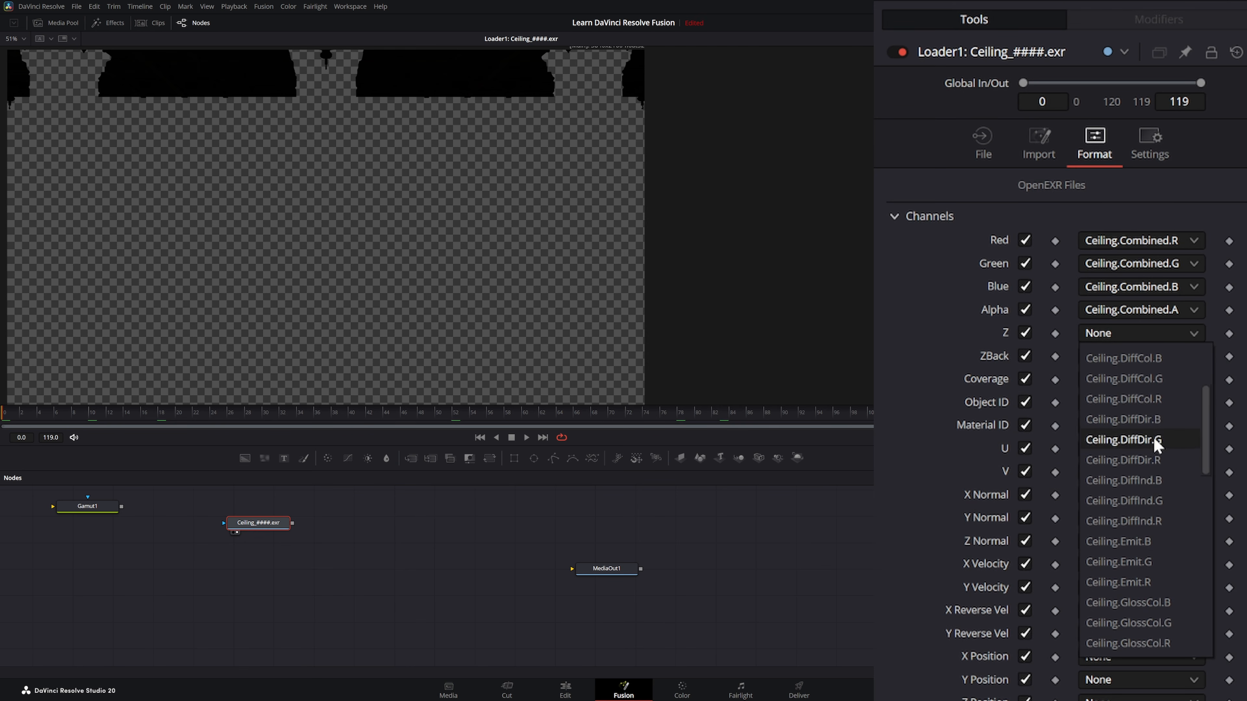
{"action": "scroll", "coordinate": [1144, 521], "scroll_direction": "down", "scroll_amount": 3}
{"action": "scroll", "coordinate": [1142, 539], "scroll_direction": "down", "scroll_amount": 7}
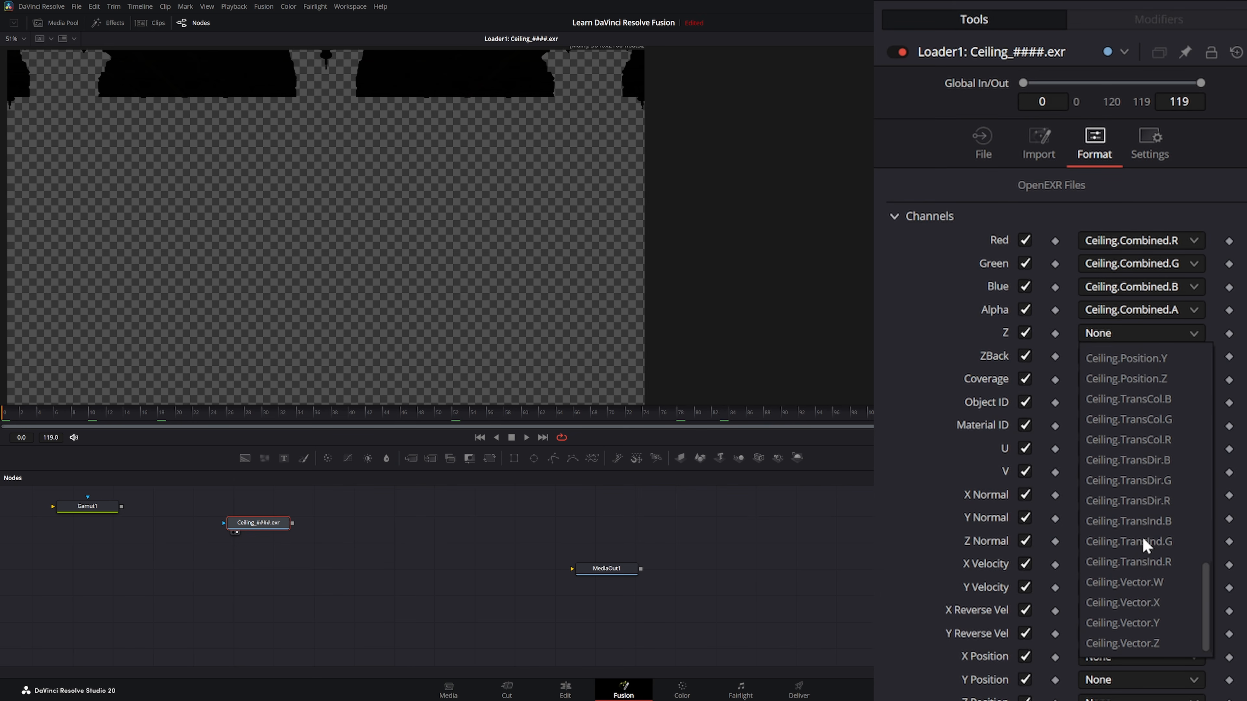
{"action": "scroll", "coordinate": [1140, 511], "scroll_direction": "up", "scroll_amount": 3}
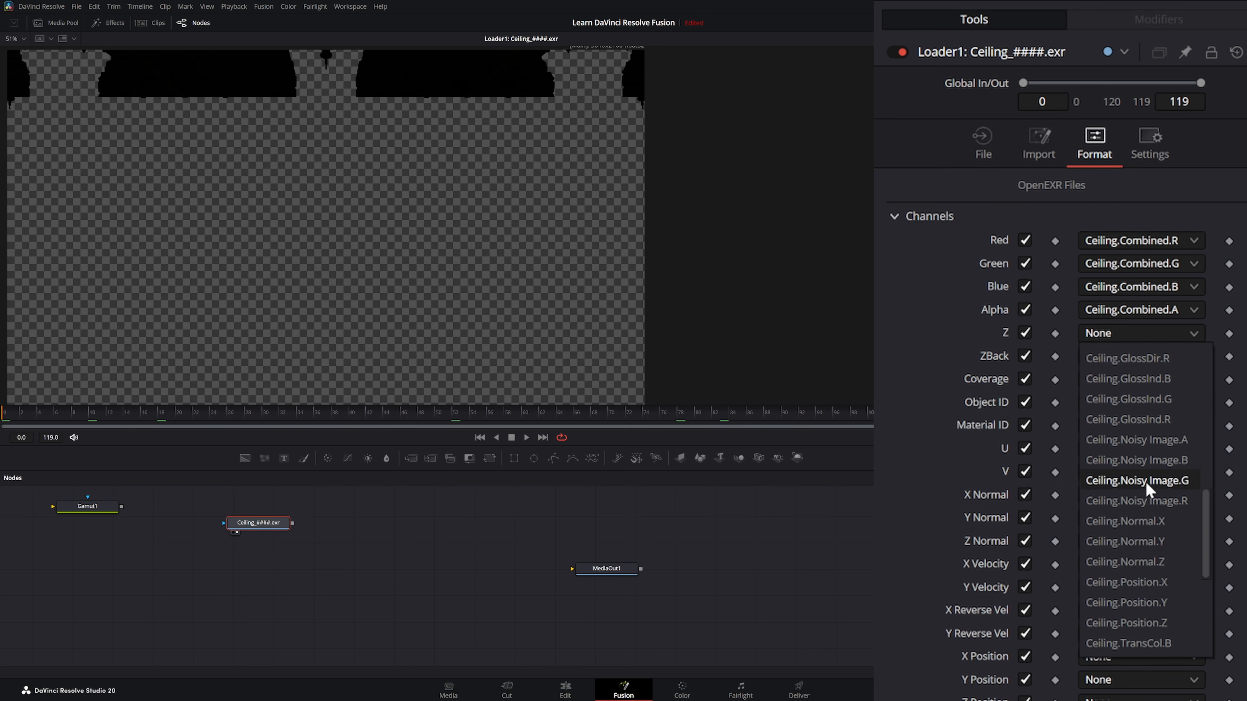
{"action": "scroll", "coordinate": [1143, 476], "scroll_direction": "up", "scroll_amount": 4}
{"action": "scroll", "coordinate": [1149, 463], "scroll_direction": "up", "scroll_amount": 5}
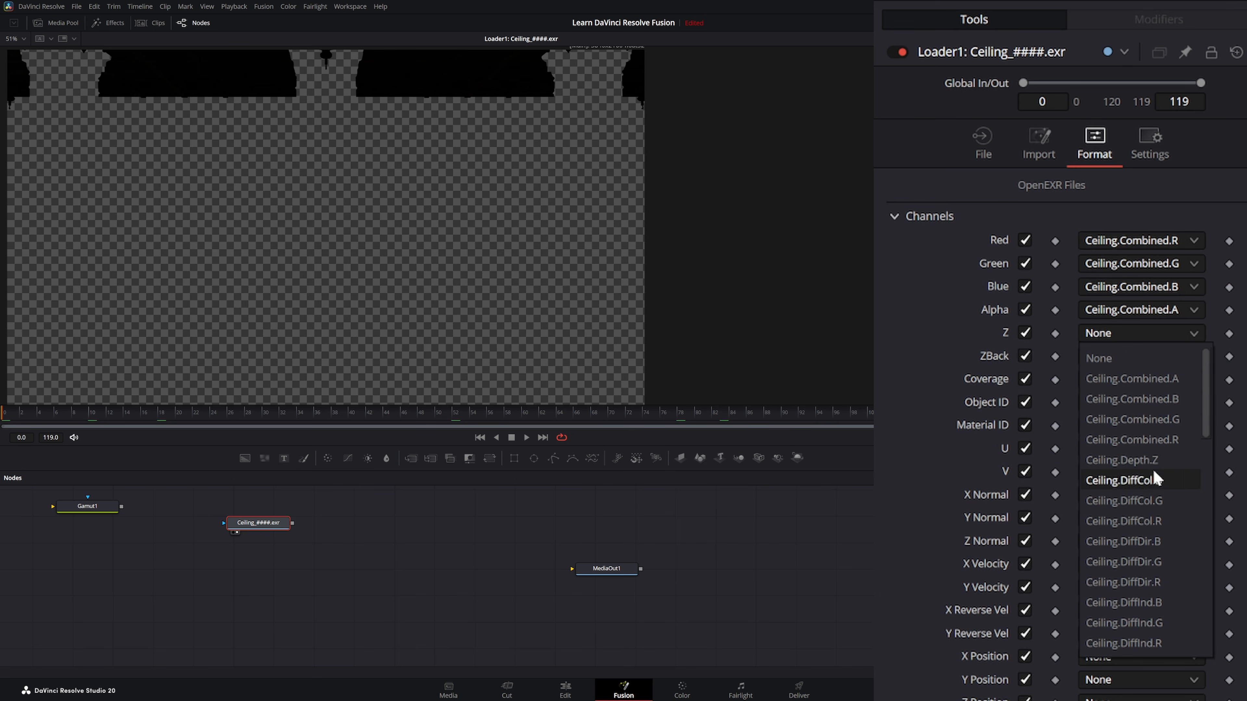
{"action": "left_click", "coordinate": [1124, 460]}
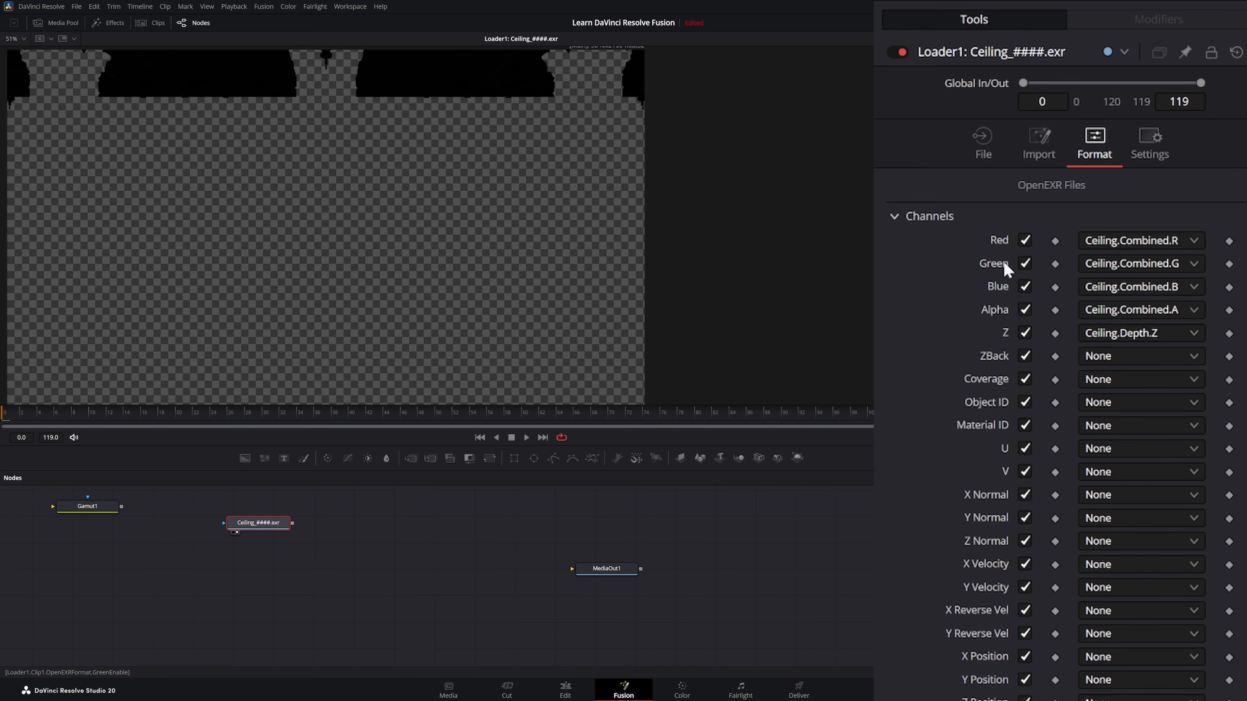
- Add a Loader node with the Columns EXR sequence from the Renders folder and show it in the viewer
{"action": "left_click", "coordinate": [370, 559]}
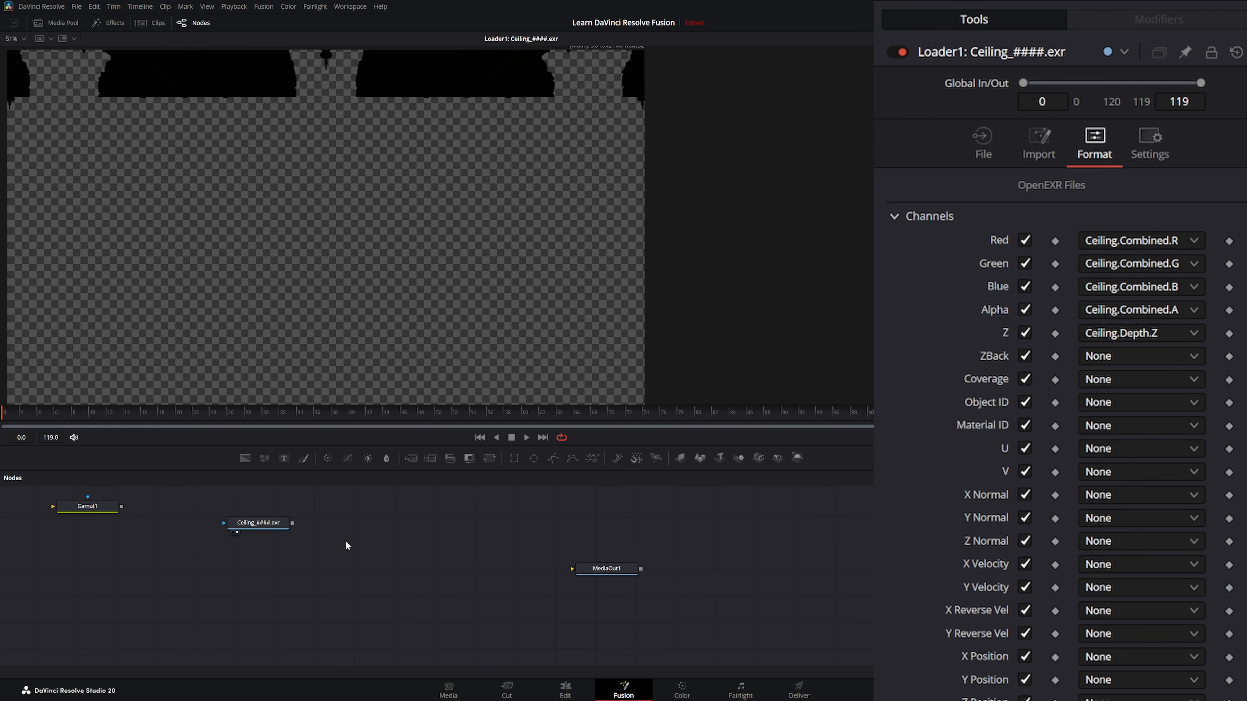
{"action": "key", "text": "shift+space"}
{"action": "type", "text": "gam"}
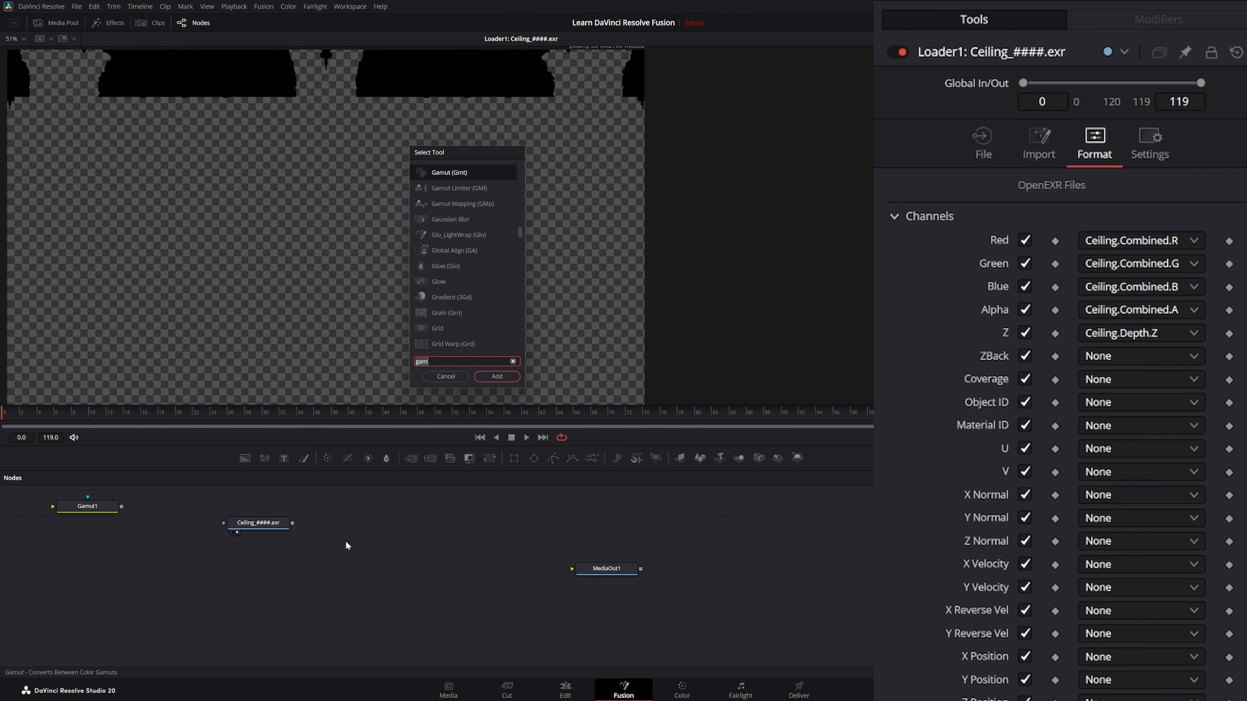
{"action": "type", "text": "loa"}
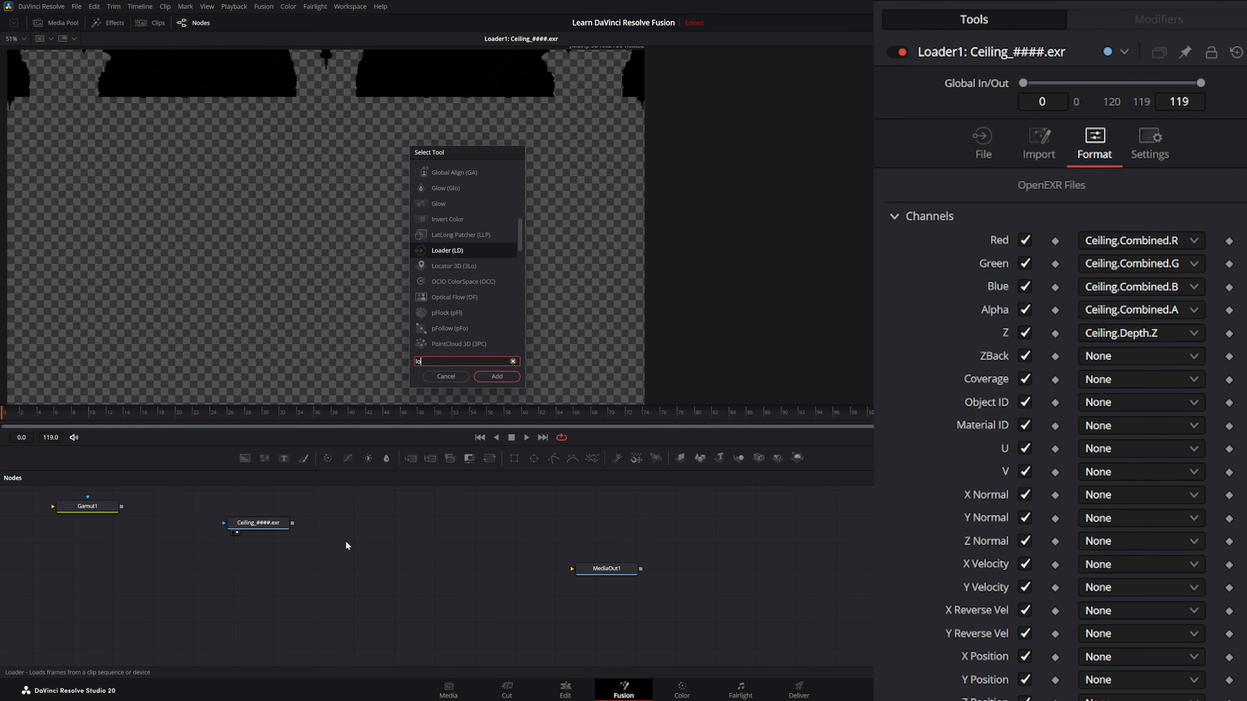
{"action": "key", "text": "Return"}
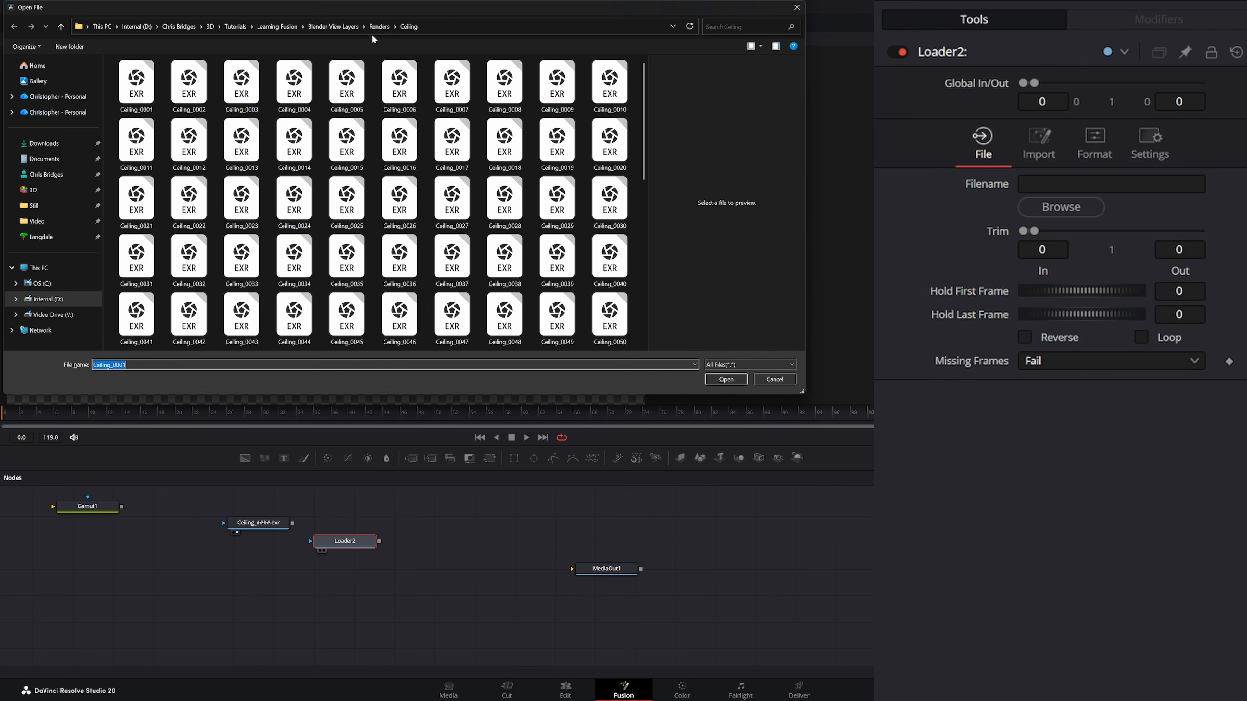
{"action": "left_click", "coordinate": [378, 26]}
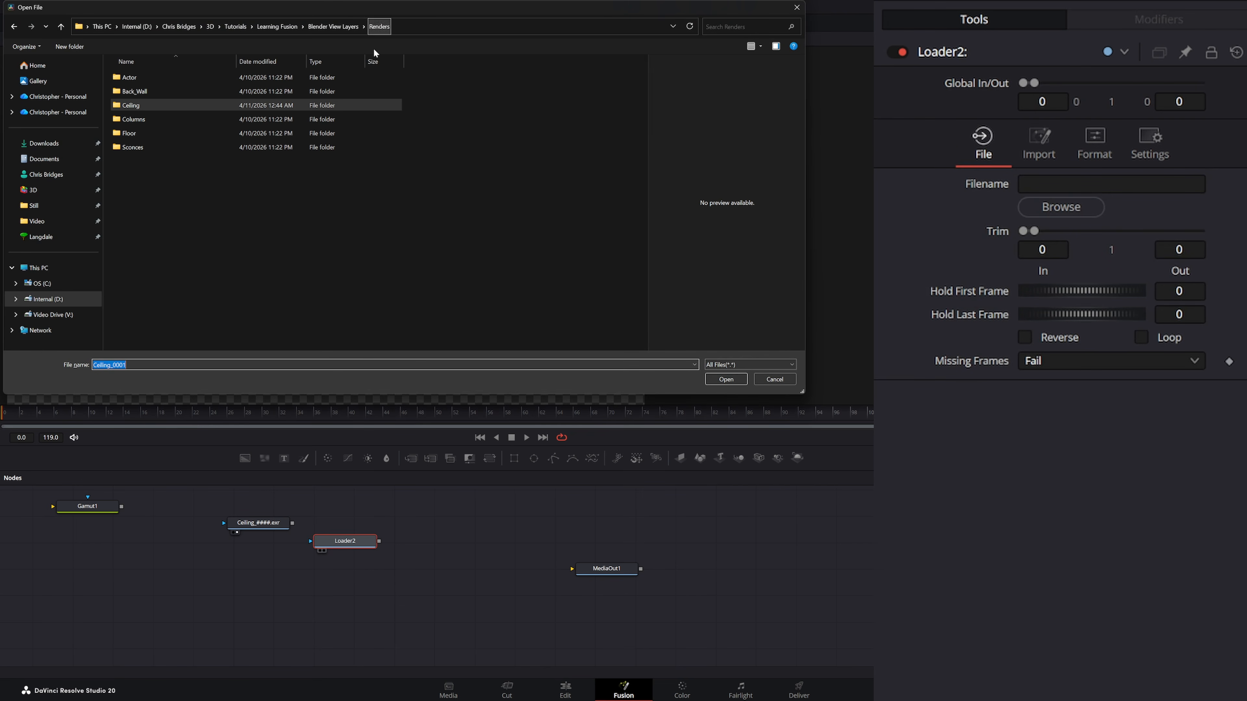
{"action": "double_click", "coordinate": [129, 119]}
{"action": "double_click", "coordinate": [135, 91]}
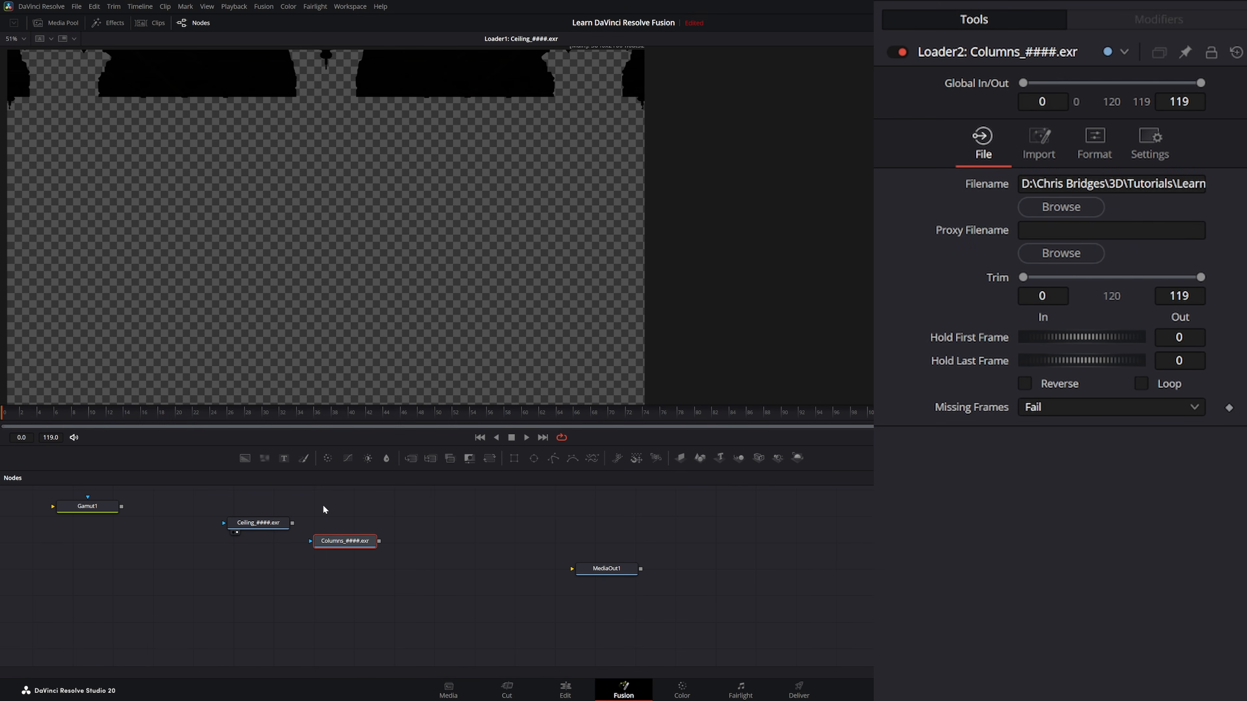
{"action": "key", "text": "1"}
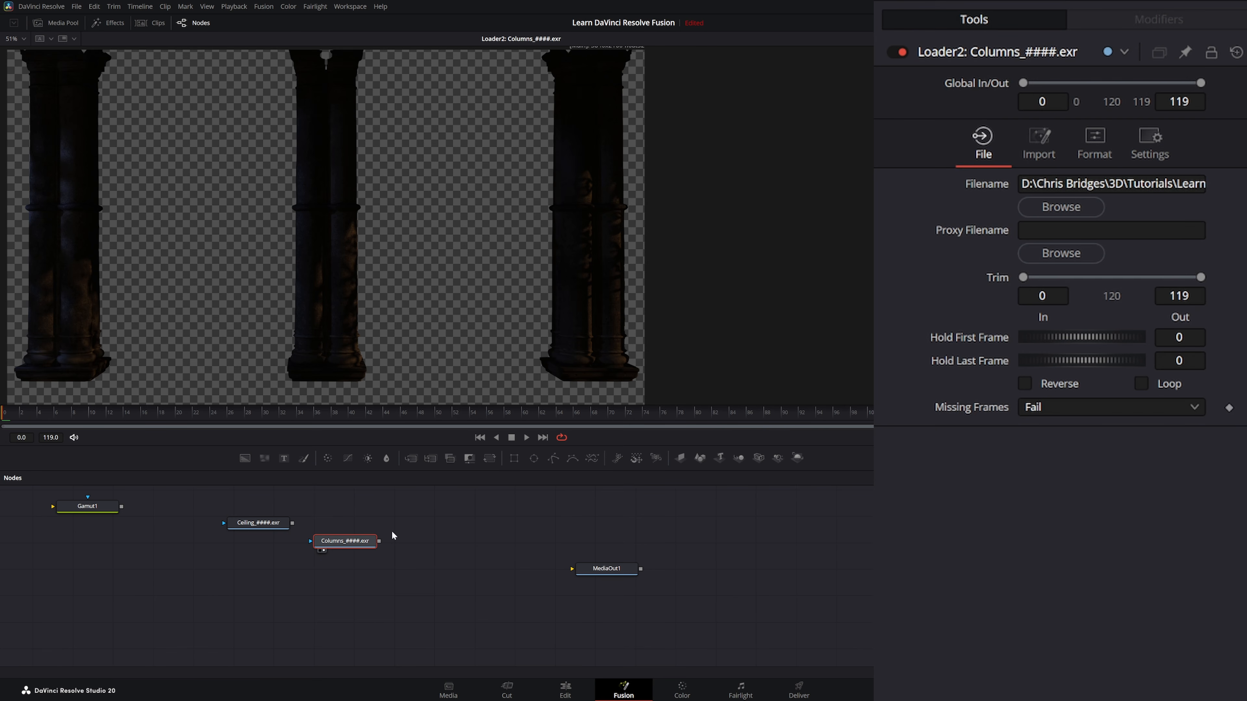
- Check the EXR channels available for the Columns loader's Z, and place the node directly below the Ceiling loader
{"action": "left_click", "coordinate": [1099, 148]}
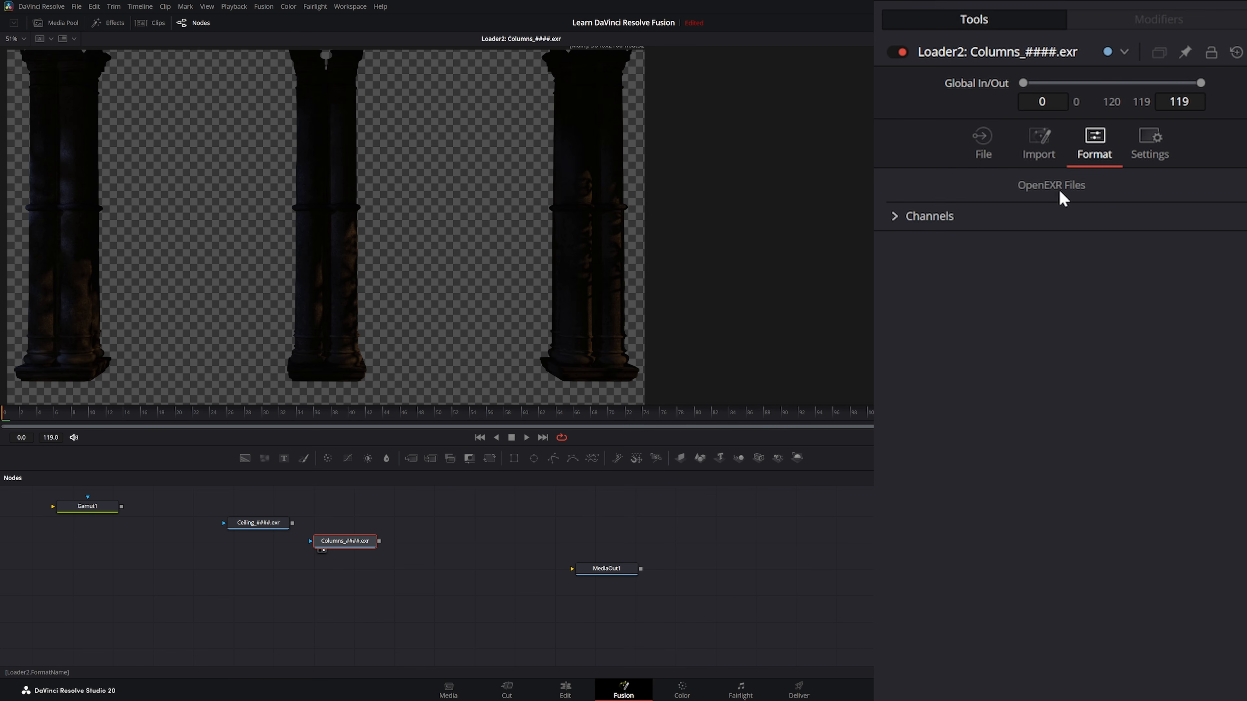
{"action": "left_click", "coordinate": [896, 218]}
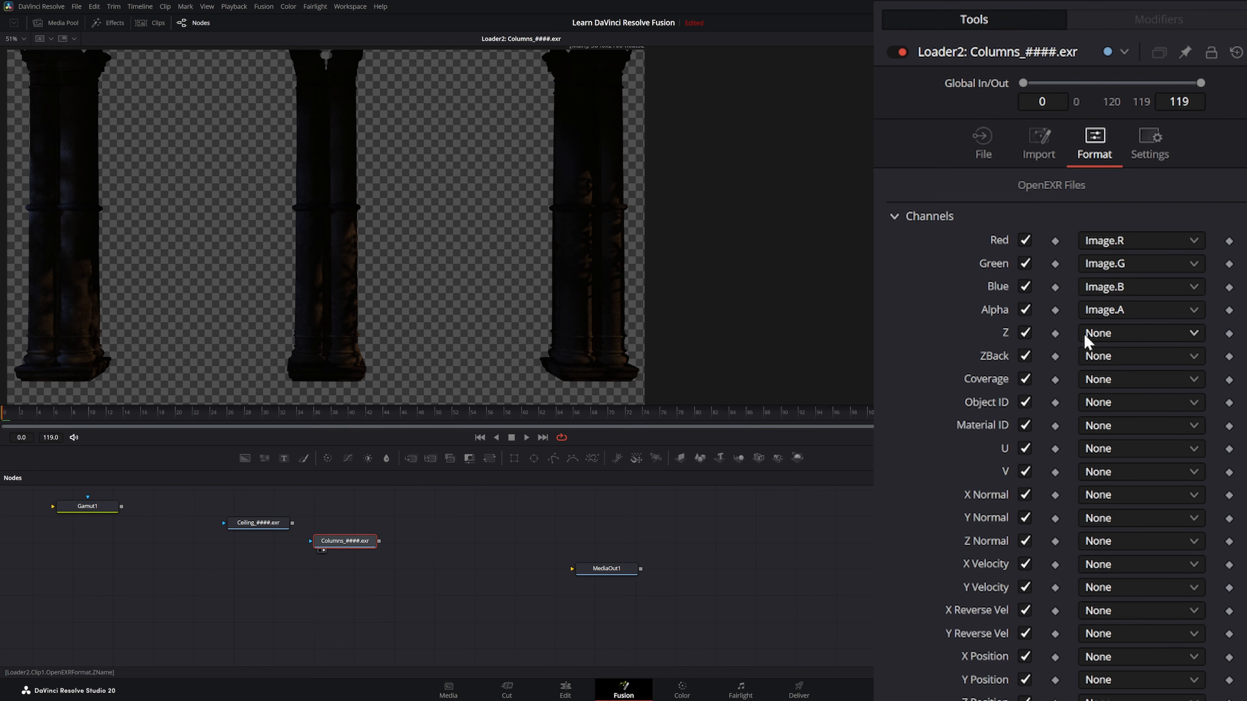
{"action": "left_click", "coordinate": [1102, 340]}
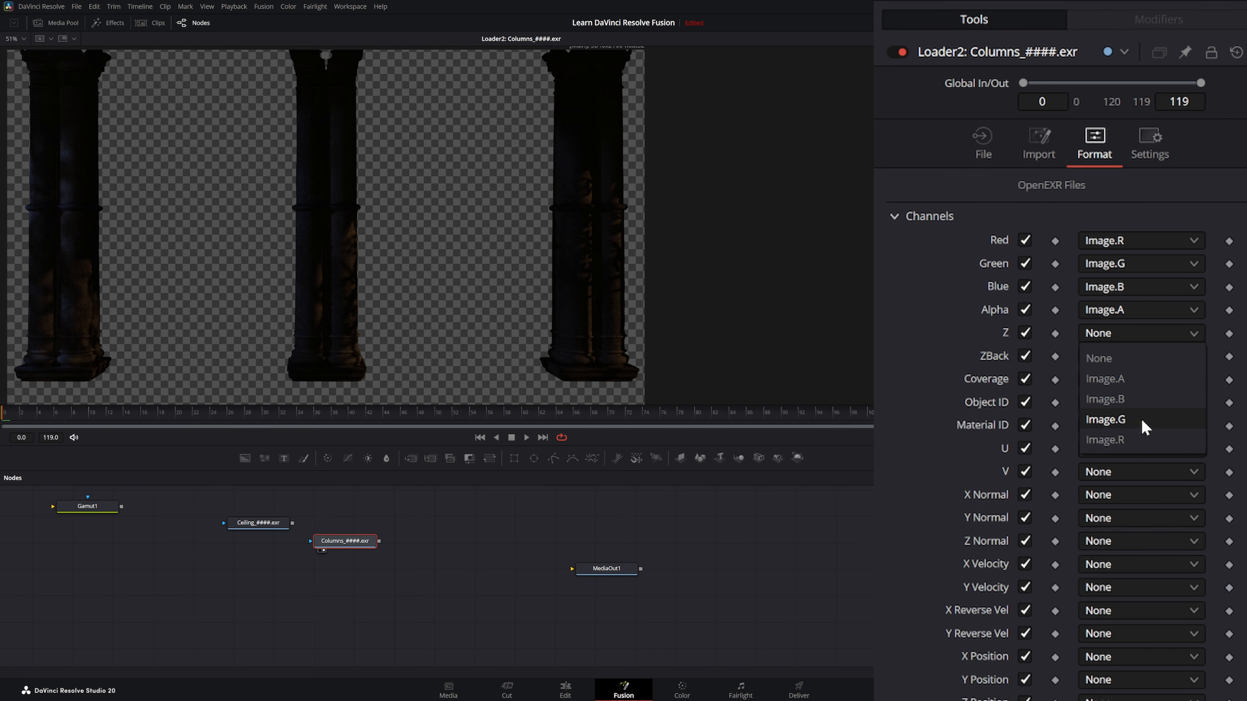
{"action": "left_click", "coordinate": [355, 546]}
{"action": "left_click_drag", "start_coordinate": [355, 546], "coordinate": [267, 552]}
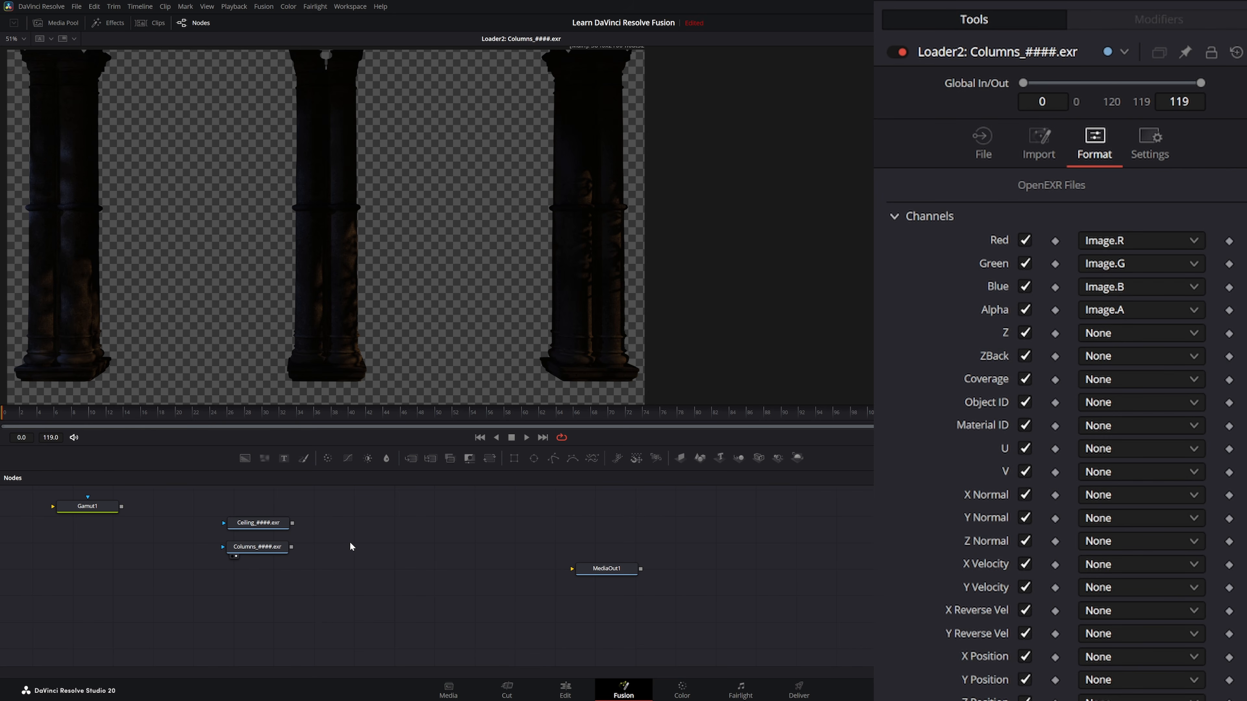
- Add a Loader node with the BackWall EXR sequence from the Back_Wall folder and place it below the Columns loader
{"action": "key", "text": "shift+space"}
{"action": "type", "text": "loa"}
{"action": "key", "text": "Return"}
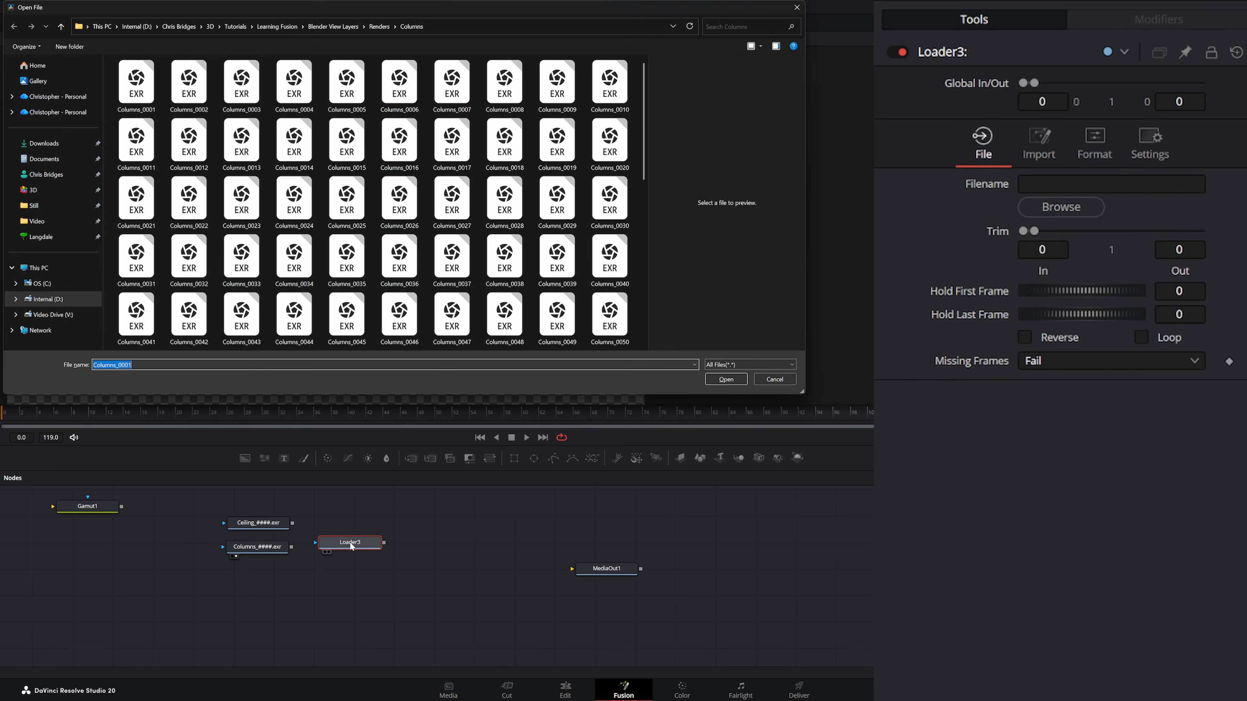
{"action": "left_click", "coordinate": [380, 27]}
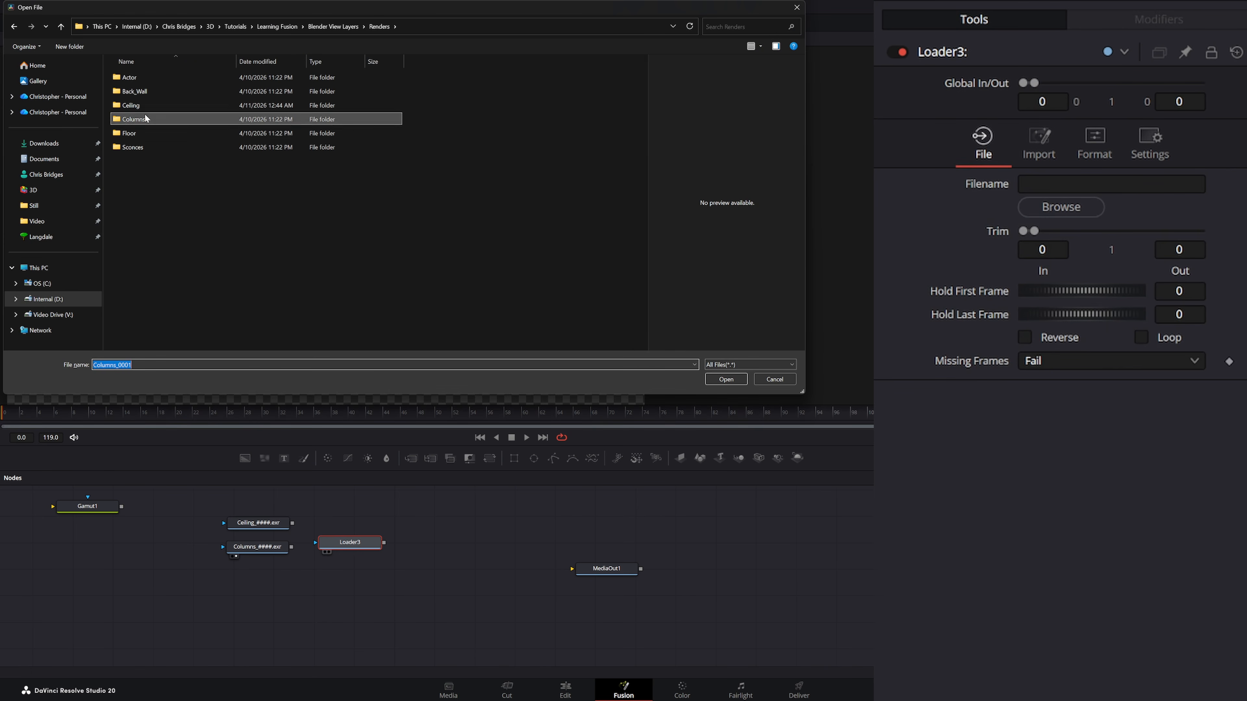
{"action": "double_click", "coordinate": [132, 92]}
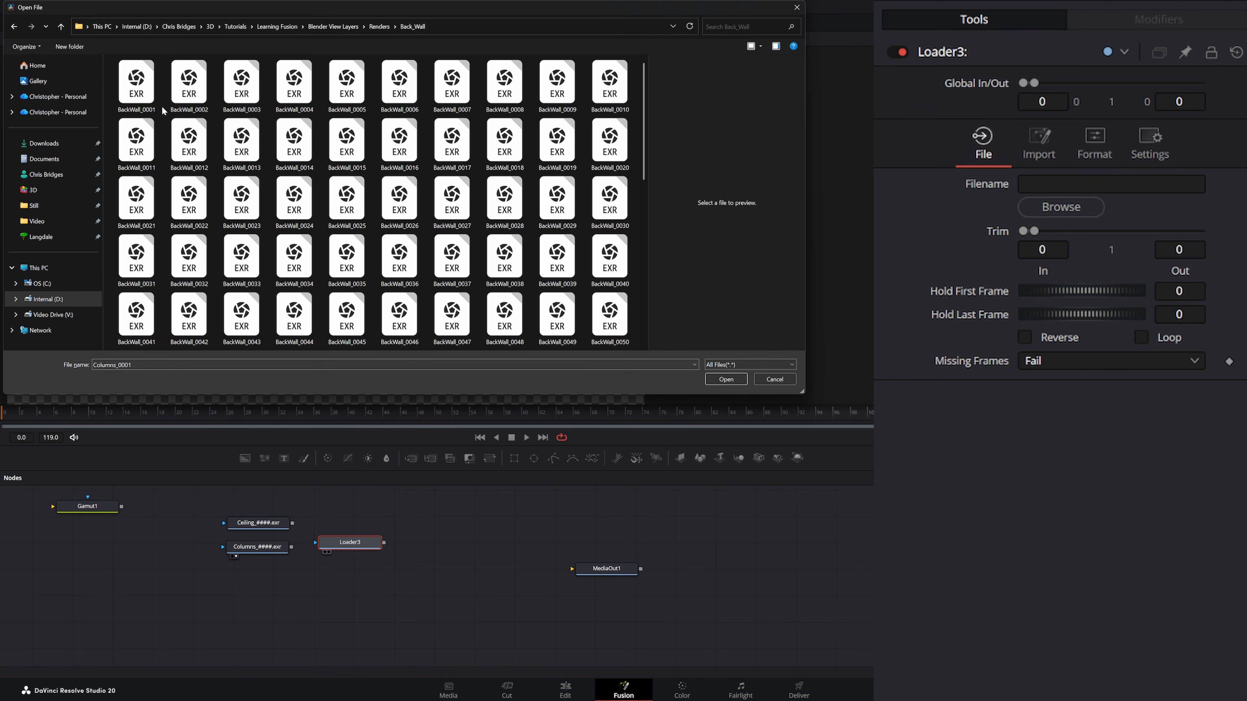
{"action": "double_click", "coordinate": [148, 88]}
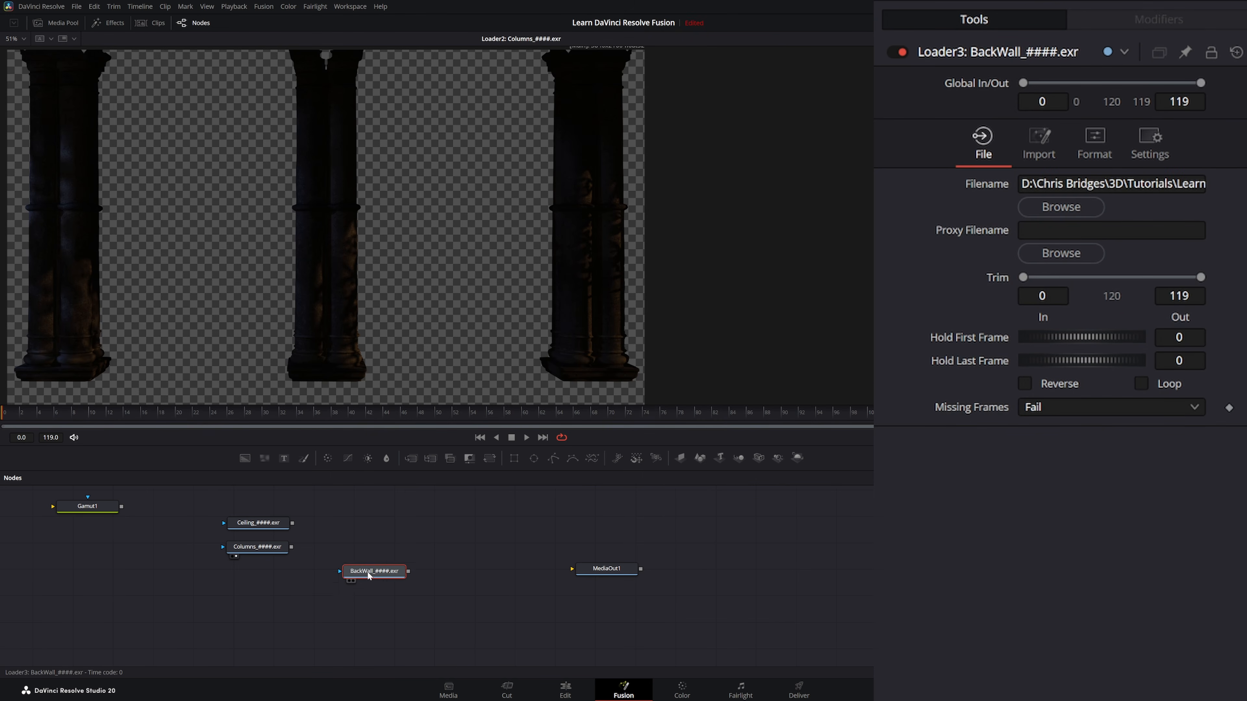
{"action": "left_click_drag", "start_coordinate": [369, 576], "coordinate": [257, 570]}
- Add a Loader node with the Floor EXR sequence starting at Floor_0001 and place it below the BackWall loader
{"action": "left_click", "coordinate": [339, 564]}
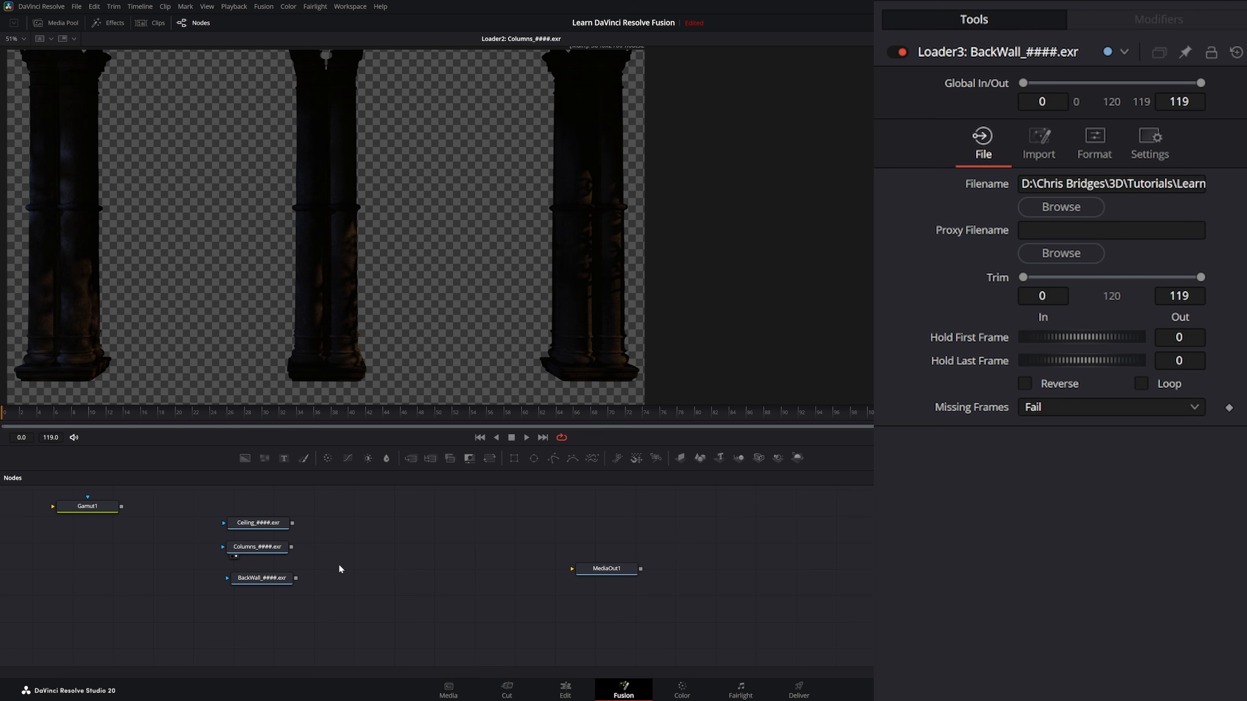
{"action": "key", "text": "shift+space"}
{"action": "type", "text": "loader"}
{"action": "key", "text": "Return"}
{"action": "left_click", "coordinate": [378, 26]}
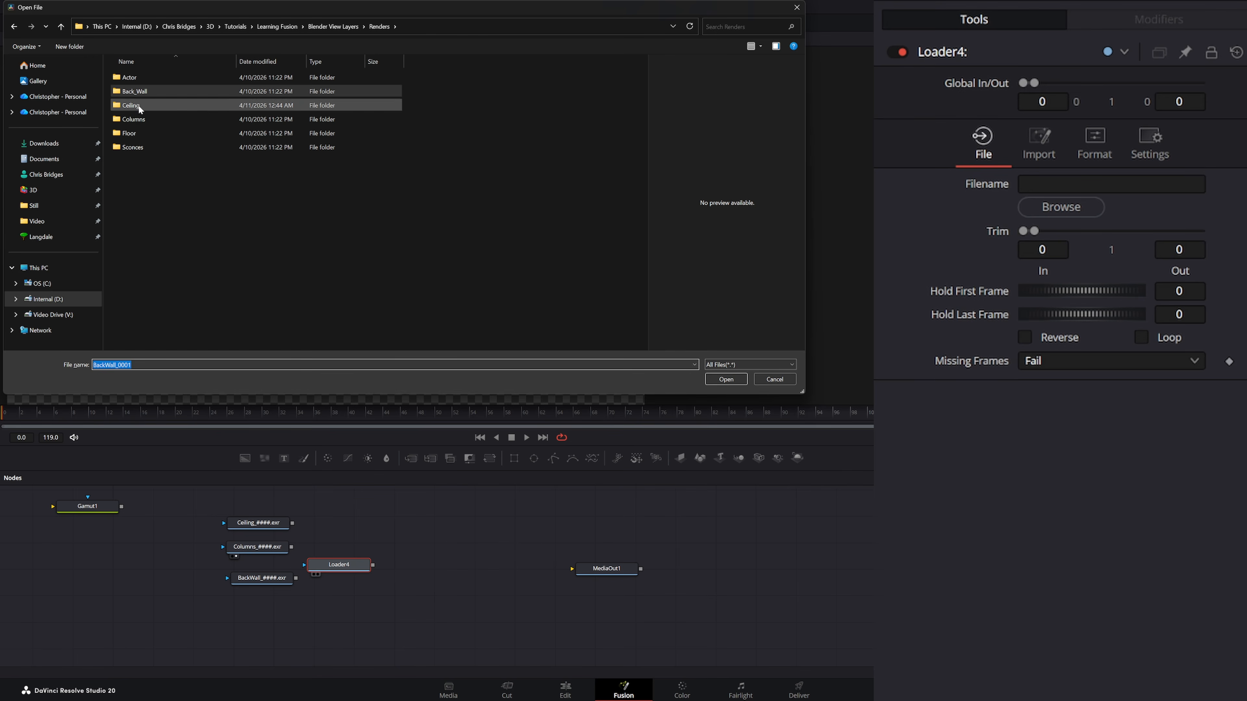
{"action": "double_click", "coordinate": [128, 133]}
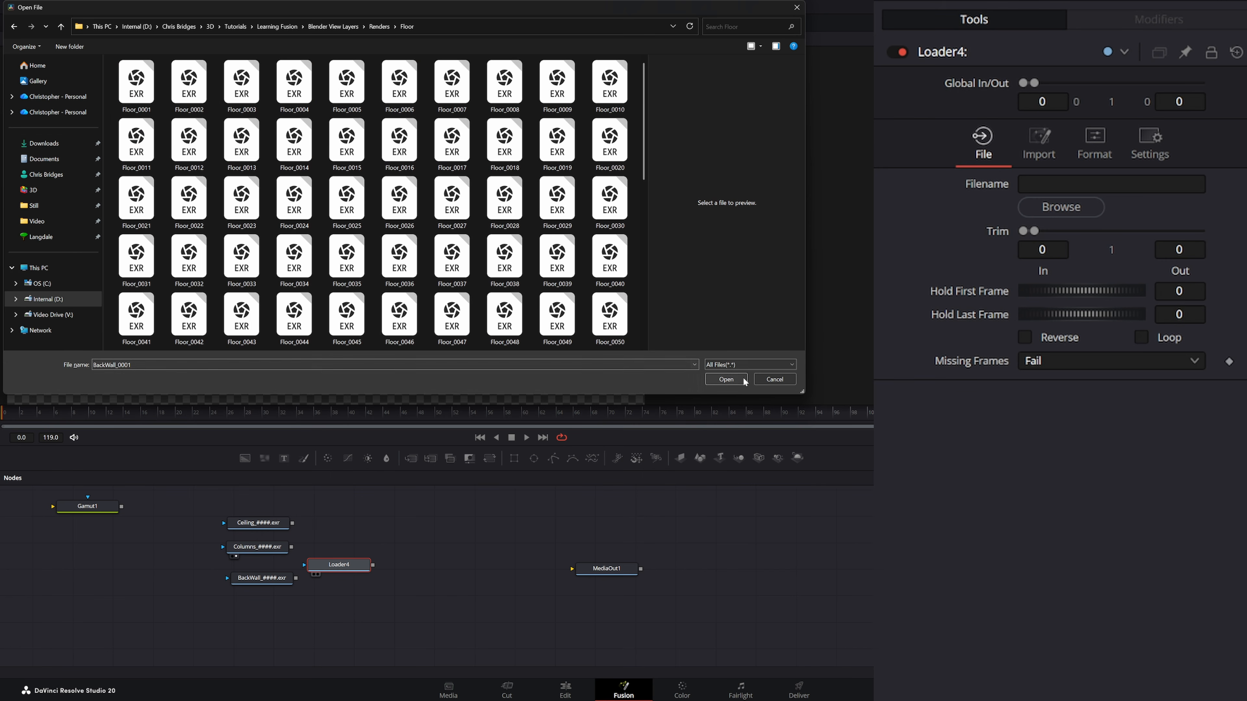
{"action": "left_click", "coordinate": [725, 379]}
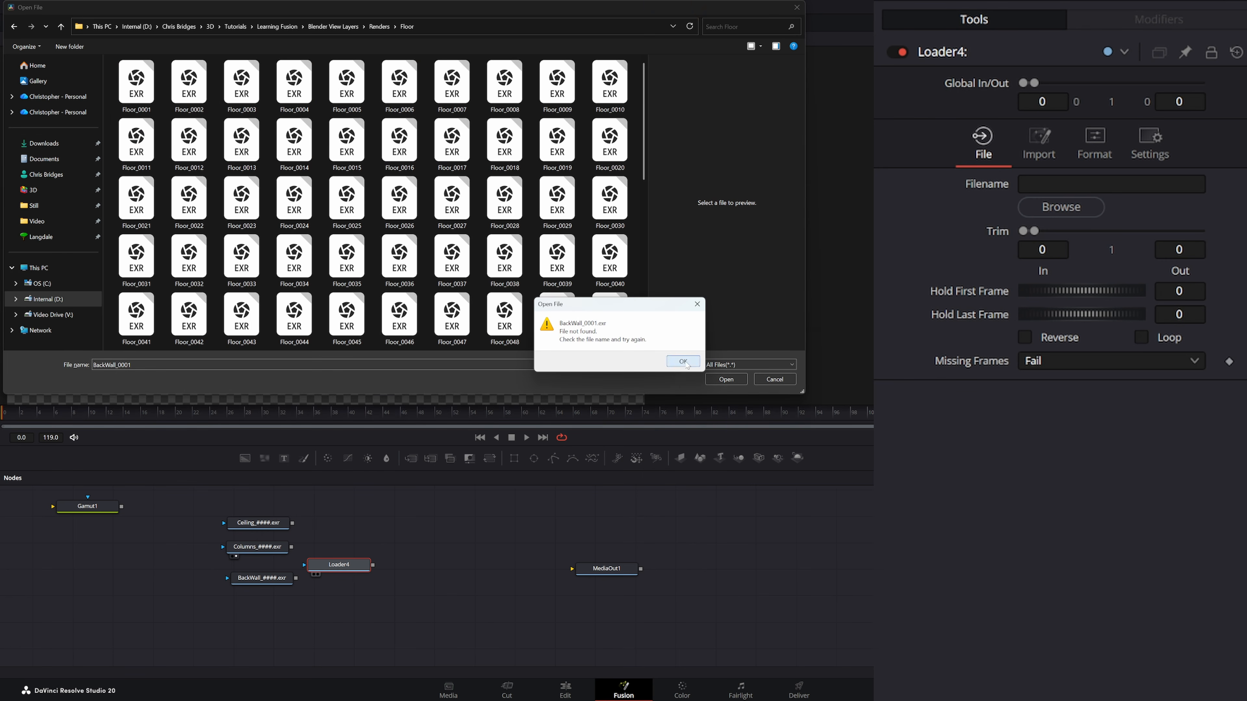
{"action": "left_click", "coordinate": [683, 361]}
{"action": "left_click", "coordinate": [136, 83]}
{"action": "left_click", "coordinate": [726, 380]}
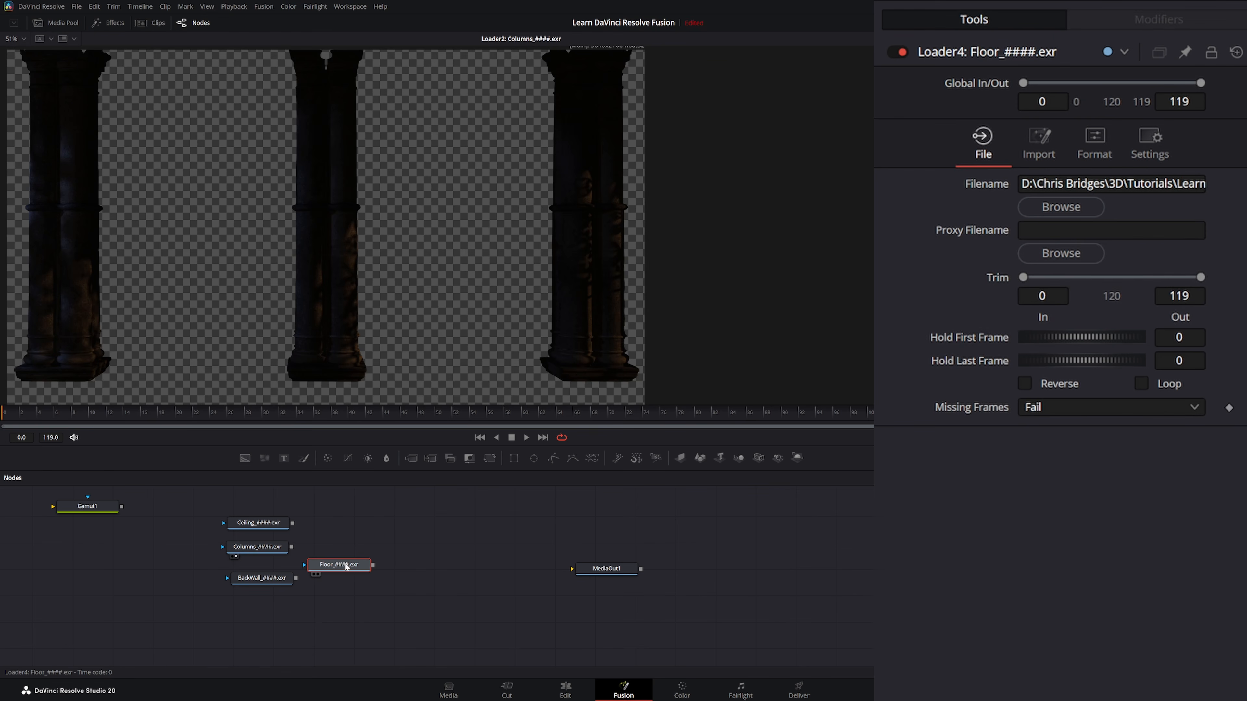
{"action": "left_click_drag", "start_coordinate": [339, 565], "coordinate": [257, 604]}
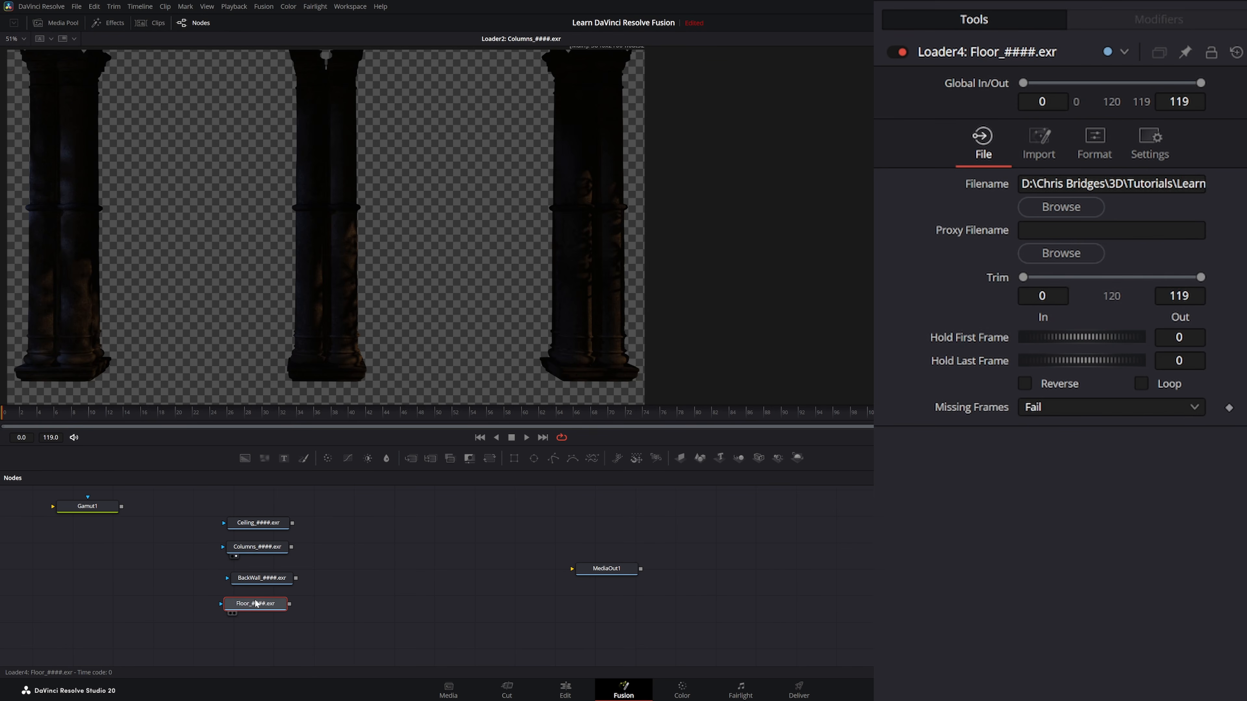
- Add a Loader node with the Sconces EXR sequence from the Renders folder and place it below the Floor loader
{"action": "left_click", "coordinate": [351, 558]}
{"action": "key", "text": "shift+space"}
{"action": "type", "text": "loa"}
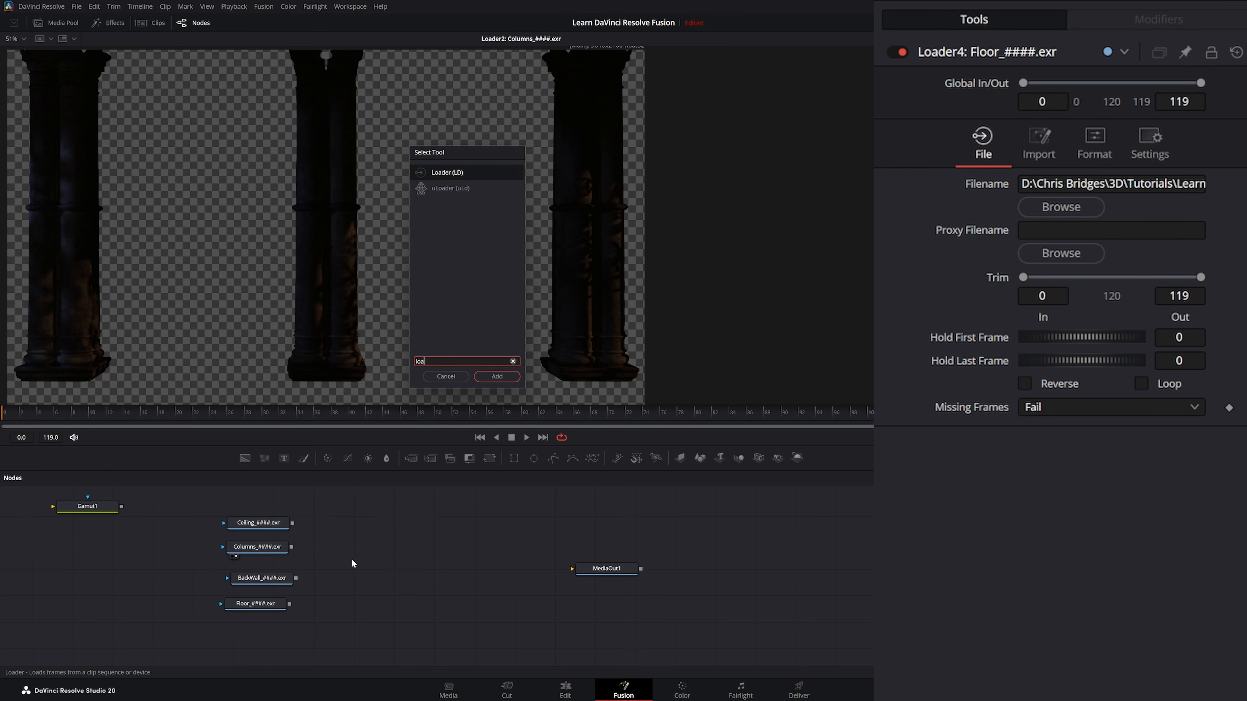
{"action": "key", "text": "Return"}
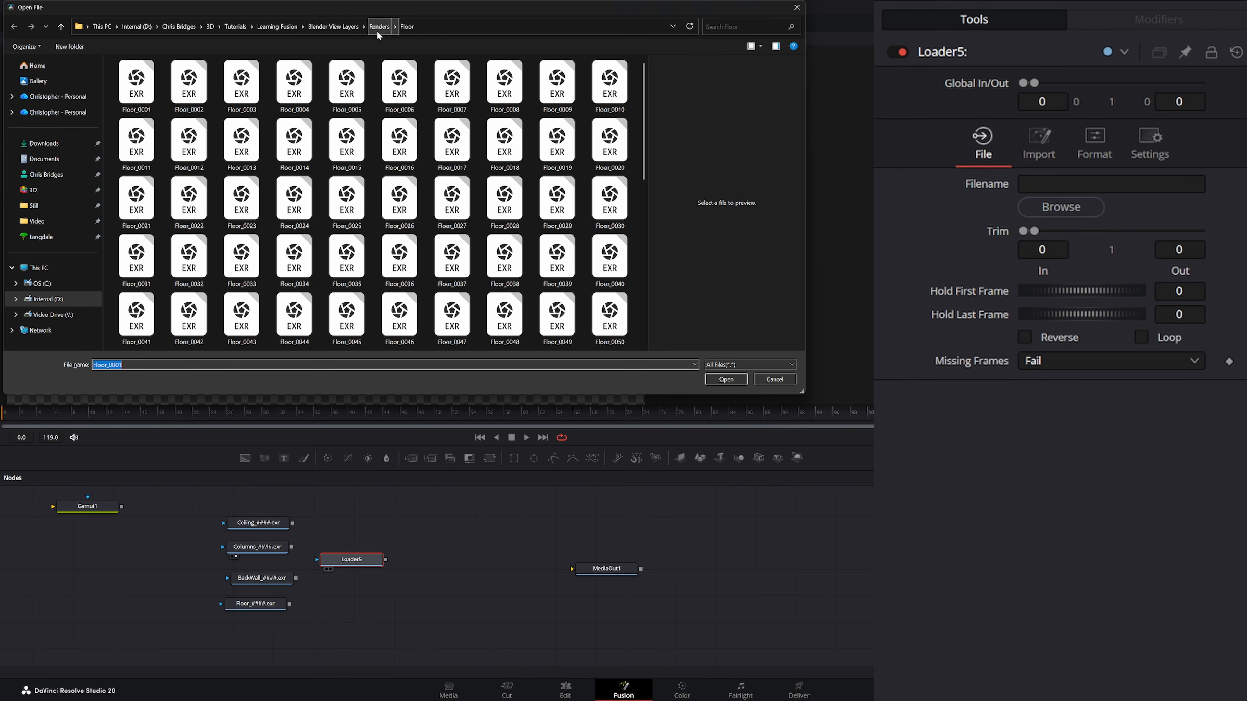
{"action": "left_click", "coordinate": [379, 26]}
{"action": "double_click", "coordinate": [139, 149]}
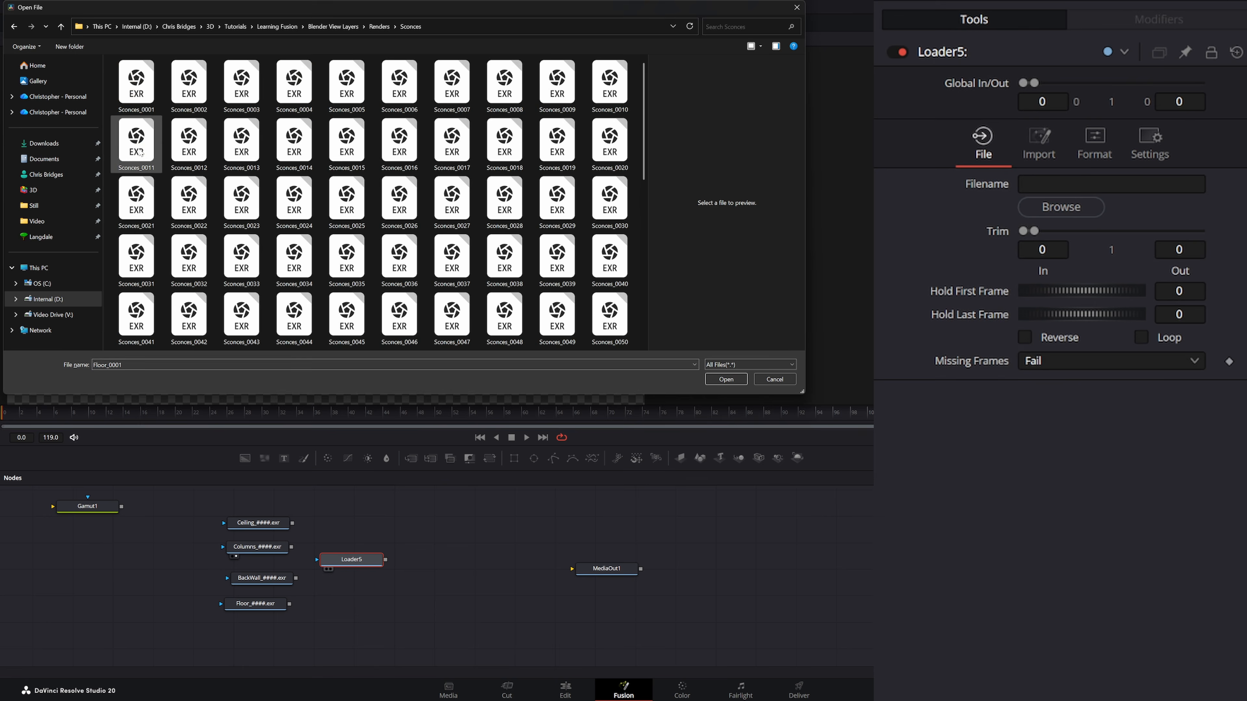
{"action": "double_click", "coordinate": [141, 153]}
{"action": "left_click_drag", "start_coordinate": [338, 564], "coordinate": [245, 630]}
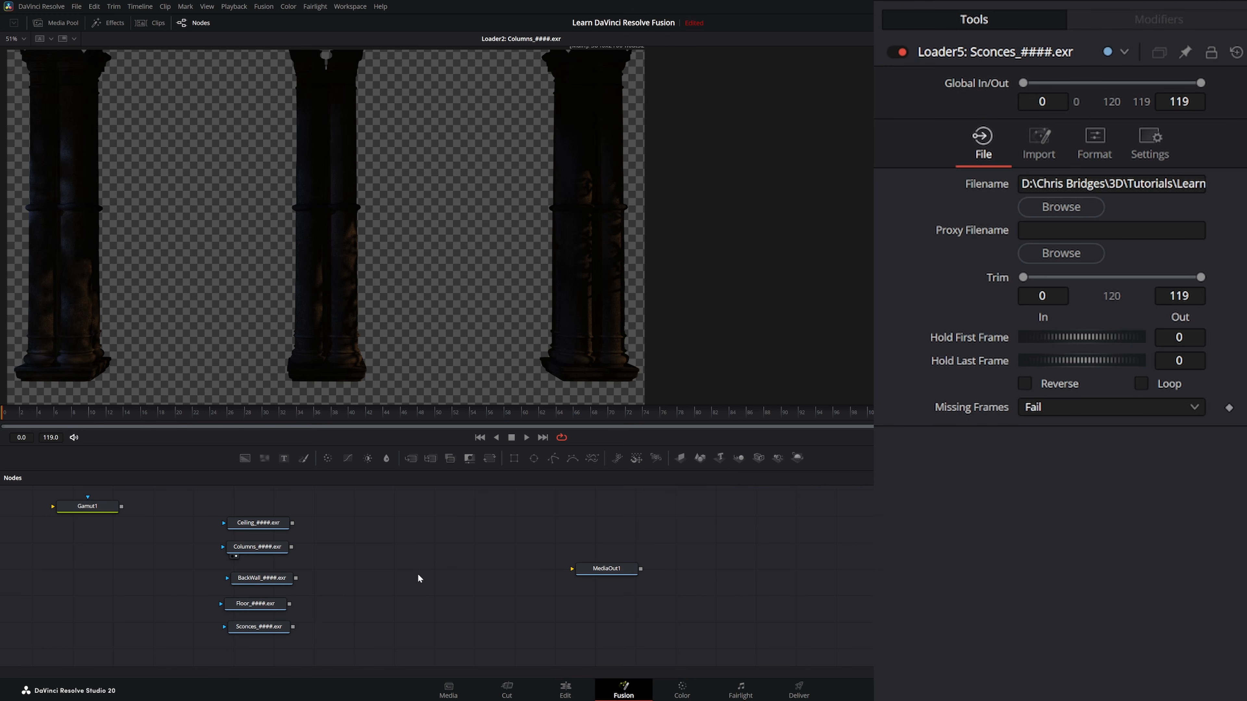
- Add a Loader node with the Actor EXR sequence starting at Actor_0001 and place it below the Sconces loader
{"action": "key", "text": "shift+space"}
{"action": "type", "text": "loa"}
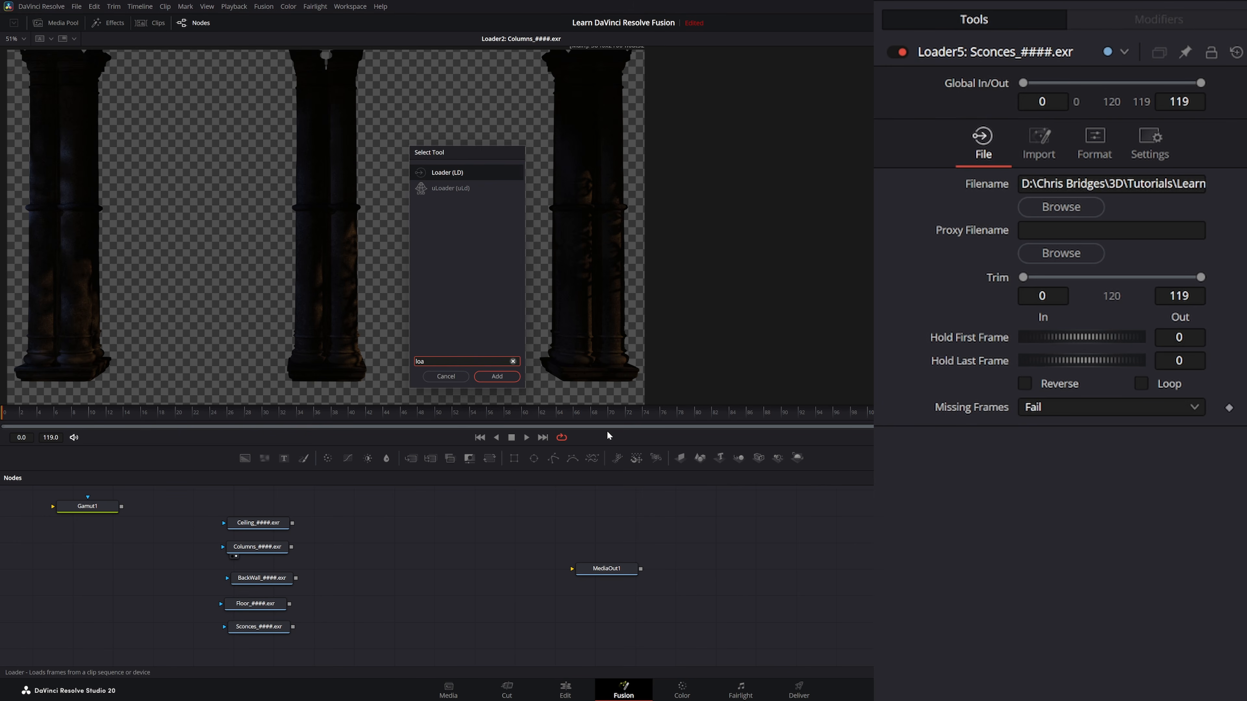
{"action": "left_click", "coordinate": [496, 376]}
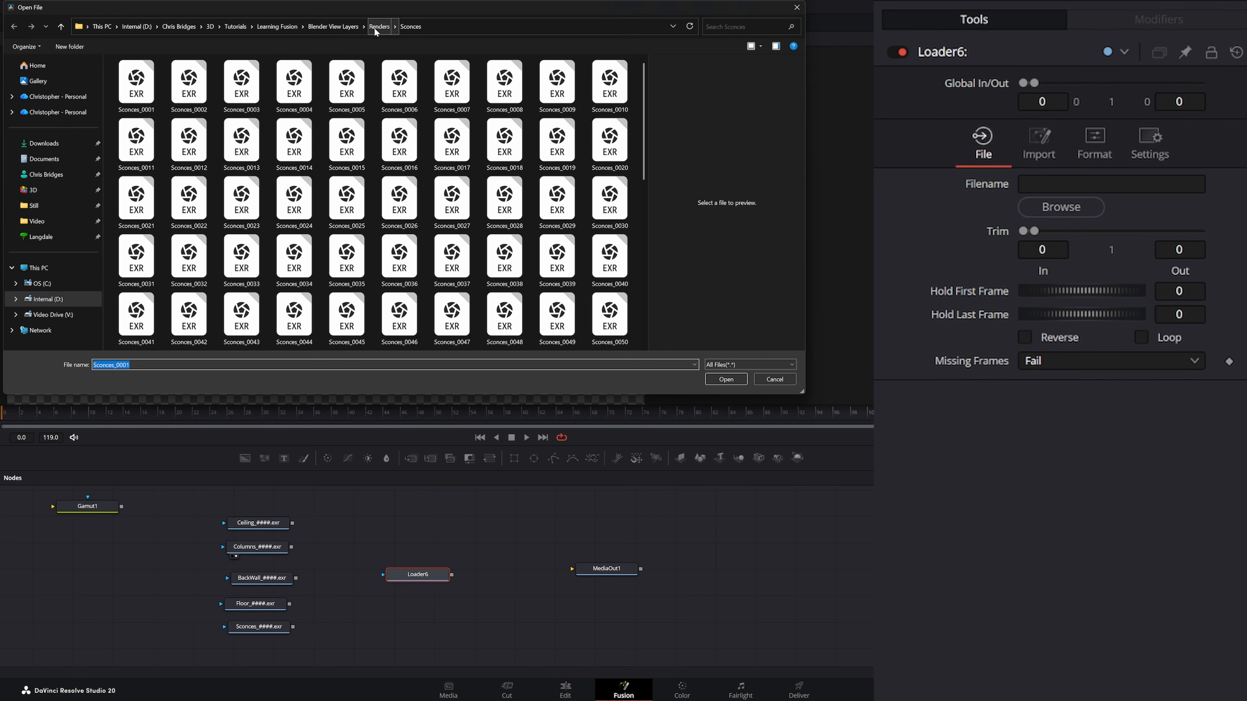
{"action": "left_click", "coordinate": [376, 27]}
{"action": "double_click", "coordinate": [130, 77]}
{"action": "double_click", "coordinate": [136, 86]}
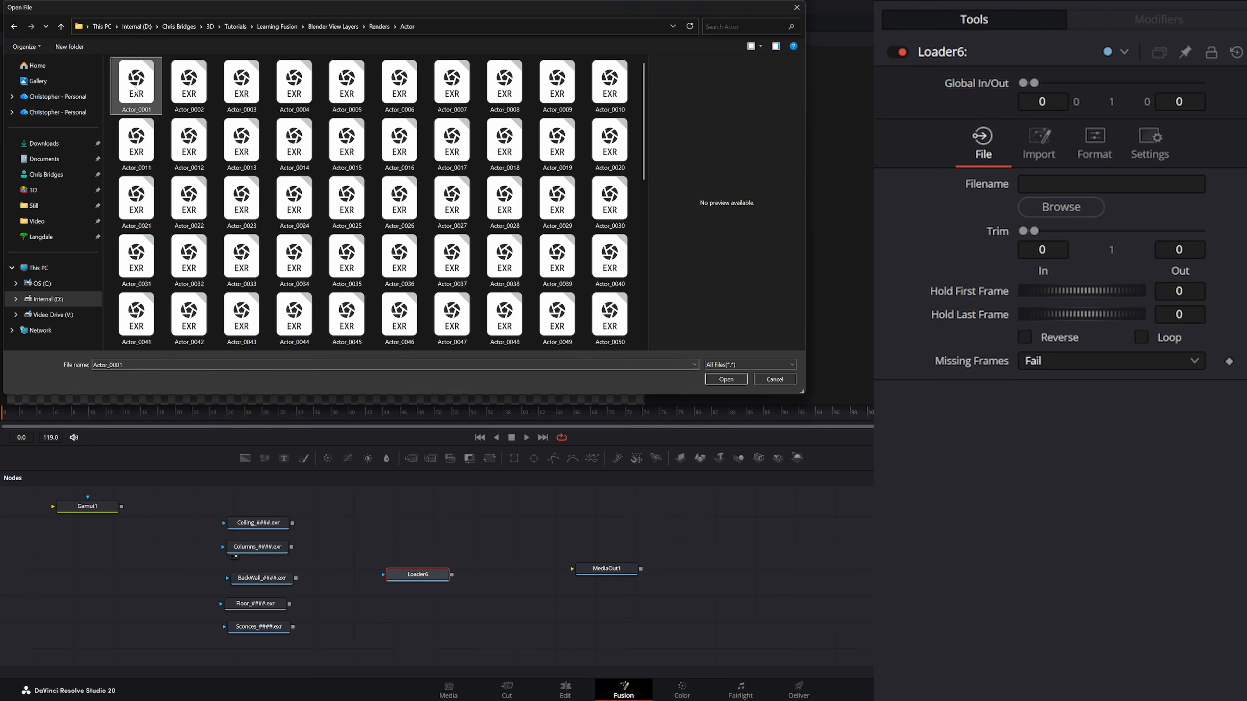
{"action": "left_click_drag", "start_coordinate": [418, 574], "coordinate": [258, 648]}
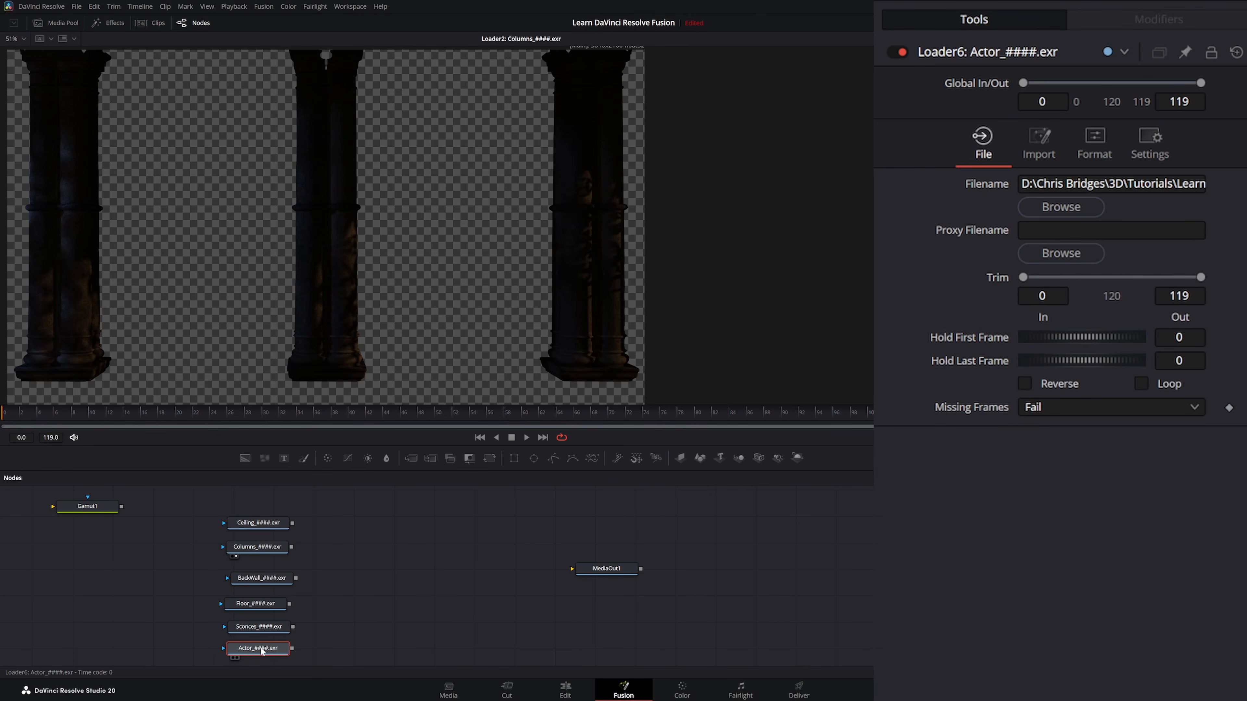
- Connect the BackWall loader to the Gamut node and compare the wall with and without the conversion in the viewer
{"action": "left_click_drag", "start_coordinate": [263, 527], "coordinate": [272, 340]}
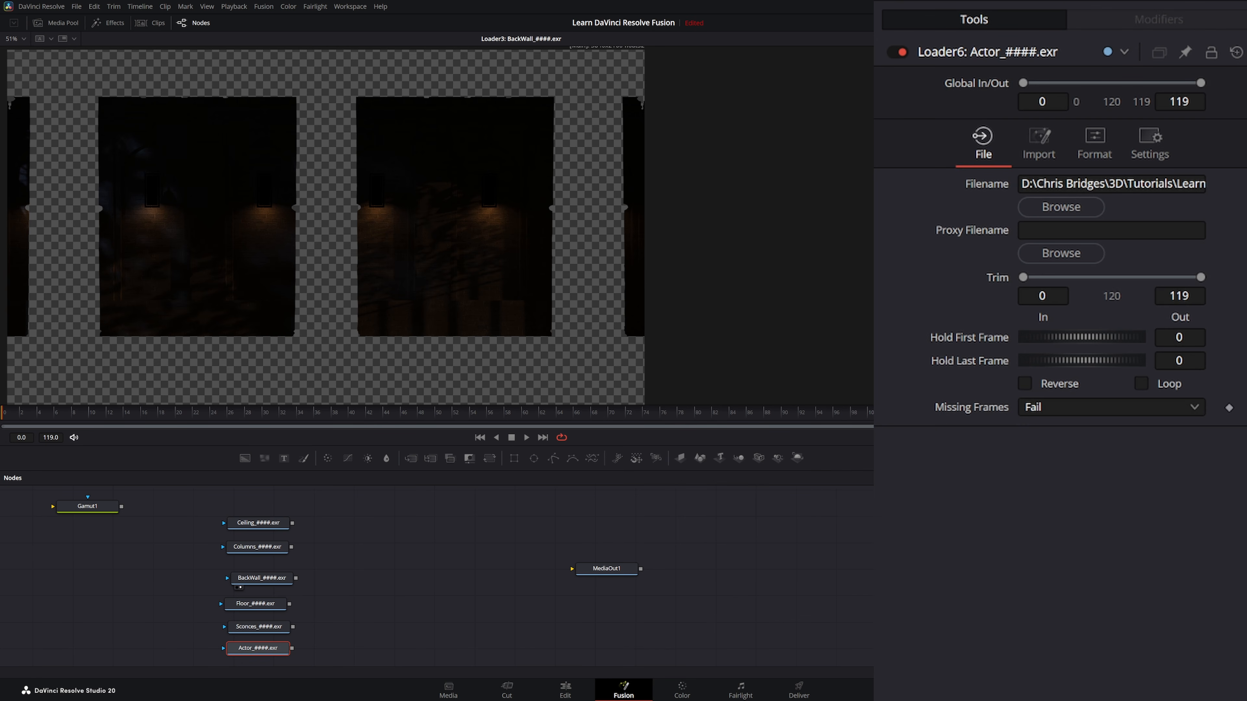
{"action": "left_click_drag", "start_coordinate": [88, 510], "coordinate": [358, 582]}
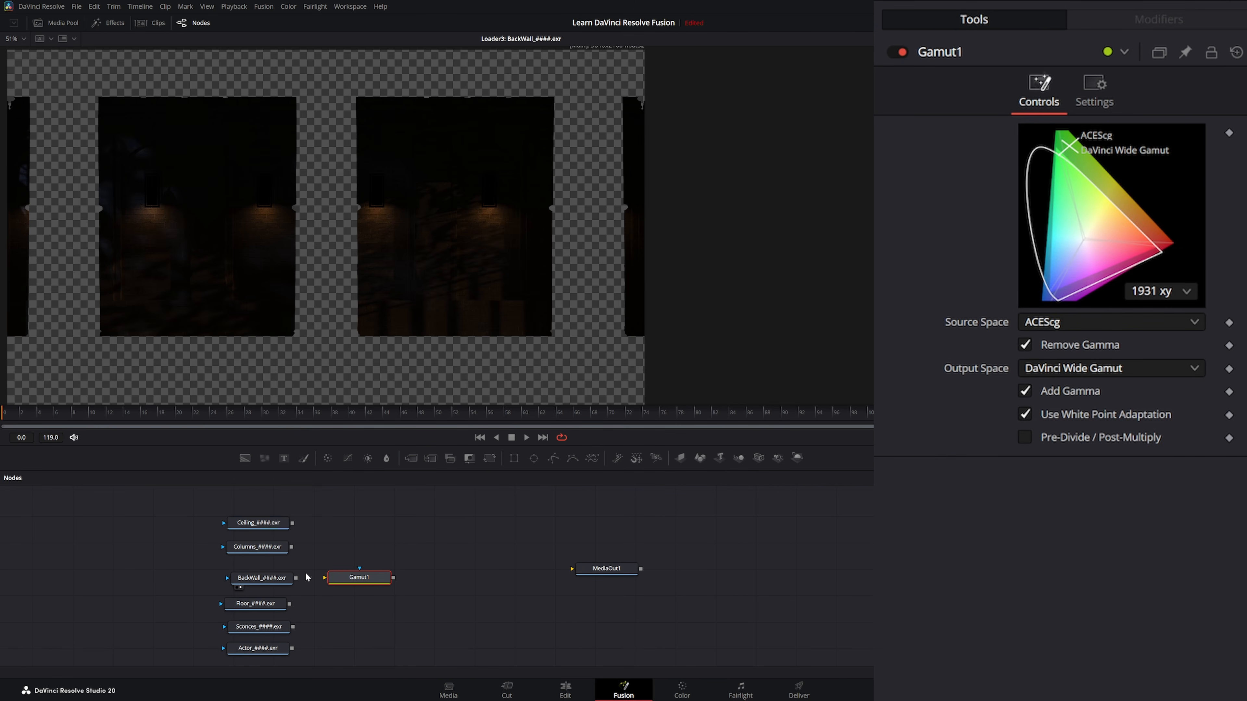
{"action": "left_click_drag", "start_coordinate": [296, 578], "coordinate": [411, 301]}
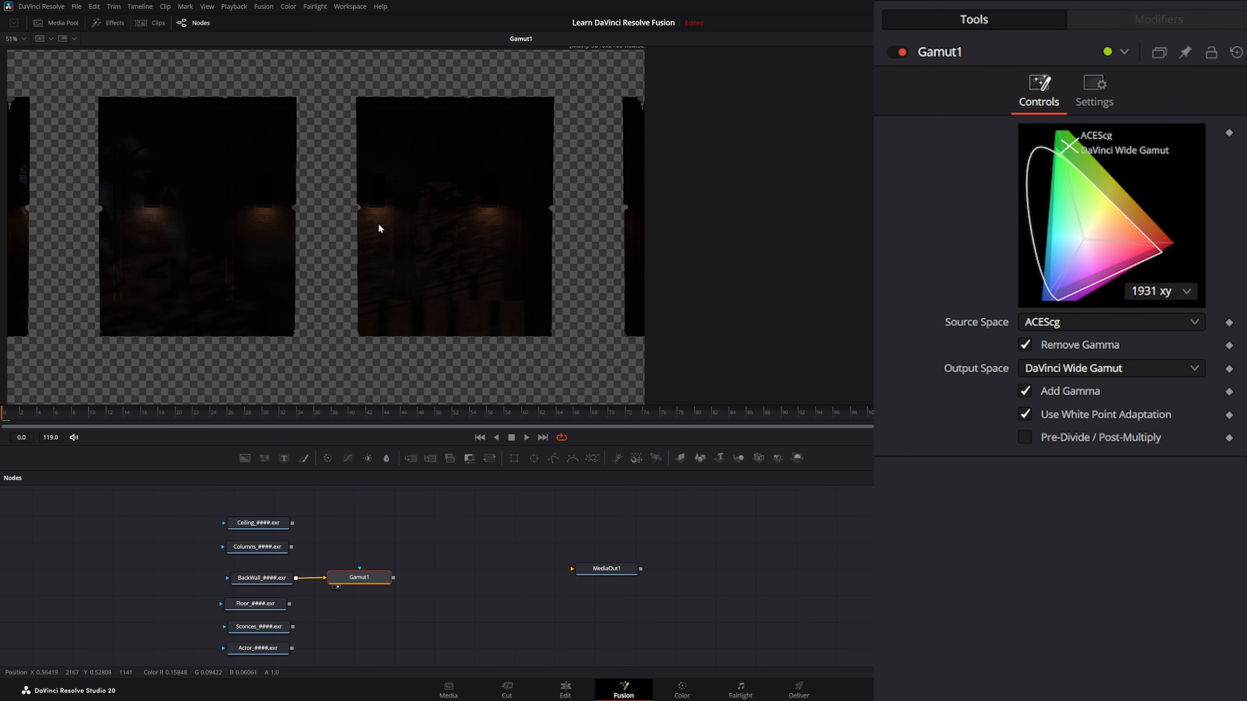
{"action": "scroll", "coordinate": [369, 224], "scroll_direction": "up", "scroll_amount": 6, "text": "ctrl"}
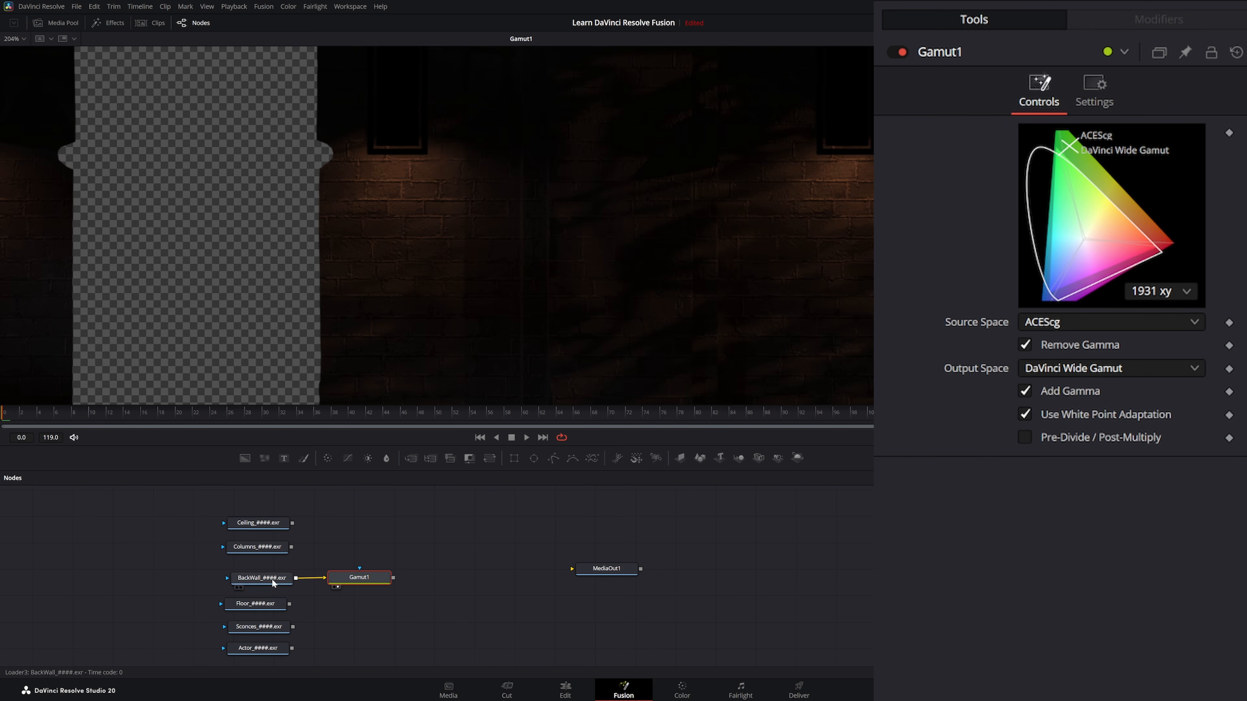
{"action": "key", "text": "1"}
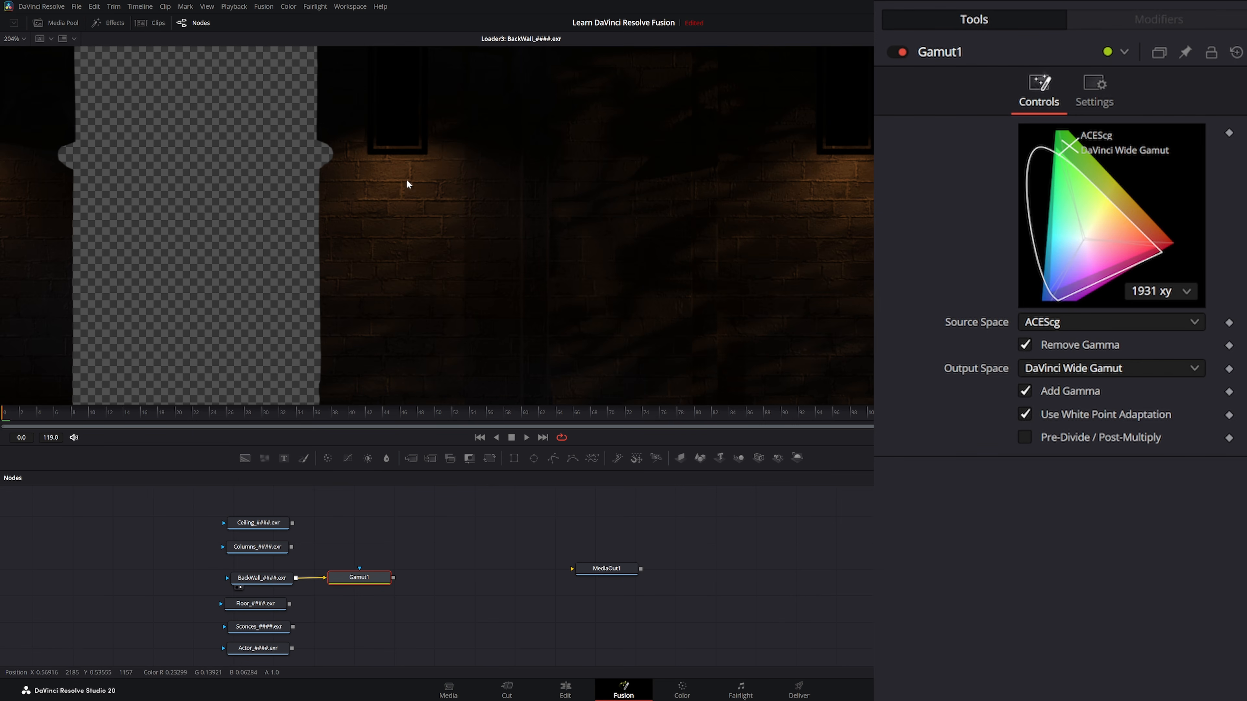
{"action": "key", "text": "1"}
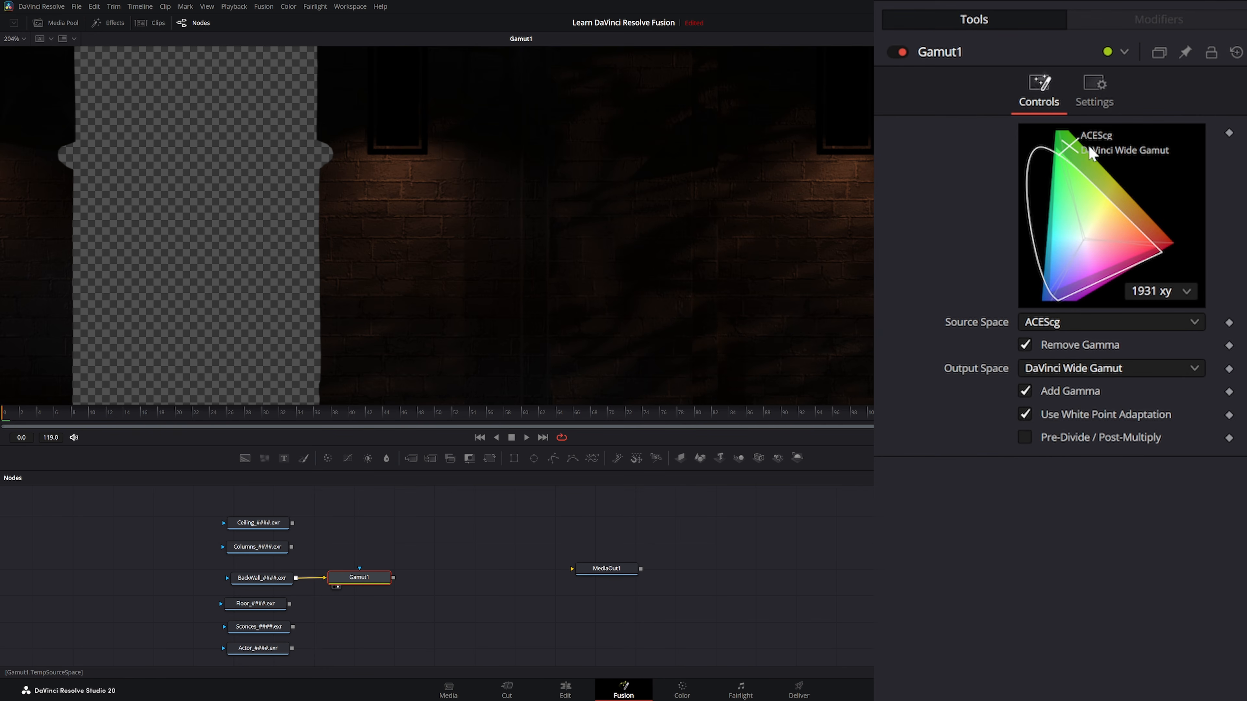
- Set the Gamut node's output space to sRGB and inspect the converted back wall in the viewer
{"action": "left_click", "coordinate": [1070, 378]}
{"action": "scroll", "coordinate": [1072, 616], "scroll_direction": "down", "scroll_amount": 10}
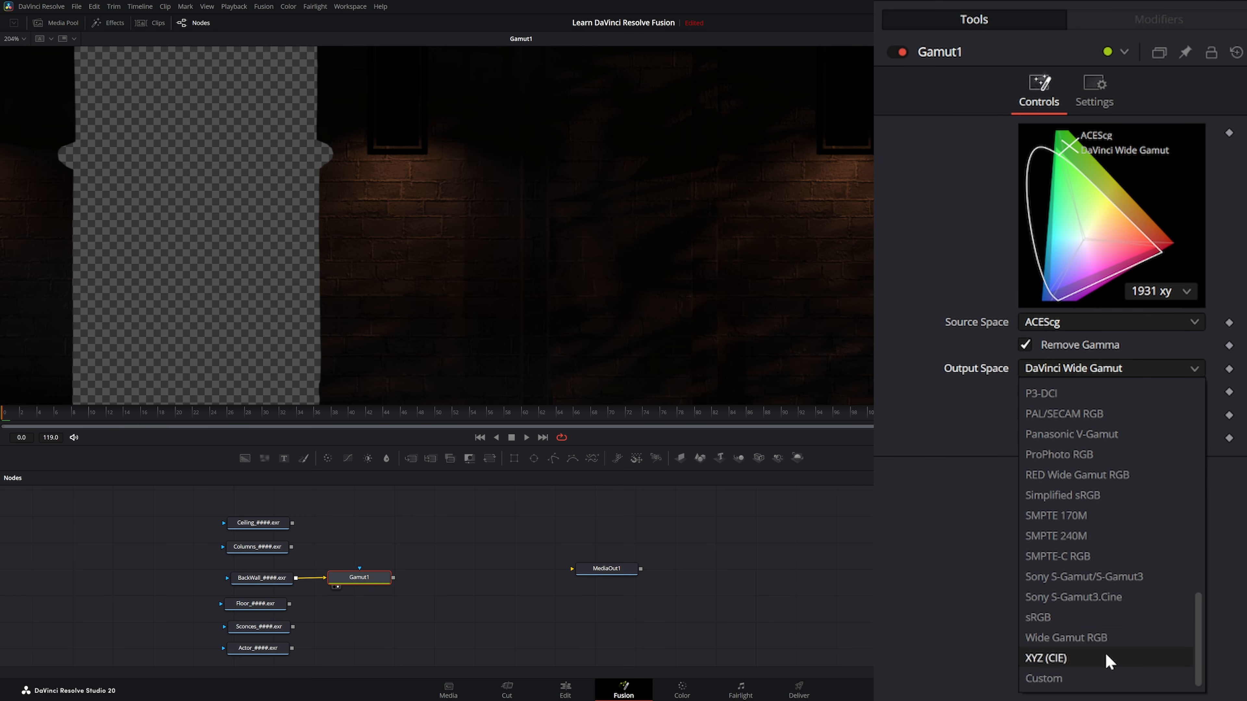
{"action": "left_click", "coordinate": [1056, 617]}
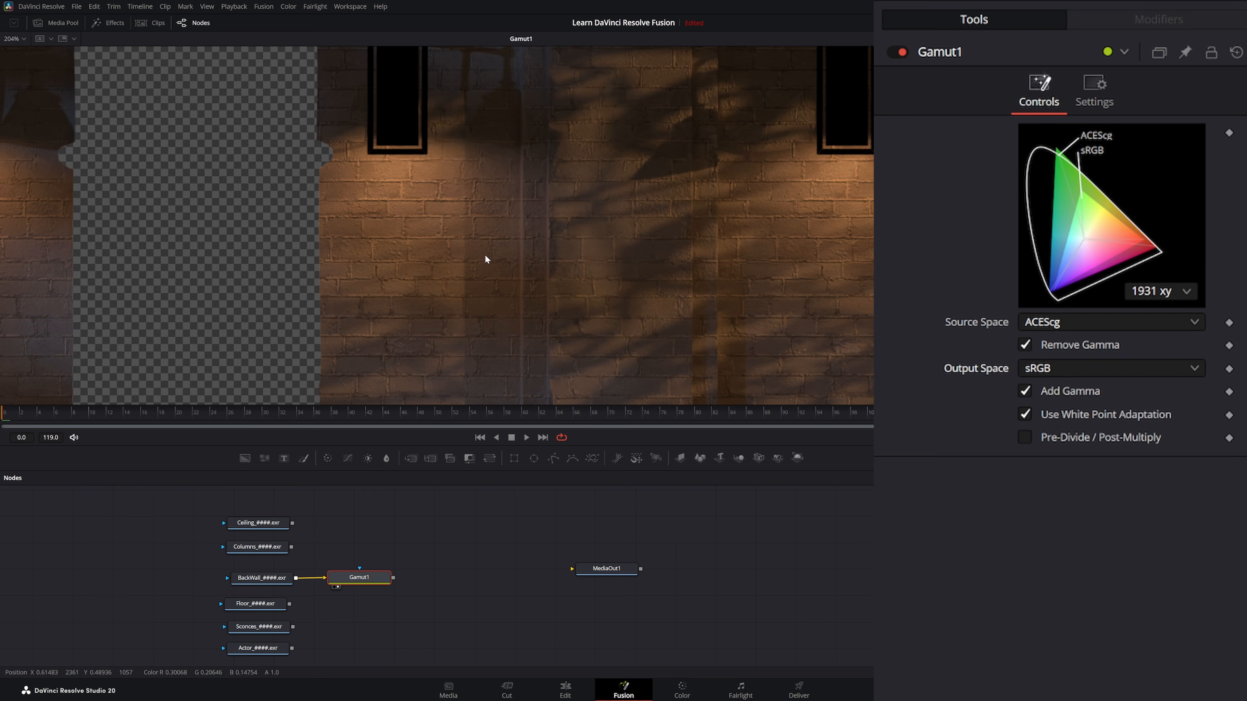
{"action": "scroll", "coordinate": [480, 261], "scroll_direction": "down", "scroll_amount": 4}
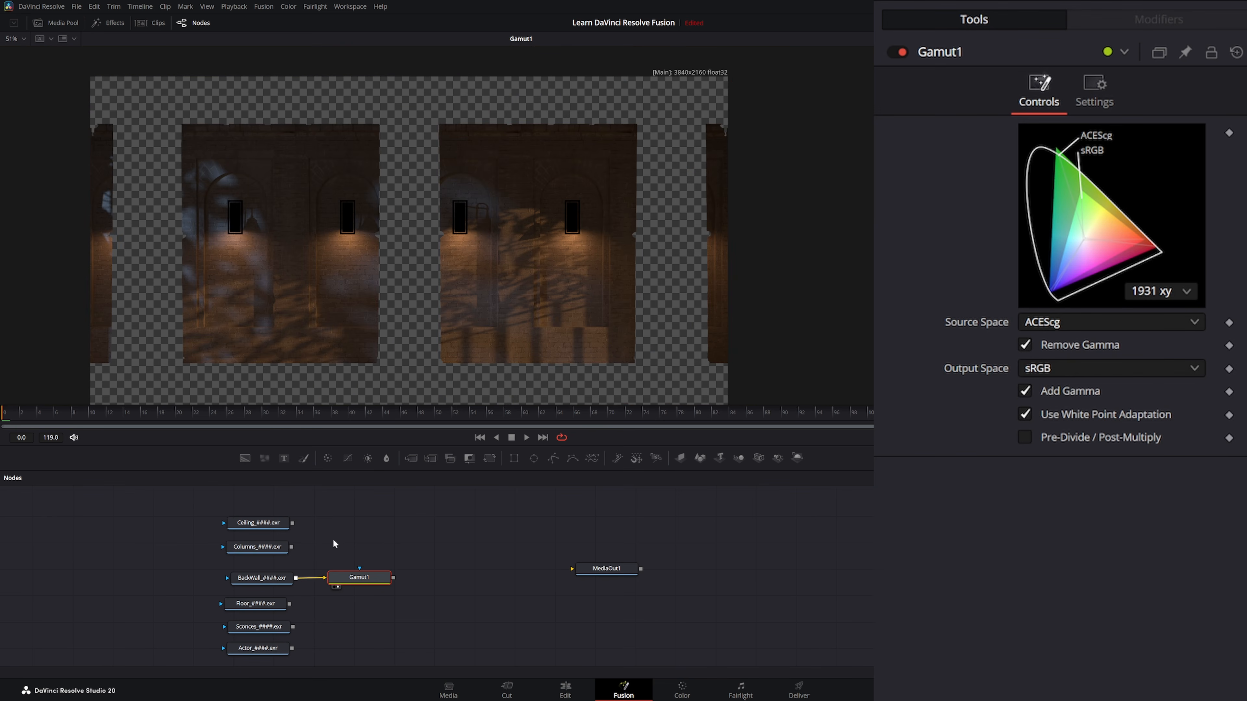
- Delete the Gamut node and line up the BackWall, Floor, Sconces and Actor loaders in the loader column
{"action": "key", "text": "Delete"}
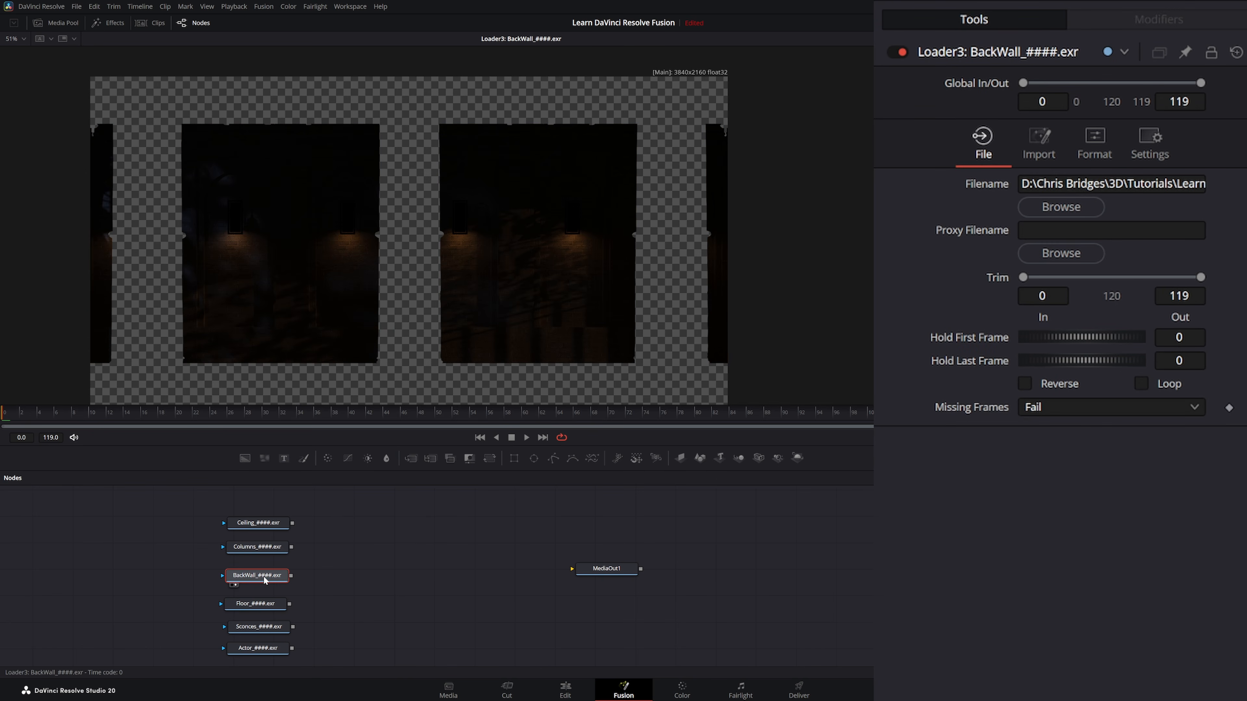
{"action": "left_click", "coordinate": [263, 604]}
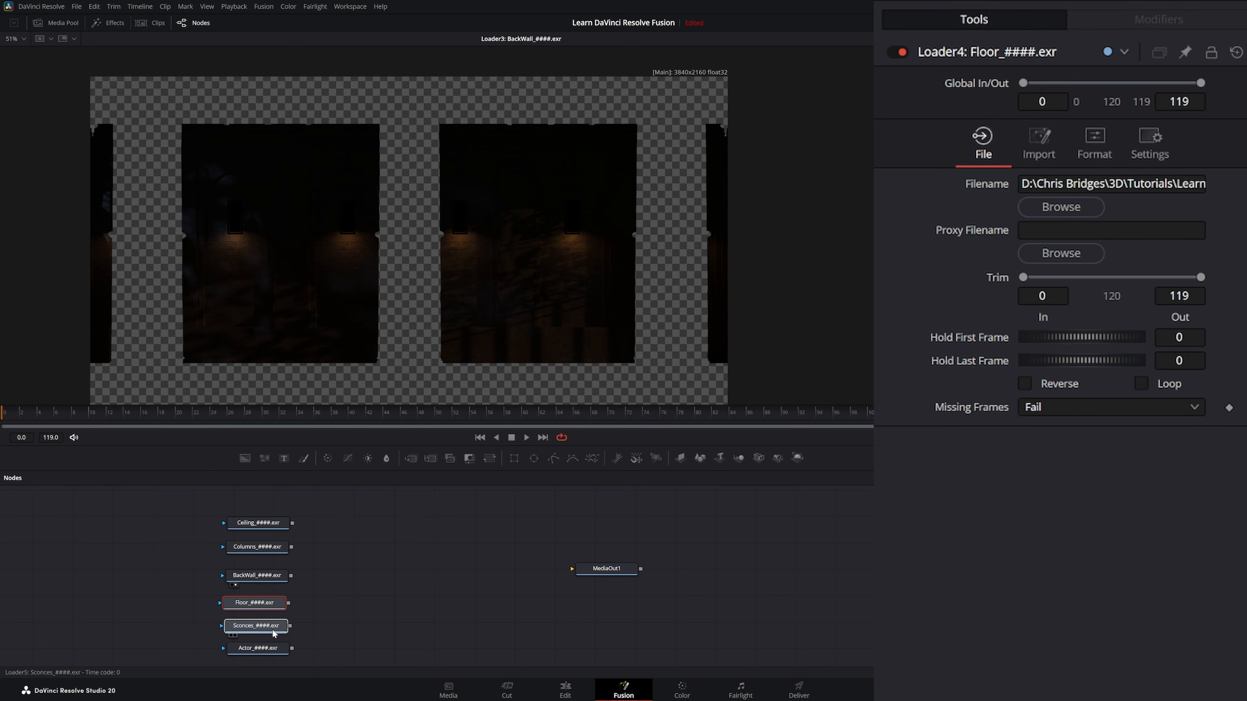
{"action": "left_click", "coordinate": [272, 627]}
{"action": "left_click", "coordinate": [266, 650]}
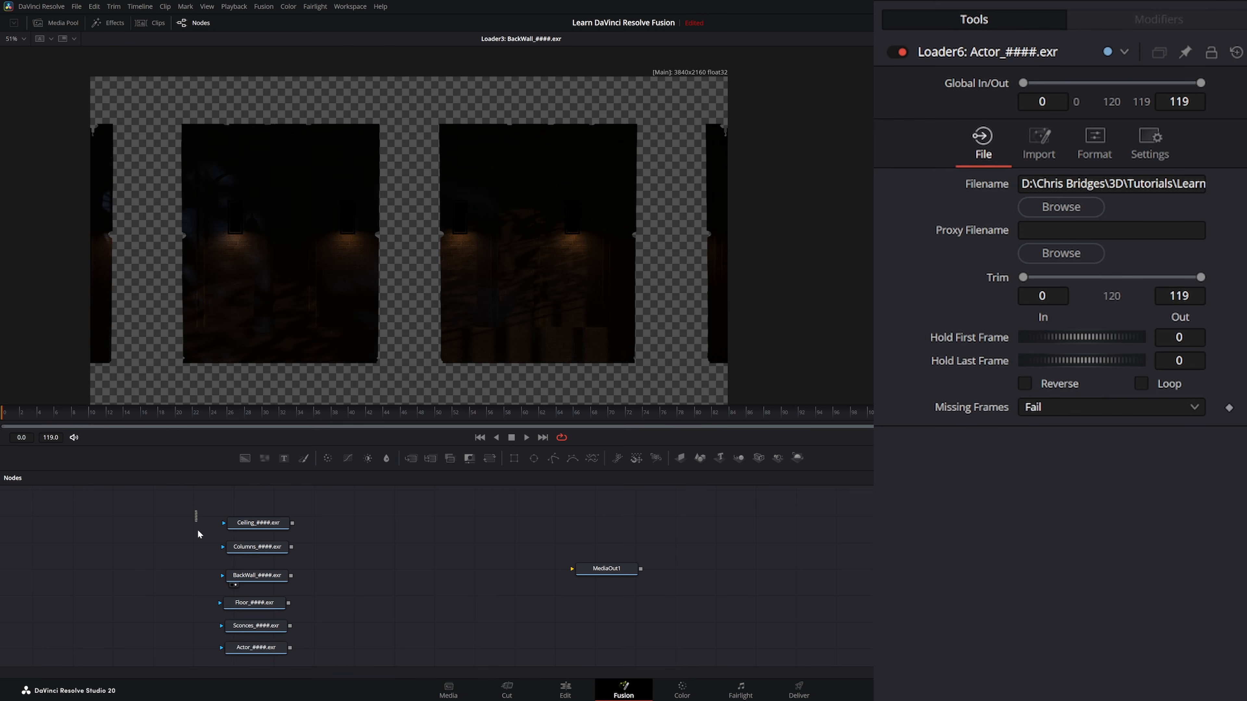
- Add a MultiMerge node with the BackWall loader as its background and show it in the viewer
{"action": "left_click_drag", "start_coordinate": [199, 533], "coordinate": [318, 633]}
{"action": "middle_click_drag", "start_coordinate": [356, 541], "coordinate": [354, 543]}
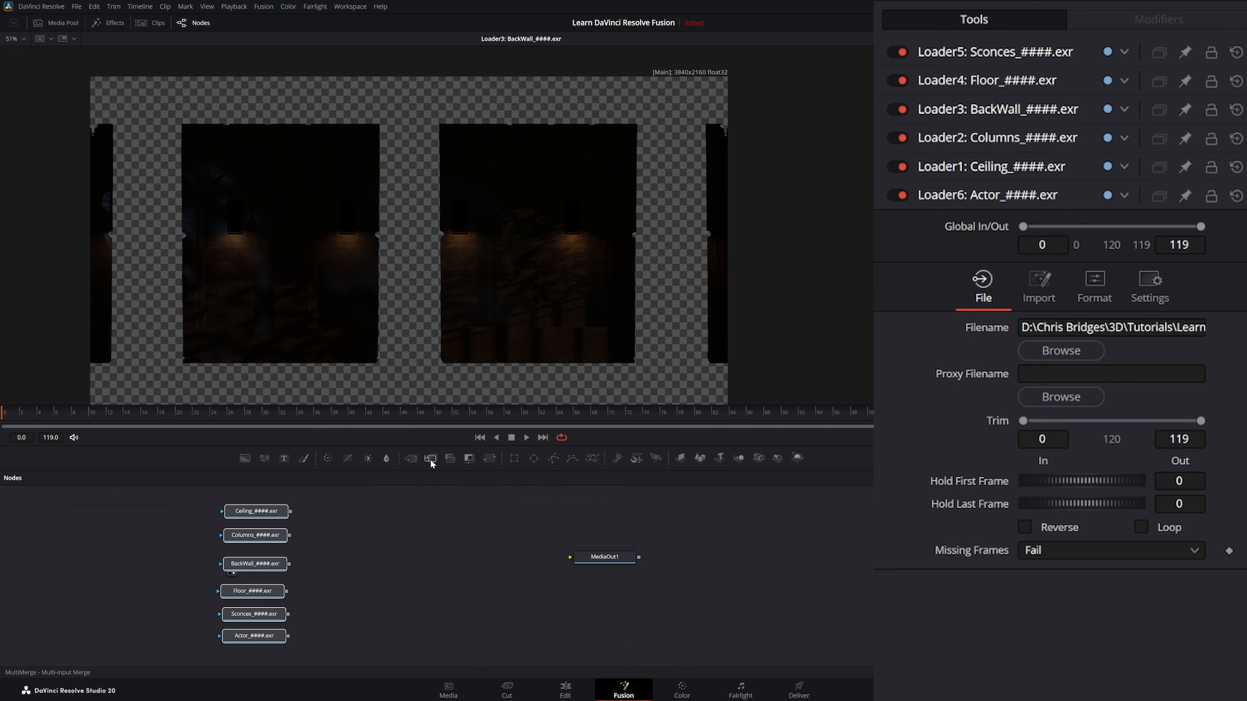
{"action": "left_click_drag", "start_coordinate": [432, 457], "coordinate": [417, 494]}
{"action": "left_click_drag", "start_coordinate": [407, 576], "coordinate": [406, 577]}
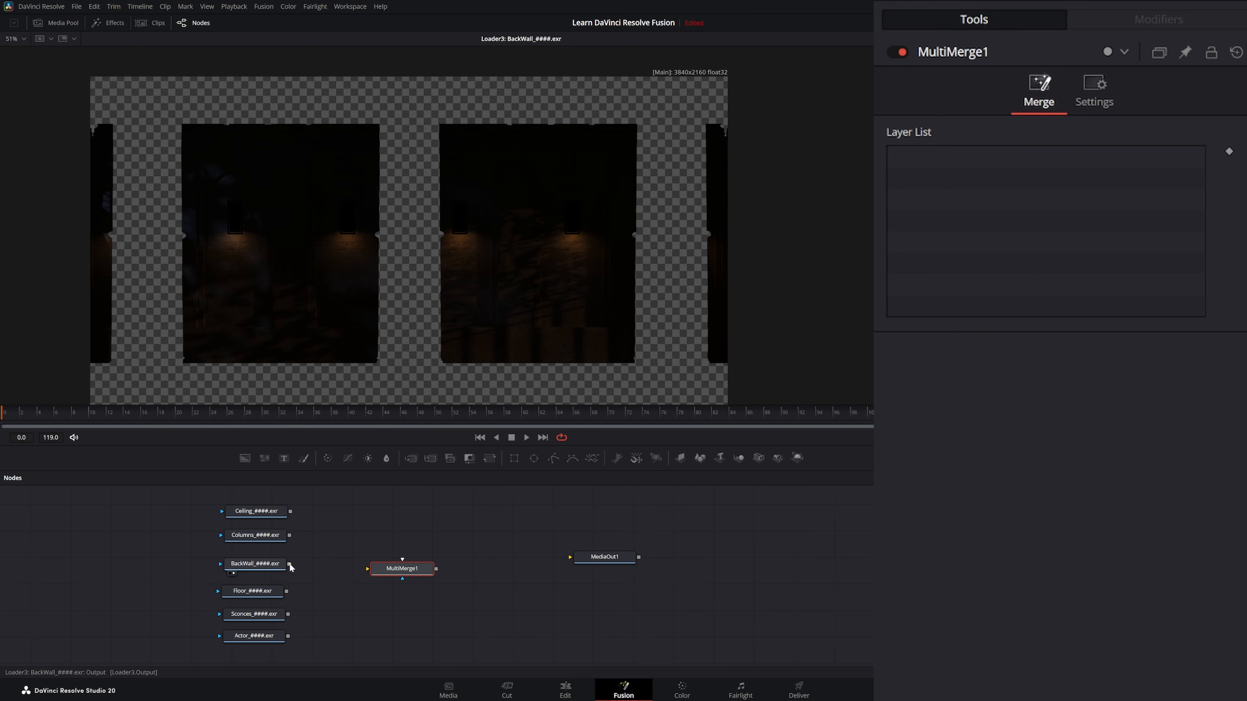
{"action": "left_click_drag", "start_coordinate": [289, 563], "coordinate": [444, 336]}
{"action": "mouse_move", "coordinate": [398, 572]}
{"action": "left_mouse_down"}
{"action": "mouse_move", "coordinate": [411, 569]}
{"action": "mouse_move", "coordinate": [399, 571]}
{"action": "left_mouse_up"}
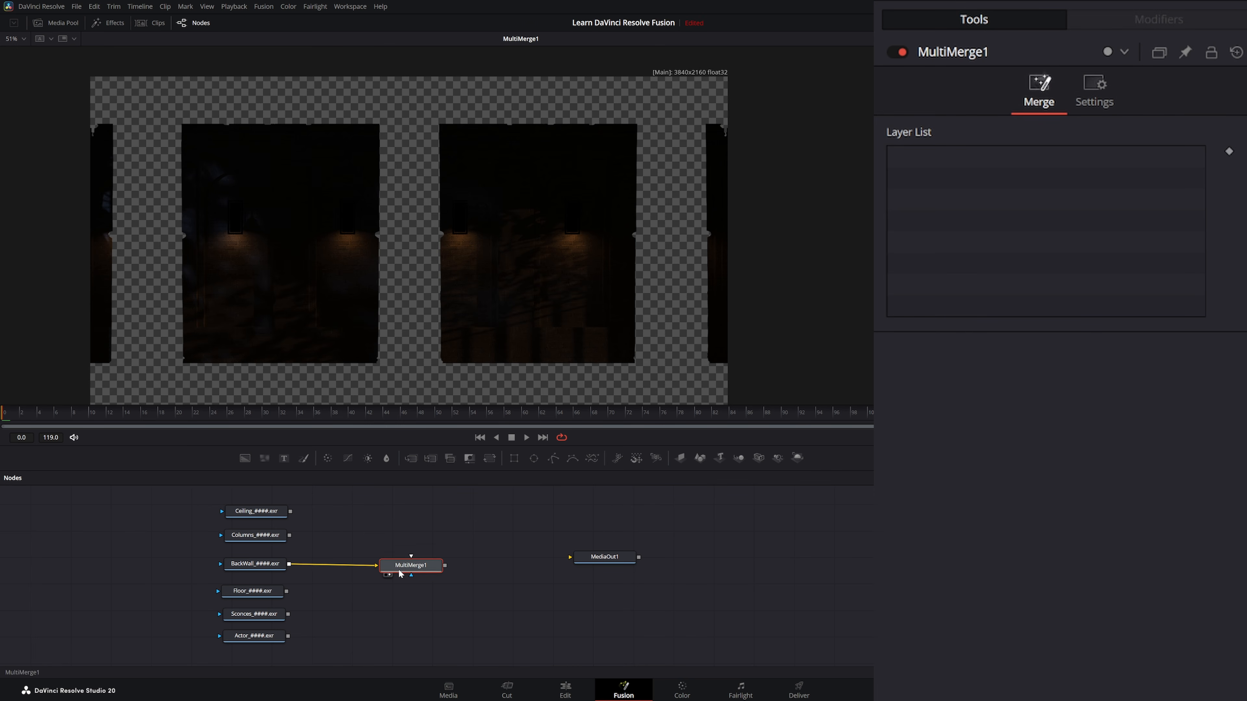
- Connect the Ceiling, Columns, Floor, Sconces and Actor loaders to the MultiMerge node as foreground layers
{"action": "left_click_drag", "start_coordinate": [290, 511], "coordinate": [412, 560]}
{"action": "left_click_drag", "start_coordinate": [289, 534], "coordinate": [411, 573]}
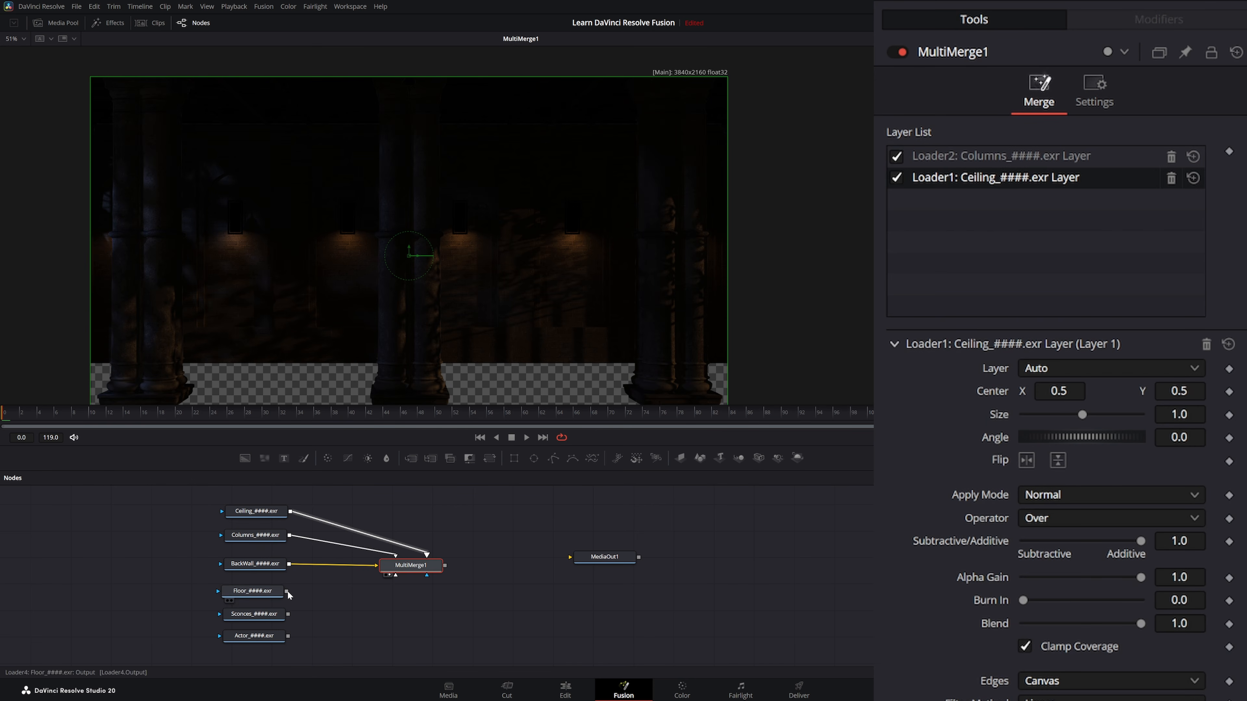
{"action": "left_click_drag", "start_coordinate": [287, 590], "coordinate": [391, 576]}
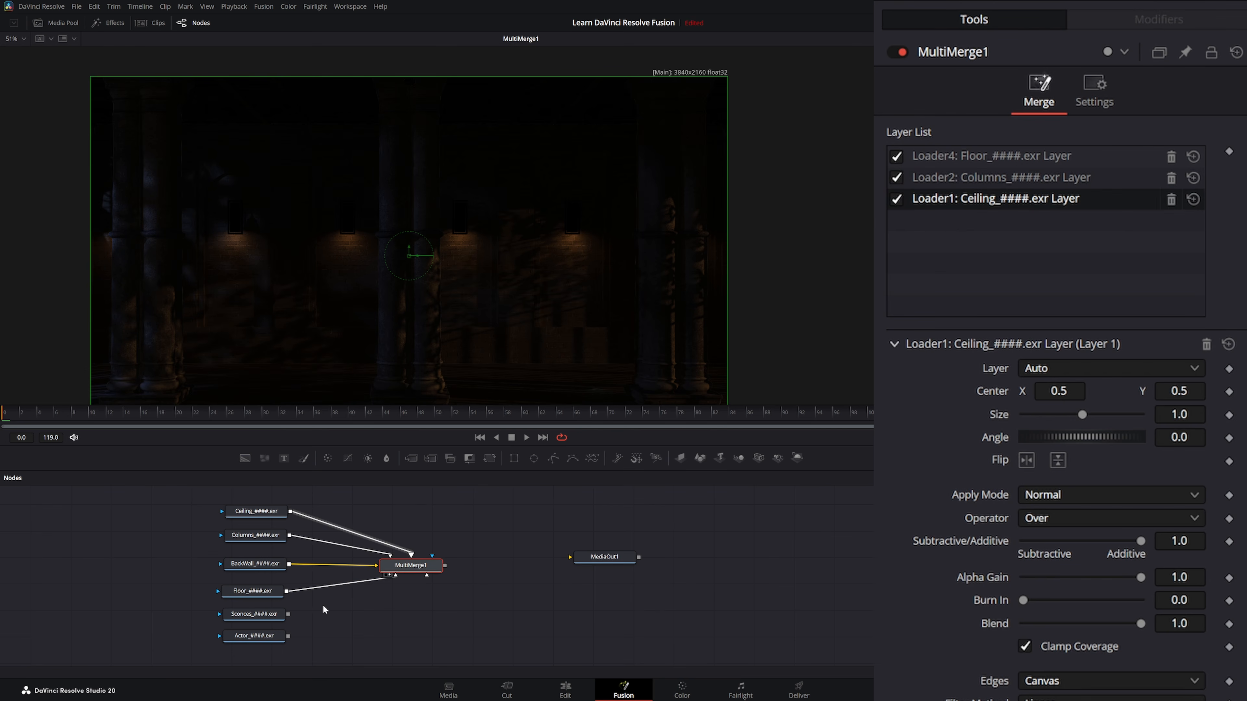
{"action": "left_click_drag", "start_coordinate": [288, 614], "coordinate": [395, 576]}
{"action": "left_click_drag", "start_coordinate": [286, 591], "coordinate": [390, 575]}
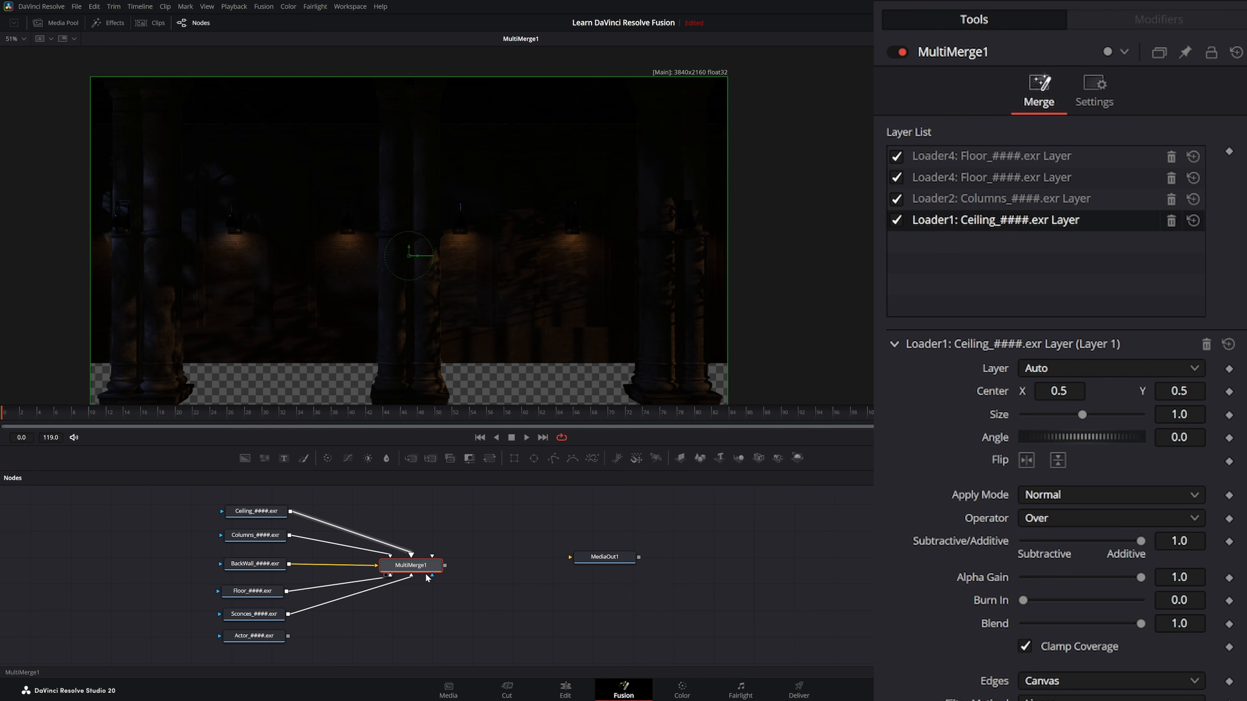
{"action": "left_click_drag", "start_coordinate": [289, 637], "coordinate": [432, 558]}
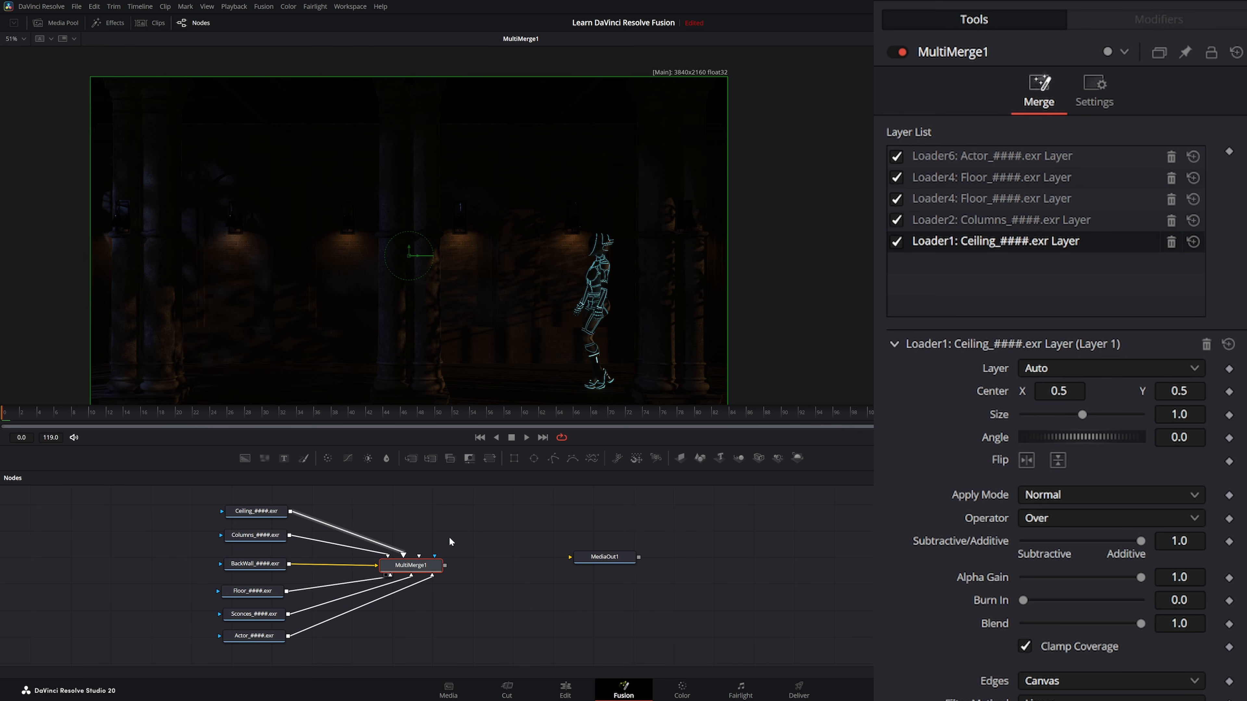
- Play back the merged composite to check the actor's walk, stop playback, and return to the first frame
{"action": "middle_click_drag", "start_coordinate": [551, 305], "coordinate": [469, 263]}
{"action": "middle_click_drag", "start_coordinate": [467, 524], "coordinate": [472, 513]}
{"action": "left_click", "coordinate": [482, 521]}
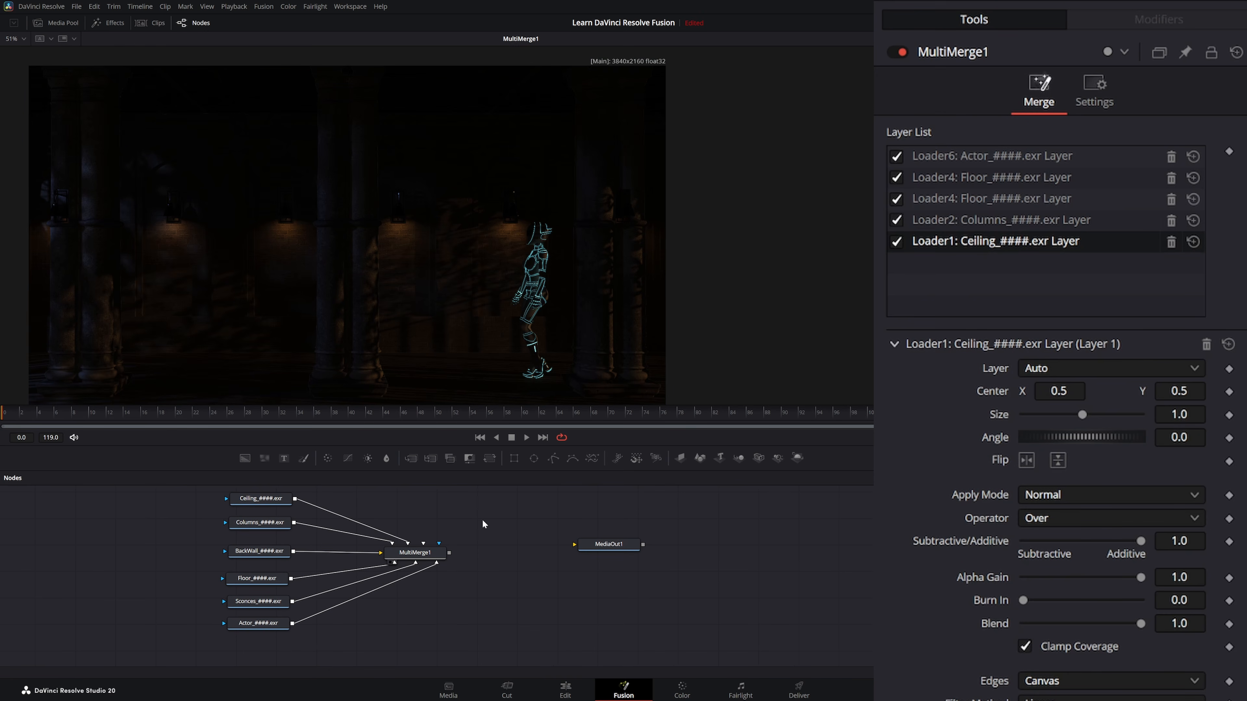
{"action": "left_click", "coordinate": [525, 437]}
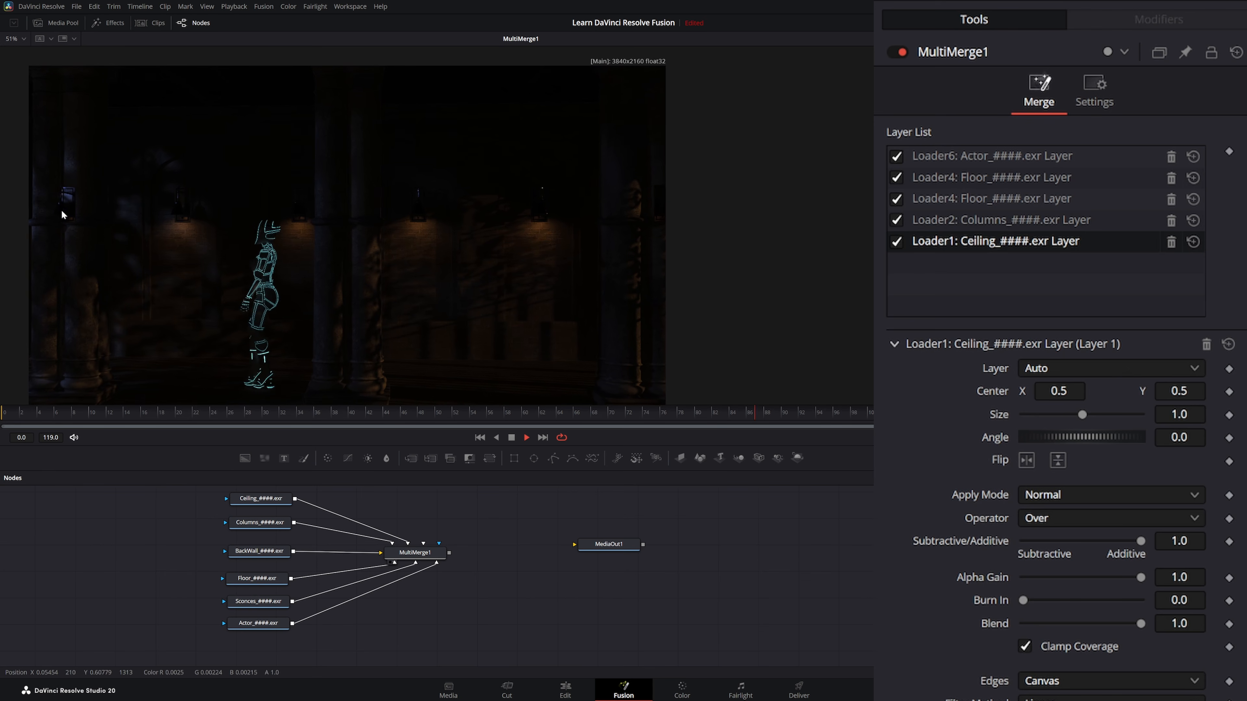
{"action": "left_click", "coordinate": [510, 438]}
{"action": "left_click", "coordinate": [481, 437]}
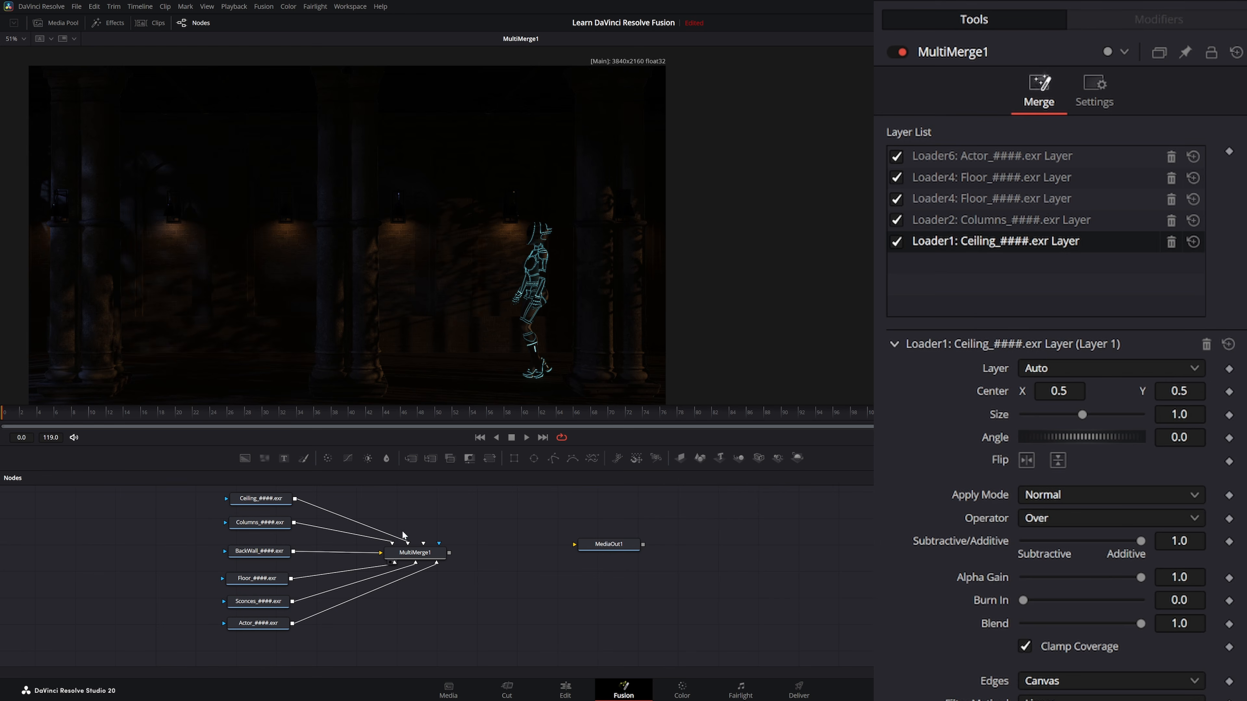
- Reorder the MultiMerge layer list from top to bottom as Columns, Ceiling, Actor, Sconces and Floor, and inspect the composite up close
{"action": "left_click", "coordinate": [431, 551]}
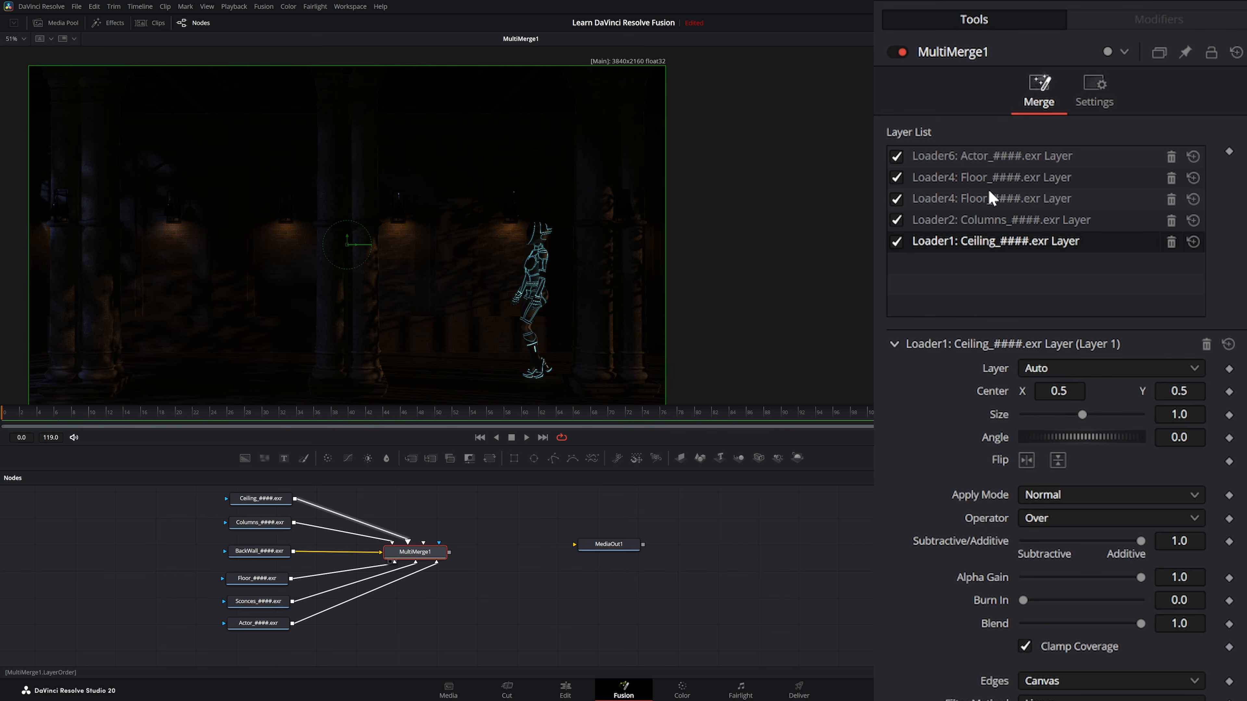
{"action": "left_click", "coordinate": [257, 603]}
{"action": "left_click_drag", "start_coordinate": [951, 153], "coordinate": [950, 287]}
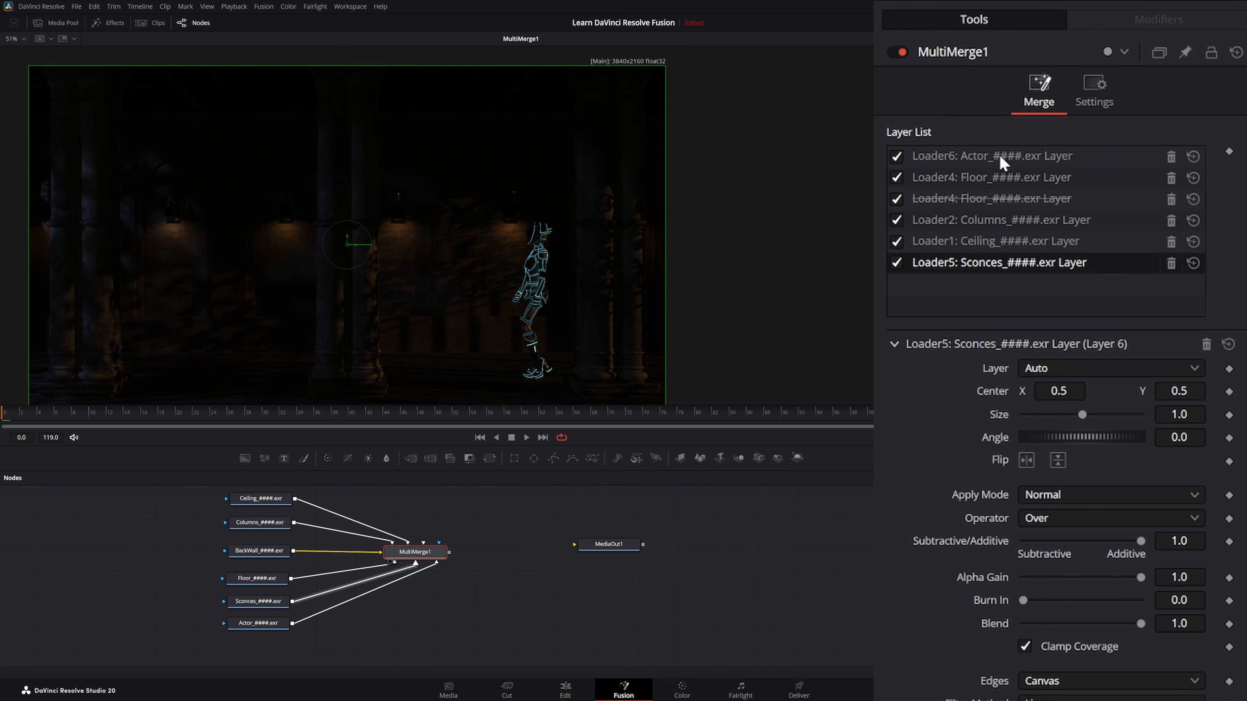
{"action": "left_click_drag", "start_coordinate": [962, 167], "coordinate": [986, 149]}
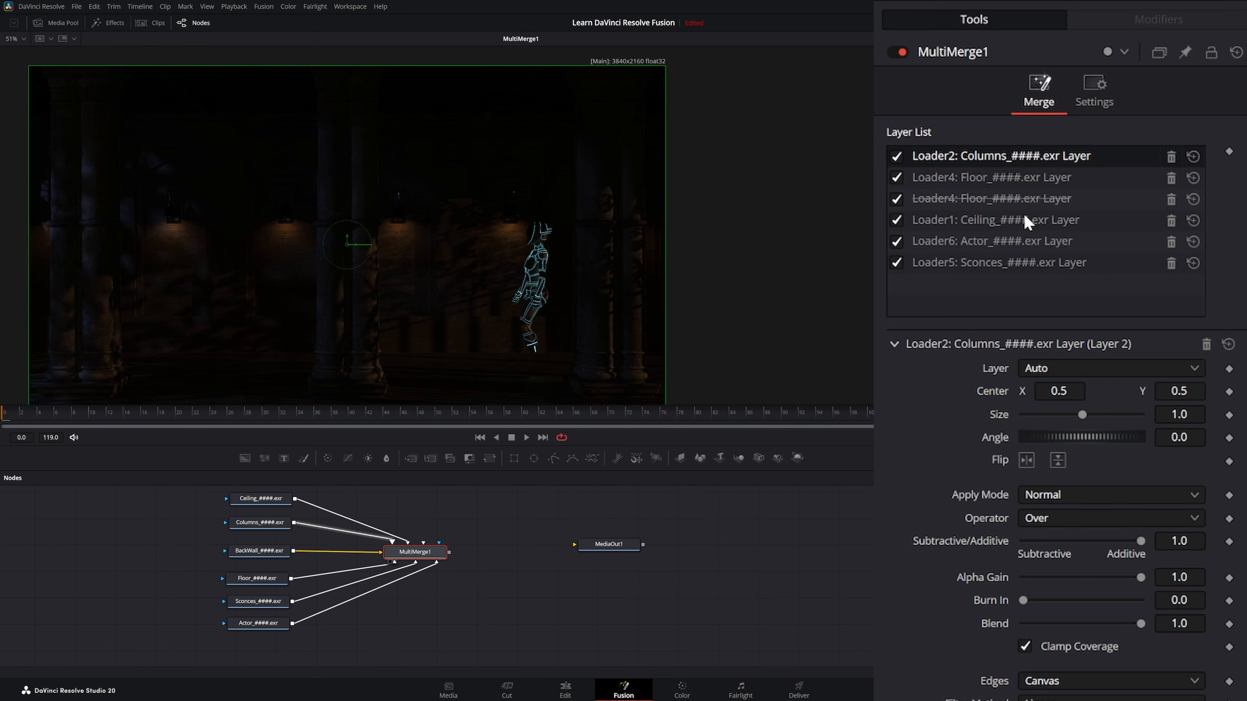
{"action": "left_click_drag", "start_coordinate": [1027, 221], "coordinate": [1001, 275]}
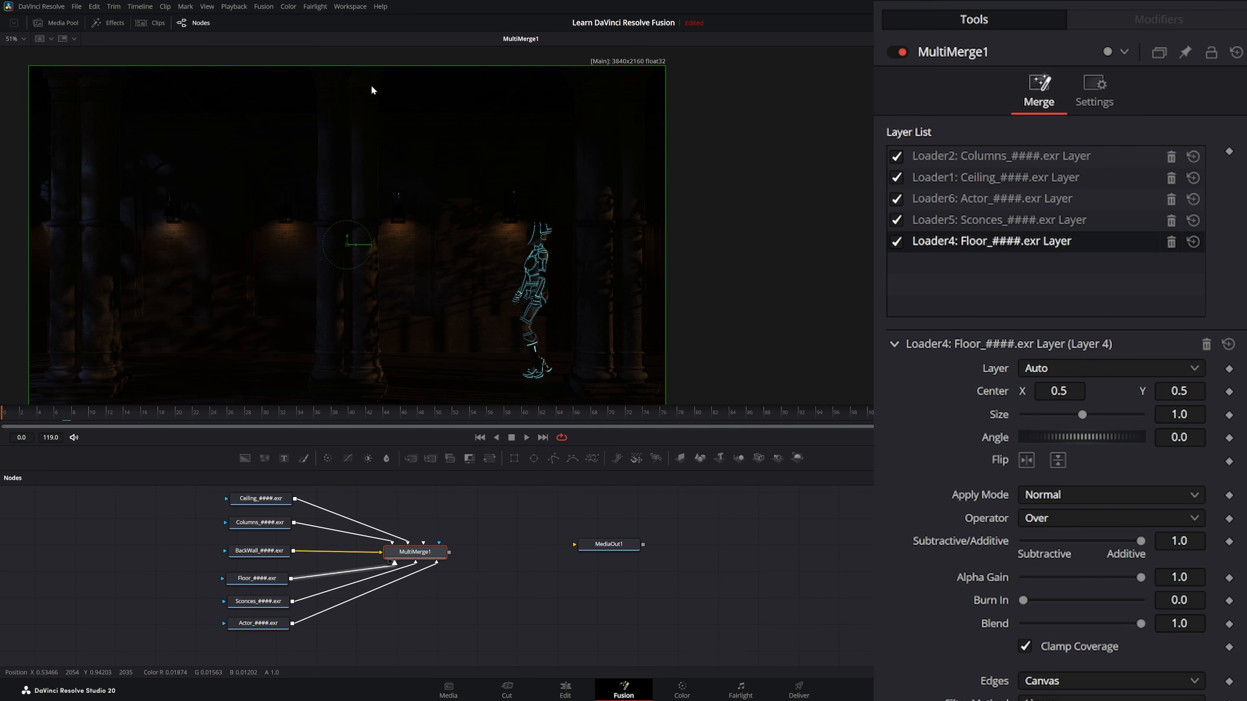
{"action": "scroll", "coordinate": [109, 146], "scroll_direction": "up", "scroll_amount": 8, "text": "ctrl"}
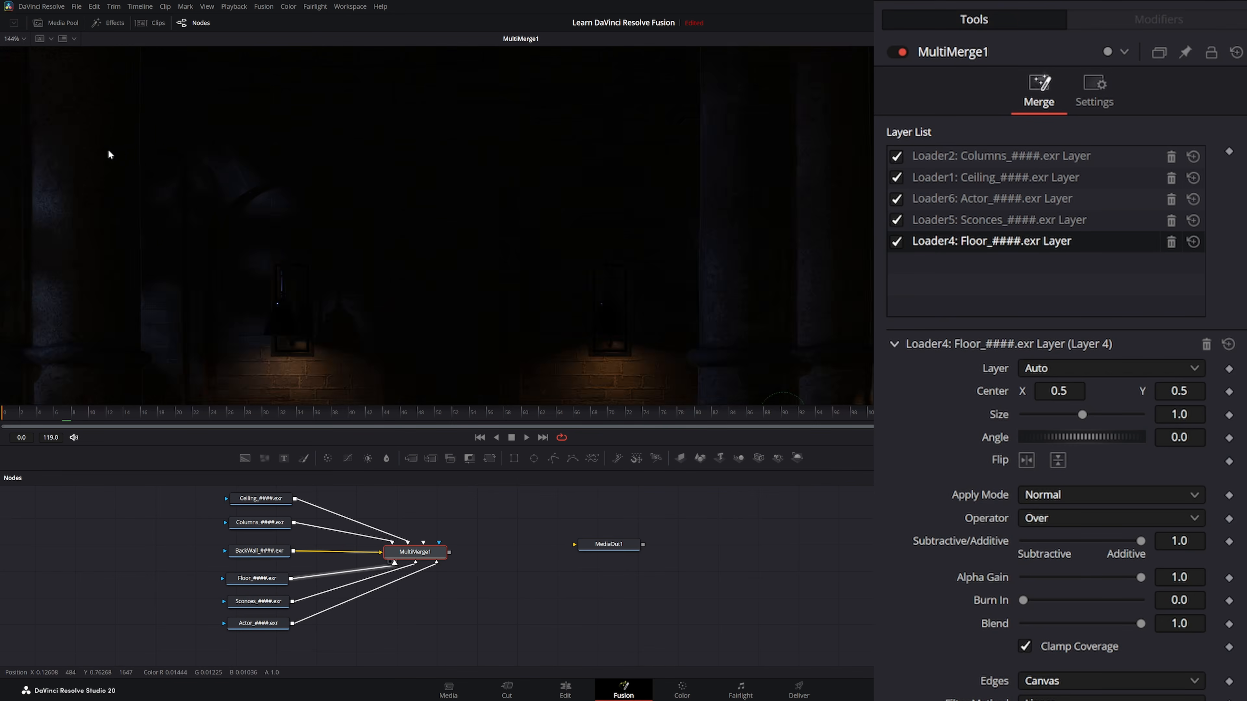
- Examine the layer edges around the left column's capital and the adjoining wall in the merged composite at high magnification
{"action": "middle_click_drag", "start_coordinate": [150, 146], "coordinate": [209, 350]}
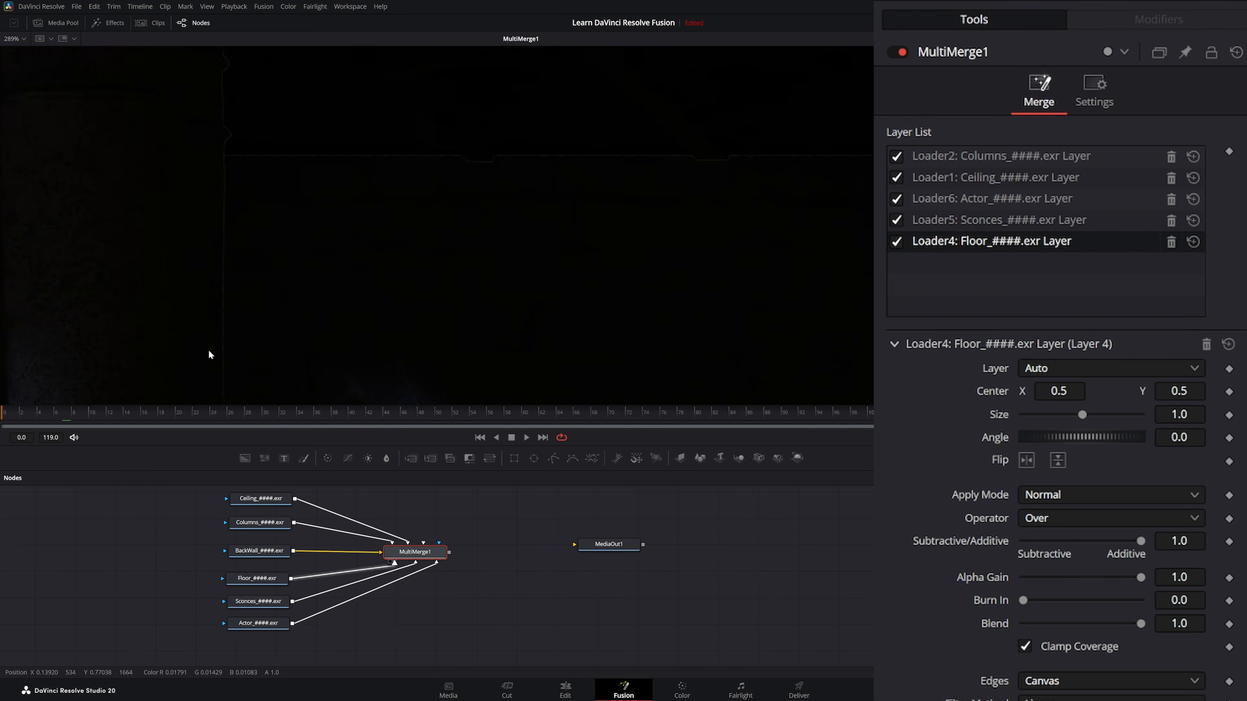
{"action": "middle_click_drag", "start_coordinate": [262, 196], "coordinate": [310, 325]}
{"action": "scroll", "coordinate": [257, 284], "scroll_direction": "up", "scroll_amount": 3, "text": "ctrl"}
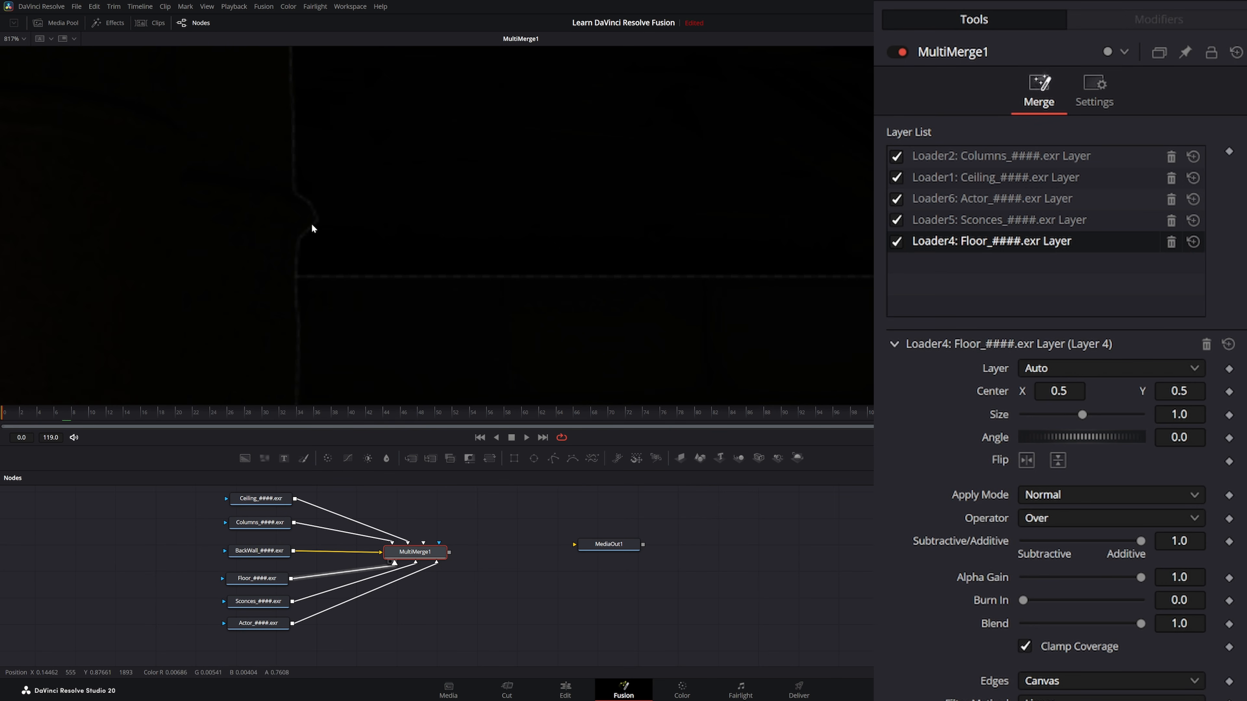
{"action": "scroll", "coordinate": [317, 311], "scroll_direction": "down", "scroll_amount": 7, "text": "ctrl"}
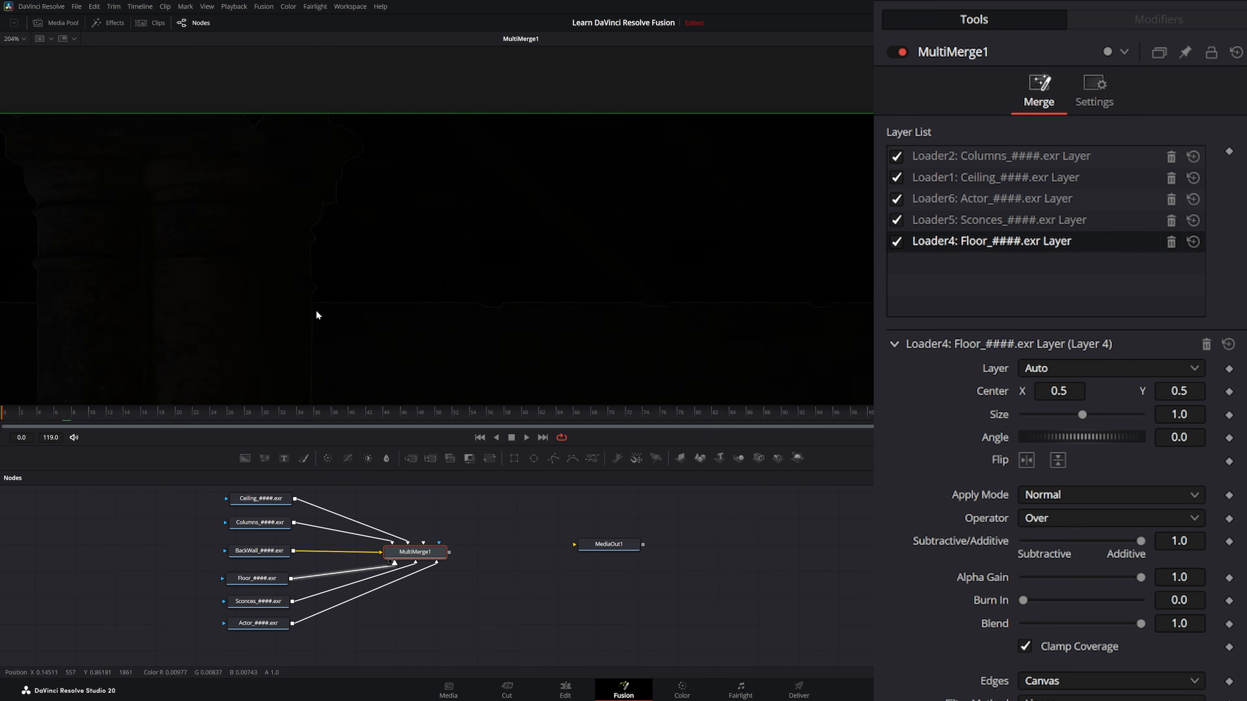
{"action": "middle_click_drag", "start_coordinate": [315, 328], "coordinate": [267, 189]}
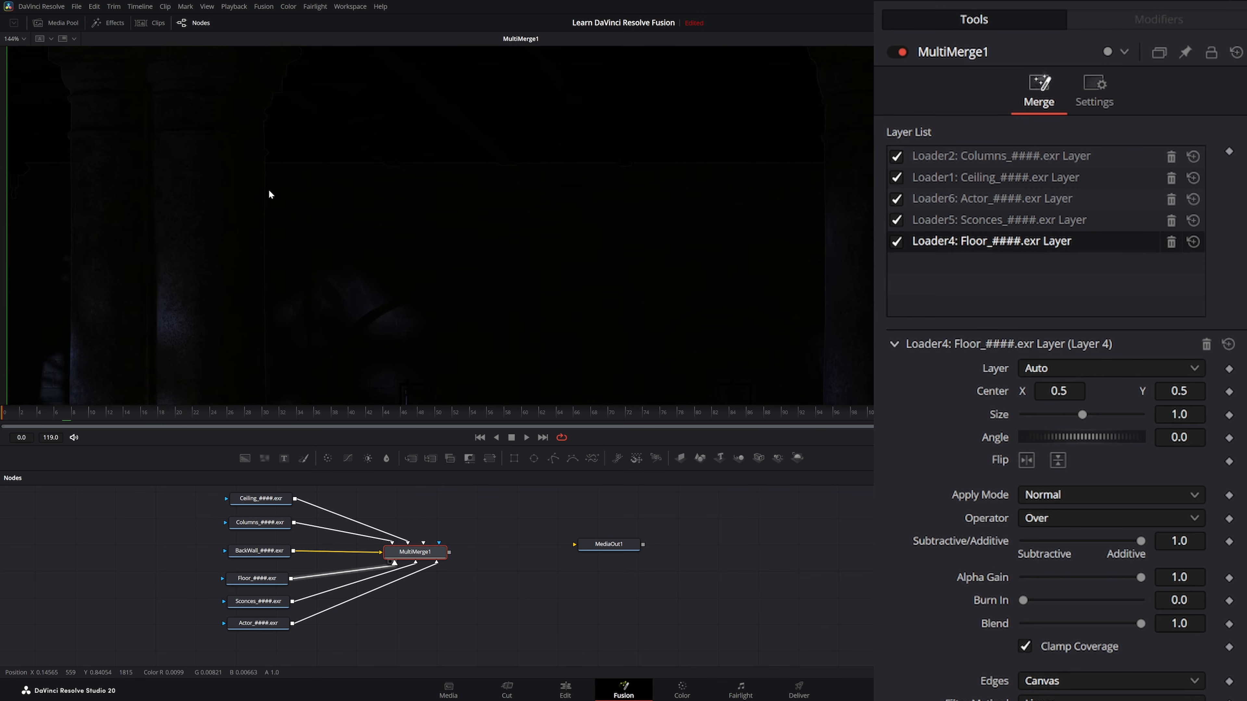
{"action": "scroll", "coordinate": [282, 251], "scroll_direction": "down", "scroll_amount": 1, "text": "ctrl"}
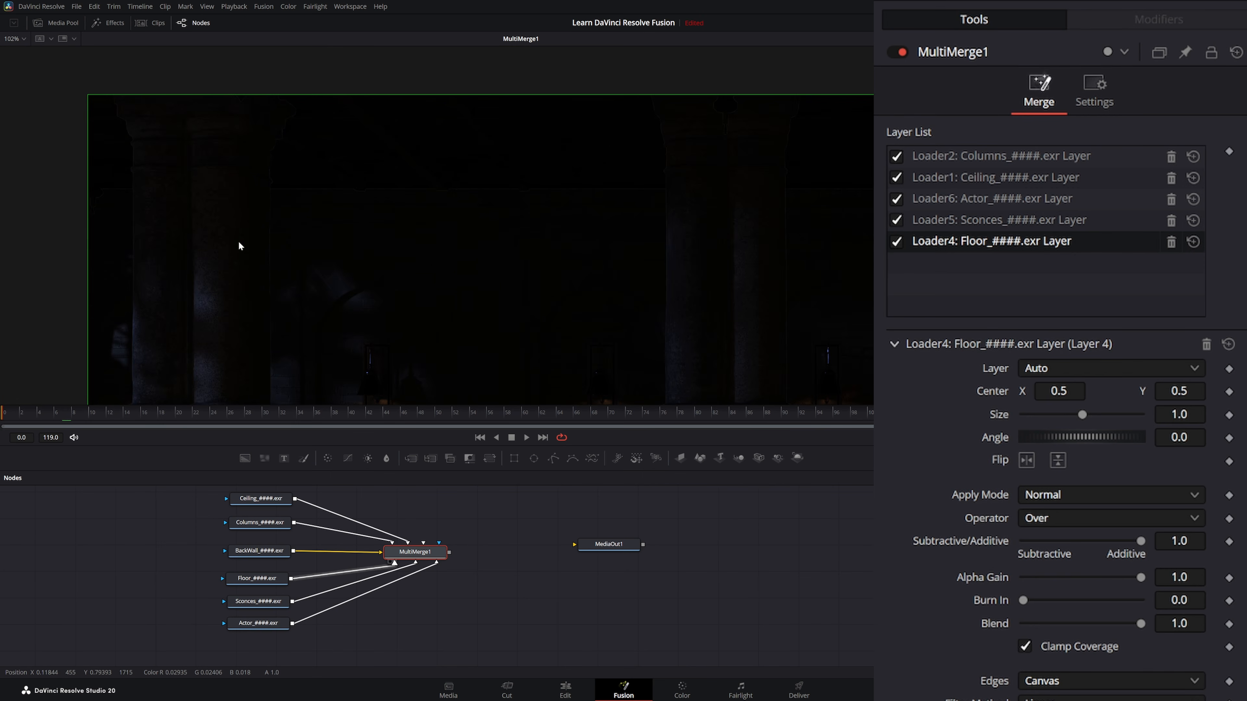
{"action": "scroll", "coordinate": [237, 240], "scroll_direction": "up", "scroll_amount": 2, "text": "ctrl"}
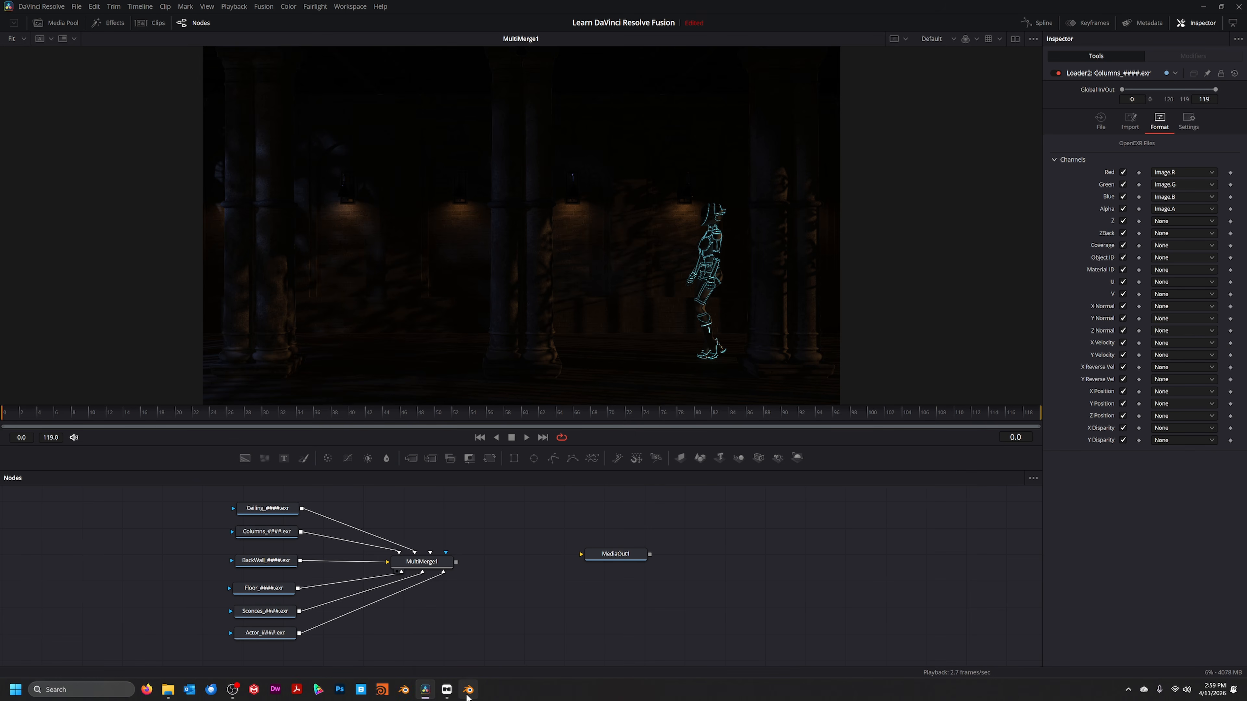
- Switch to the Blender scene that the view layers were rendered from
{"action": "left_click", "coordinate": [467, 690]}
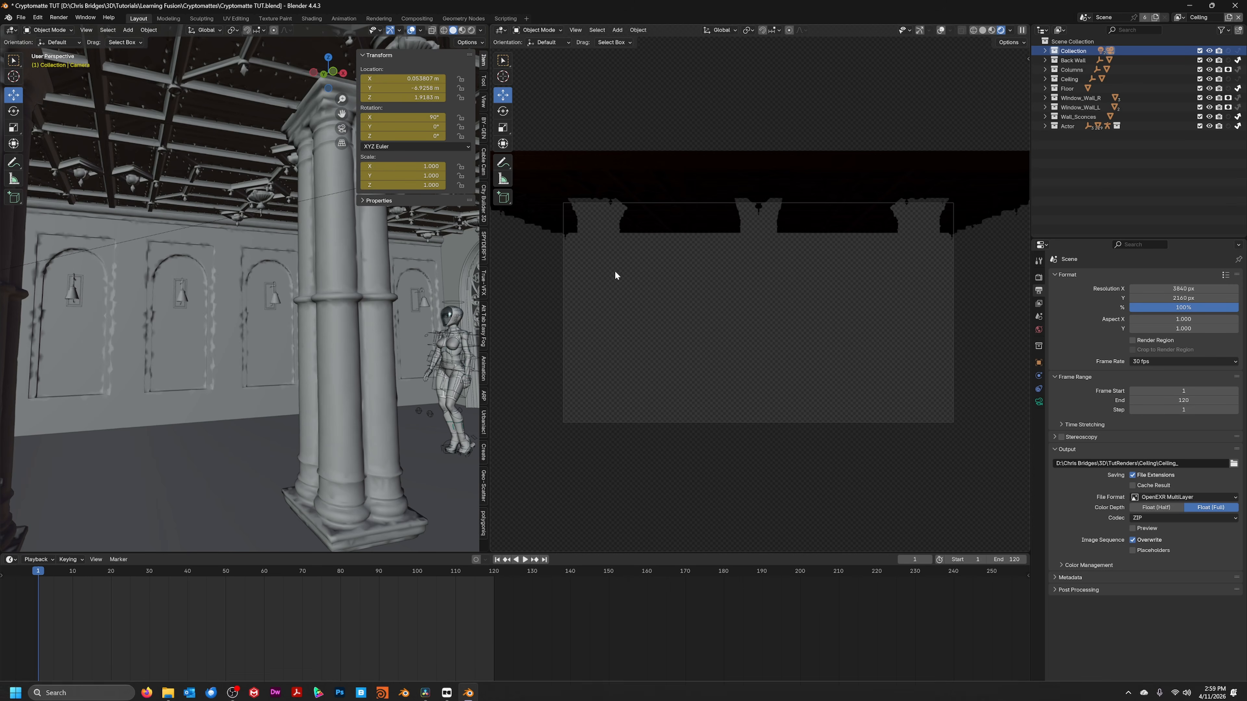